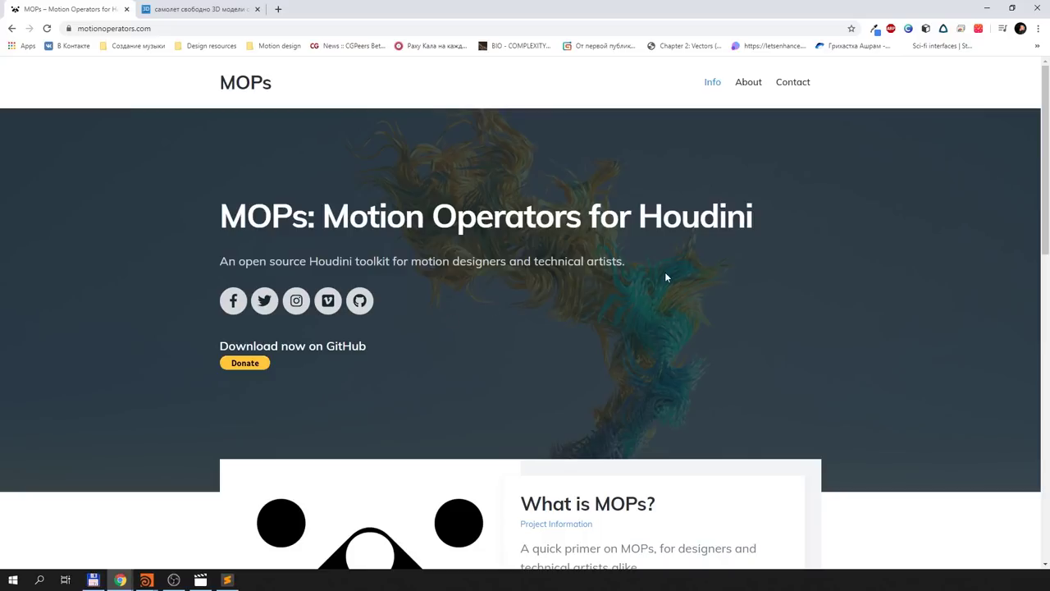
Step: Switch to the Free3D Airplane V1 model page and verify its UV Mapped row reads Yes
{"action": "mouse_move", "coordinate": [1045, 134]}
{"action": "left_mouse_down"}
{"action": "mouse_move", "coordinate": [1036, 427]}
{"action": "mouse_move", "coordinate": [1013, 132]}
{"action": "left_mouse_up"}
{"action": "left_click", "coordinate": [194, 9]}
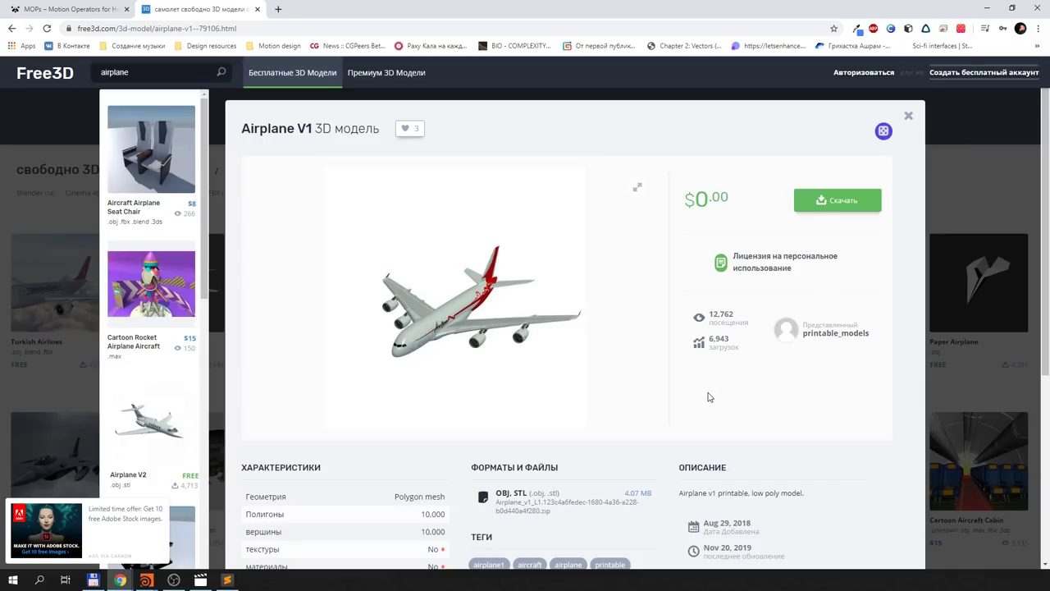
{"action": "scroll", "coordinate": [533, 426], "scroll_direction": "down", "scroll_amount": 2}
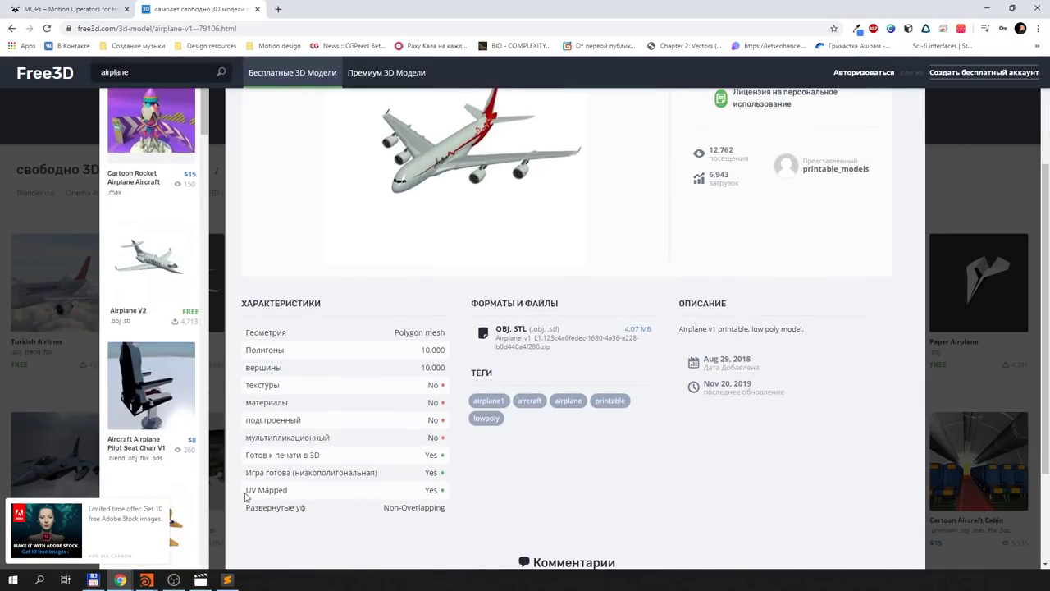
{"action": "double_click", "coordinate": [432, 490]}
{"action": "left_click", "coordinate": [447, 496]}
{"action": "scroll", "coordinate": [490, 497], "scroll_direction": "up", "scroll_amount": 1}
{"action": "scroll", "coordinate": [678, 477], "scroll_direction": "up", "scroll_amount": 2}
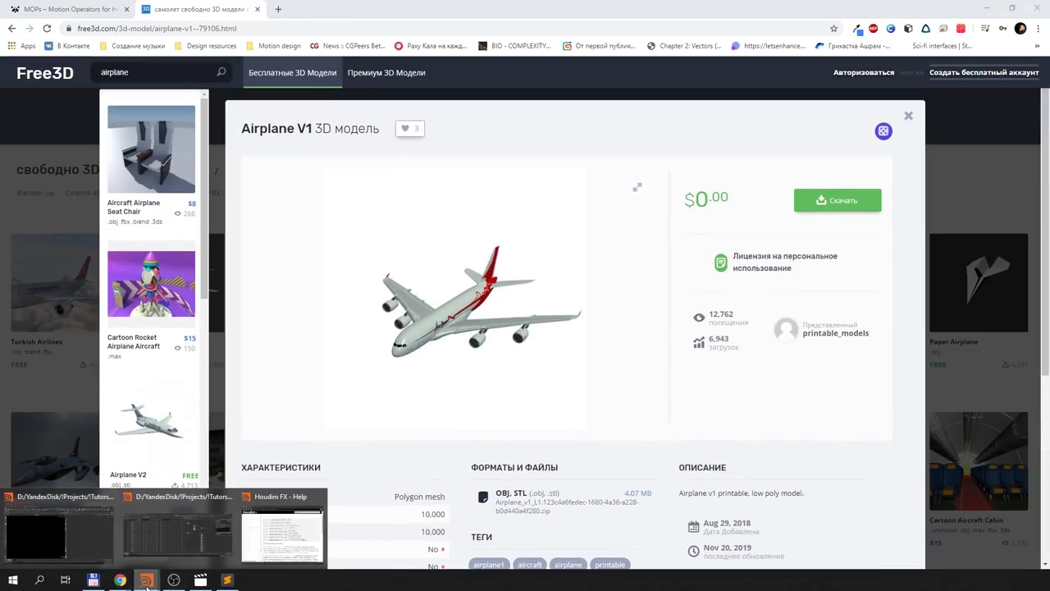
Step: Back in Houdini, create a Geometry container node, geo1
{"action": "left_click", "coordinate": [60, 529]}
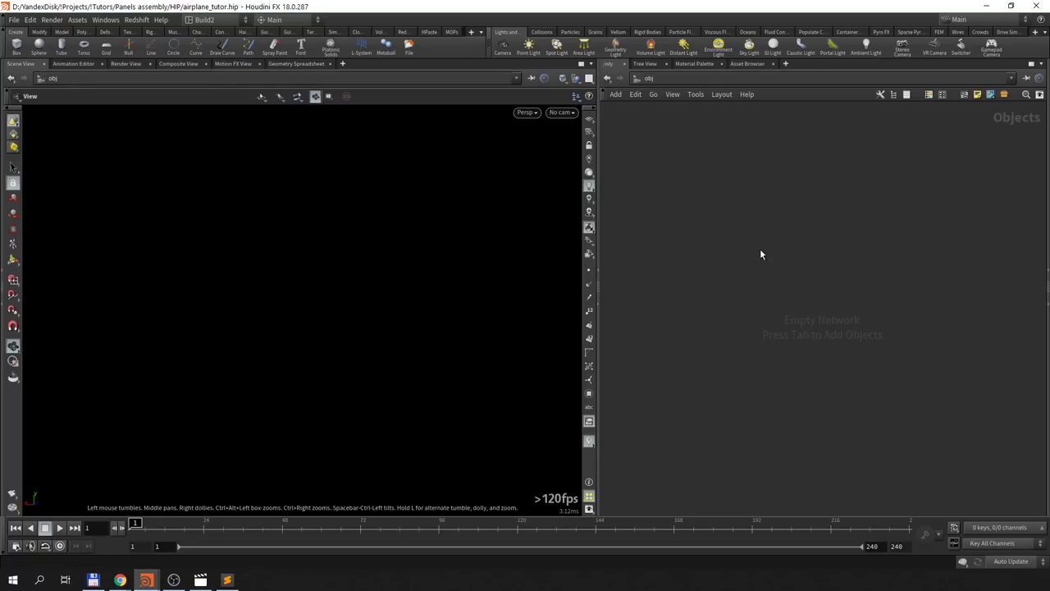
{"action": "key", "text": "Tab"}
{"action": "type", "text": "geo"}
{"action": "key", "text": "Return"}
Step: Inside geo1, add a File node loading D:/11803_Airplane_v1_l1.obj
{"action": "key", "text": "Return"}
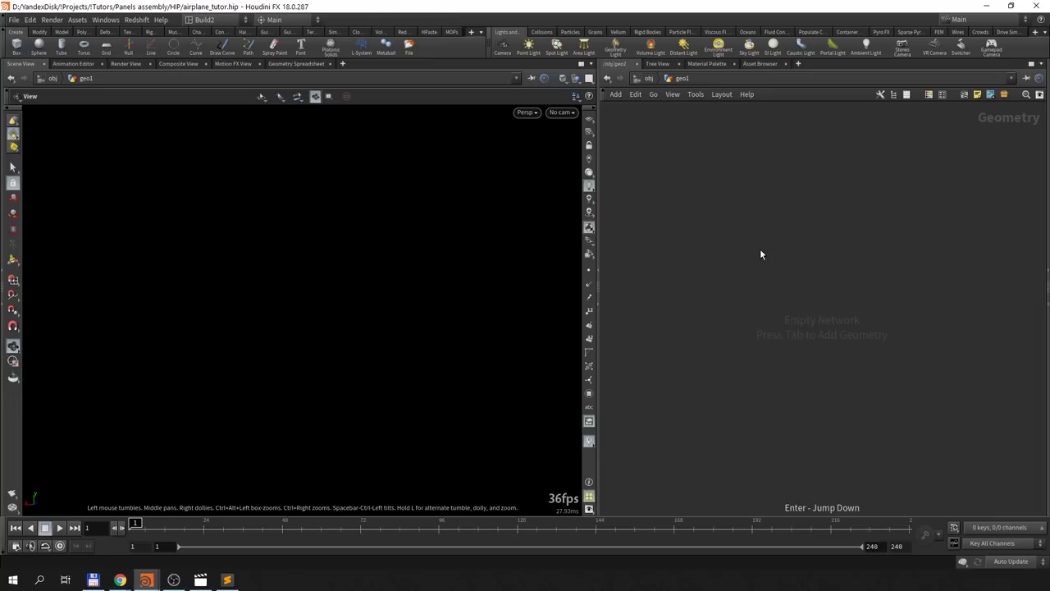
{"action": "key", "text": "Tab"}
{"action": "type", "text": "file"}
{"action": "key", "text": "Return"}
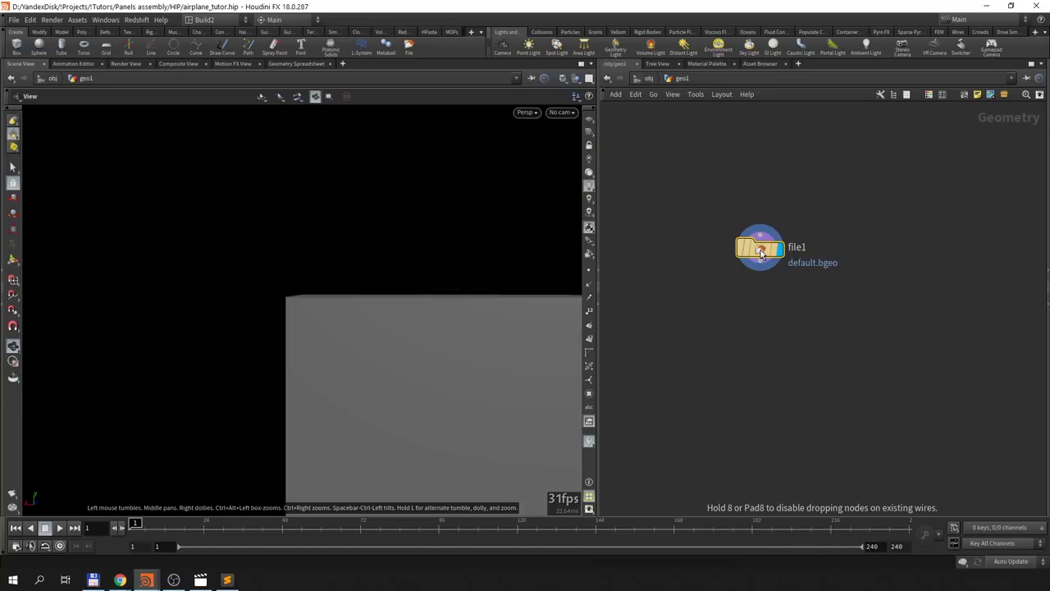
{"action": "key", "text": "p"}
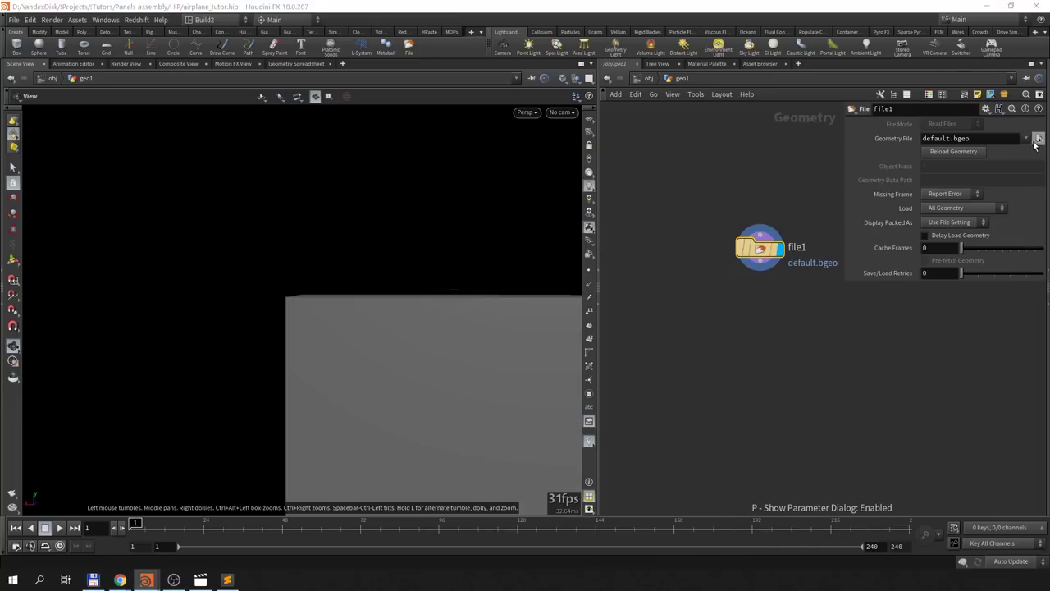
{"action": "left_click", "coordinate": [1036, 139]}
{"action": "left_click", "coordinate": [658, 103]}
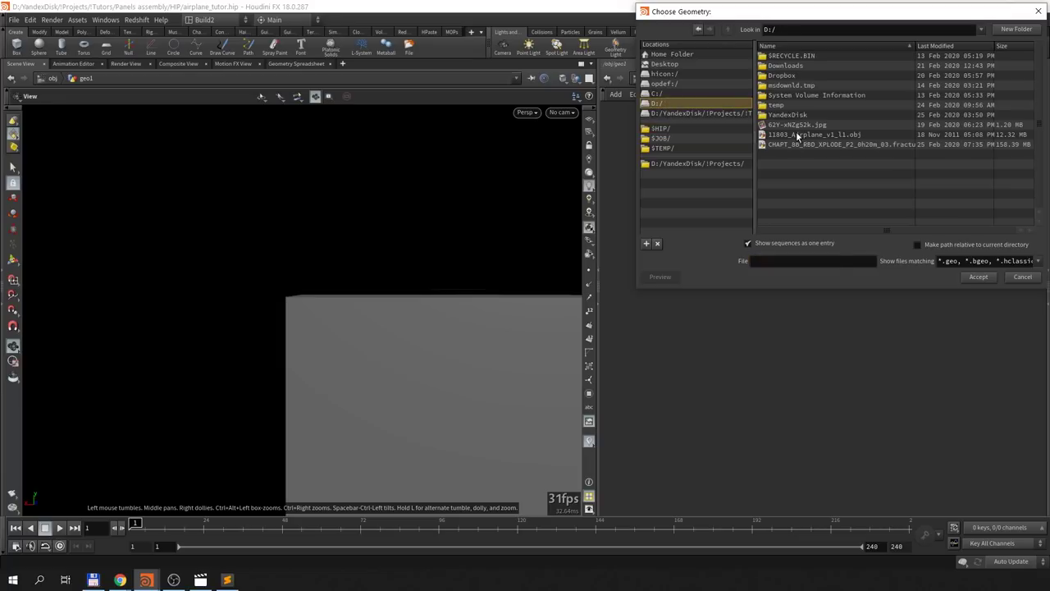
{"action": "double_click", "coordinate": [796, 133]}
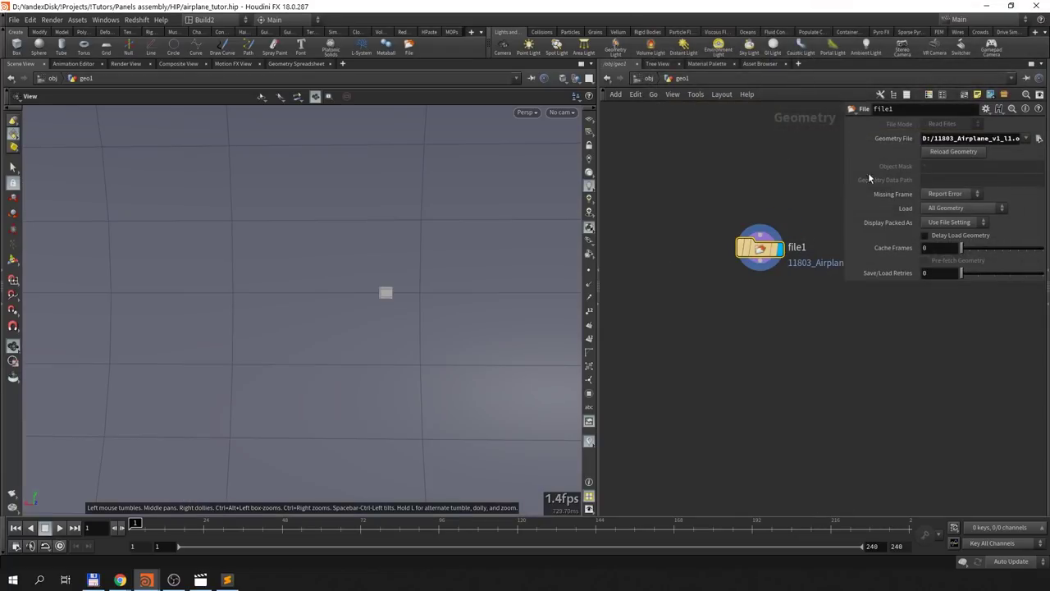
Step: Add a Transform node after file1 with Uniform Scale 0.001
{"action": "key", "text": "Tab"}
{"action": "type", "text": "transf"}
{"action": "key", "text": "Return"}
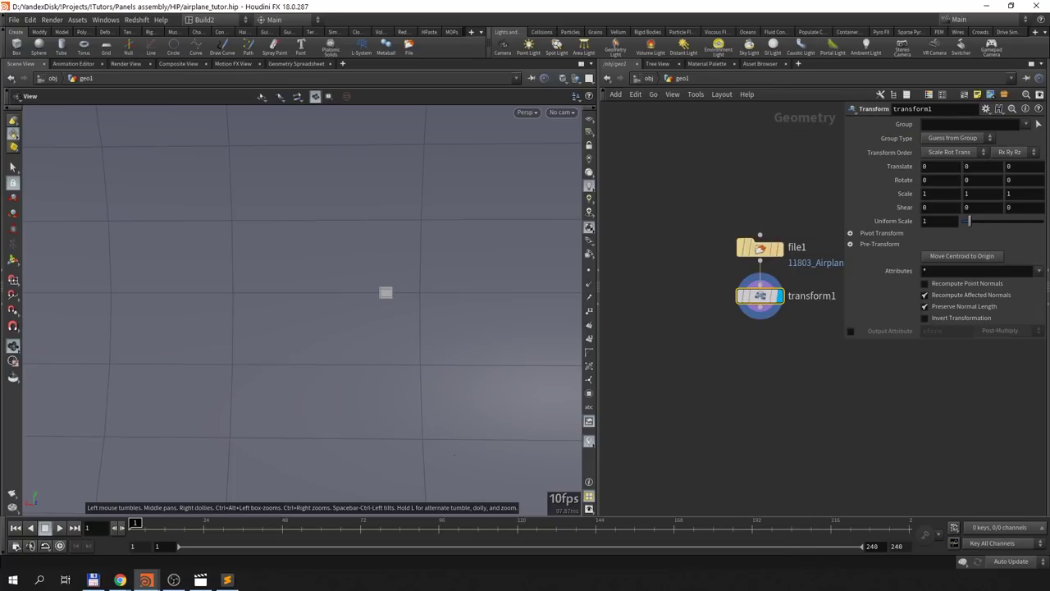
{"action": "left_click", "coordinate": [937, 221]}
{"action": "key", "text": "BackSpace"}
{"action": "type", "text": "0.00"}
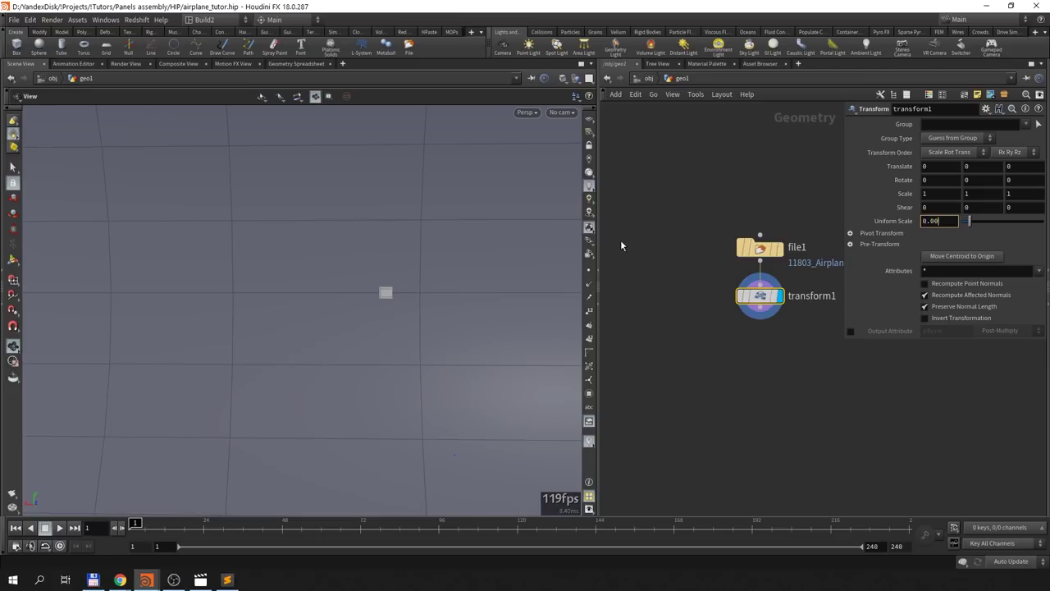
{"action": "type", "text": "1"}
{"action": "key", "text": "Return"}
{"action": "left_click_drag", "start_coordinate": [469, 312], "coordinate": [375, 356], "text": "alt"}
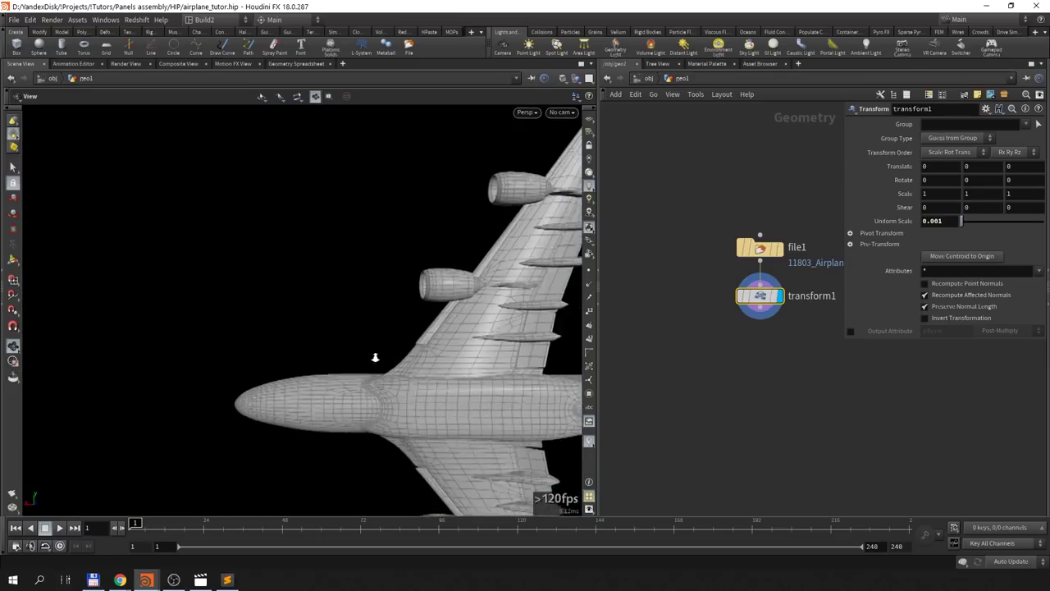
Step: Rotate the airplane -90 degrees on X, then switch the viewport to UV View
{"action": "left_click", "coordinate": [940, 180]}
{"action": "type", "text": "--"}
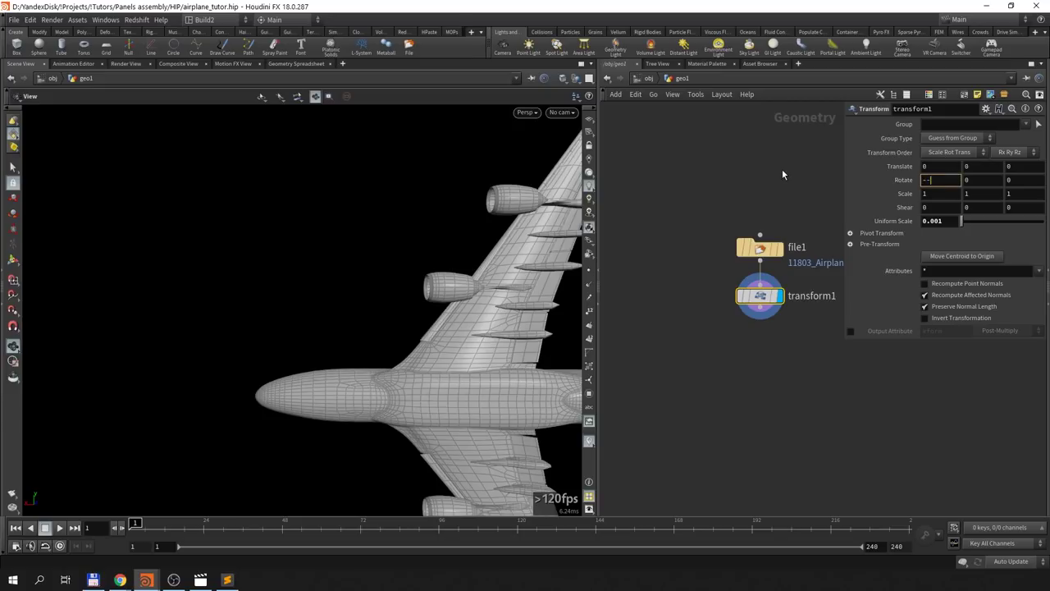
{"action": "type", "text": "90"}
{"action": "key", "text": "Return"}
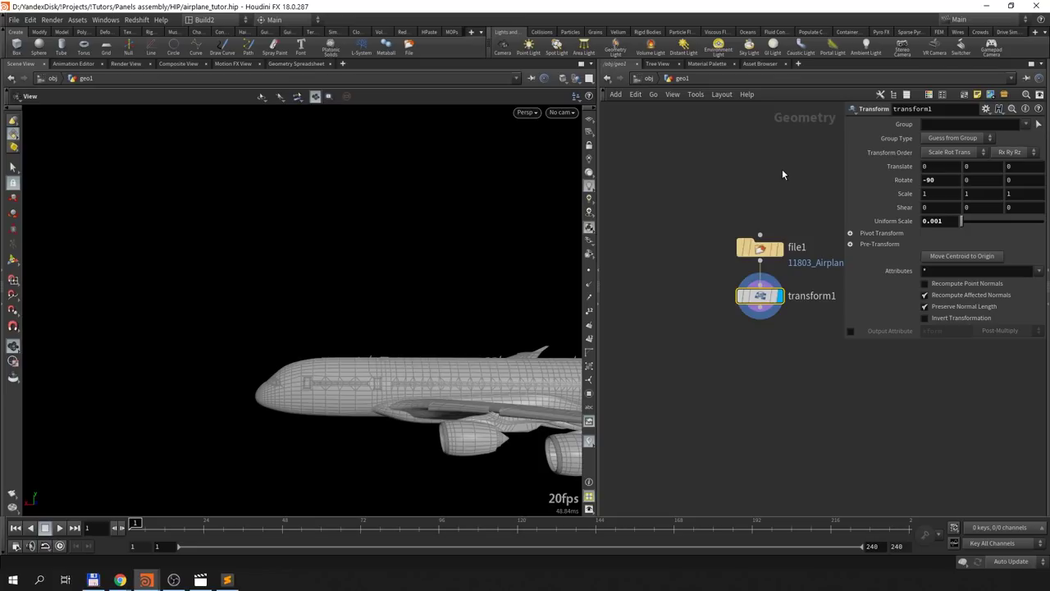
{"action": "mouse_move", "coordinate": [328, 421]}
{"action": "left_mouse_down"}
{"action": "mouse_move", "coordinate": [370, 383]}
{"action": "mouse_move", "coordinate": [386, 403]}
{"action": "mouse_move", "coordinate": [402, 402]}
{"action": "mouse_move", "coordinate": [445, 363]}
{"action": "left_mouse_up"}
{"action": "middle_click_drag", "start_coordinate": [445, 363], "coordinate": [441, 349]}
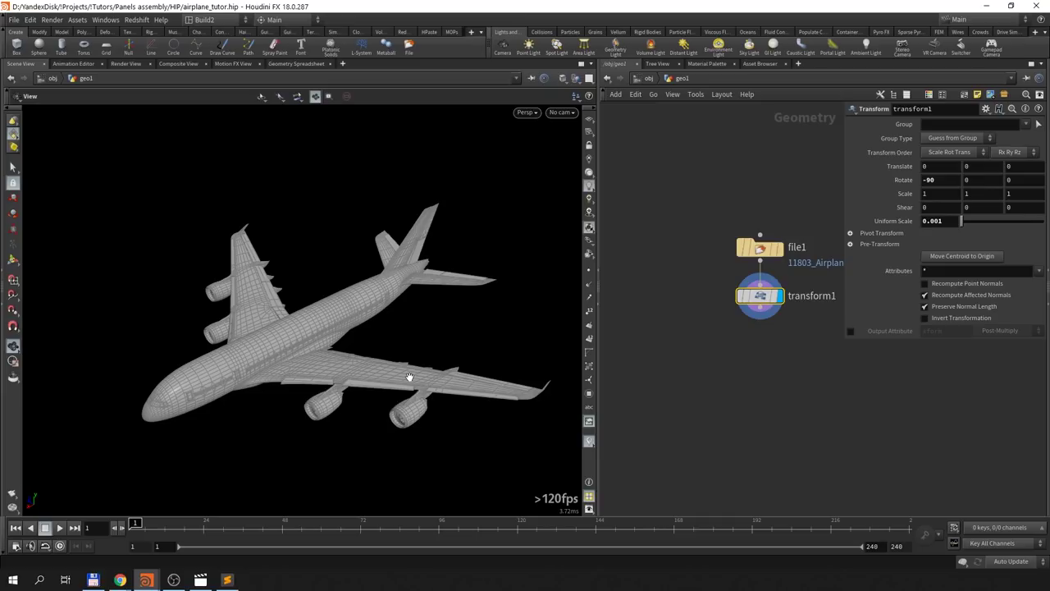
{"action": "left_click_drag", "start_coordinate": [409, 377], "coordinate": [336, 364]}
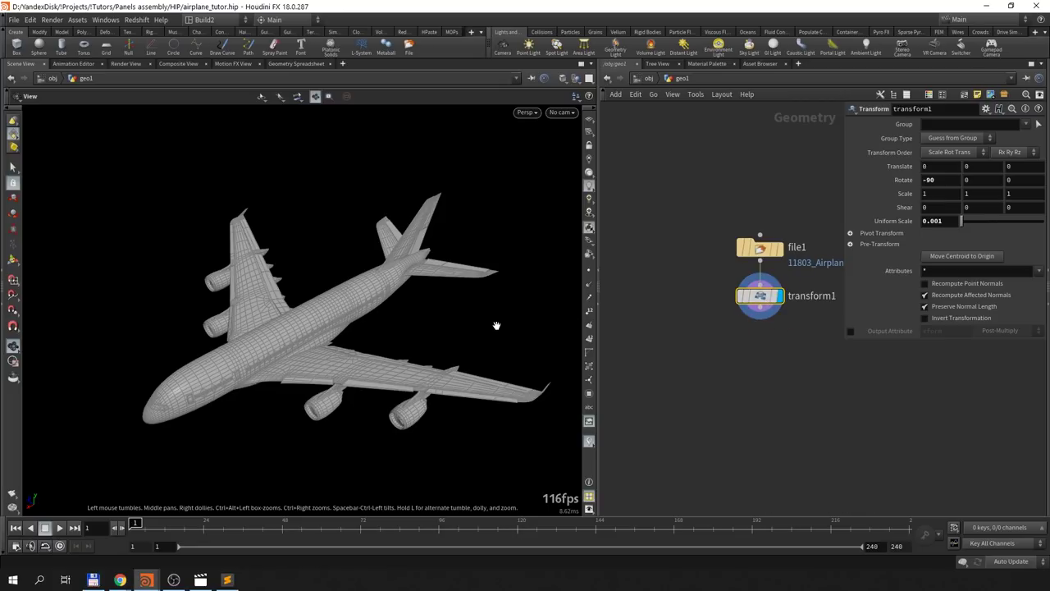
{"action": "key", "text": "space+5"}
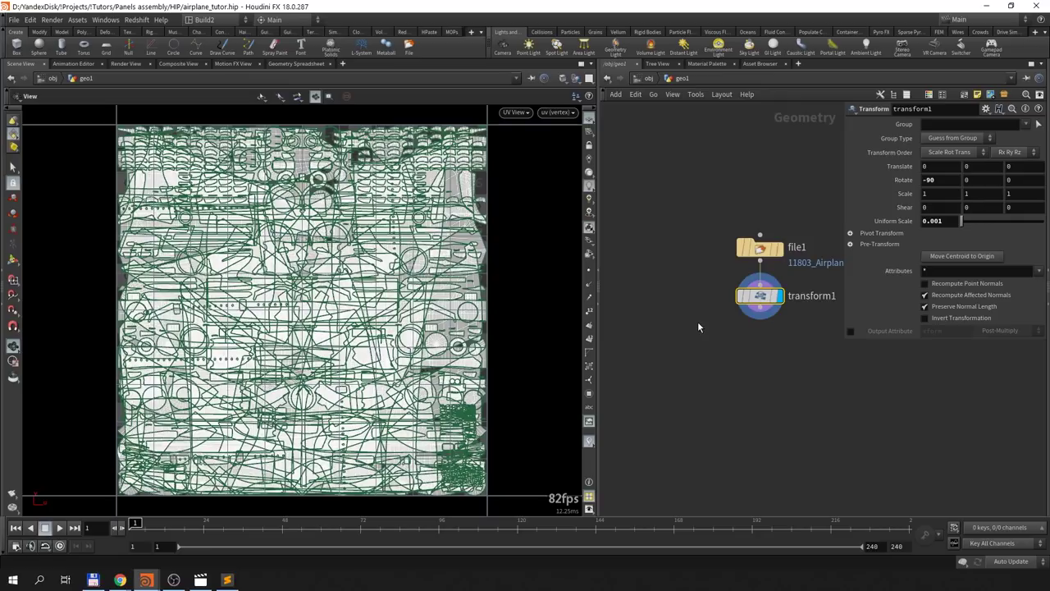
Step: Insert a UV Layout node between file1 and transform1, return to perspective, and select transform1
{"action": "key", "text": "Tab"}
{"action": "type", "text": "u"}
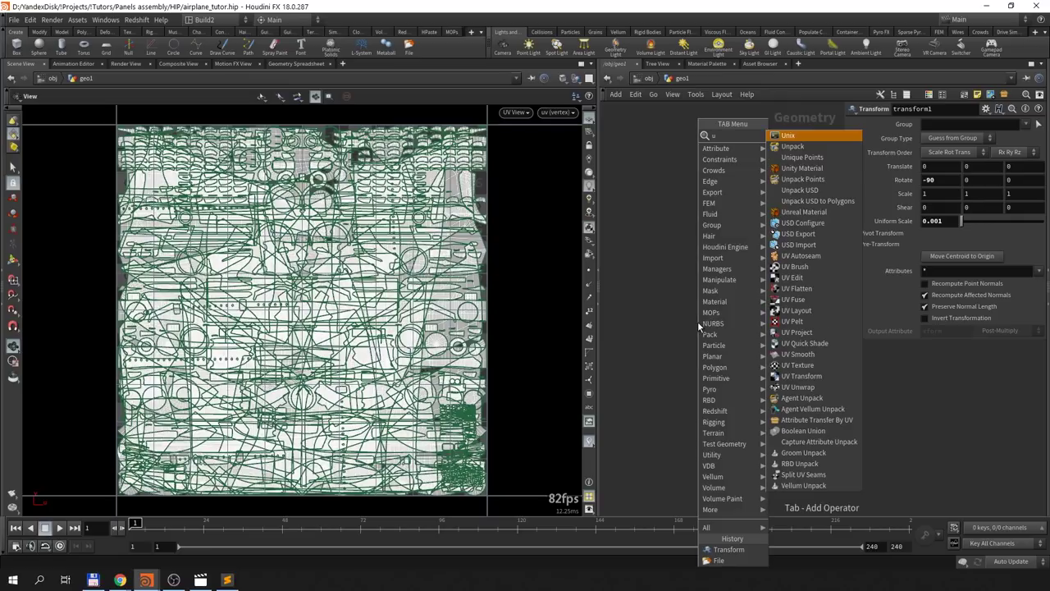
{"action": "type", "text": "vl"}
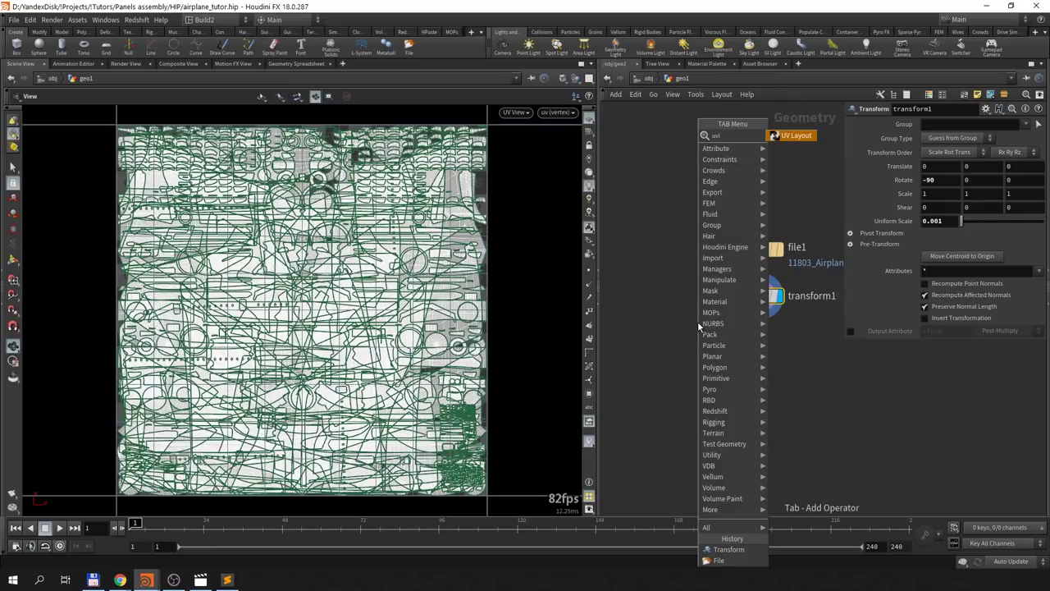
{"action": "key", "text": "Return"}
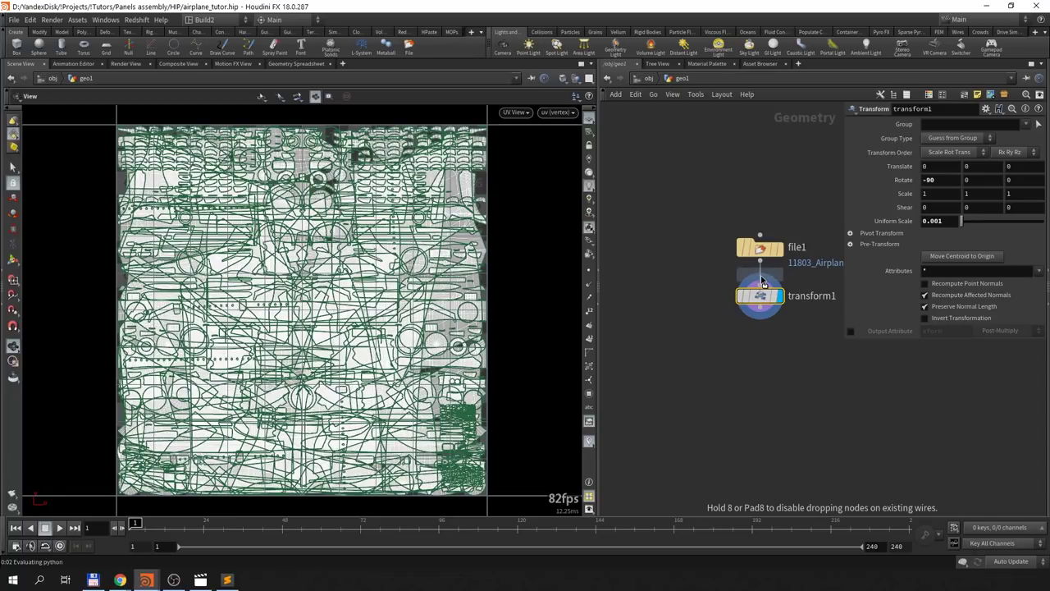
{"action": "left_click", "coordinate": [760, 279]}
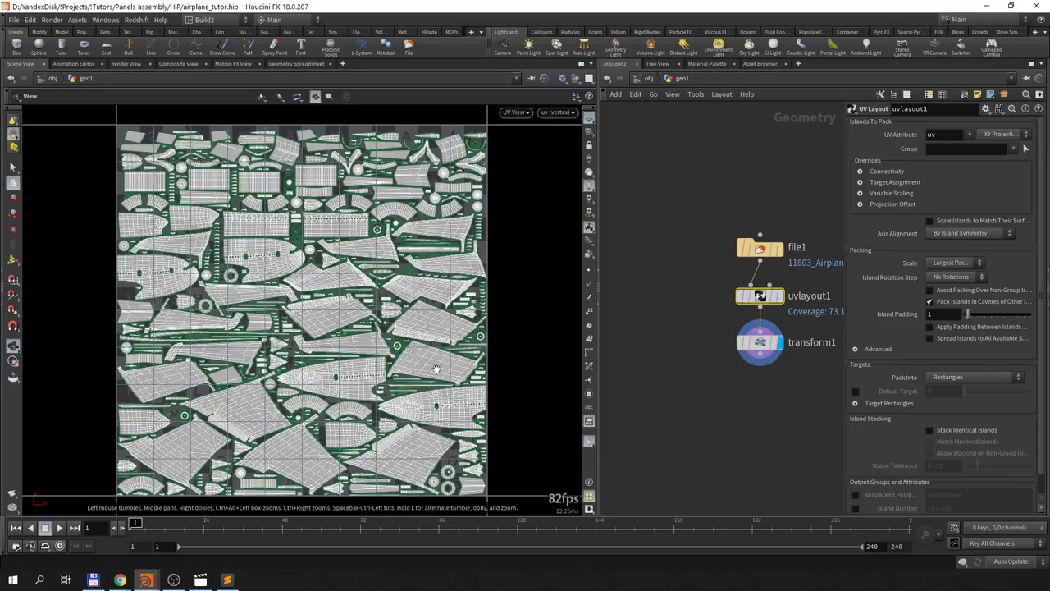
{"action": "key", "text": "space+1"}
{"action": "left_click", "coordinate": [760, 342]}
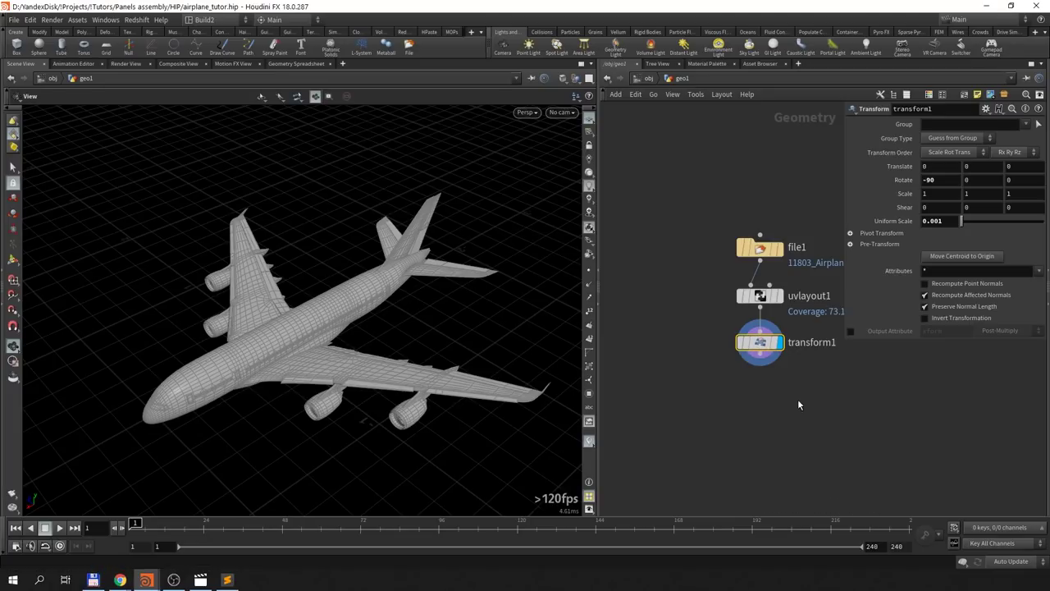
{"action": "middle_click_drag", "start_coordinate": [798, 399], "coordinate": [780, 310]}
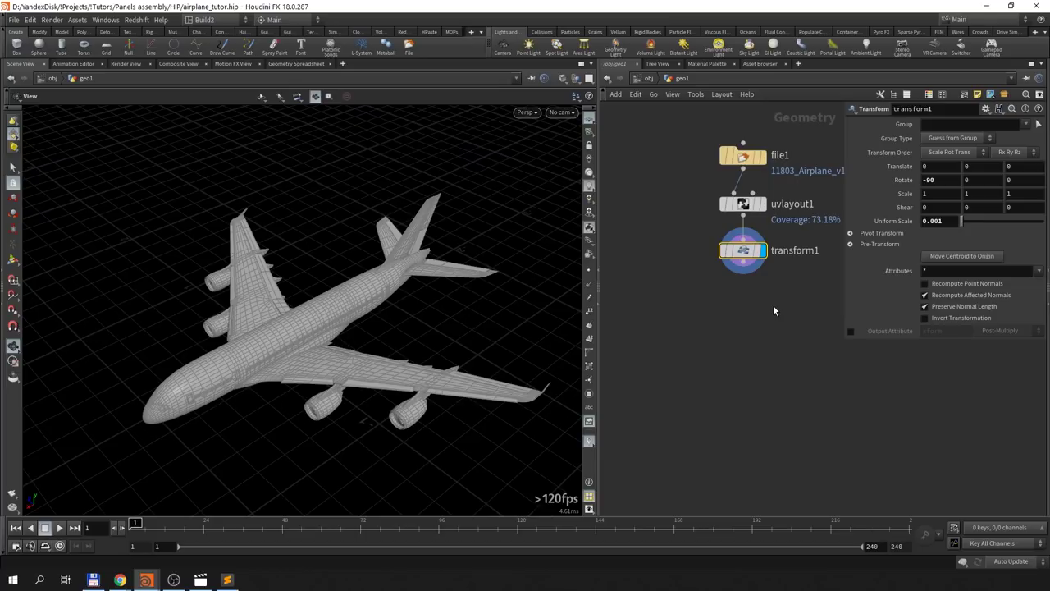
Step: Add an Attribute Wrangle node wired below transform1
{"action": "key", "text": "Tab"}
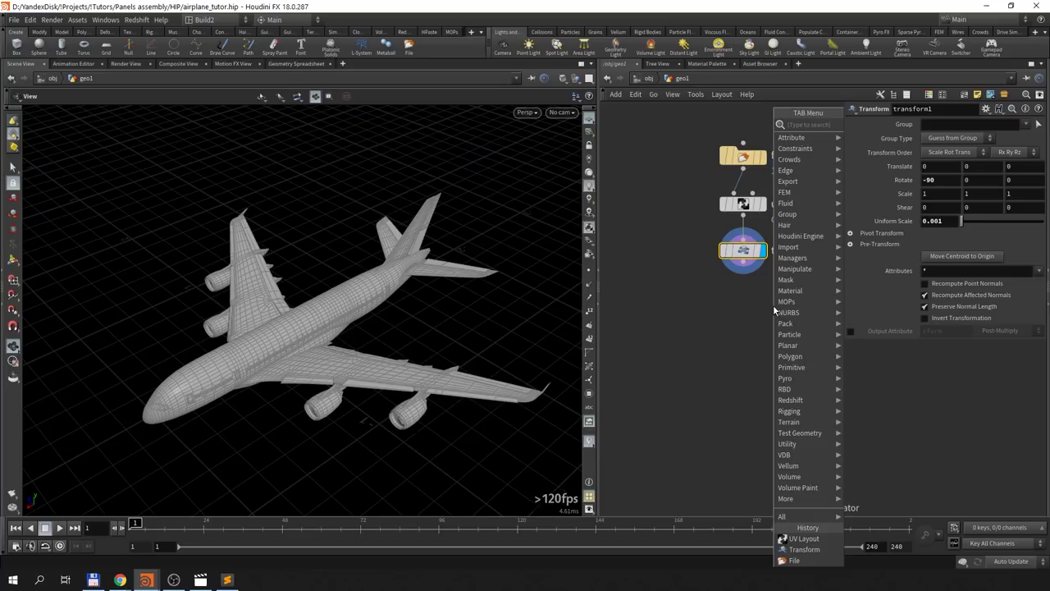
{"action": "type", "text": "attribwrangle"}
{"action": "key", "text": "Return"}
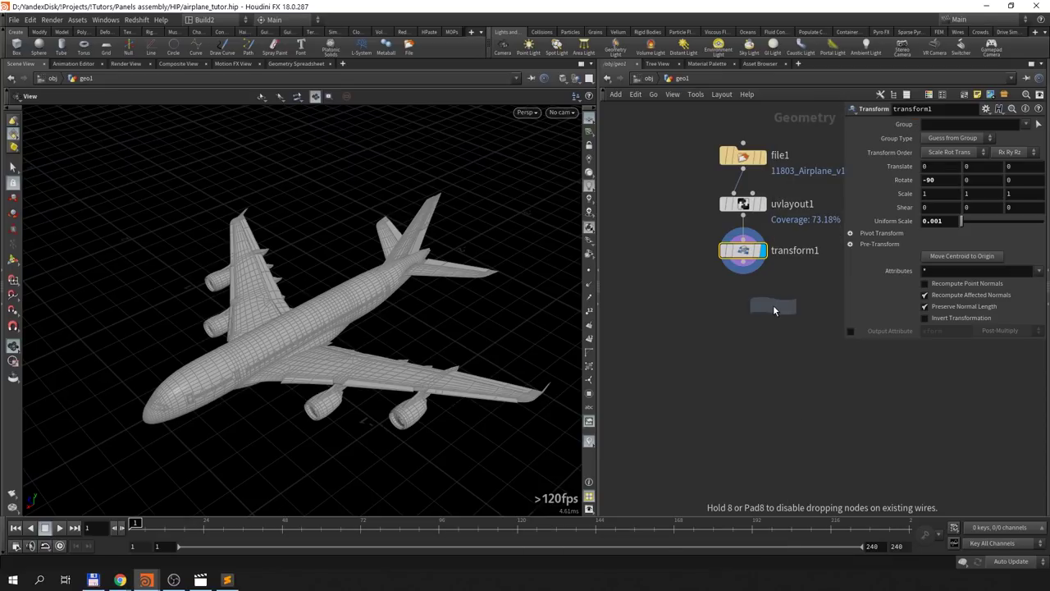
{"action": "left_click", "coordinate": [773, 304]}
{"action": "left_click_drag", "start_coordinate": [777, 308], "coordinate": [747, 310]}
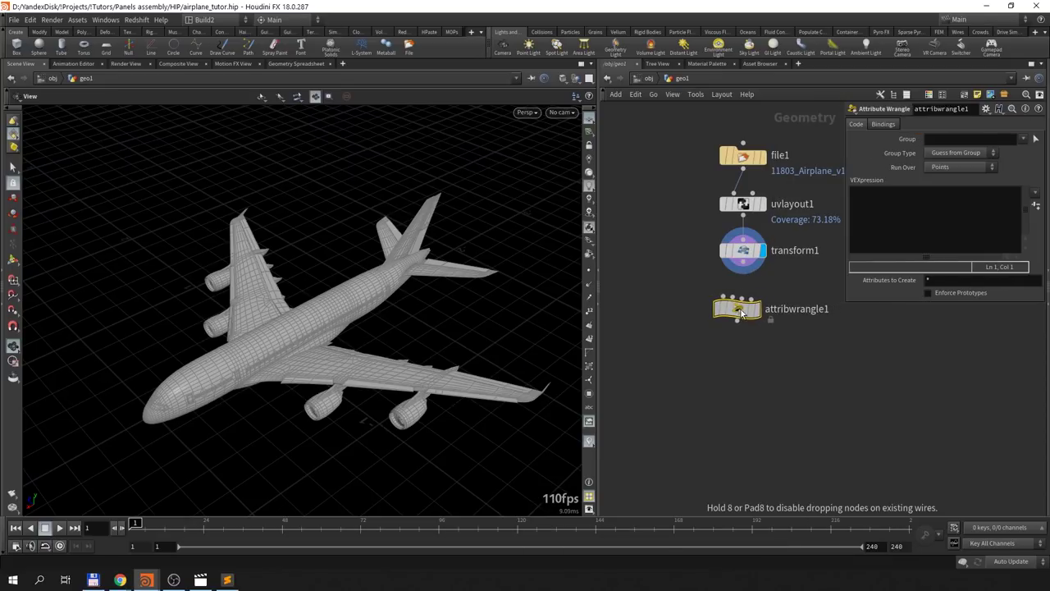
{"action": "left_click", "coordinate": [743, 269]}
{"action": "left_click", "coordinate": [742, 297]}
{"action": "left_click", "coordinate": [938, 214]}
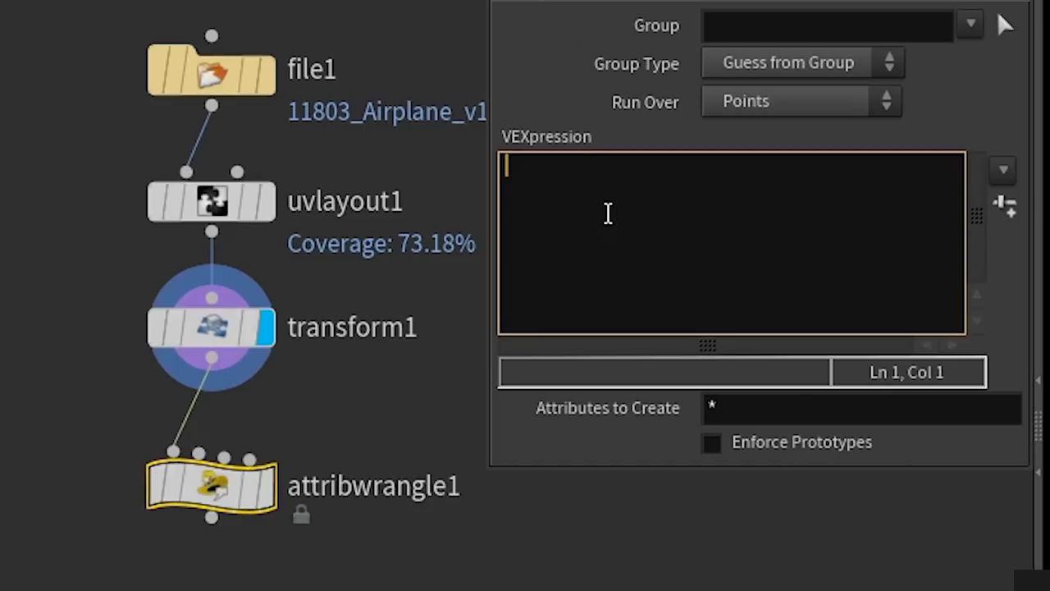
{"action": "type", "text": "v@P = vertx();"}
{"action": "key", "text": "Left"}
{"action": "key", "text": "Left"}
{"action": "type", "text": "0,"}
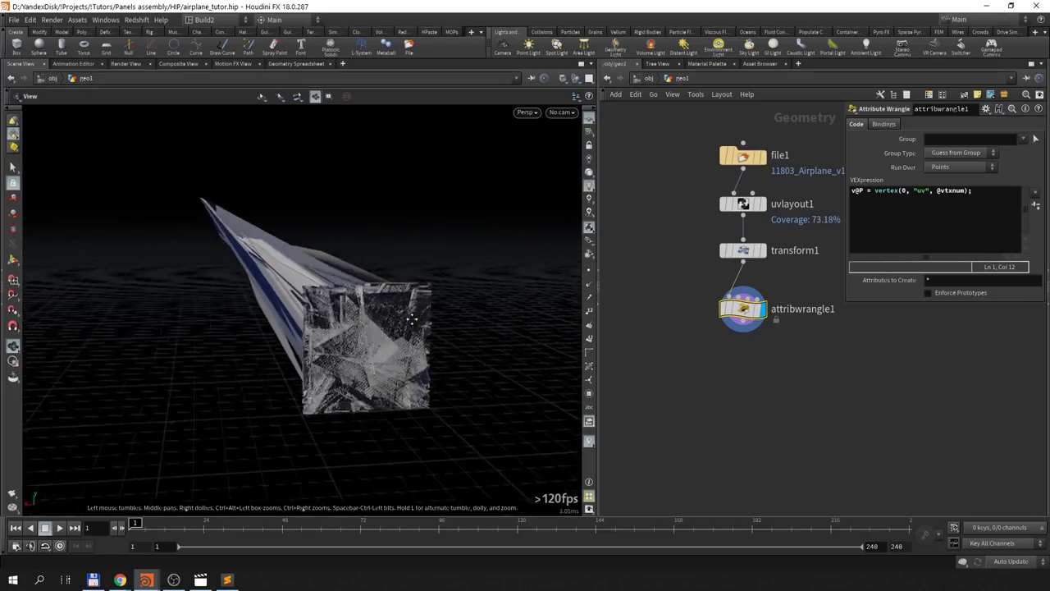
{"action": "mouse_move", "coordinate": [412, 320]}
{"action": "left_mouse_down"}
{"action": "mouse_move", "coordinate": [343, 342]}
{"action": "mouse_move", "coordinate": [434, 370]}
{"action": "mouse_move", "coordinate": [392, 351]}
{"action": "left_mouse_up"}
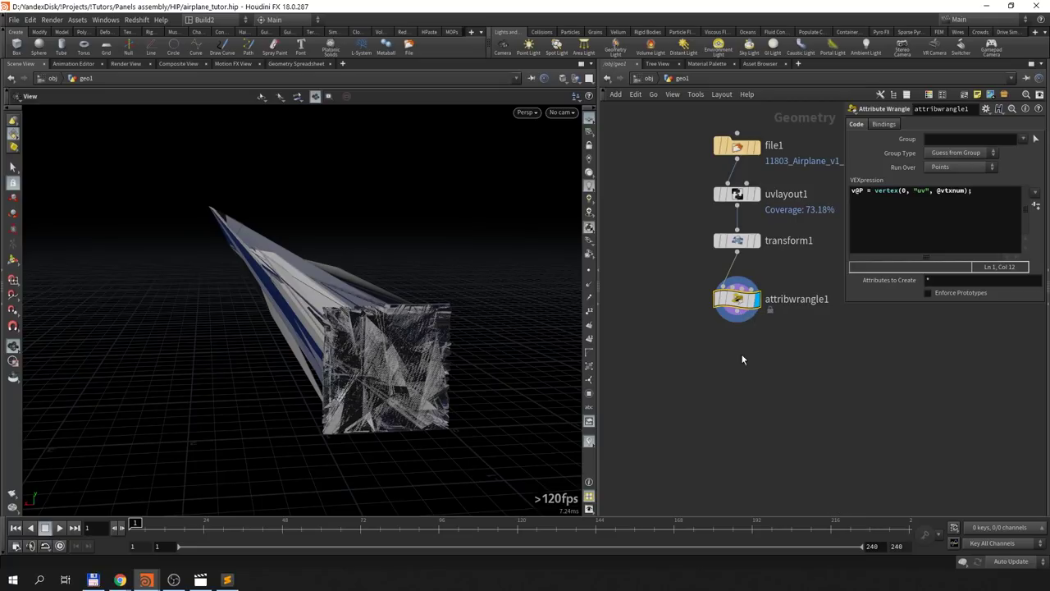
Step: Create a Vertex Split node
{"action": "key", "text": "Tab"}
{"action": "type", "text": "vert"}
{"action": "key", "text": "Return"}
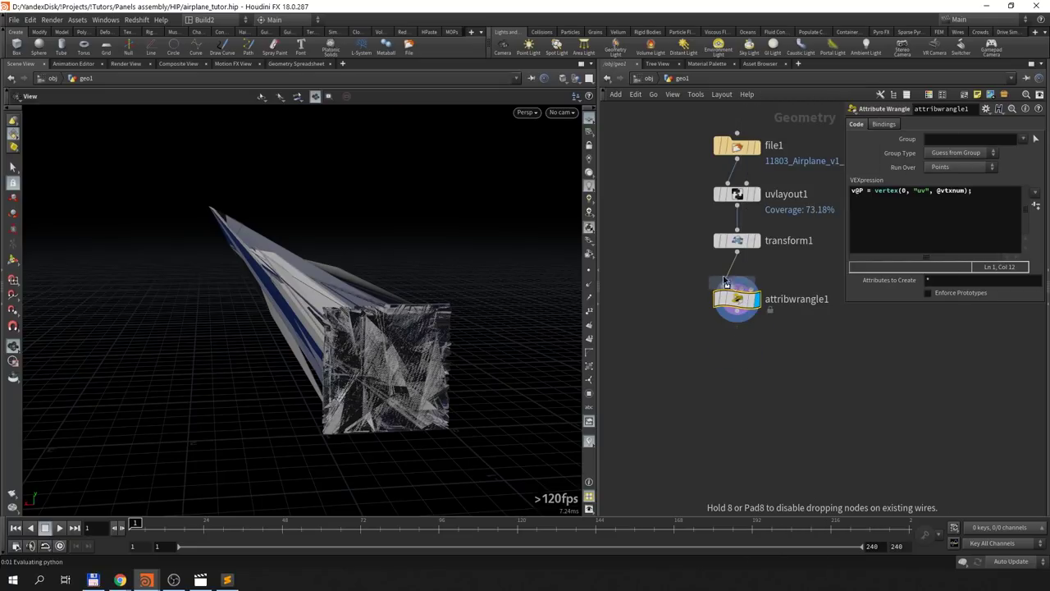
Step: Insert vertexsplit1 between transform1 and attribwrangle1, splitting points by the uv attribute
{"action": "left_click", "coordinate": [726, 278]}
{"action": "left_click", "coordinate": [972, 157]}
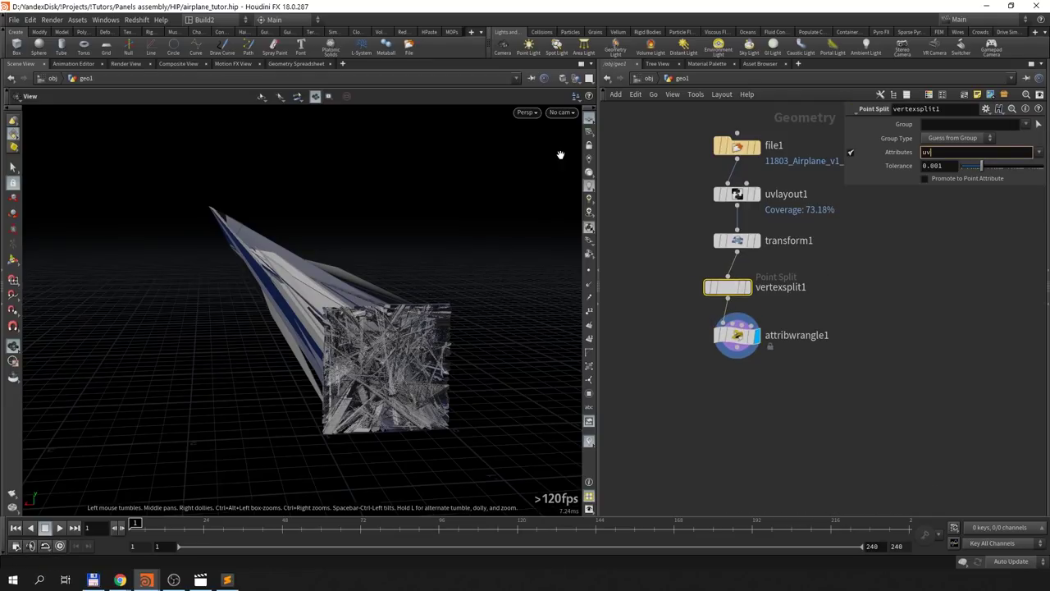
{"action": "key", "text": "Return"}
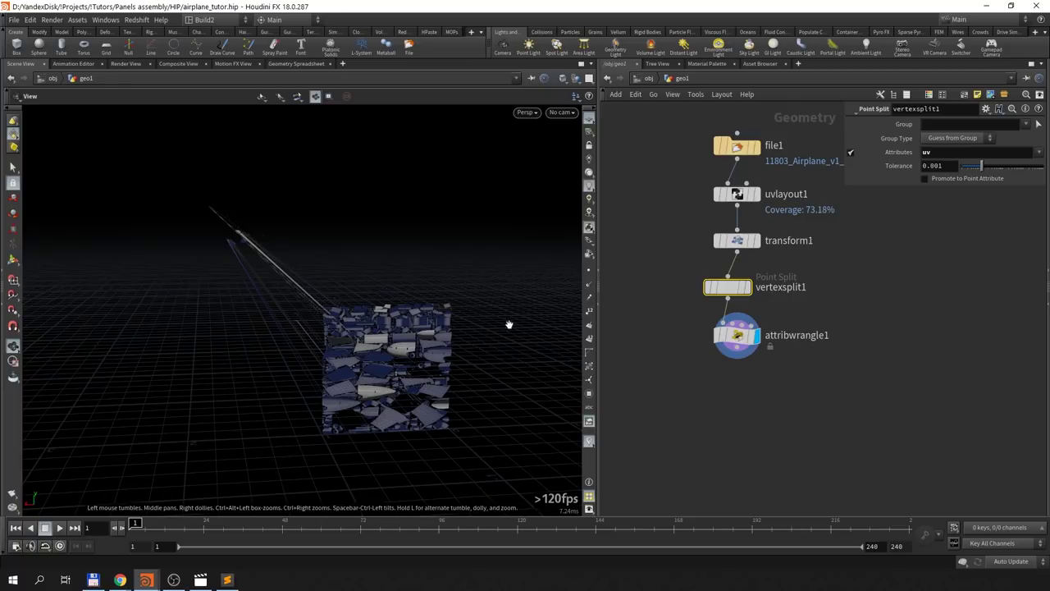
{"action": "left_click_drag", "start_coordinate": [506, 326], "coordinate": [202, 277]}
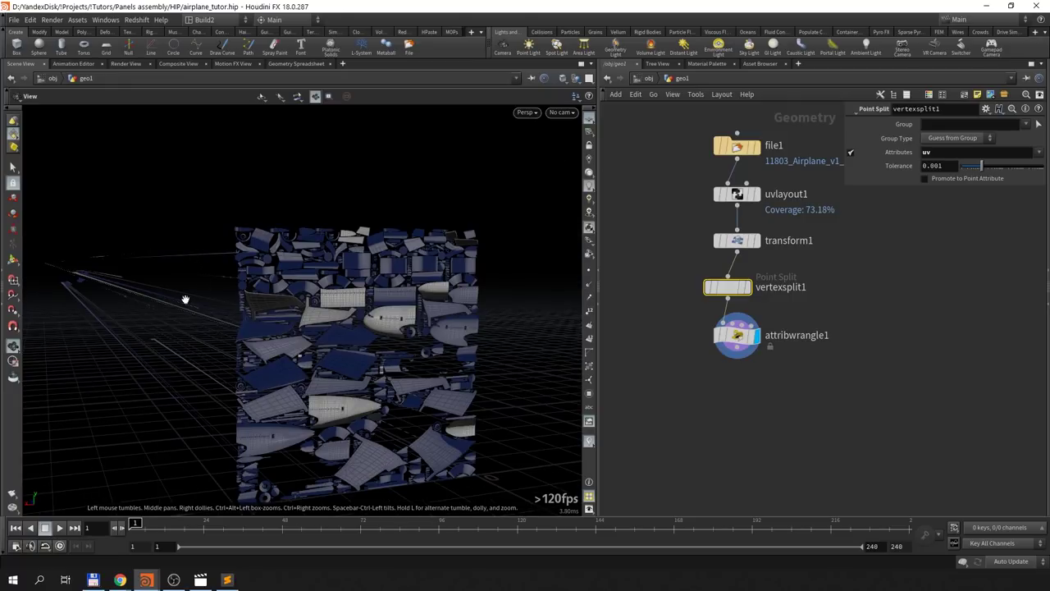
Step: Add a second wrangle line '@P.z = 0;' so the UV layout lies flat
{"action": "left_click_drag", "start_coordinate": [742, 341], "coordinate": [733, 342]}
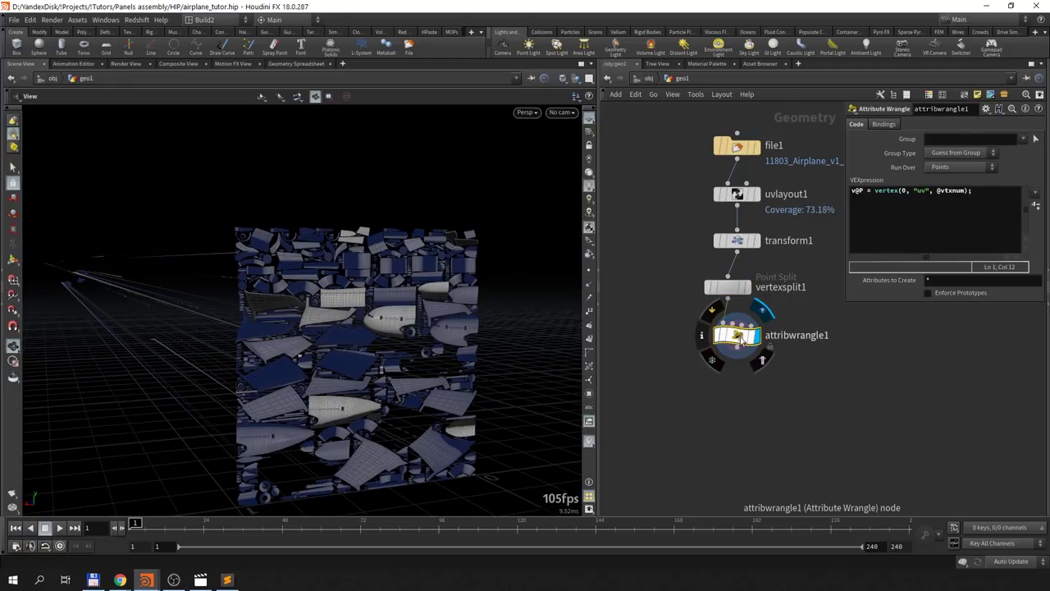
{"action": "left_click", "coordinate": [983, 190]}
{"action": "key", "text": "Return"}
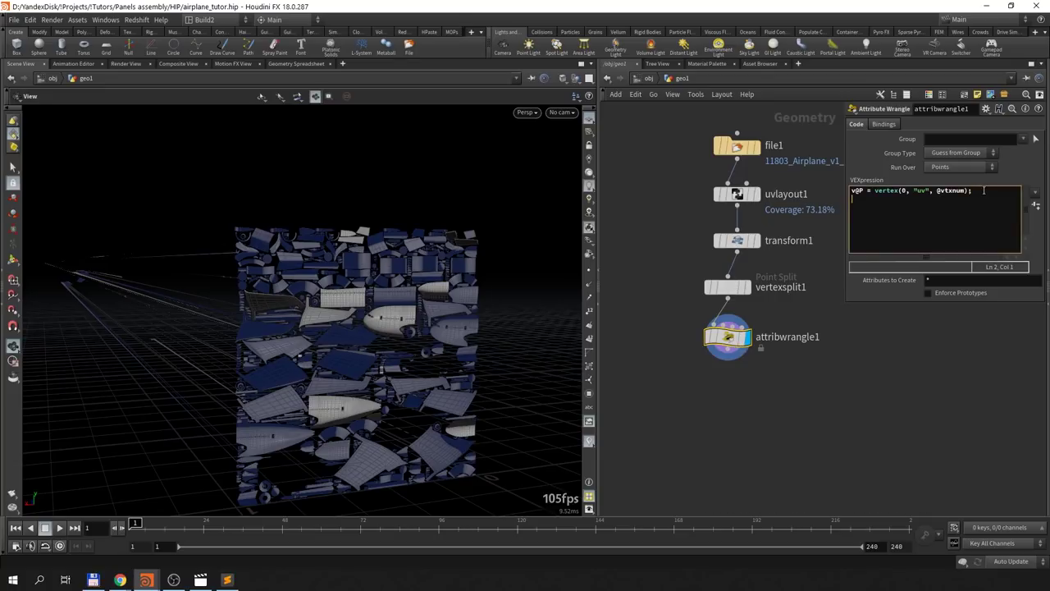
{"action": "type", "text": "@"}
{"action": "type", "text": "@P"}
{"action": "key", "text": "BackSpace"}
{"action": "key", "text": "BackSpace"}
{"action": "type", "text": "P.z = 0;"}
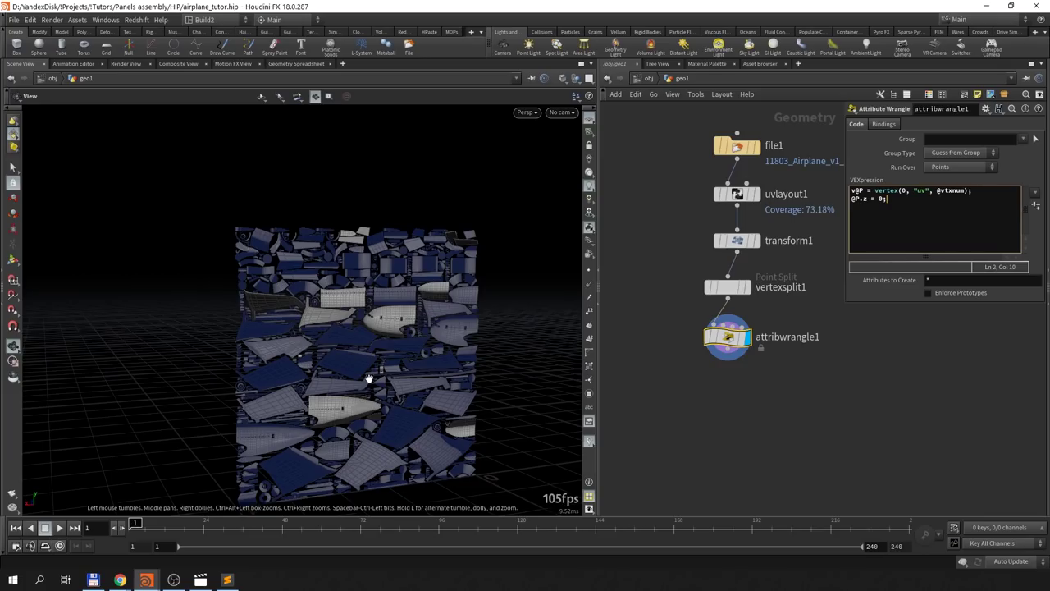
{"action": "mouse_move", "coordinate": [363, 378]}
{"action": "left_mouse_down"}
{"action": "mouse_move", "coordinate": [273, 374]}
{"action": "mouse_move", "coordinate": [382, 374]}
{"action": "mouse_move", "coordinate": [341, 326]}
{"action": "left_mouse_up"}
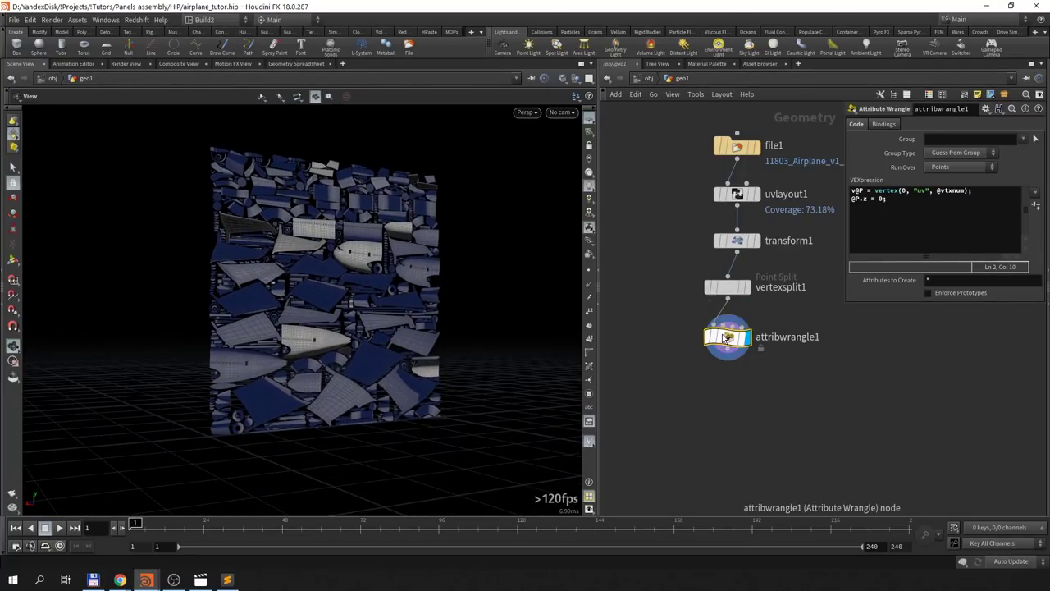
{"action": "key", "text": "Tab"}
Step: Add an Attribute Delete below the wrangle that removes the N vertex attribute
{"action": "type", "text": "attribdel"}
{"action": "key", "text": "Return"}
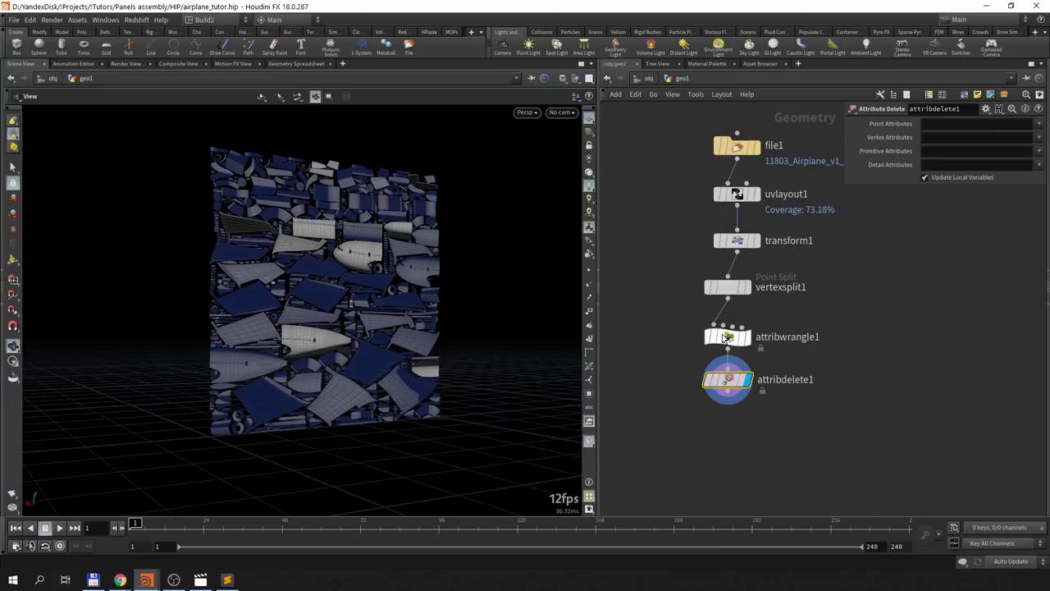
{"action": "left_click", "coordinate": [940, 140]}
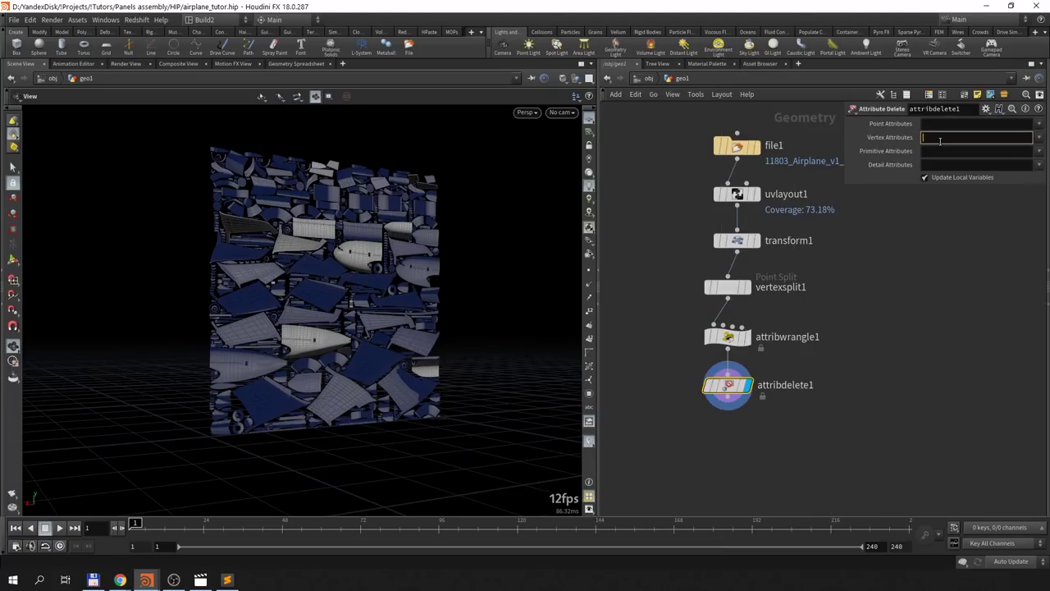
{"action": "type", "text": "N"}
{"action": "key", "text": "Return"}
{"action": "left_click_drag", "start_coordinate": [379, 282], "coordinate": [326, 280]}
{"action": "scroll", "coordinate": [326, 280], "scroll_direction": "up", "scroll_amount": 2}
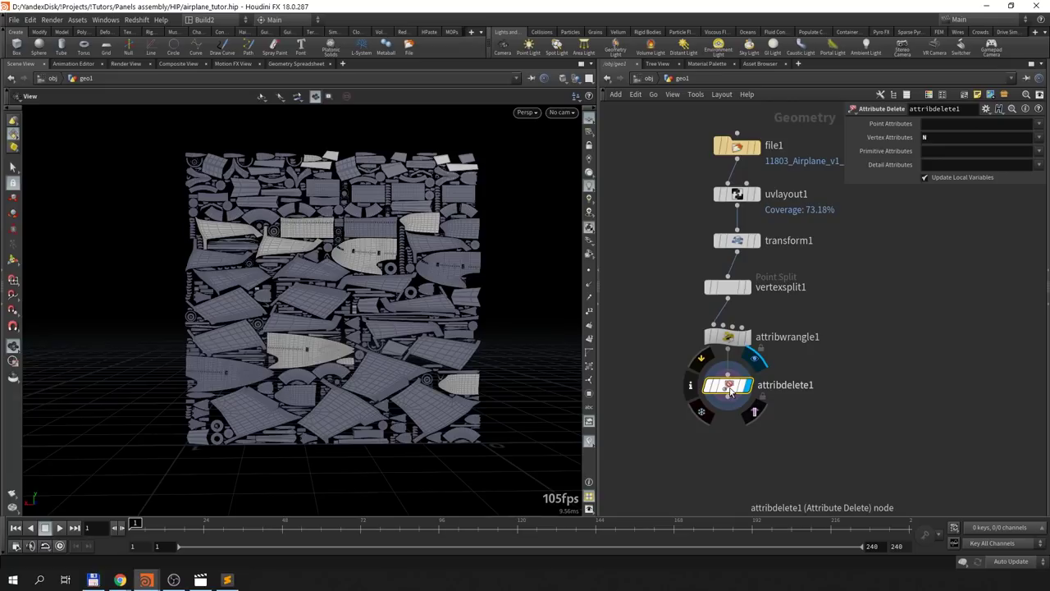
Step: Add an Assemble node below attribdelete1
{"action": "key", "text": "Tab"}
{"action": "type", "text": "asse"}
{"action": "key", "text": "Return"}
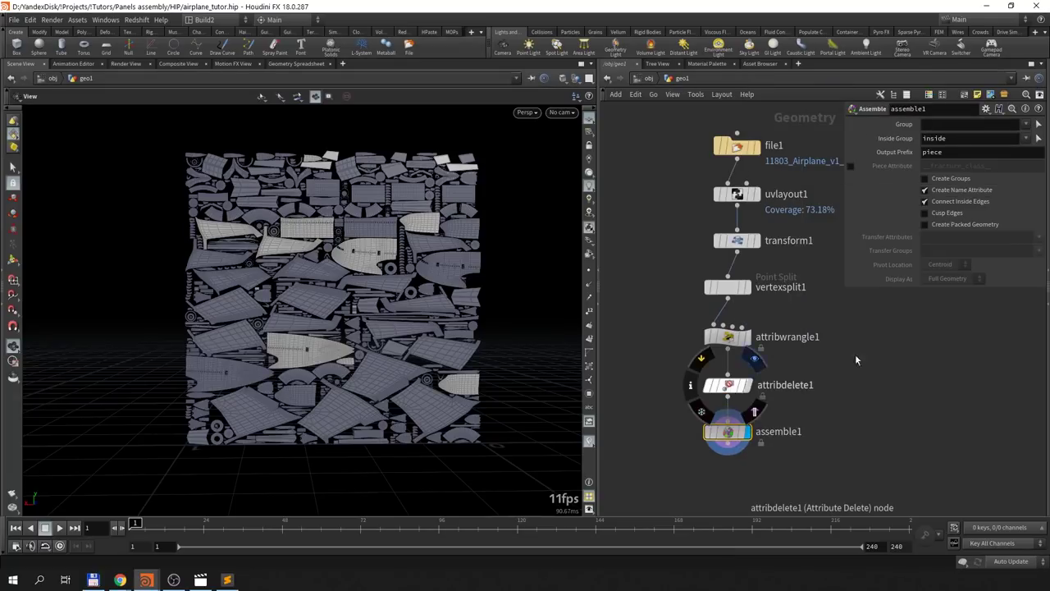
{"action": "mouse_move", "coordinate": [727, 431]}
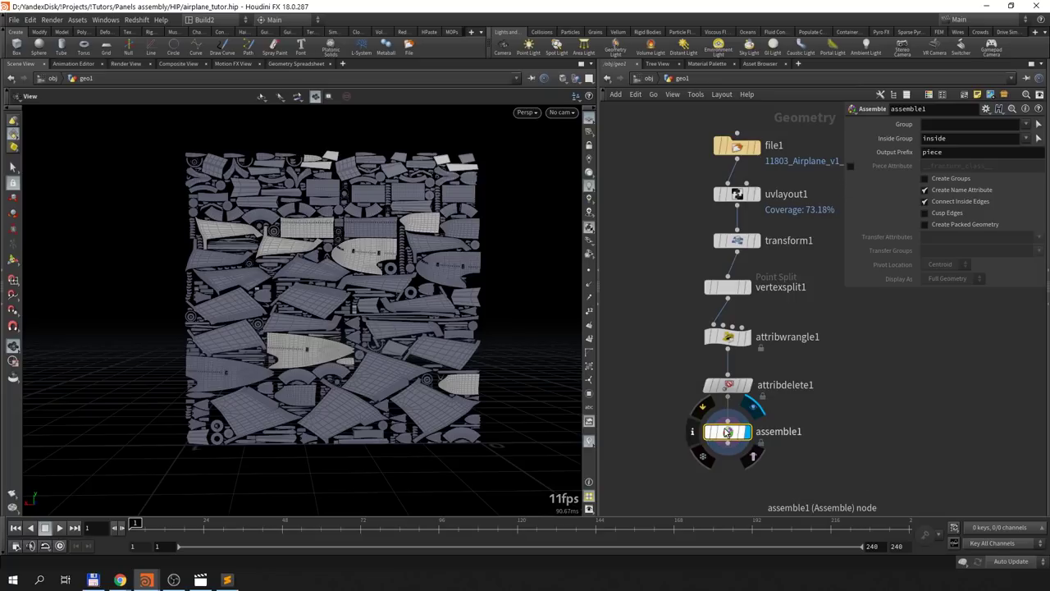
Step: From assemble1's node info, colour the layout by the name attribute to show its 872 separate pieces
{"action": "left_click", "coordinate": [692, 431]}
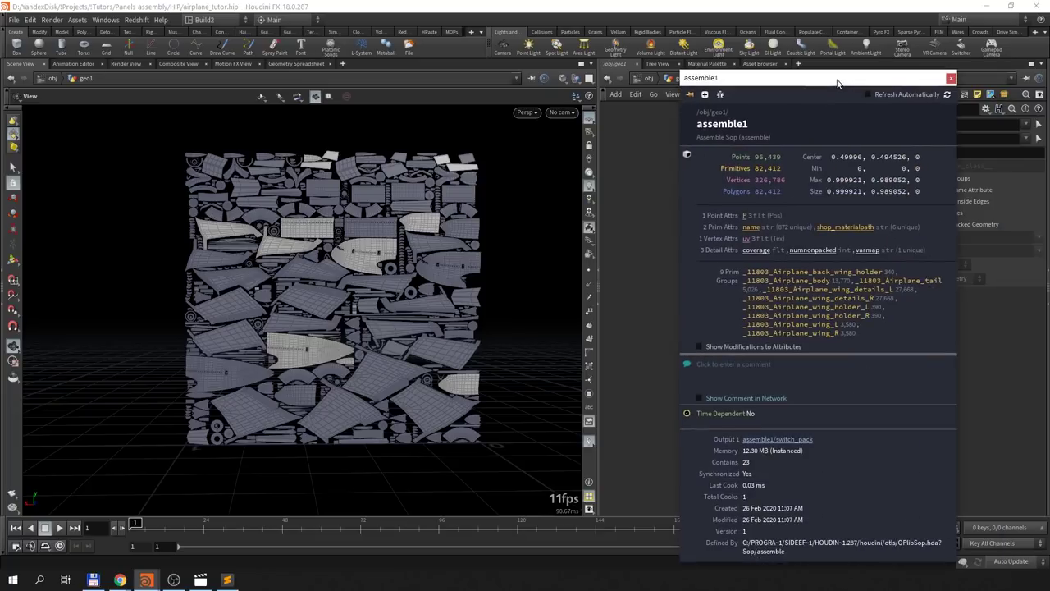
{"action": "left_click", "coordinate": [751, 229]}
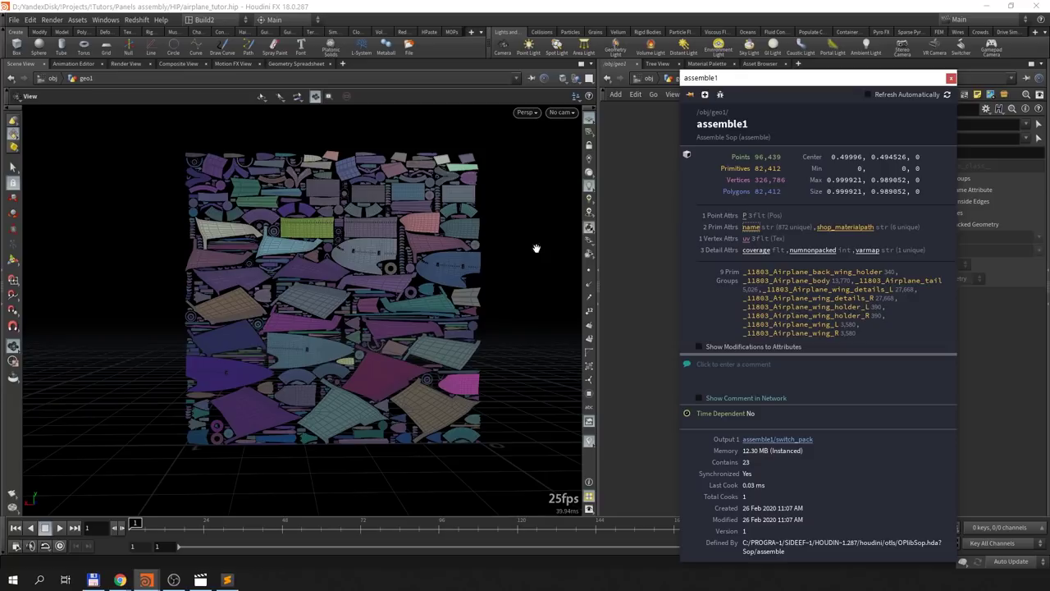
{"action": "scroll", "coordinate": [415, 265], "scroll_direction": "up", "scroll_amount": 5}
{"action": "scroll", "coordinate": [405, 268], "scroll_direction": "down", "scroll_amount": 3}
{"action": "scroll", "coordinate": [402, 271], "scroll_direction": "down", "scroll_amount": 3}
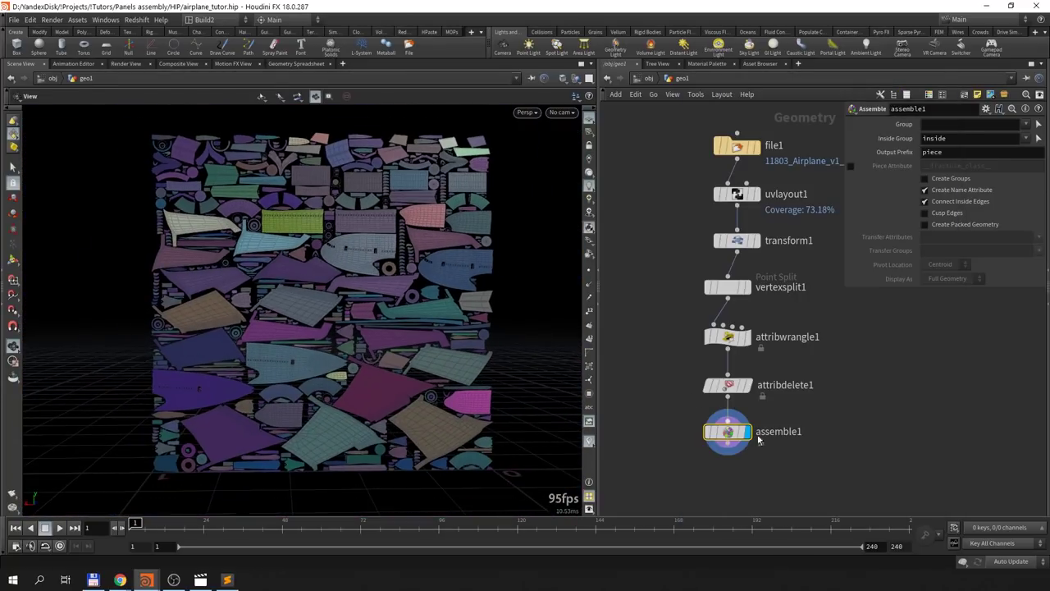
{"action": "left_click", "coordinate": [697, 432]}
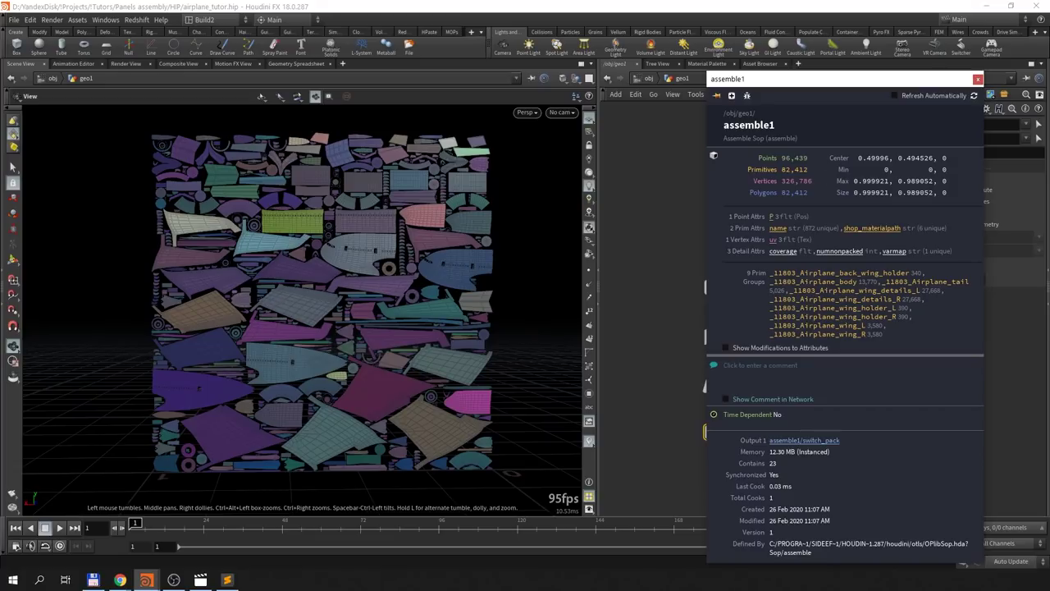
{"action": "left_click", "coordinate": [977, 79]}
{"action": "mouse_move", "coordinate": [728, 431]}
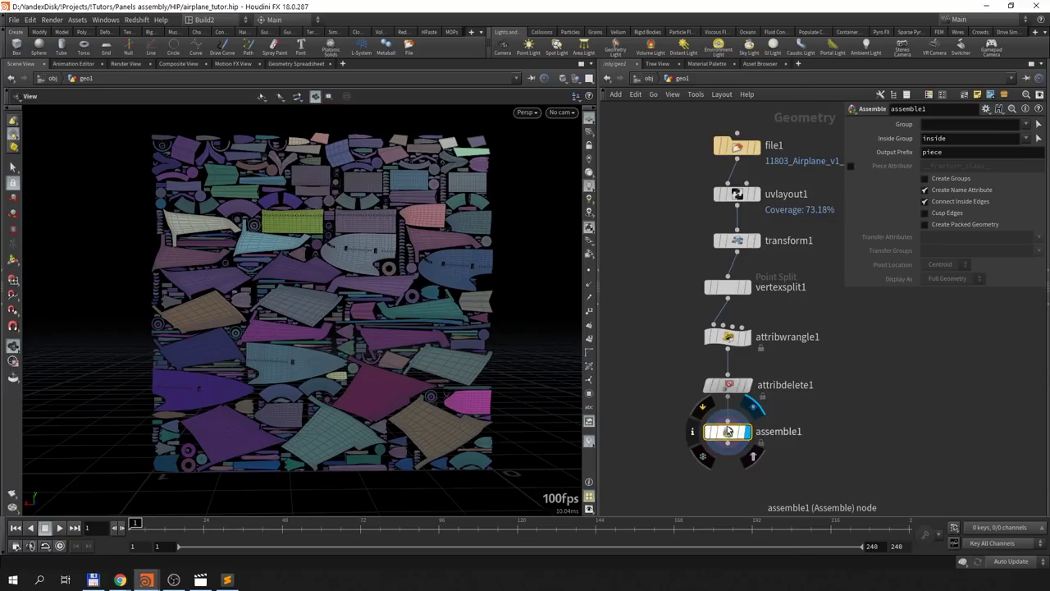
{"action": "key", "text": "Tab"}
{"action": "type", "text": "mes"}
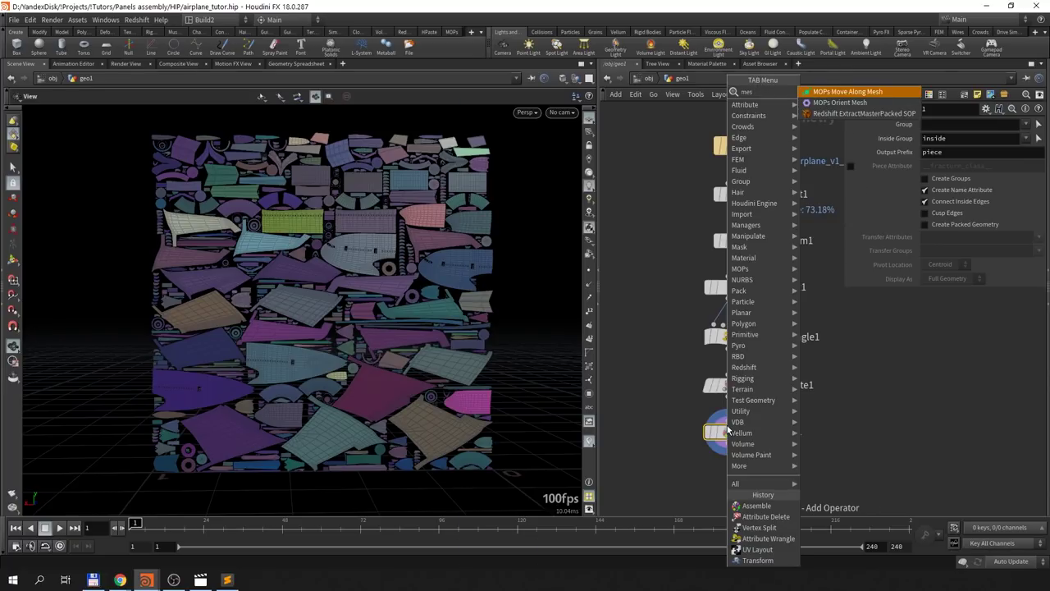
{"action": "type", "text": "a"}
Step: Add a Measure node accumulating area Per Piece using the name attribute (875 pieces)
{"action": "key", "text": "BackSpace"}
{"action": "key", "text": "BackSpace"}
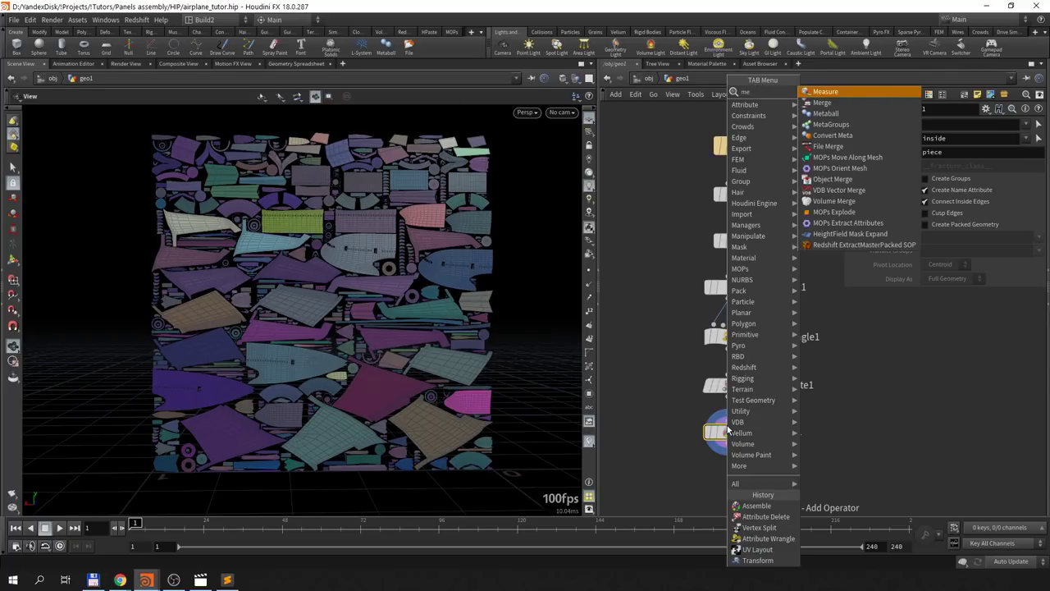
{"action": "type", "text": "as"}
{"action": "key", "text": "Return"}
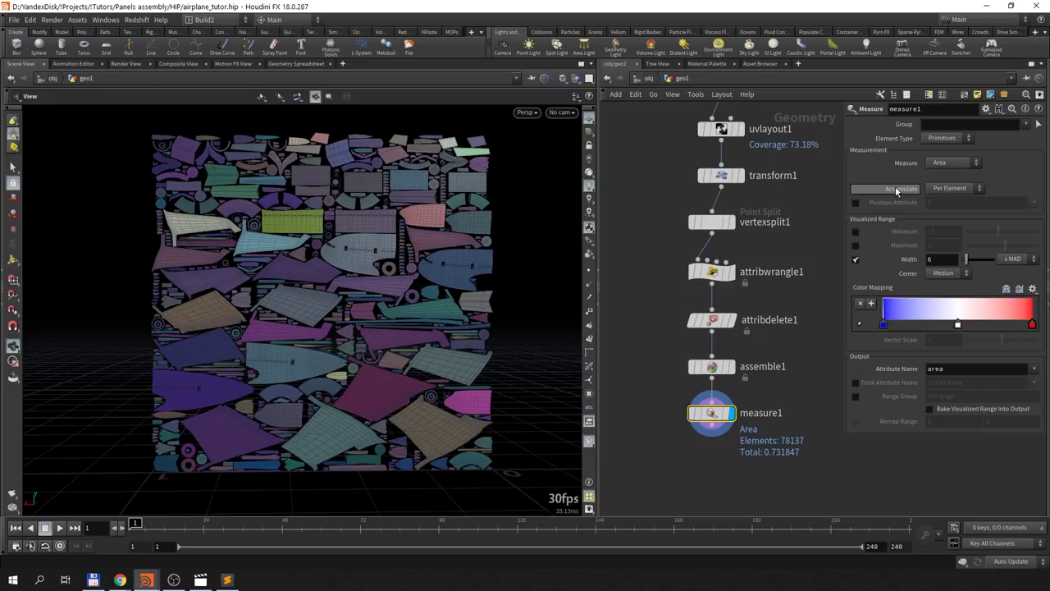
{"action": "left_click", "coordinate": [952, 189]}
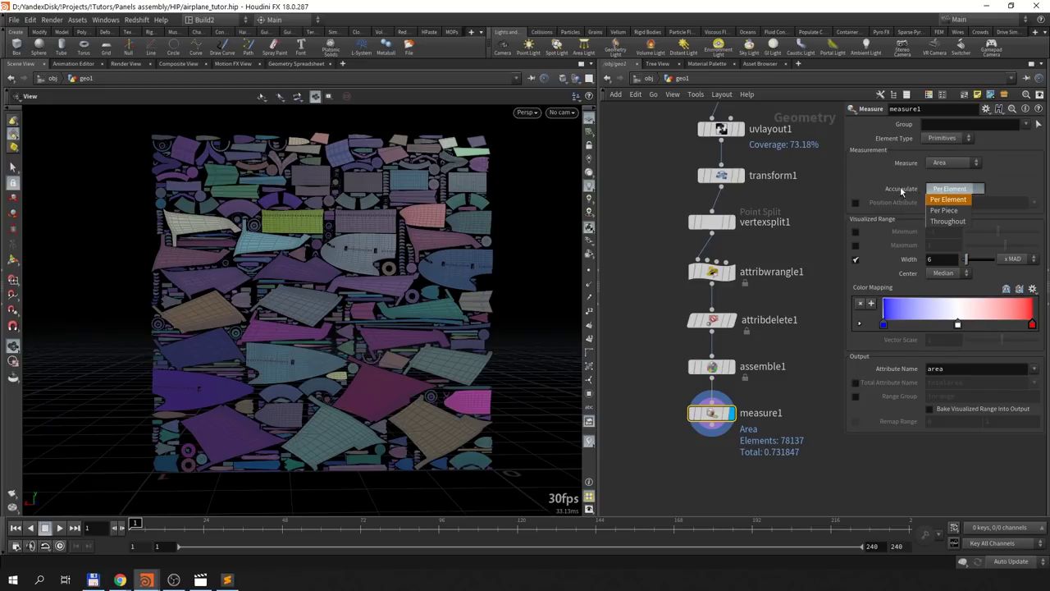
{"action": "left_click", "coordinate": [945, 211]}
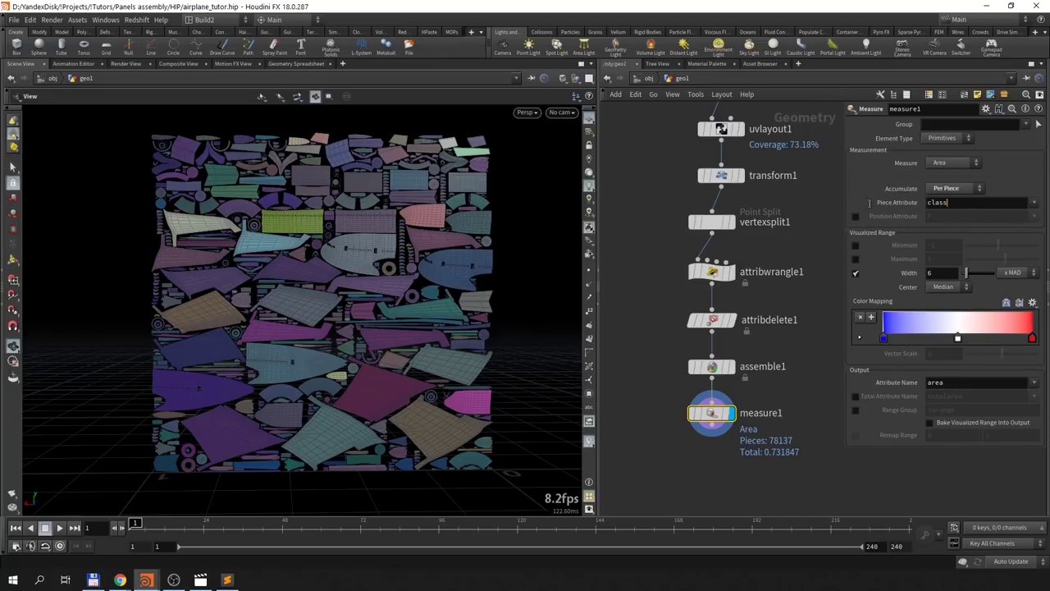
{"action": "key", "text": "Return"}
{"action": "type", "text": "name"}
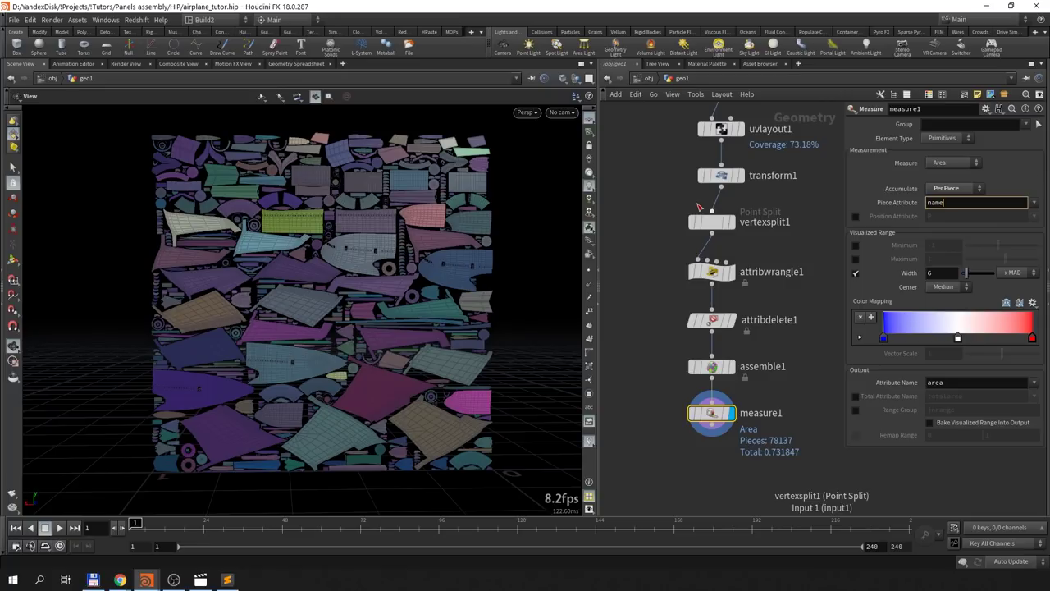
{"action": "key", "text": "Return"}
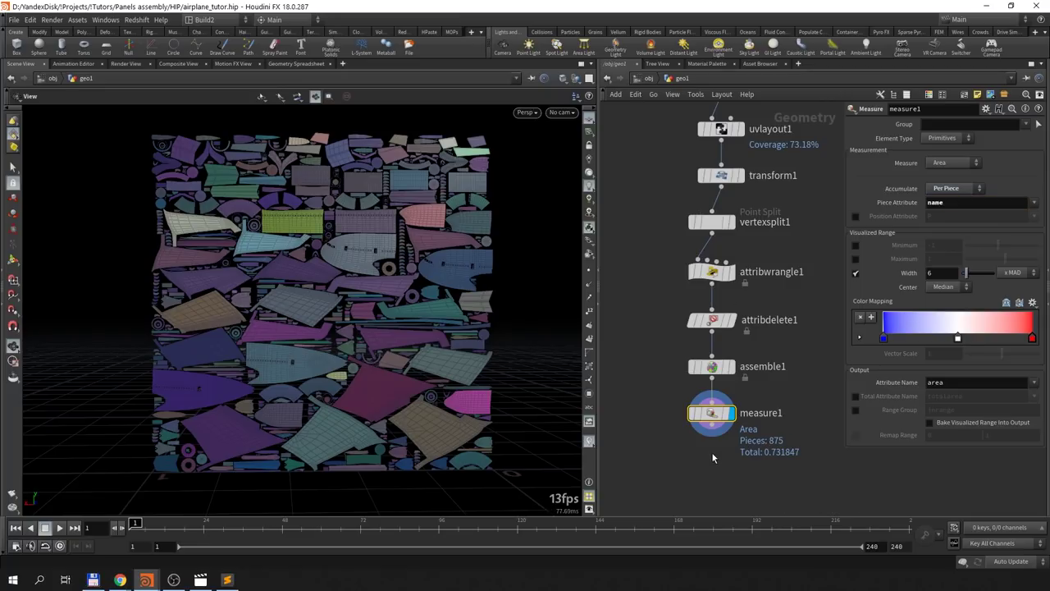
{"action": "middle_click", "coordinate": [714, 414]}
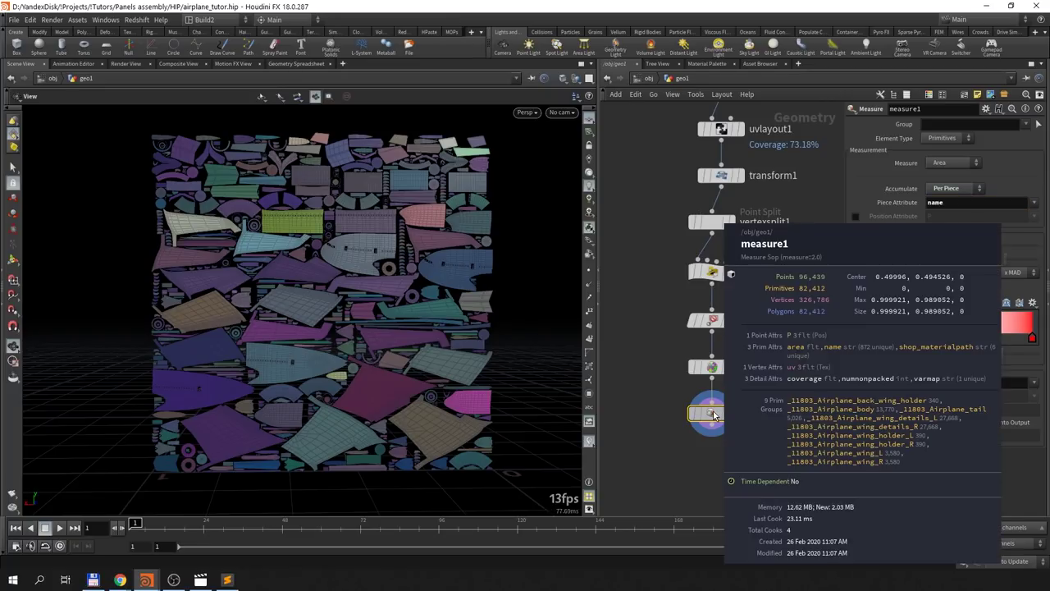
Step: Review the per-primitive area and name values in the Geometry Spreadsheet
{"action": "left_click", "coordinate": [297, 63]}
{"action": "left_click", "coordinate": [107, 96]}
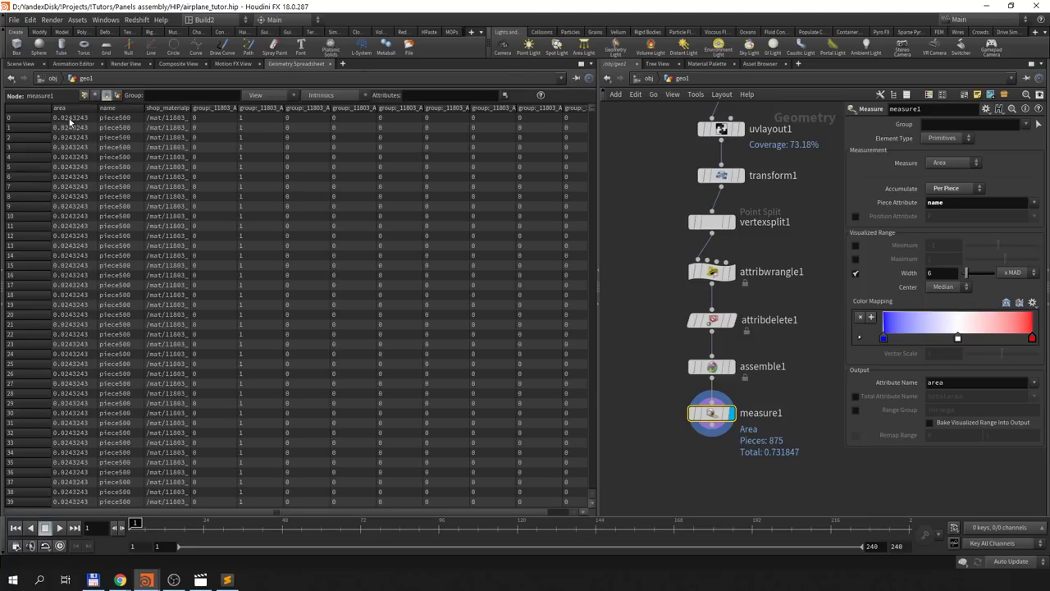
{"action": "scroll", "coordinate": [82, 279], "scroll_direction": "down", "scroll_amount": 2}
{"action": "scroll", "coordinate": [71, 292], "scroll_direction": "down", "scroll_amount": 2}
{"action": "scroll", "coordinate": [70, 292], "scroll_direction": "down", "scroll_amount": 1}
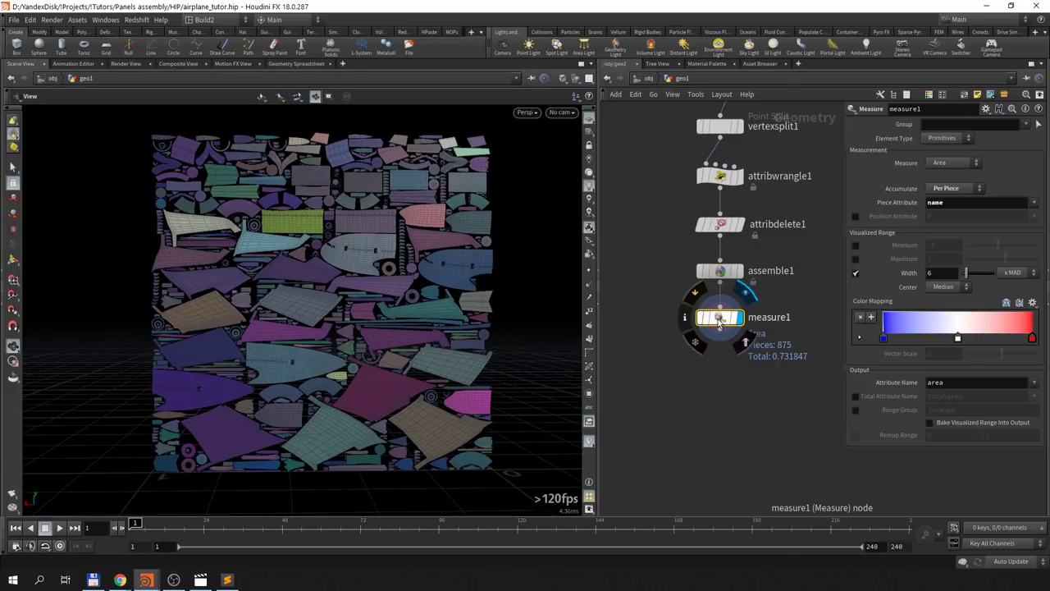
{"action": "key", "text": "Tab"}
{"action": "type", "text": "del"}
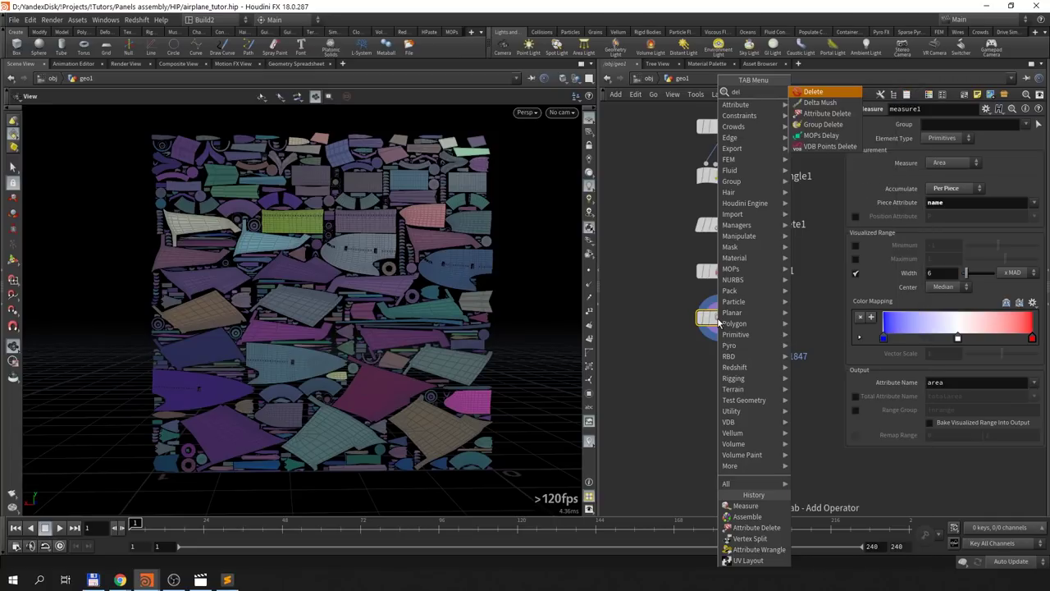
{"action": "key", "text": "Return"}
{"action": "left_click", "coordinate": [719, 324]}
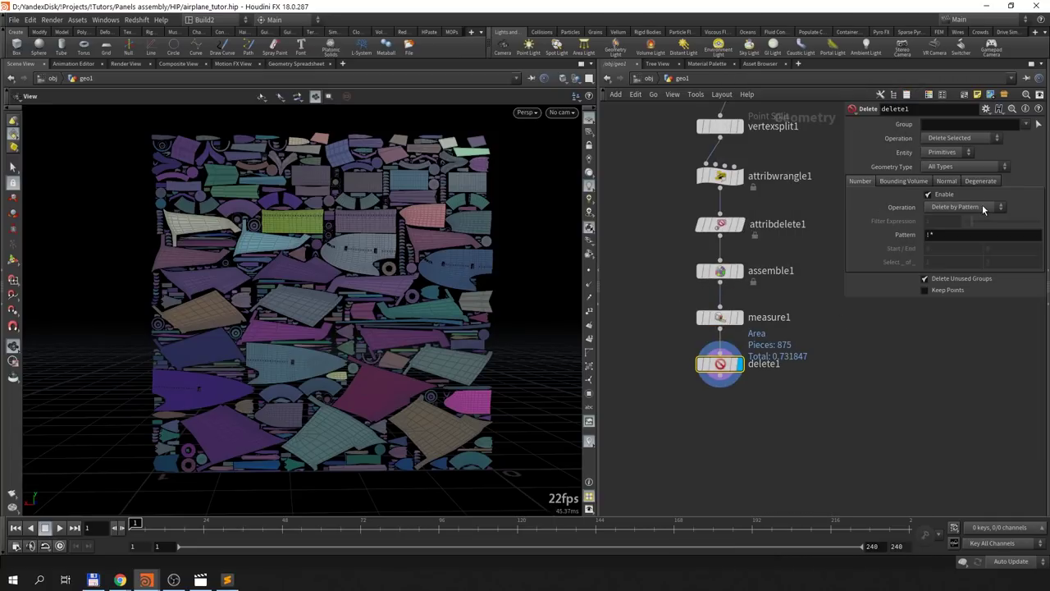
{"action": "left_click", "coordinate": [972, 209]}
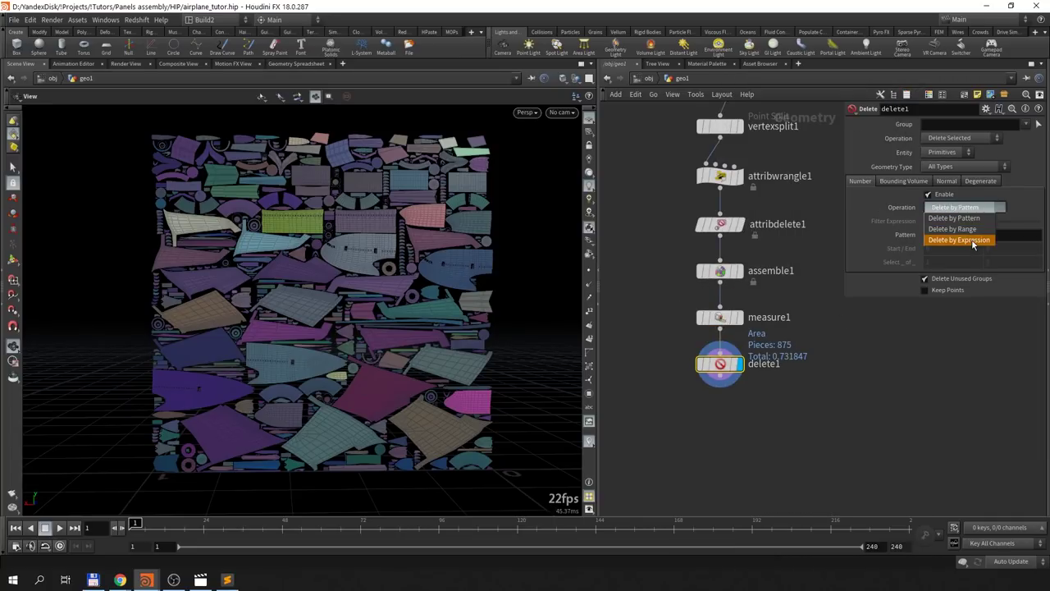
{"action": "left_click", "coordinate": [973, 240]}
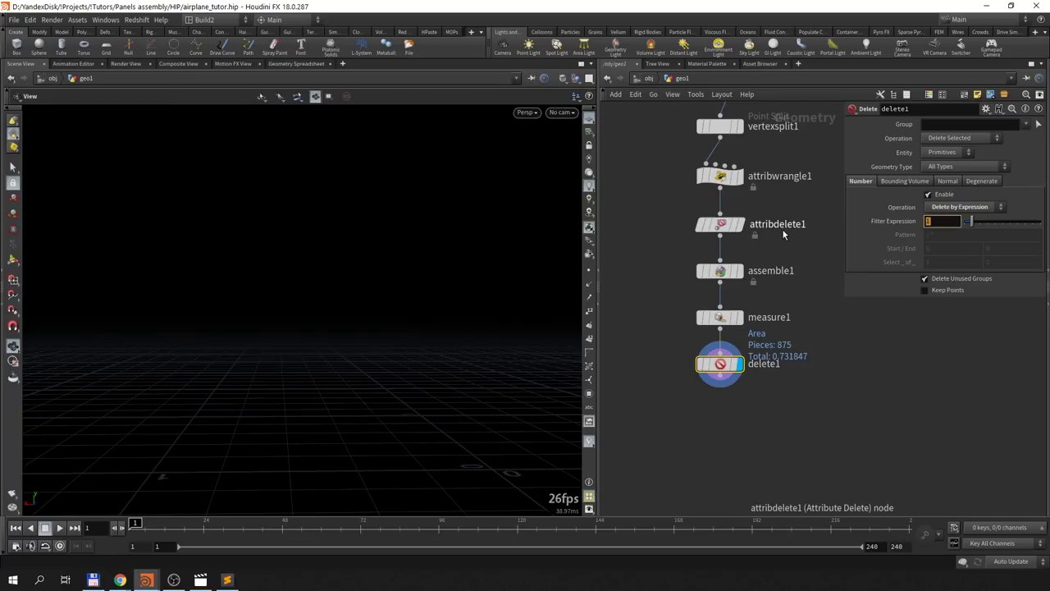
{"action": "type", "text": "0"}
{"action": "type", "text": "area"}
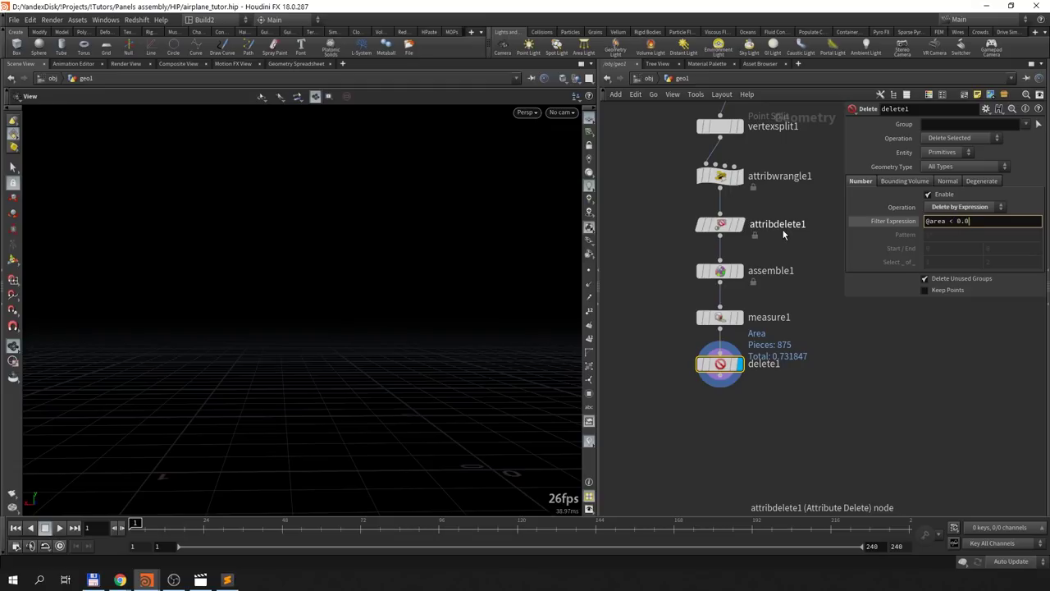
{"action": "type", "text": "01"}
{"action": "key", "text": "Return"}
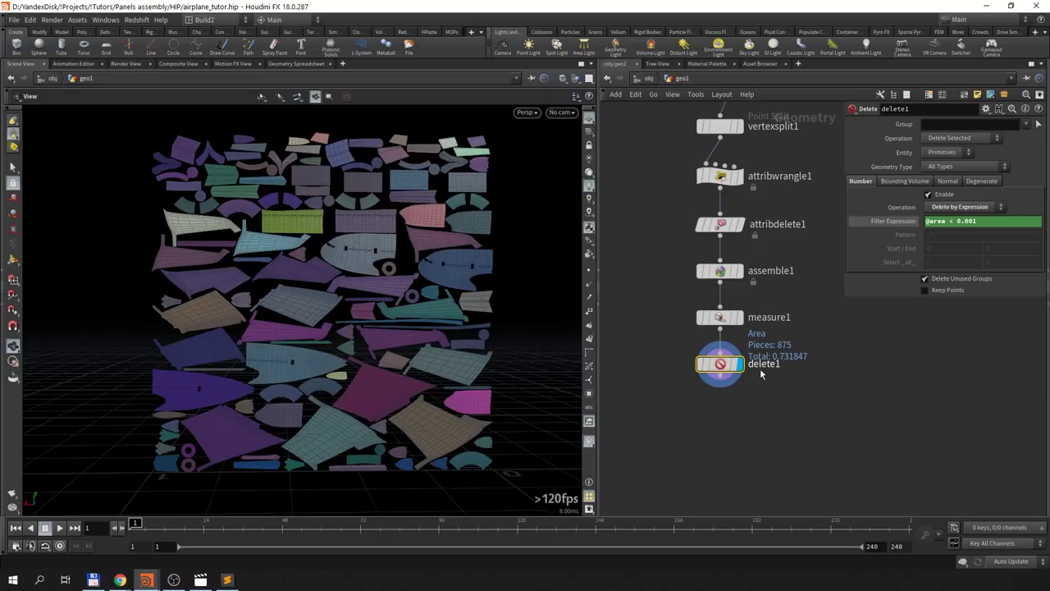
{"action": "mouse_move", "coordinate": [721, 364]}
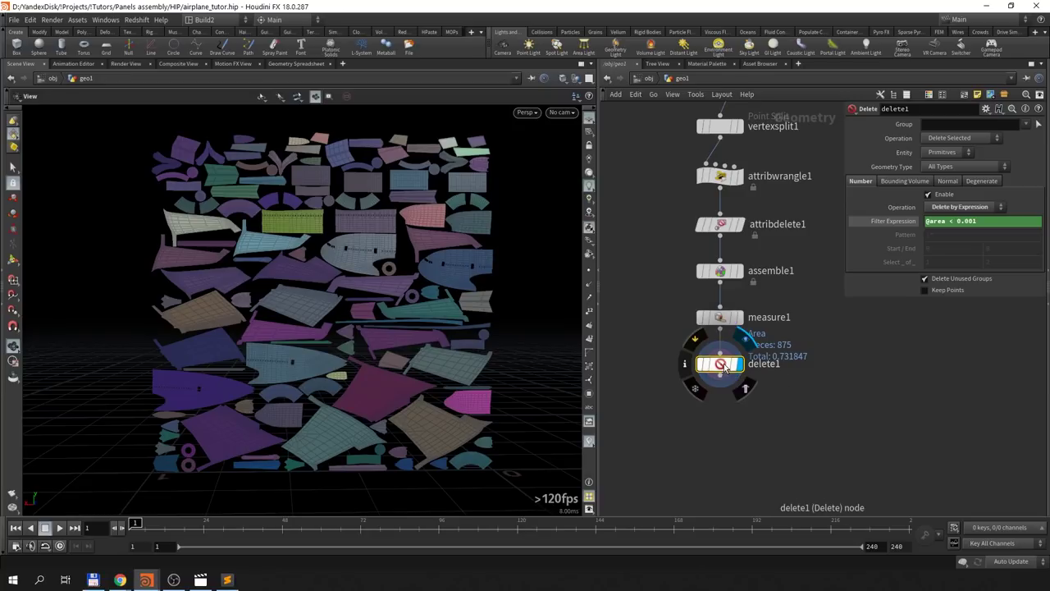
Step: Duplicate it as delete2 set to Delete Non-Selected, keeping only the tiny pieces
{"action": "left_click_drag", "start_coordinate": [726, 367], "coordinate": [838, 370], "text": "alt"}
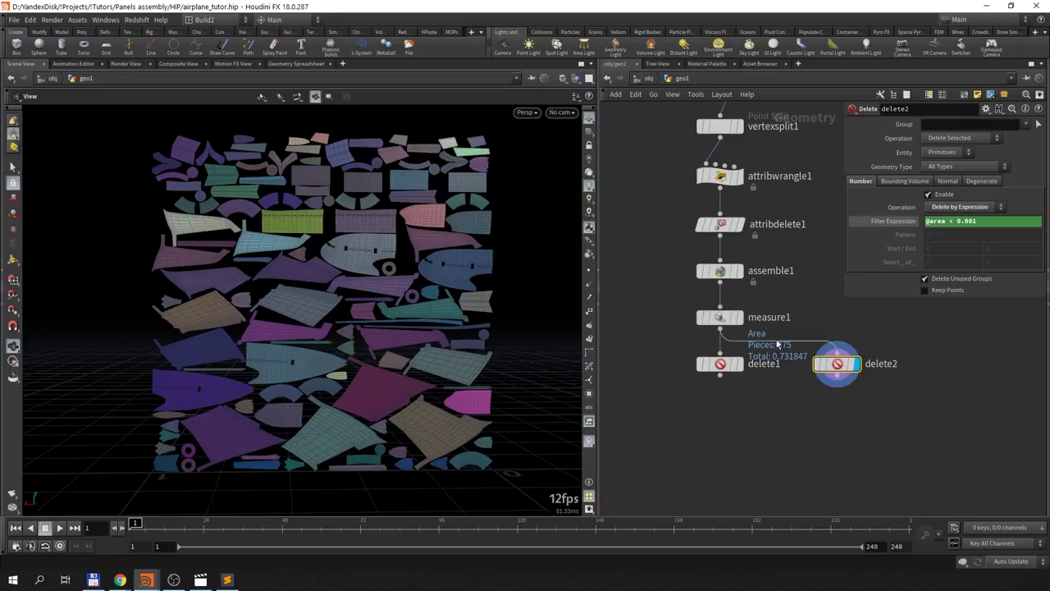
{"action": "left_click", "coordinate": [953, 139]}
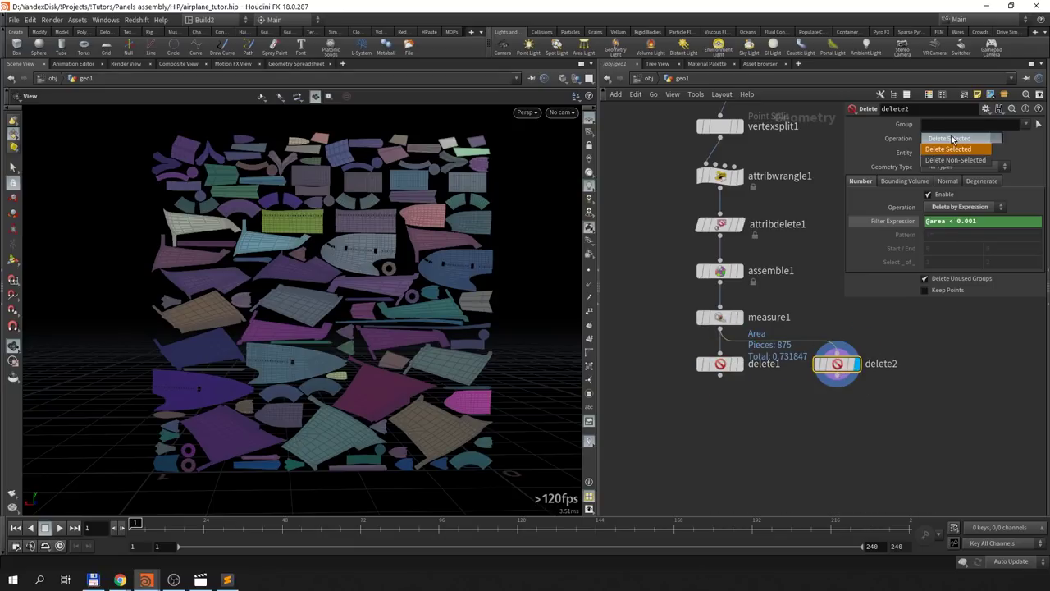
{"action": "left_click", "coordinate": [952, 161]}
{"action": "middle_click", "coordinate": [838, 366]}
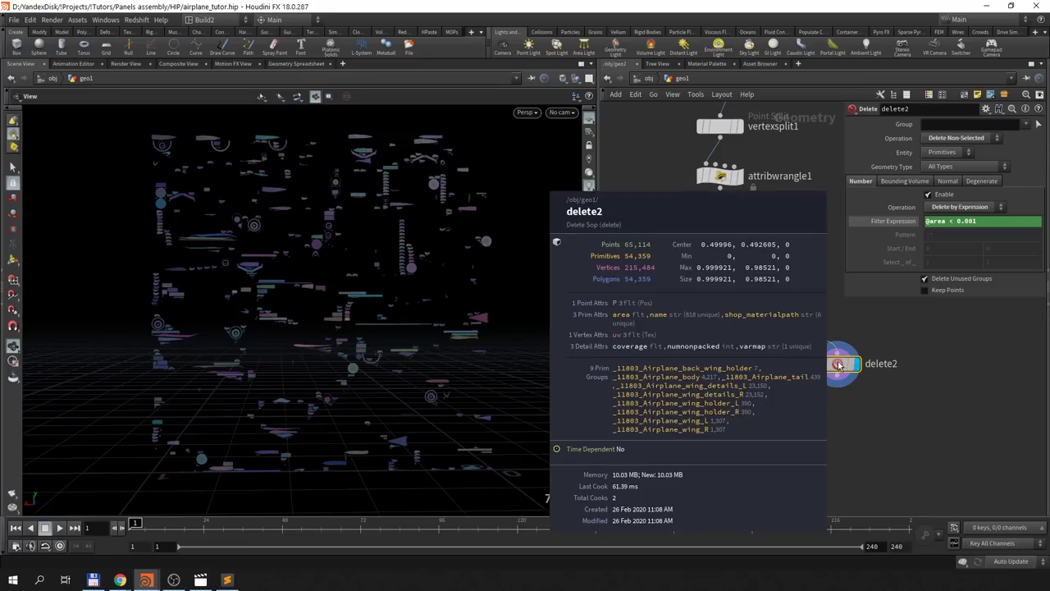
{"action": "middle_click_drag", "start_coordinate": [814, 435], "coordinate": [789, 351]}
{"action": "middle_click_drag", "start_coordinate": [755, 389], "coordinate": [746, 334]}
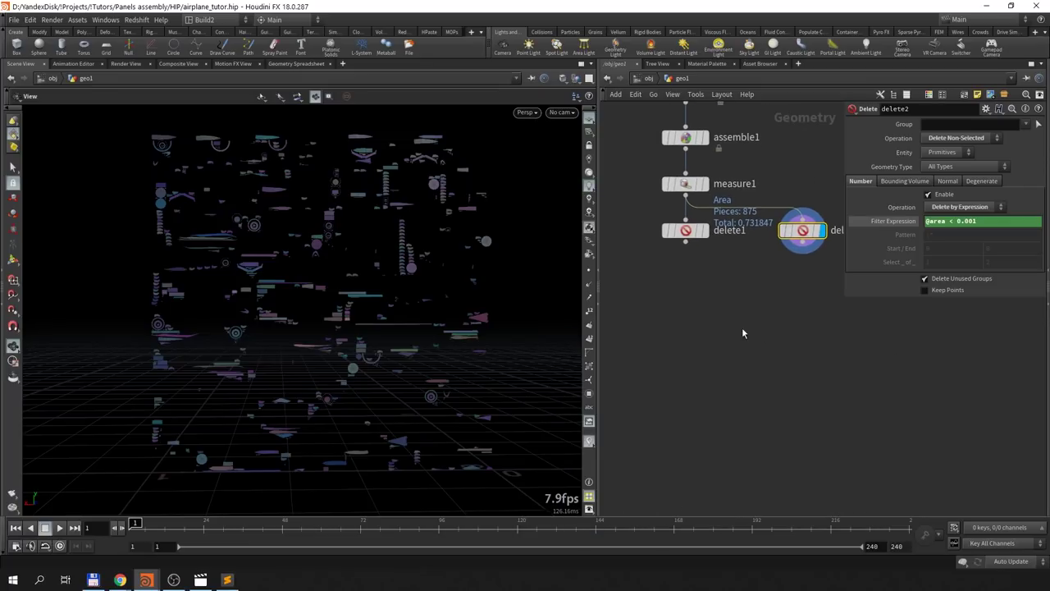
{"action": "scroll", "coordinate": [748, 336], "scroll_direction": "down", "scroll_amount": 2}
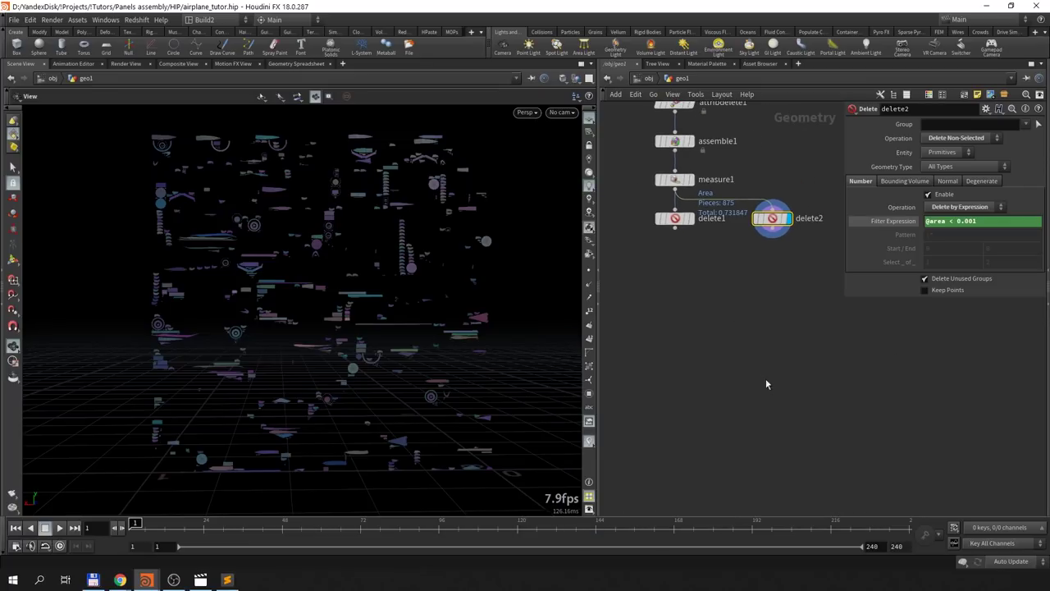
{"action": "left_click", "coordinate": [678, 222]}
Step: Add a For-Each Named Primitive loop below delete1, displaying foreach_end1 in single-pass mode
{"action": "key", "text": "Tab"}
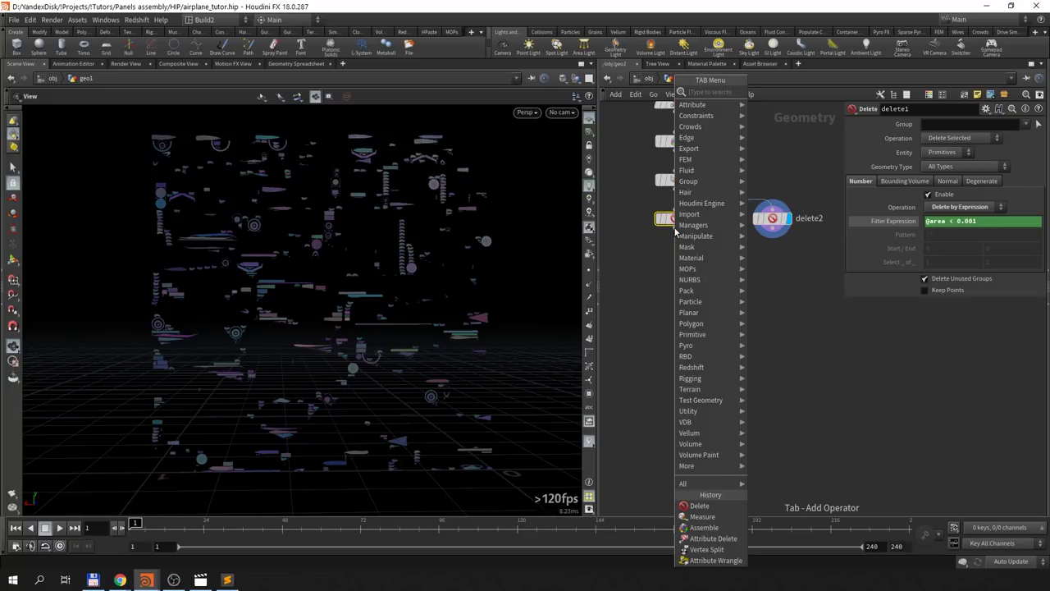
{"action": "type", "text": "fore"}
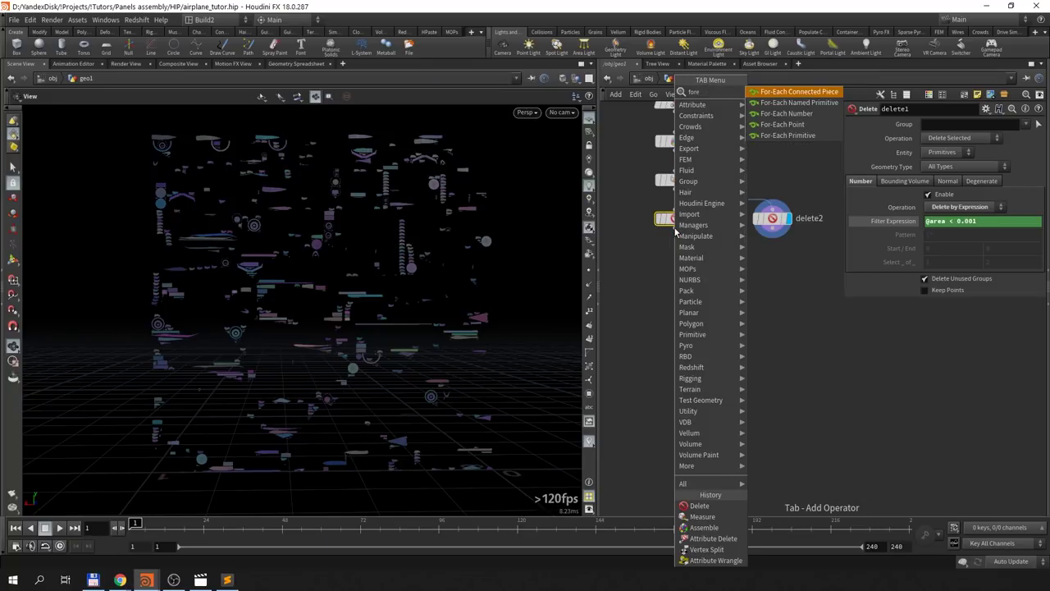
{"action": "key", "text": "Down"}
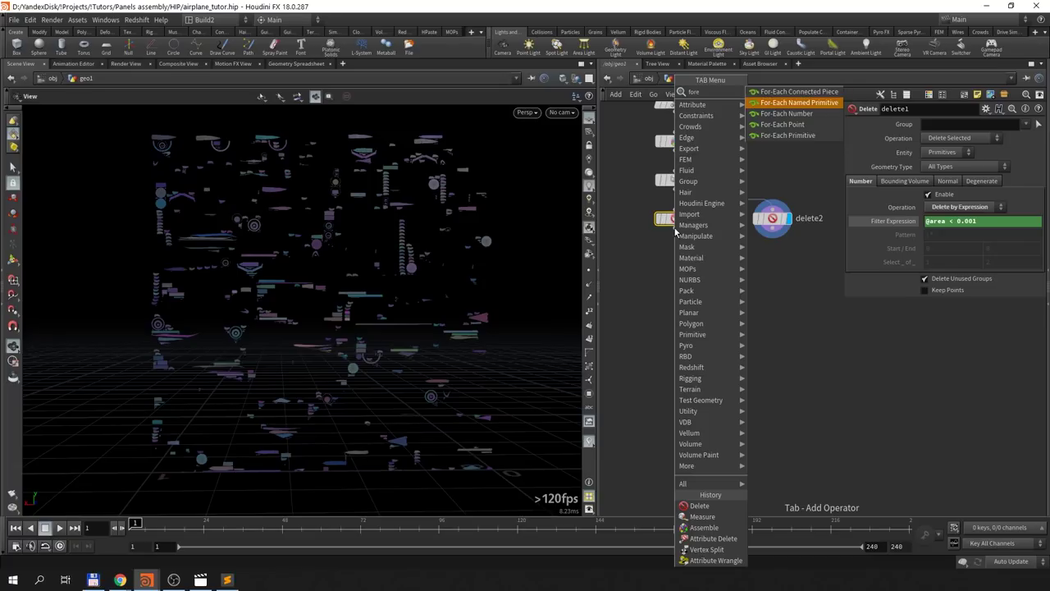
{"action": "key", "text": "Return"}
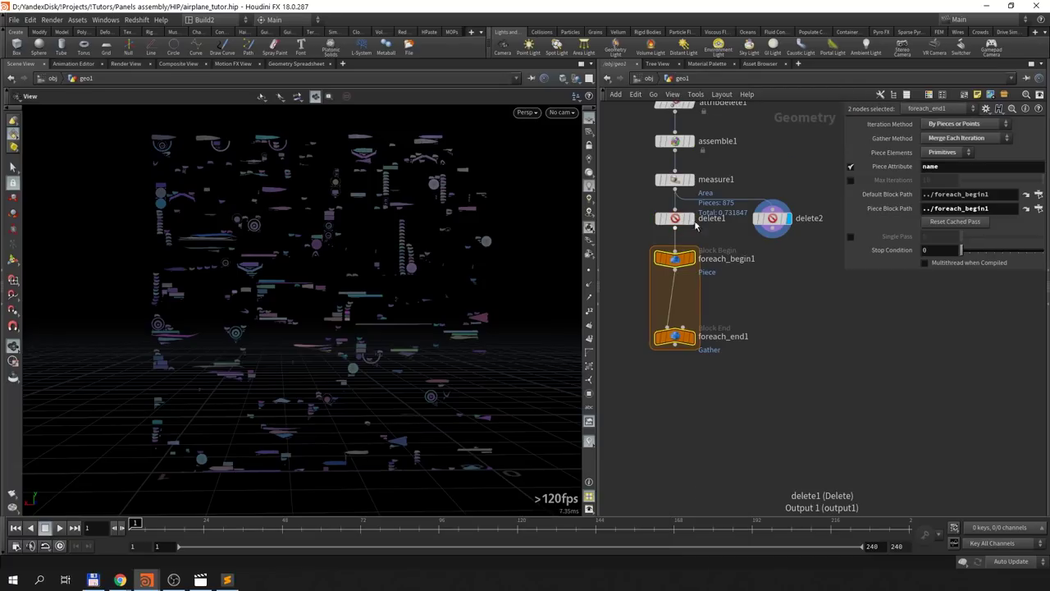
{"action": "left_click", "coordinate": [675, 337]}
{"action": "left_click", "coordinate": [689, 338]}
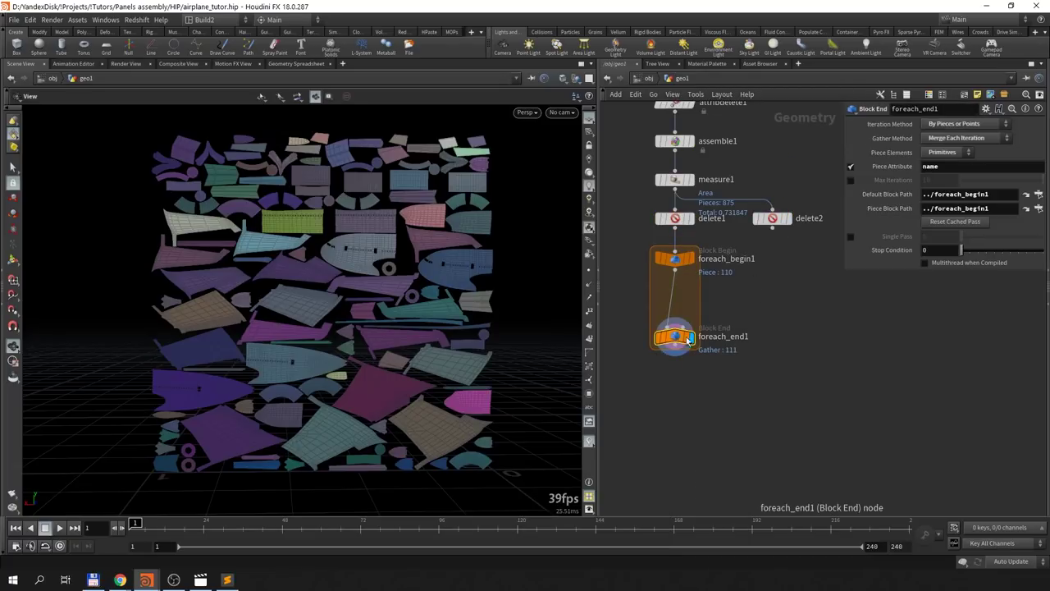
{"action": "left_click", "coordinate": [851, 236]}
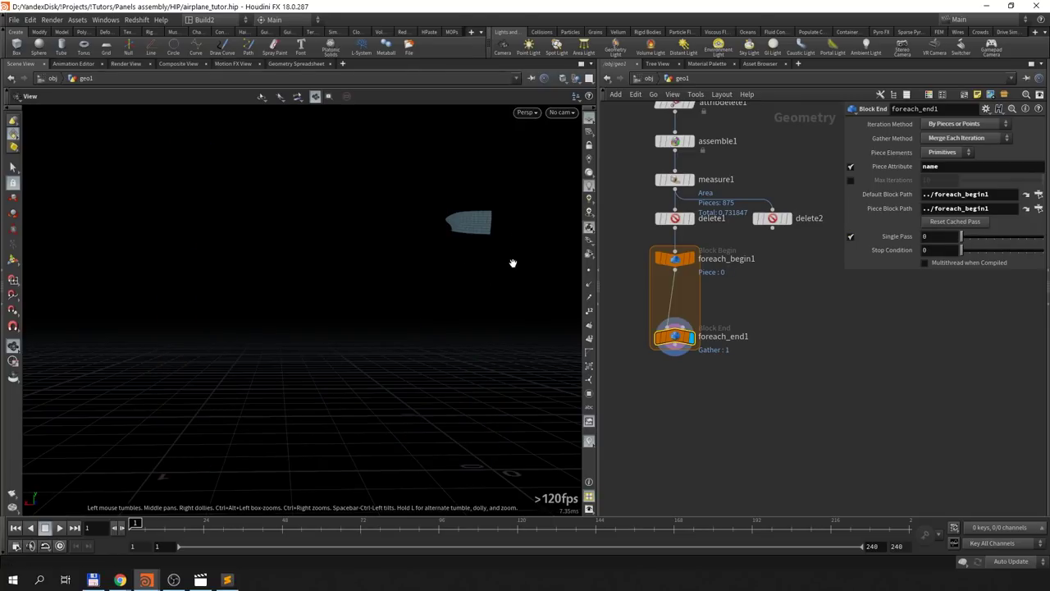
{"action": "left_click_drag", "start_coordinate": [671, 338], "coordinate": [671, 371]}
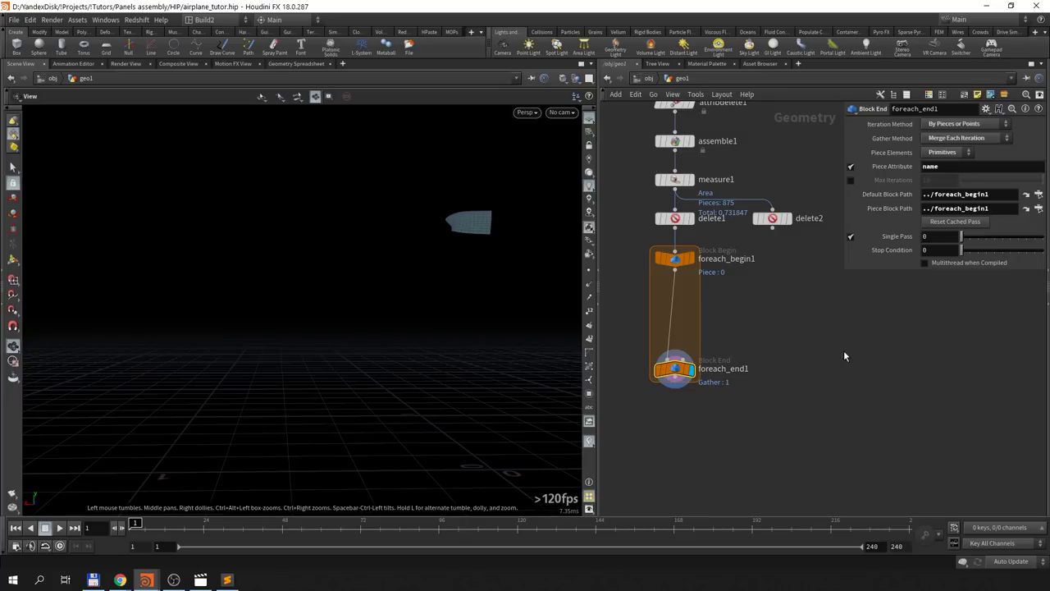
Step: Frame the single green panel and place a box1 node beside the loop
{"action": "key", "text": "g"}
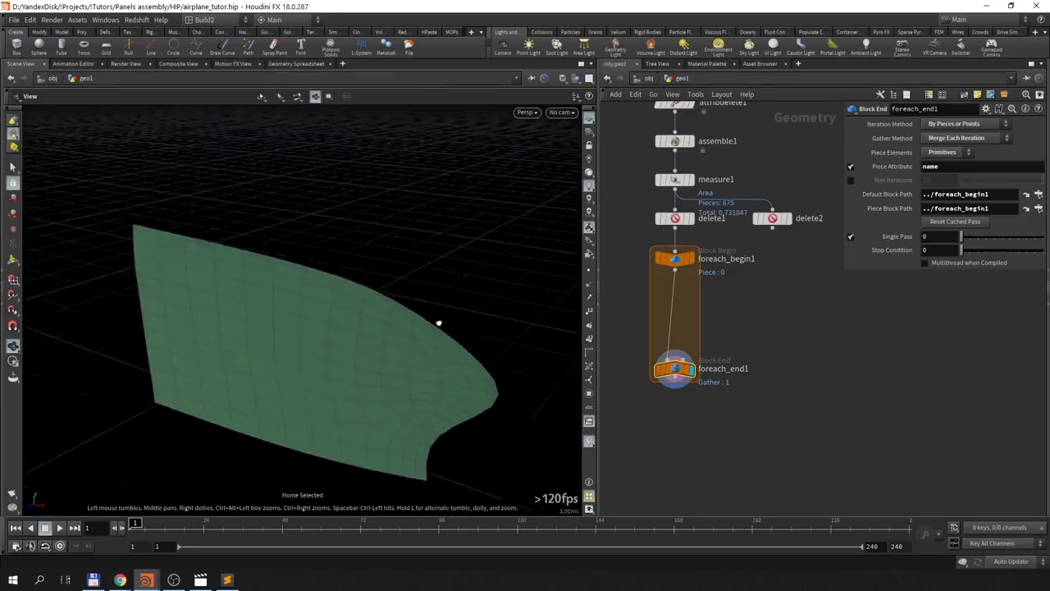
{"action": "mouse_move", "coordinate": [397, 359]}
{"action": "left_mouse_down"}
{"action": "mouse_move", "coordinate": [453, 262]}
{"action": "mouse_move", "coordinate": [468, 290]}
{"action": "left_mouse_up"}
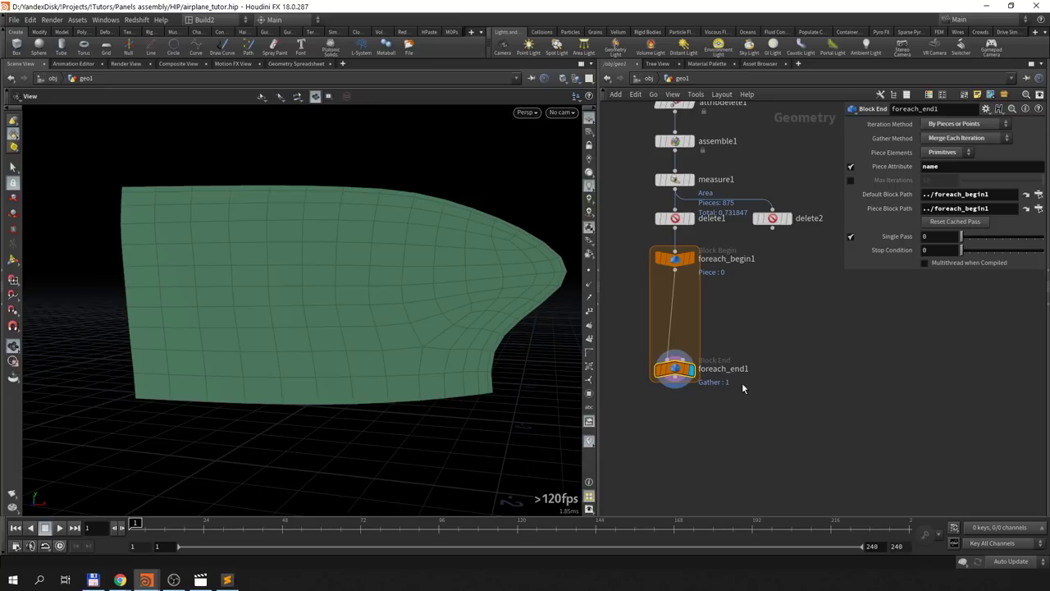
{"action": "left_click_drag", "start_coordinate": [440, 347], "coordinate": [427, 351]}
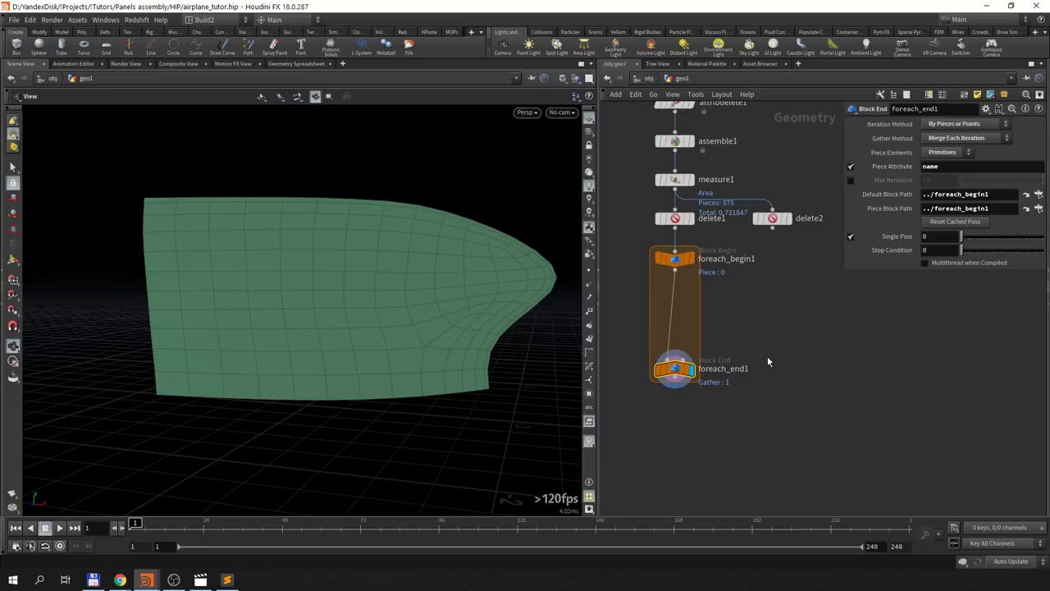
{"action": "key", "text": "Tab"}
{"action": "key", "text": "Return"}
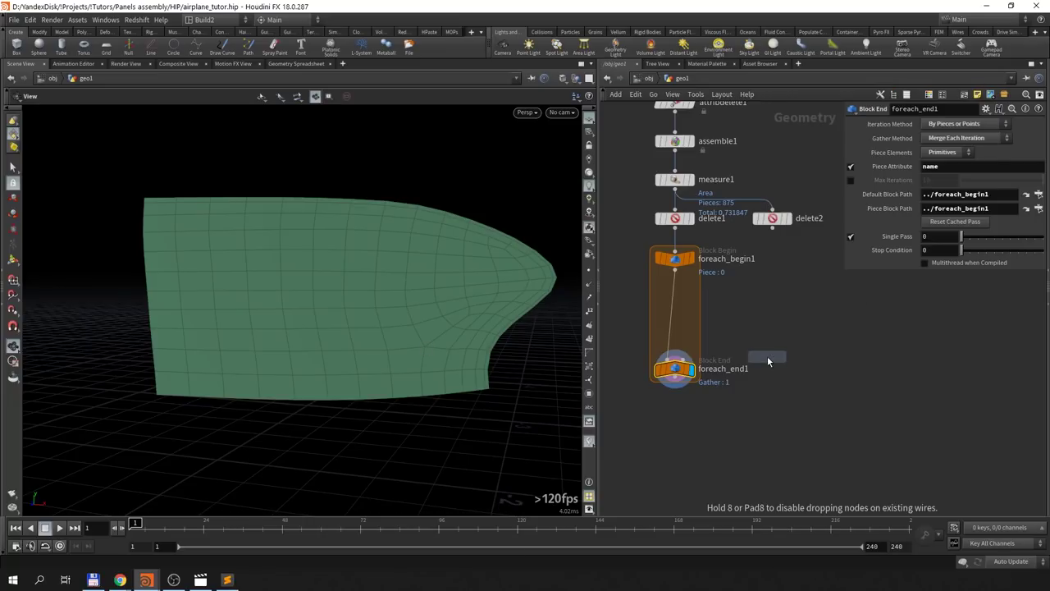
{"action": "left_click", "coordinate": [814, 309]}
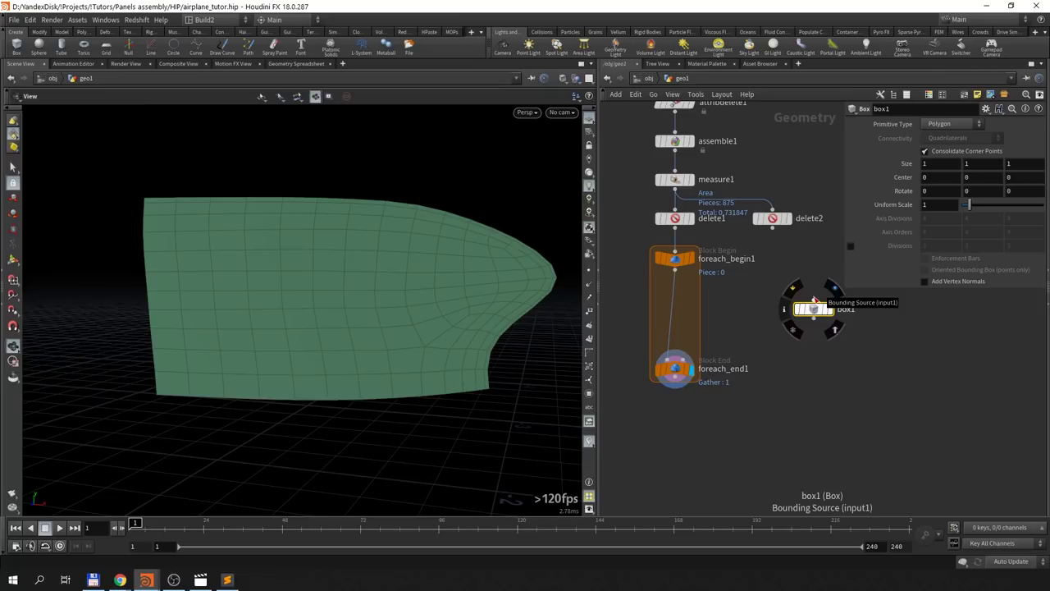
Step: Wire foreach_begin1 into box1's bounding input and box1 into foreach_end1
{"action": "left_click", "coordinate": [814, 300]}
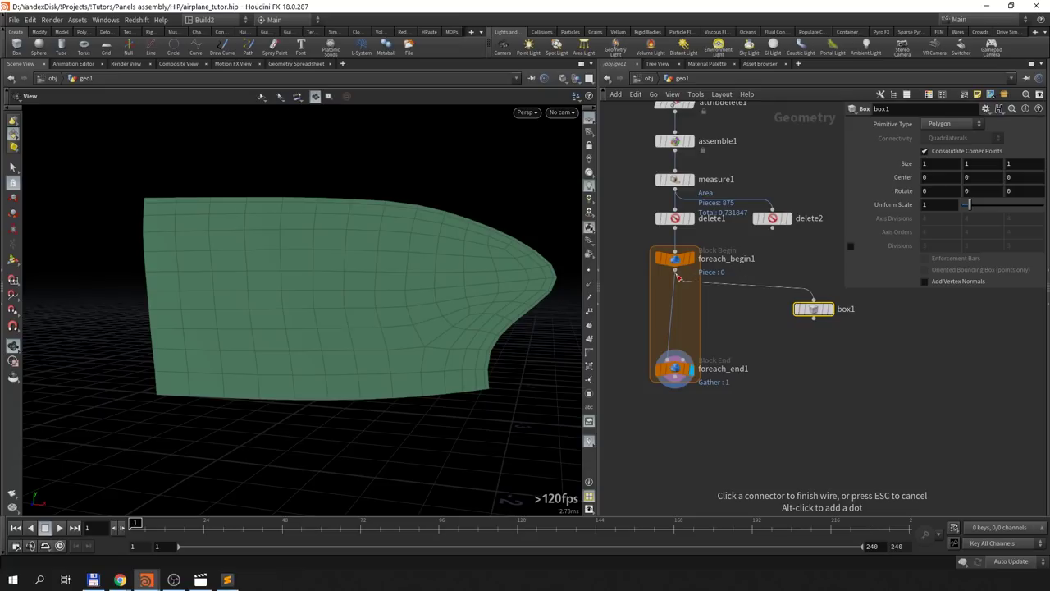
{"action": "left_click", "coordinate": [677, 276]}
{"action": "left_click_drag", "start_coordinate": [813, 310], "coordinate": [763, 306]}
{"action": "left_click", "coordinate": [763, 320]}
{"action": "left_click", "coordinate": [669, 355]}
{"action": "left_click_drag", "start_coordinate": [455, 343], "coordinate": [506, 339]}
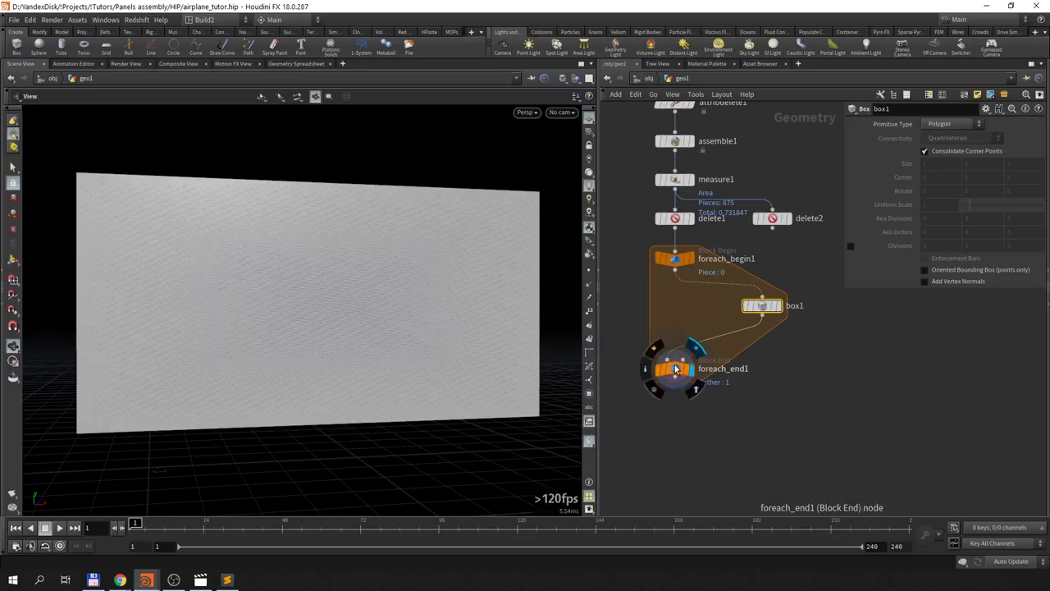
{"action": "left_click_drag", "start_coordinate": [674, 369], "coordinate": [674, 387]}
Step: Insert clean1 after box1 with Consolidate Points and Fix Overlaps enabled
{"action": "key", "text": "Tab"}
{"action": "type", "text": "clean"}
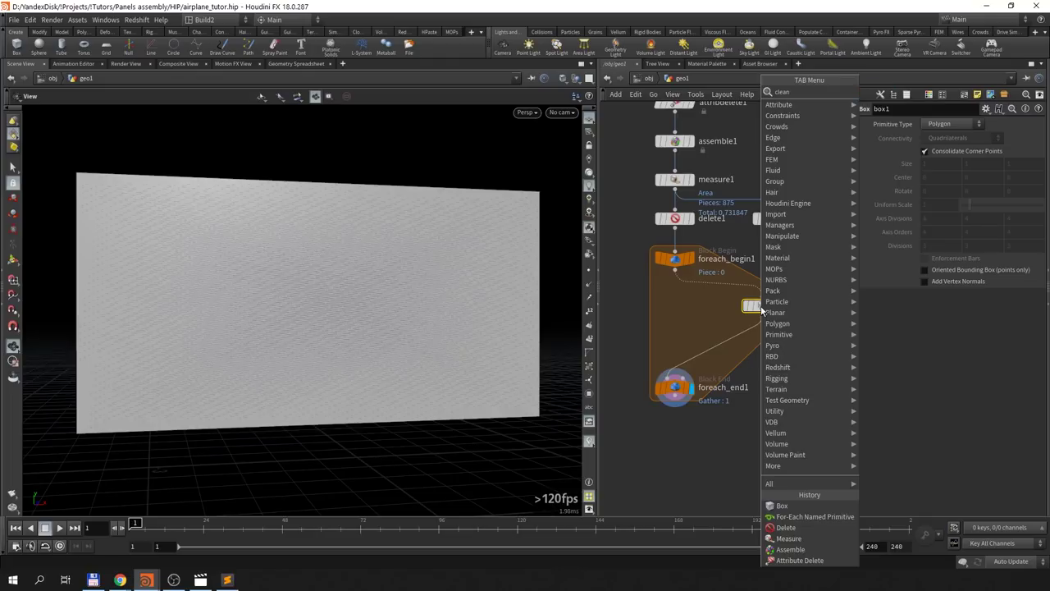
{"action": "left_click", "coordinate": [762, 310]}
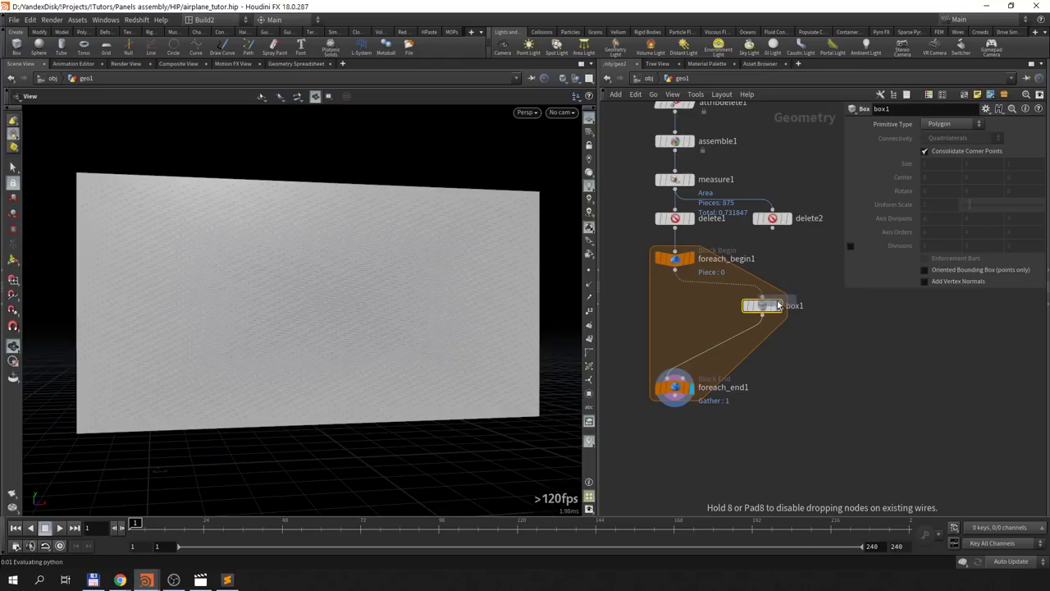
{"action": "left_click", "coordinate": [736, 345]}
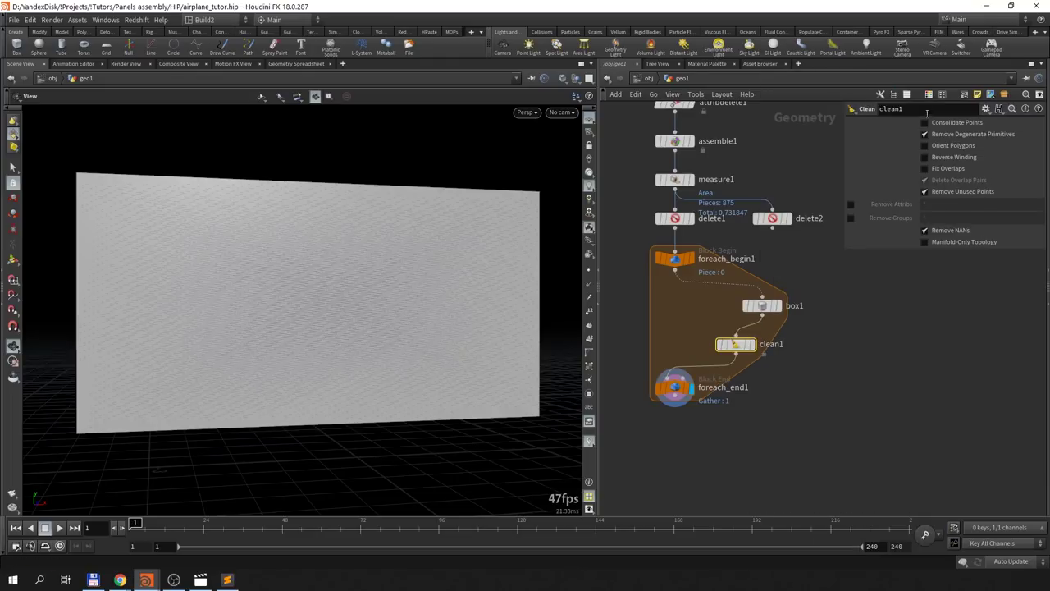
{"action": "left_click", "coordinate": [925, 124]}
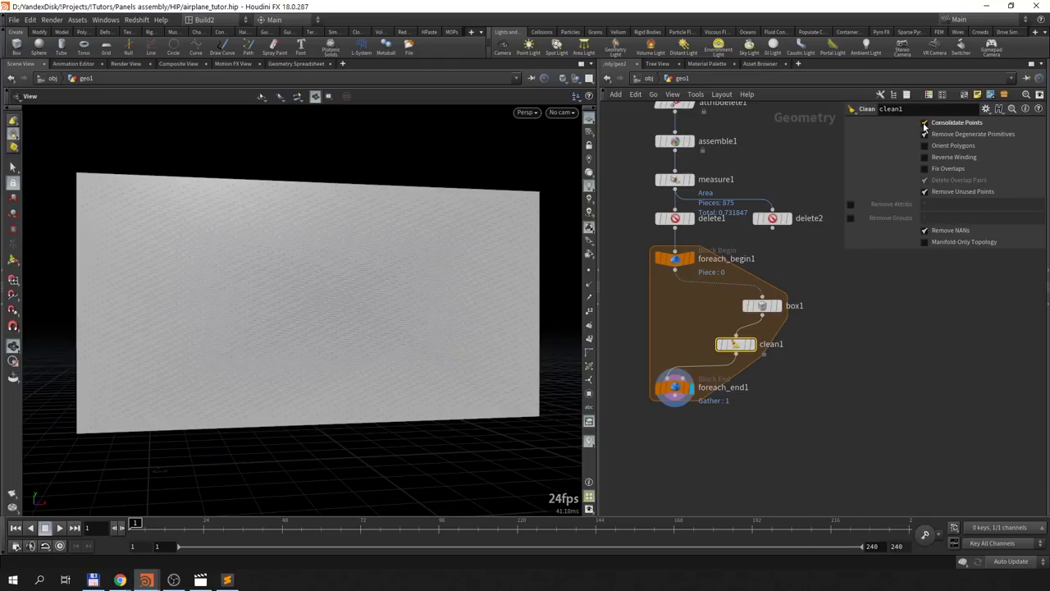
{"action": "left_click", "coordinate": [924, 169]}
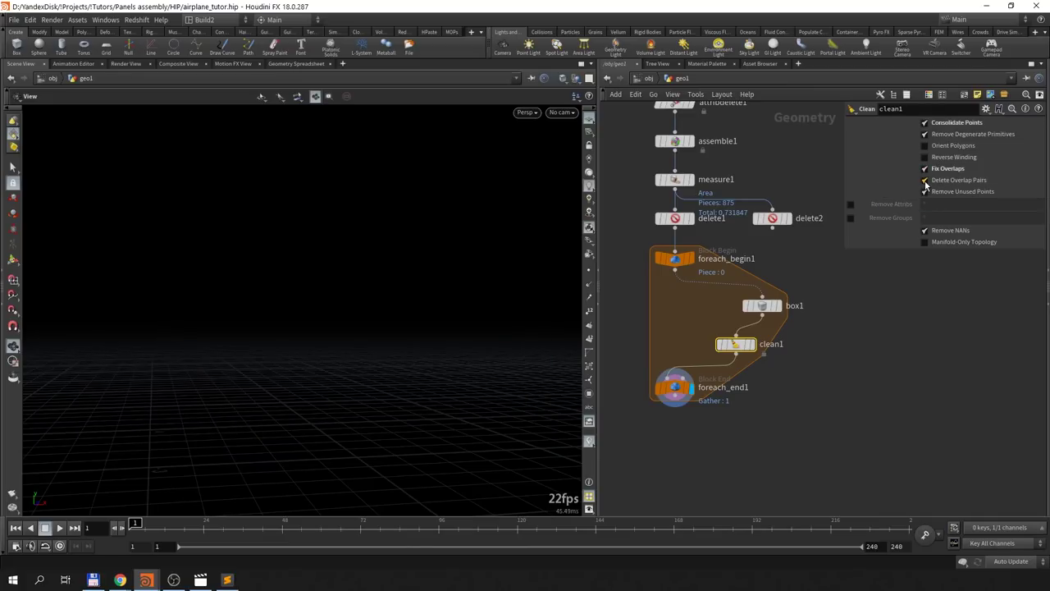
{"action": "left_click", "coordinate": [964, 181]}
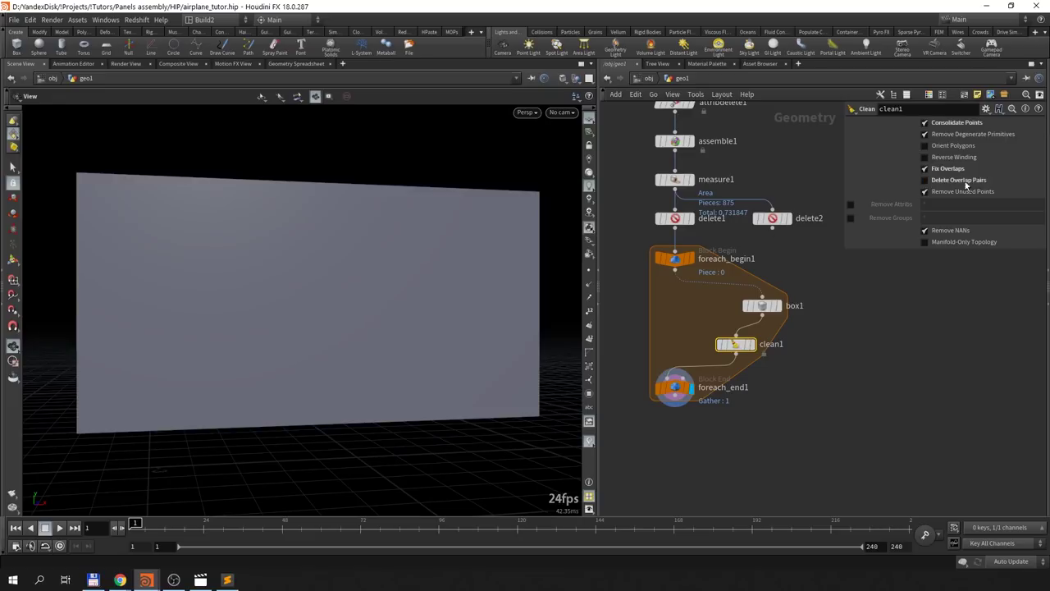
Step: Set box1's primitive type to Polygon Mesh
{"action": "mouse_move", "coordinate": [286, 317]}
{"action": "left_mouse_down"}
{"action": "mouse_move", "coordinate": [328, 321]}
{"action": "mouse_move", "coordinate": [301, 325]}
{"action": "left_mouse_up"}
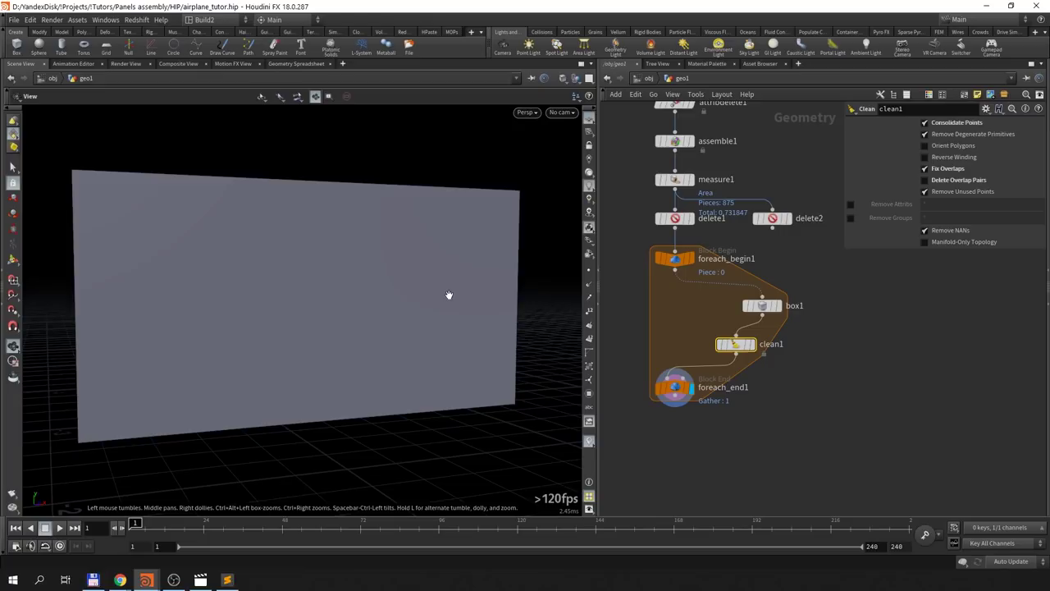
{"action": "left_click", "coordinate": [762, 306]}
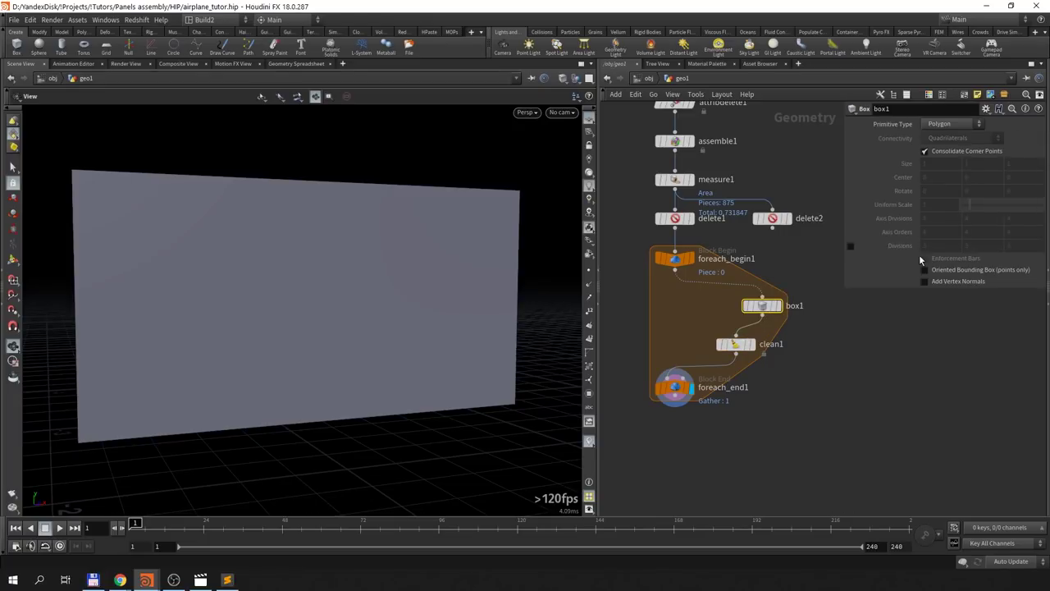
{"action": "left_click", "coordinate": [941, 125]}
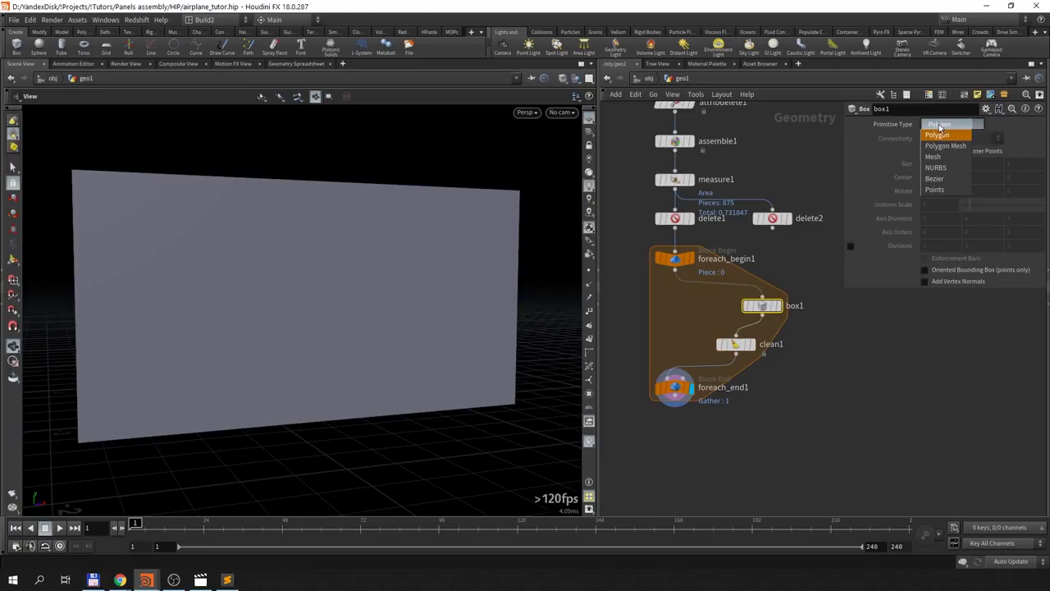
{"action": "left_click", "coordinate": [941, 153]}
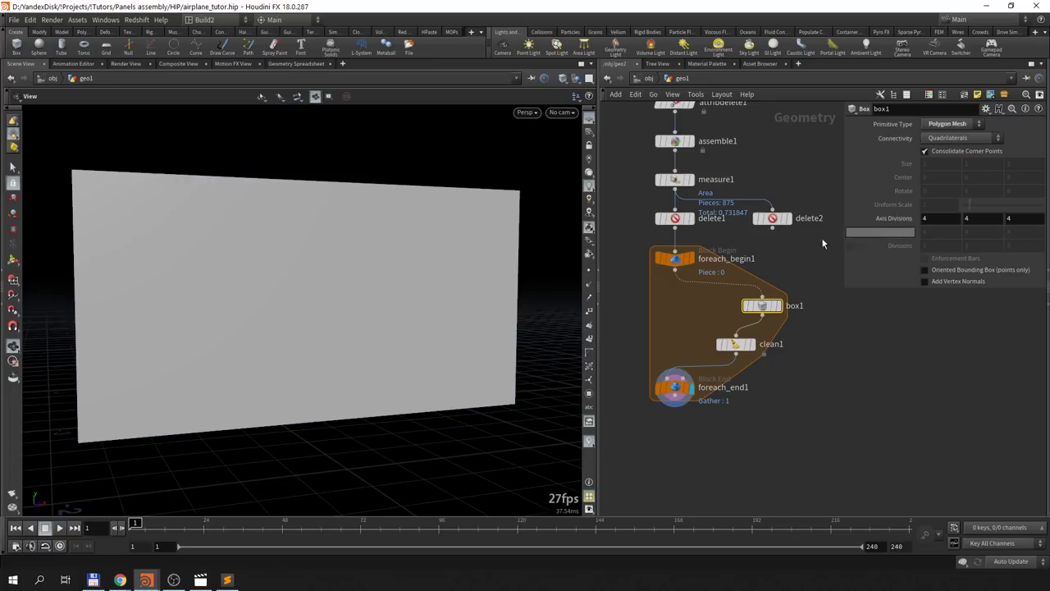
{"action": "left_click_drag", "start_coordinate": [764, 307], "coordinate": [737, 307]}
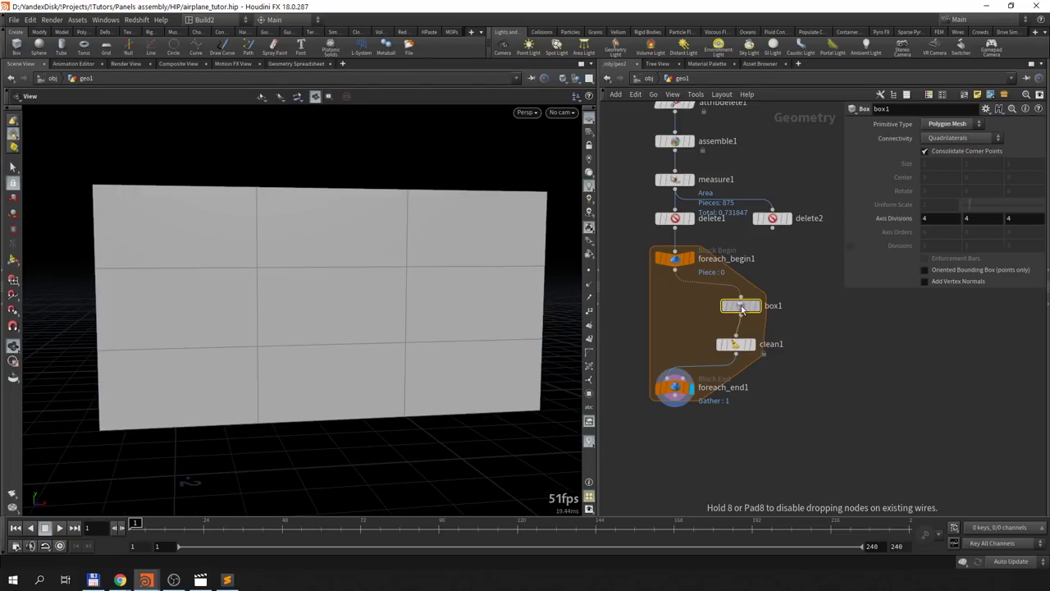
Step: Add a Convert Line node after clean1 inside the loop
{"action": "middle_click_drag", "start_coordinate": [849, 401], "coordinate": [851, 361]}
{"action": "left_click_drag", "start_coordinate": [674, 347], "coordinate": [676, 377]}
{"action": "left_click", "coordinate": [737, 304]}
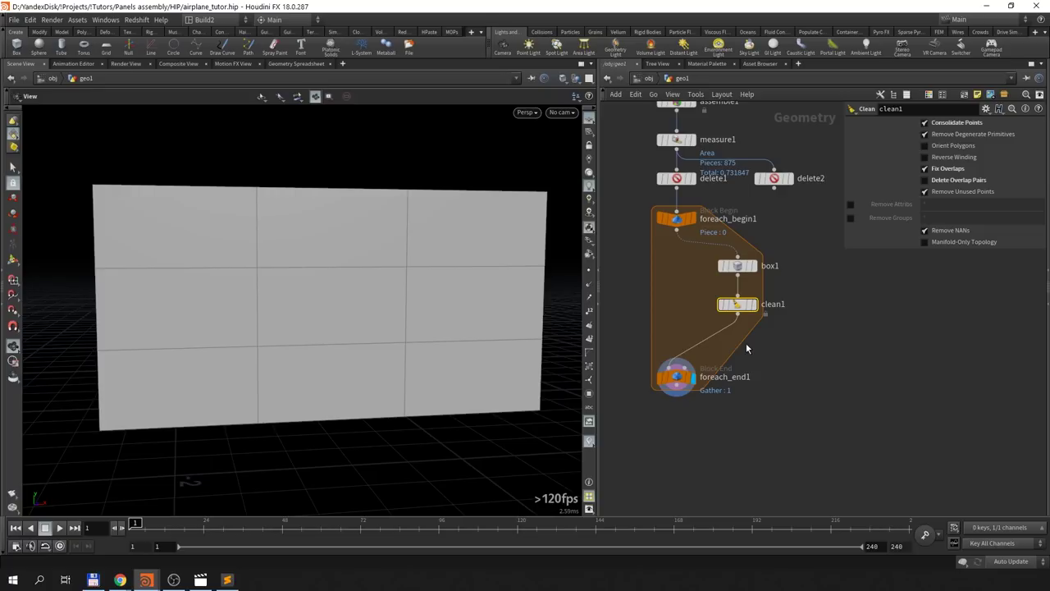
{"action": "key", "text": "Tab"}
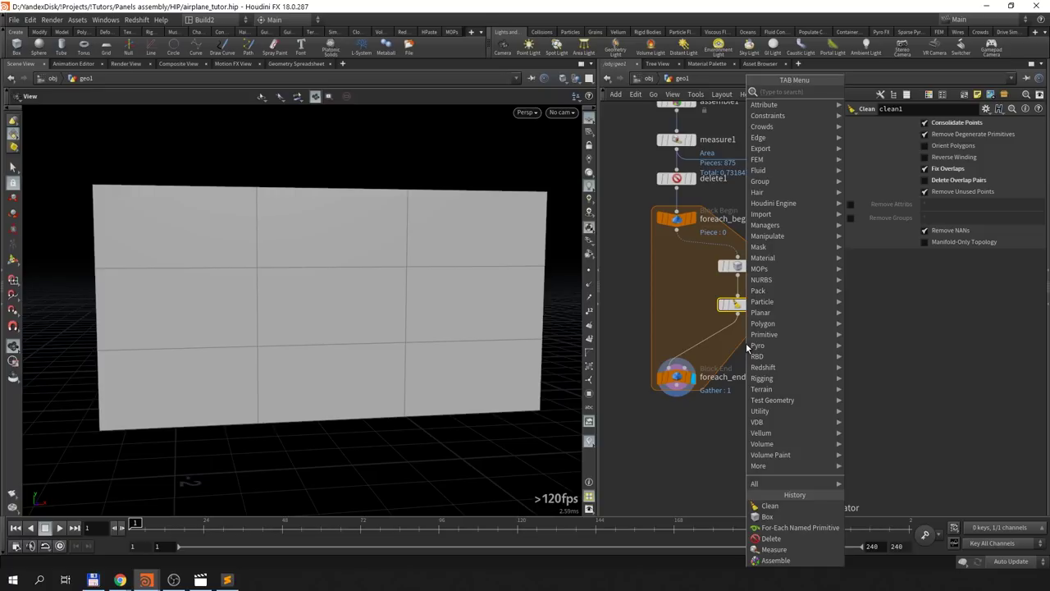
{"action": "type", "text": "co"}
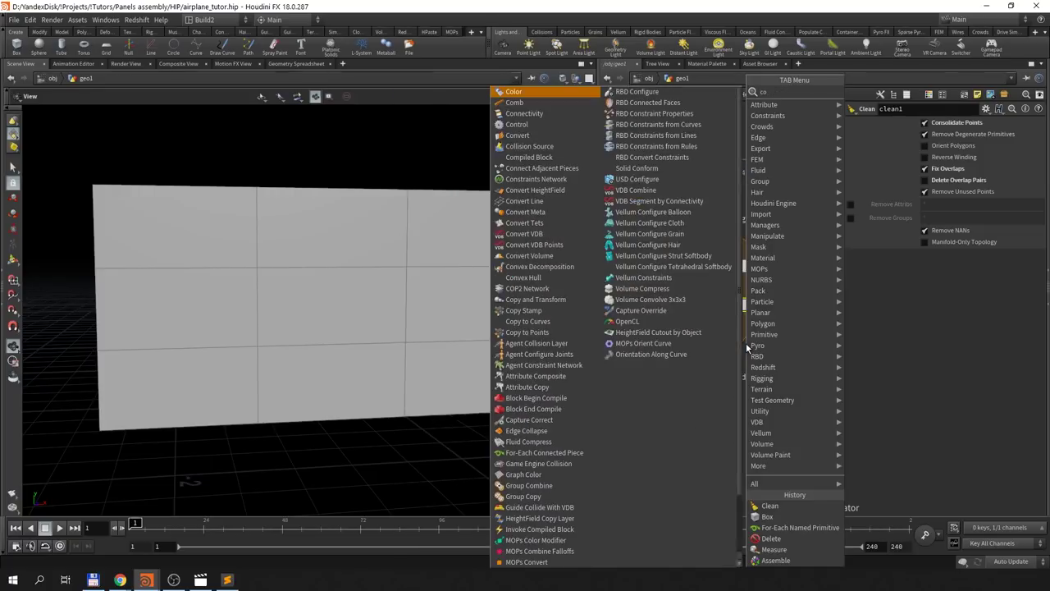
{"action": "type", "text": "nvert"}
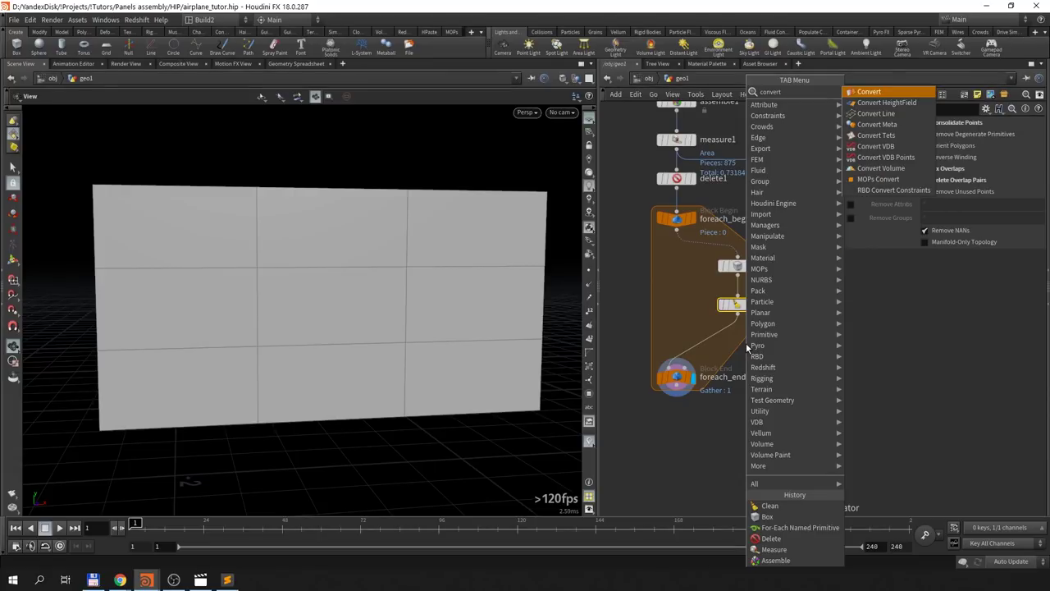
{"action": "type", "text": " l"}
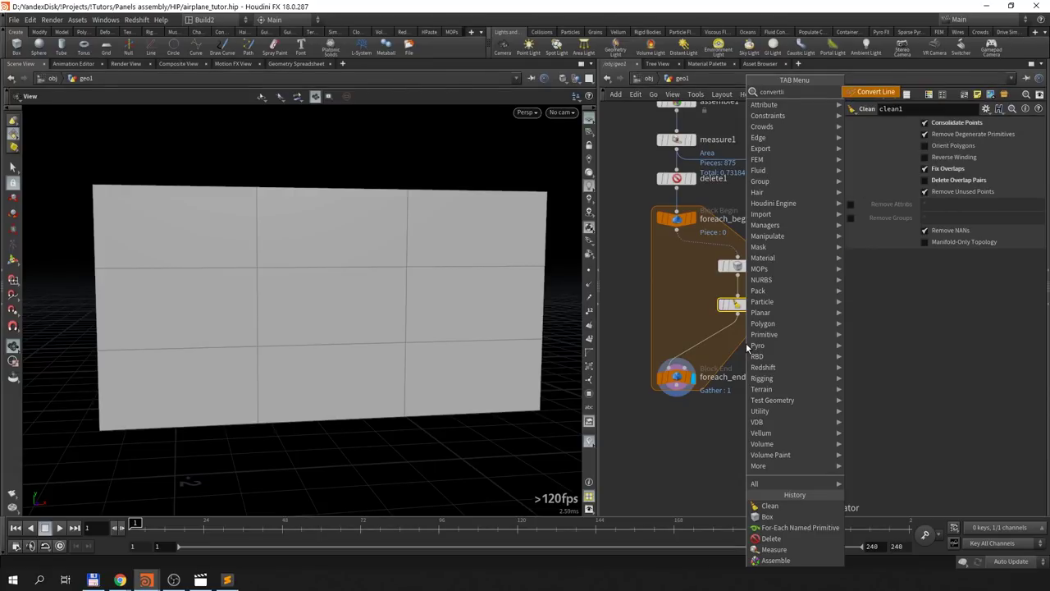
{"action": "key", "text": "Return"}
{"action": "left_click", "coordinate": [721, 340]}
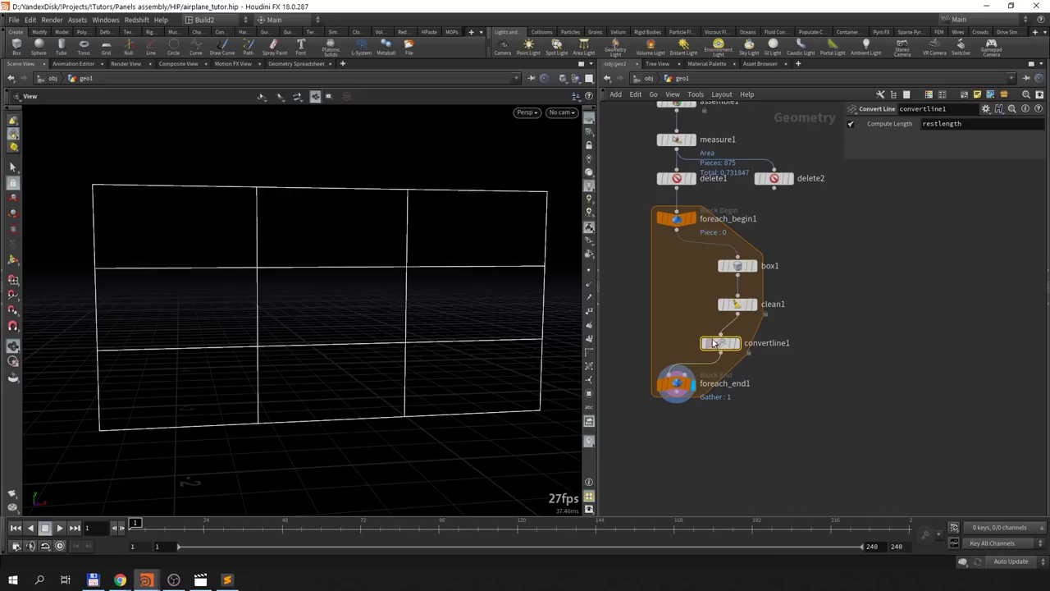
Step: Insert polyextrude1 after convertline1, extruding along Point Normal with Existing normals
{"action": "left_click_drag", "start_coordinate": [676, 382], "coordinate": [687, 416]}
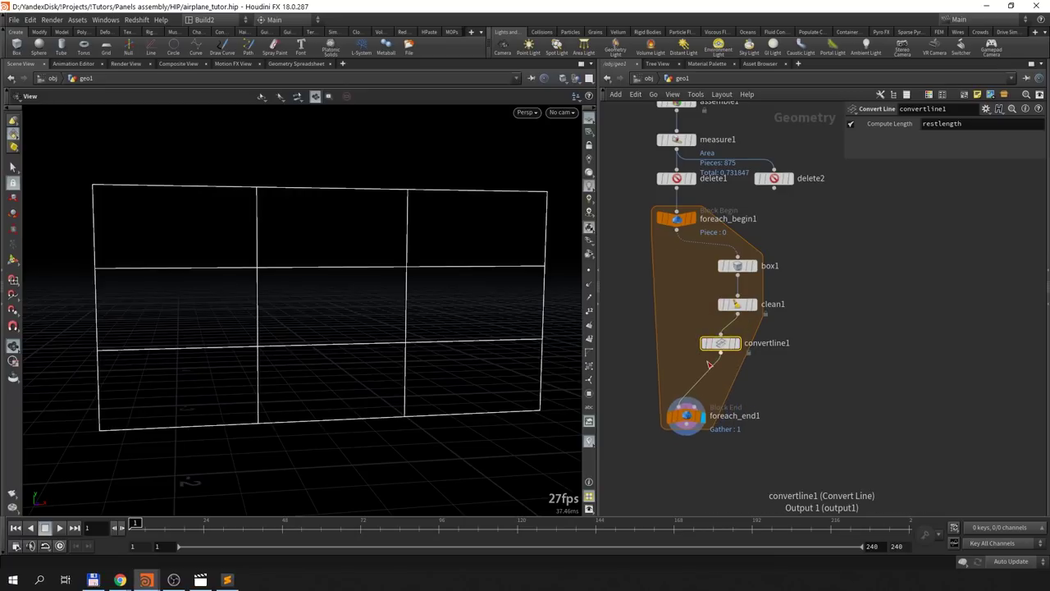
{"action": "key", "text": "Tab"}
{"action": "type", "text": "polywire"}
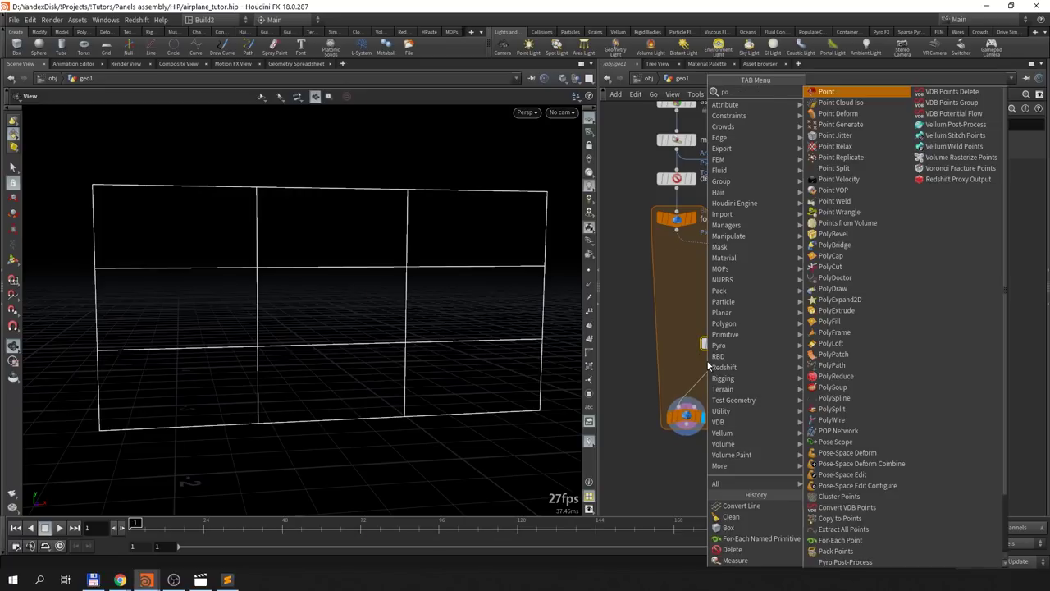
{"action": "key", "text": "Return"}
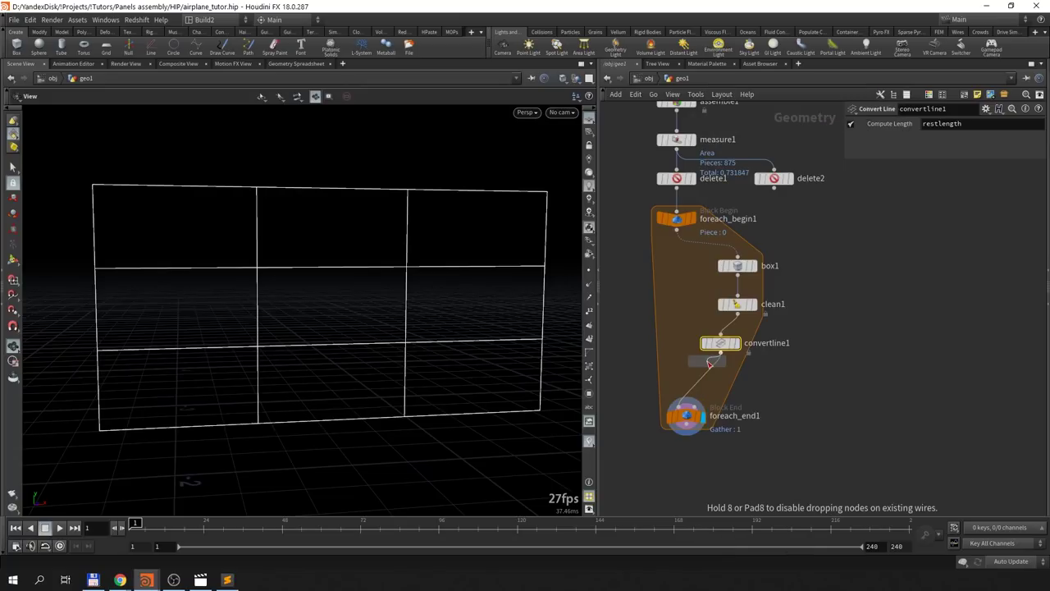
{"action": "left_click", "coordinate": [710, 365]}
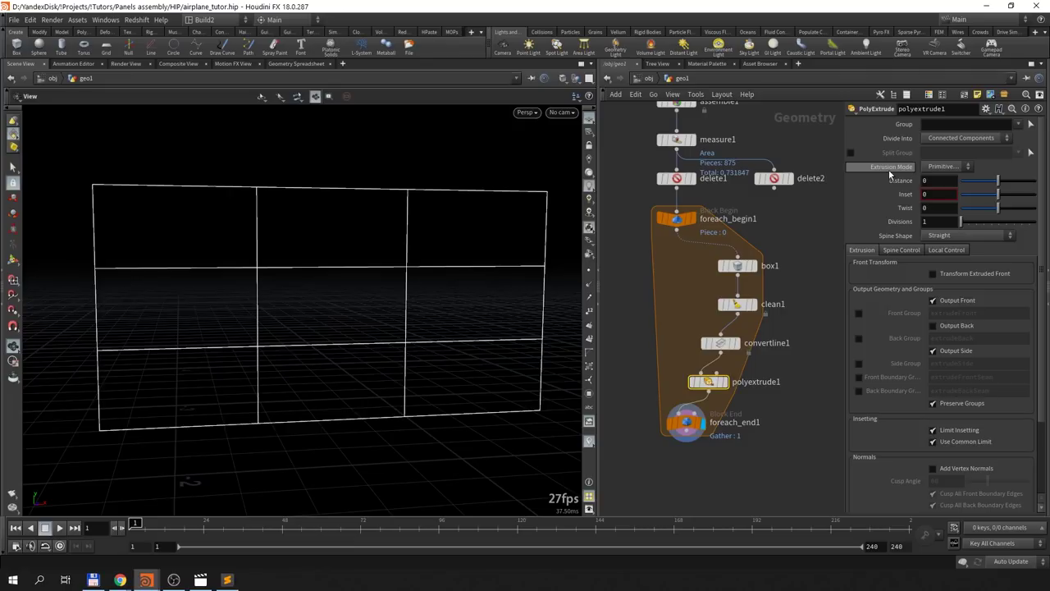
{"action": "left_click", "coordinate": [950, 167]}
{"action": "left_click", "coordinate": [945, 188]}
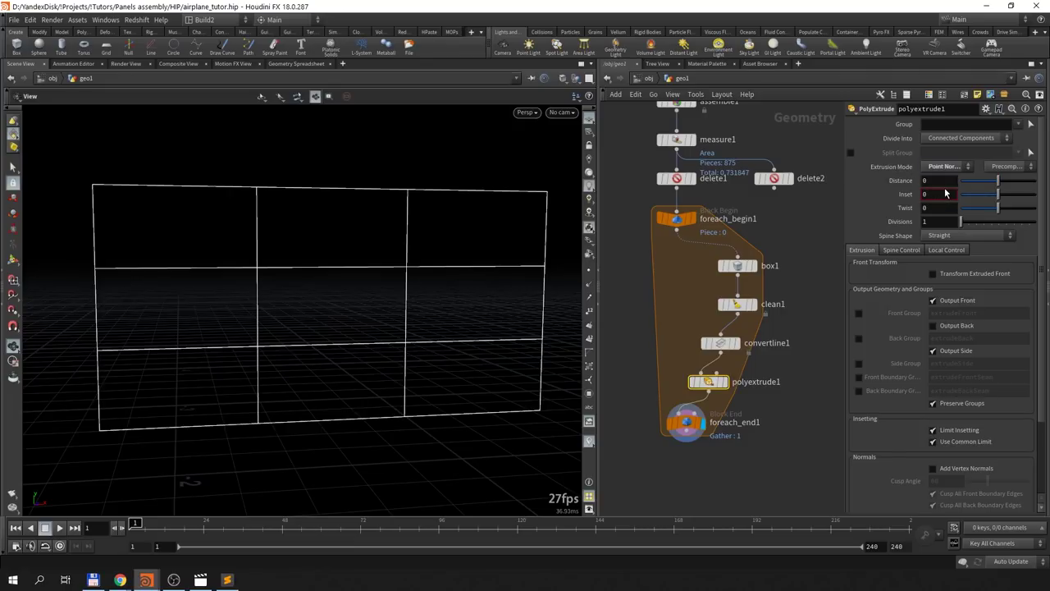
{"action": "left_click", "coordinate": [1007, 167]}
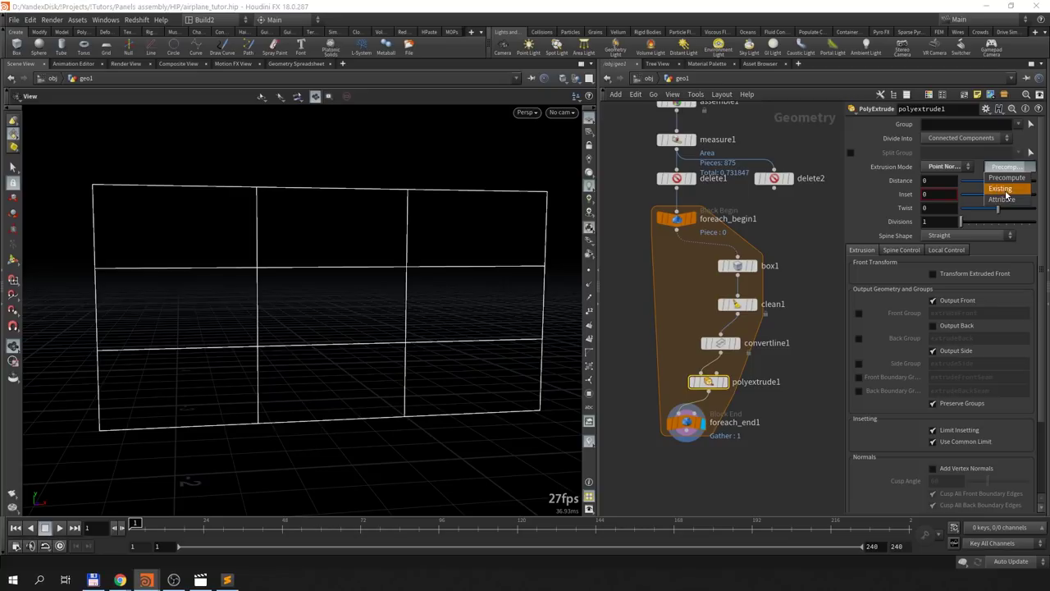
{"action": "left_click", "coordinate": [1005, 190]}
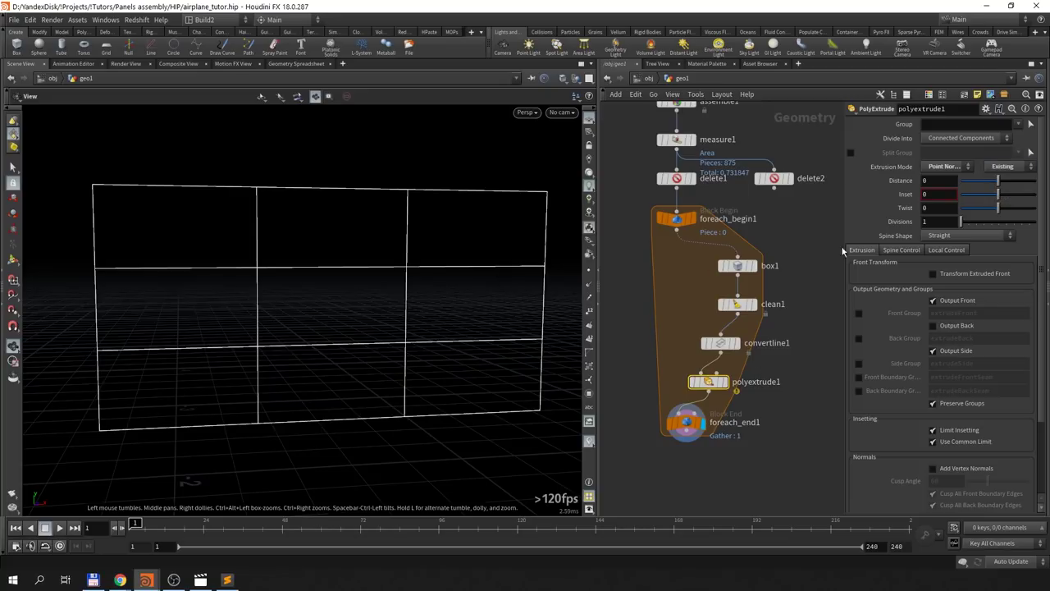
Step: Pick a Normal node from the node list after a mistaken search
{"action": "middle_click_drag", "start_coordinate": [785, 360], "coordinate": [796, 326]}
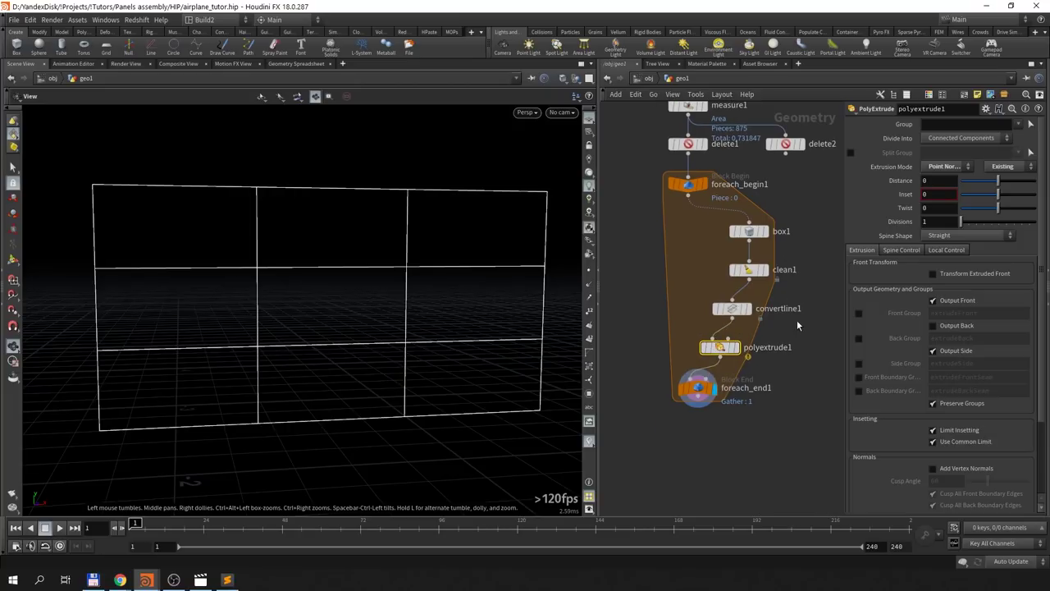
{"action": "key", "text": "Tab"}
{"action": "type", "text": "nom"}
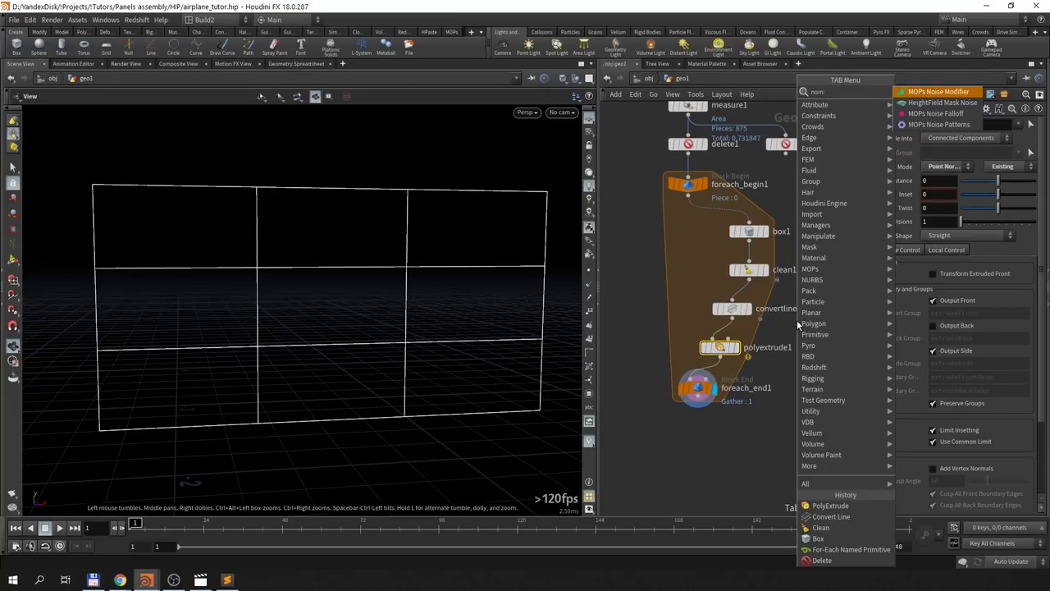
{"action": "key", "text": "Down"}
{"action": "key", "text": "Return"}
{"action": "key", "text": "Tab"}
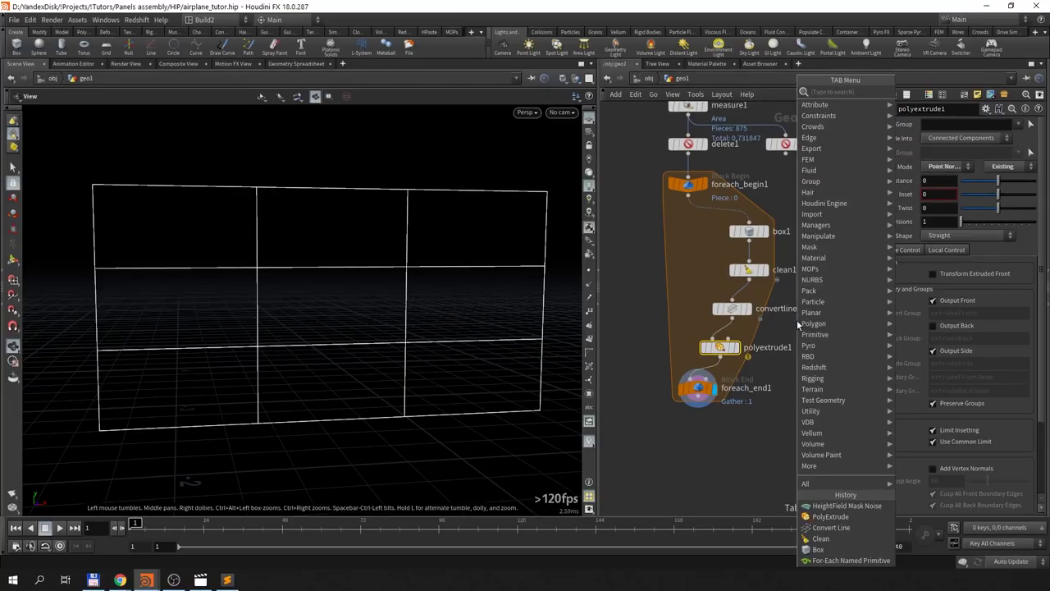
{"action": "left_click", "coordinate": [846, 505]}
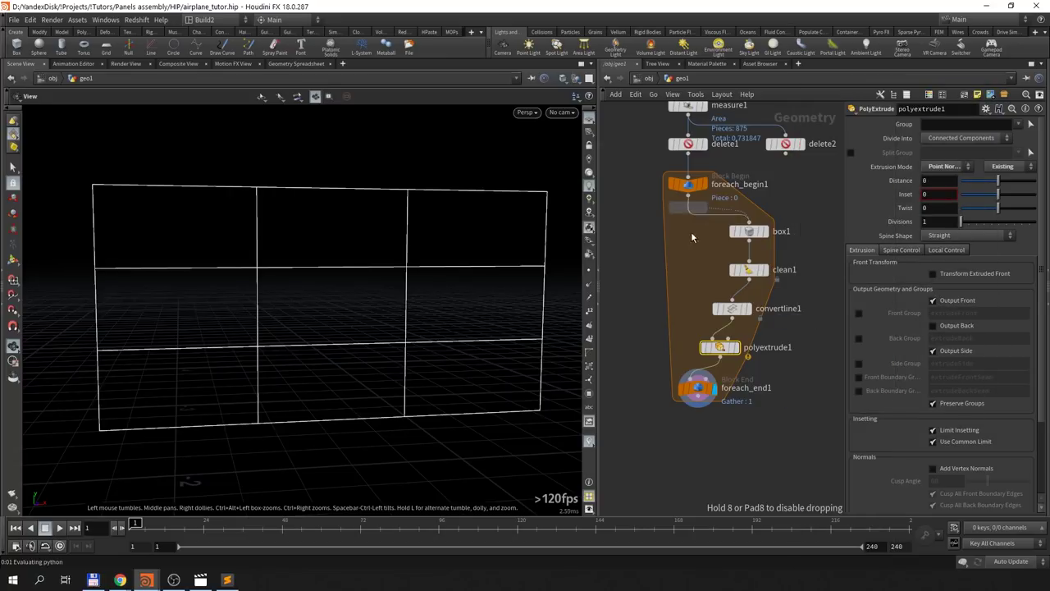
Step: Insert normal1 between clean1 and convertline1, computing normals on Points
{"action": "left_click", "coordinate": [742, 305]}
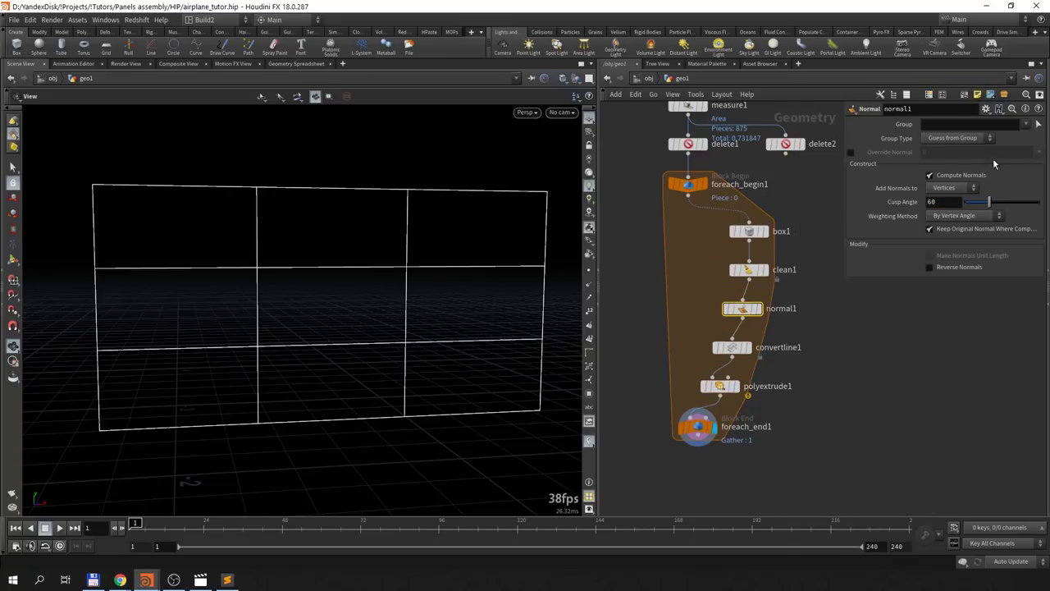
{"action": "left_click", "coordinate": [951, 187]}
{"action": "left_click", "coordinate": [943, 188]}
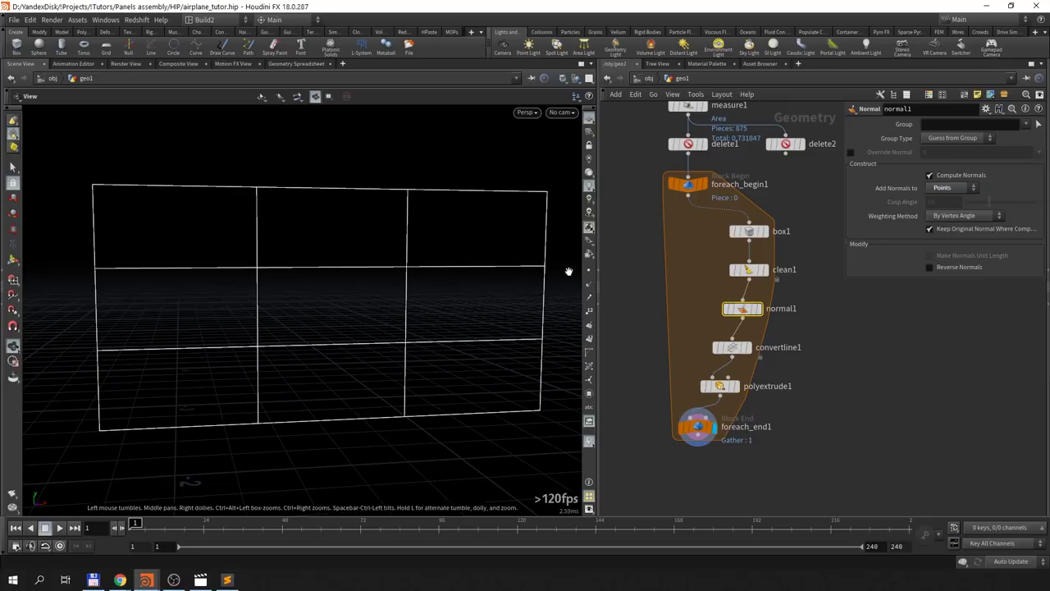
{"action": "mouse_move", "coordinate": [568, 270]}
{"action": "left_mouse_down"}
{"action": "mouse_move", "coordinate": [445, 320]}
{"action": "mouse_move", "coordinate": [452, 328]}
{"action": "mouse_move", "coordinate": [386, 345]}
{"action": "left_mouse_up"}
Step: Set polyextrude1's Distance to 0.01 and template foreach_begin1 to inspect the walls
{"action": "left_click", "coordinate": [720, 385]}
{"action": "left_click", "coordinate": [940, 181]}
{"action": "type", "text": "1"}
{"action": "key", "text": "Return"}
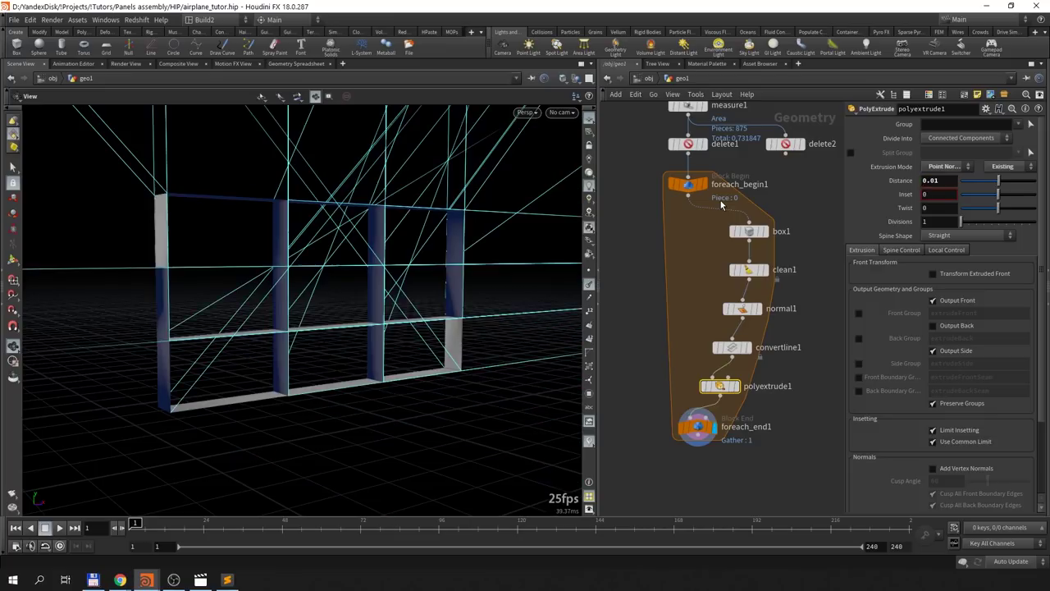
{"action": "mouse_move", "coordinate": [539, 263]}
{"action": "left_mouse_down"}
{"action": "mouse_move", "coordinate": [434, 312]}
{"action": "mouse_move", "coordinate": [495, 334]}
{"action": "left_mouse_up"}
{"action": "middle_click_drag", "start_coordinate": [681, 261], "coordinate": [730, 253]}
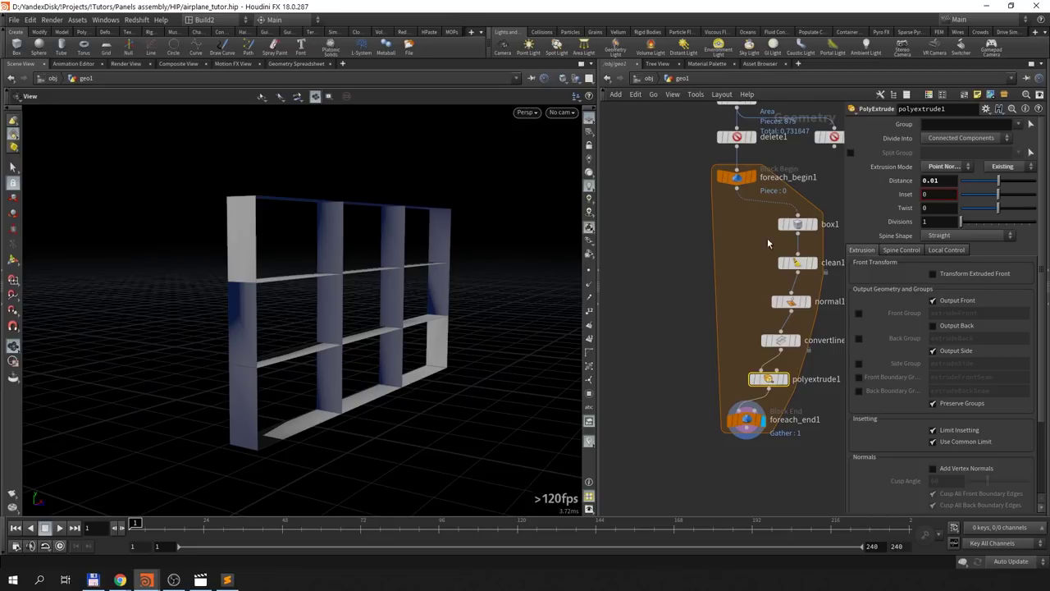
{"action": "left_click", "coordinate": [748, 176]}
{"action": "mouse_move", "coordinate": [385, 312]}
{"action": "left_mouse_down"}
{"action": "mouse_move", "coordinate": [410, 317]}
{"action": "mouse_move", "coordinate": [348, 318]}
{"action": "mouse_move", "coordinate": [467, 321]}
{"action": "mouse_move", "coordinate": [385, 319]}
{"action": "mouse_move", "coordinate": [425, 320]}
{"action": "left_mouse_up"}
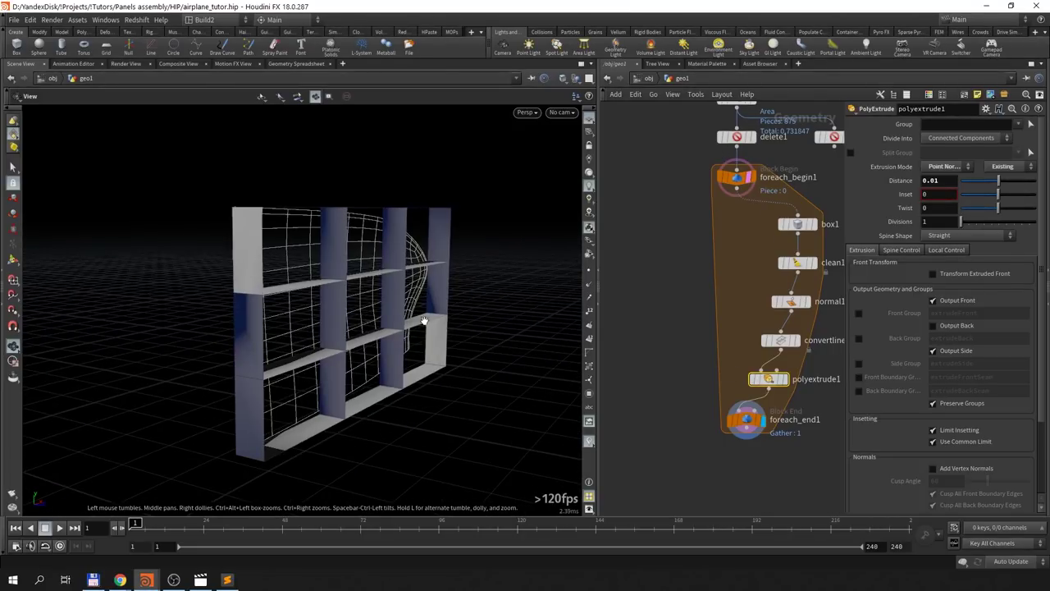
{"action": "middle_click_drag", "start_coordinate": [795, 399], "coordinate": [801, 361]}
Step: Add transform2 after polyextrude1 with Translate Z set to -0.006
{"action": "key", "text": "Tab"}
{"action": "type", "text": "tra"}
{"action": "key", "text": "Return"}
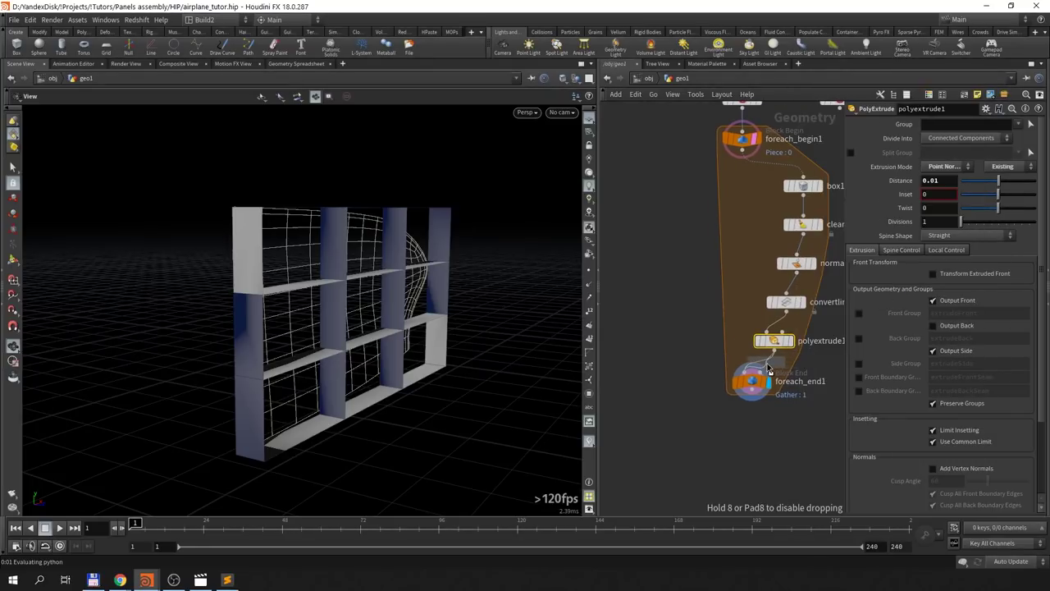
{"action": "left_click", "coordinate": [768, 371]}
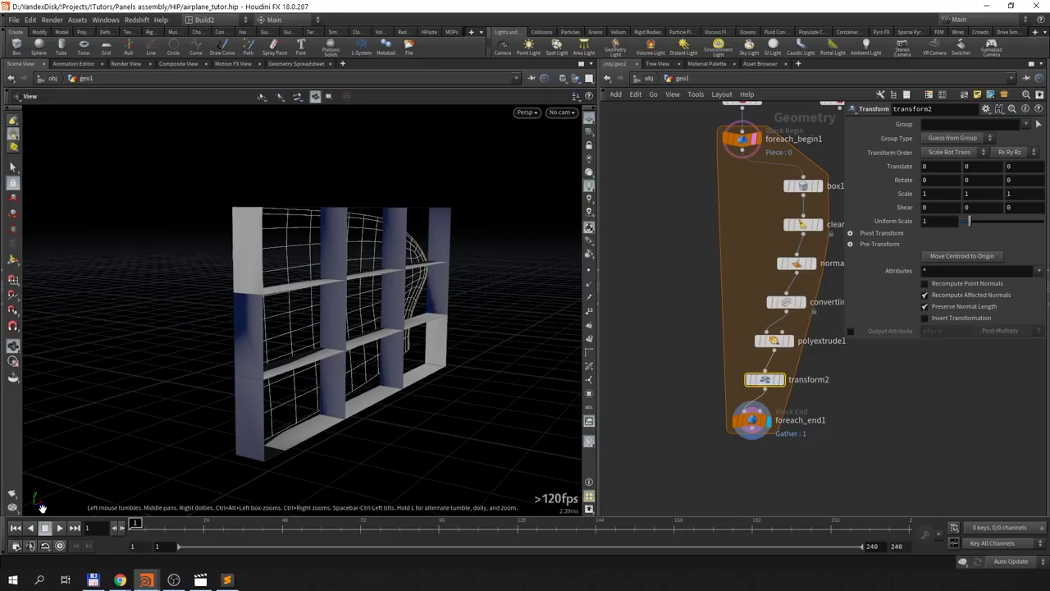
{"action": "mouse_move", "coordinate": [1018, 167]}
{"action": "middle_mouse_down"}
{"action": "mouse_move", "coordinate": [1022, 195]}
{"action": "mouse_move", "coordinate": [996, 210]}
{"action": "middle_mouse_up"}
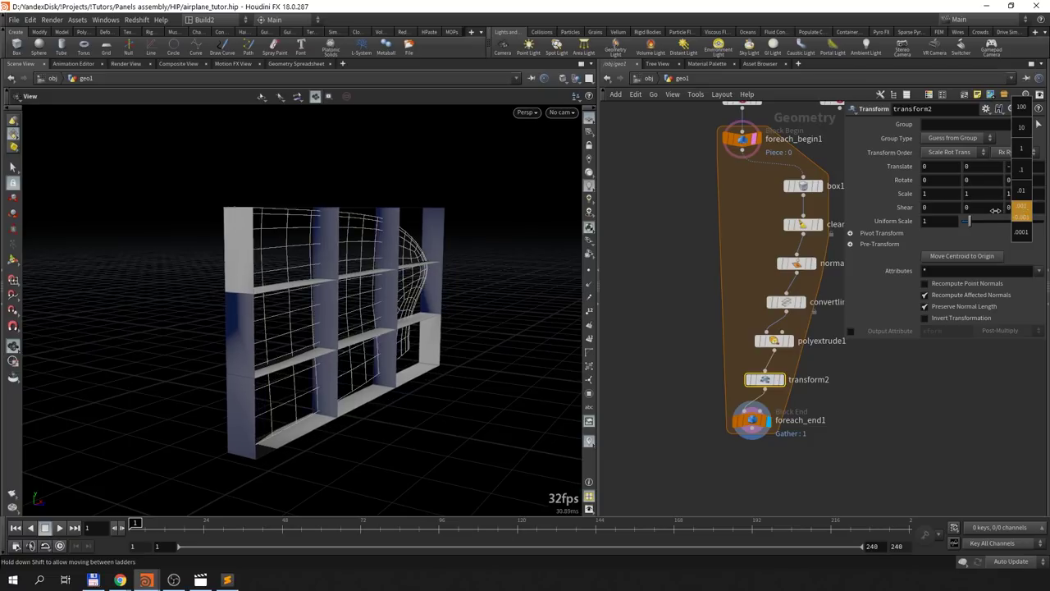
{"action": "key", "text": "Tab"}
{"action": "type", "text": "bo"}
{"action": "key", "text": "BackSpace"}
{"action": "key", "text": "BackSpace"}
Step: Add booleanfracture1 fed by foreach_begin1 in input 1 and transform2 in input 2
{"action": "key", "text": "Escape"}
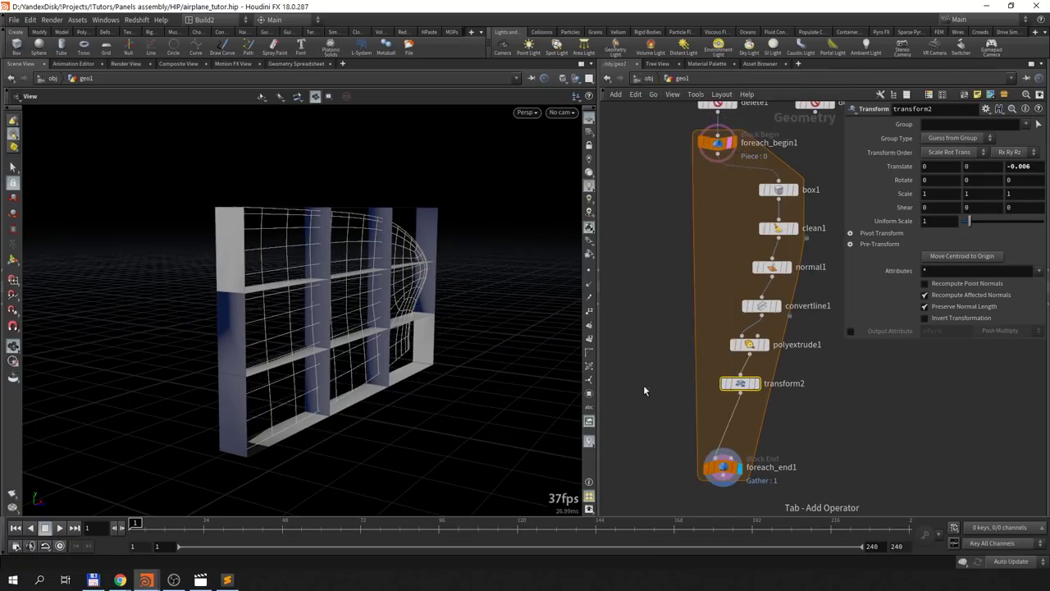
{"action": "left_click", "coordinate": [719, 335]}
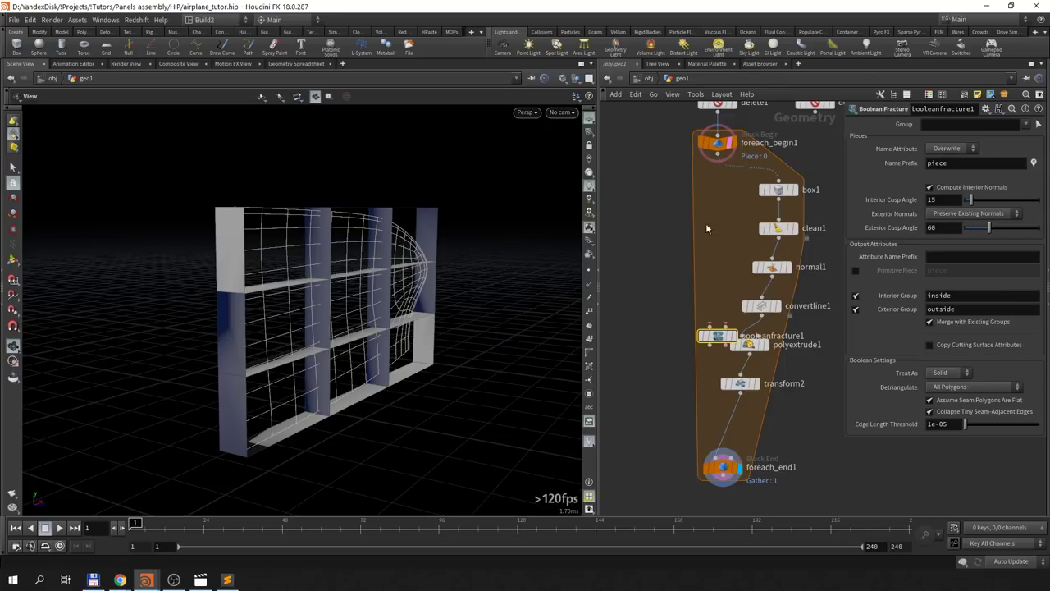
{"action": "left_click", "coordinate": [718, 156]}
{"action": "left_click", "coordinate": [711, 329]}
{"action": "mouse_move", "coordinate": [718, 336]}
{"action": "left_mouse_down"}
{"action": "mouse_move", "coordinate": [677, 350]}
{"action": "mouse_move", "coordinate": [659, 423]}
{"action": "left_mouse_up"}
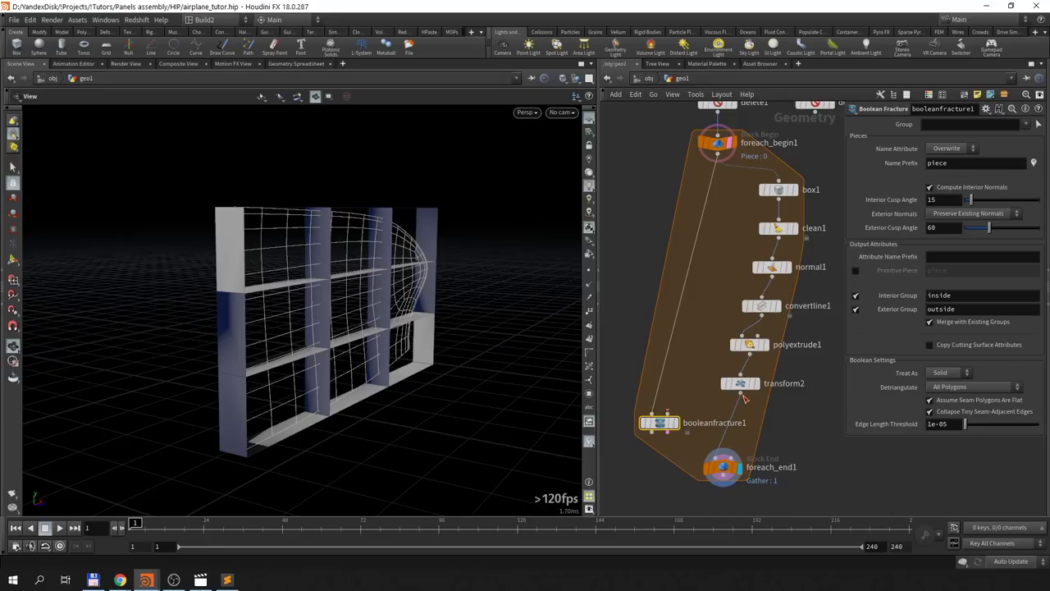
{"action": "left_click", "coordinate": [668, 414]}
Step: Display the fractured panel and set Treat As to Surface
{"action": "key", "text": "h"}
{"action": "left_click_drag", "start_coordinate": [345, 311], "coordinate": [357, 307]}
{"action": "mouse_move", "coordinate": [762, 306]}
{"action": "left_click", "coordinate": [943, 372]}
{"action": "left_click", "coordinate": [943, 386]}
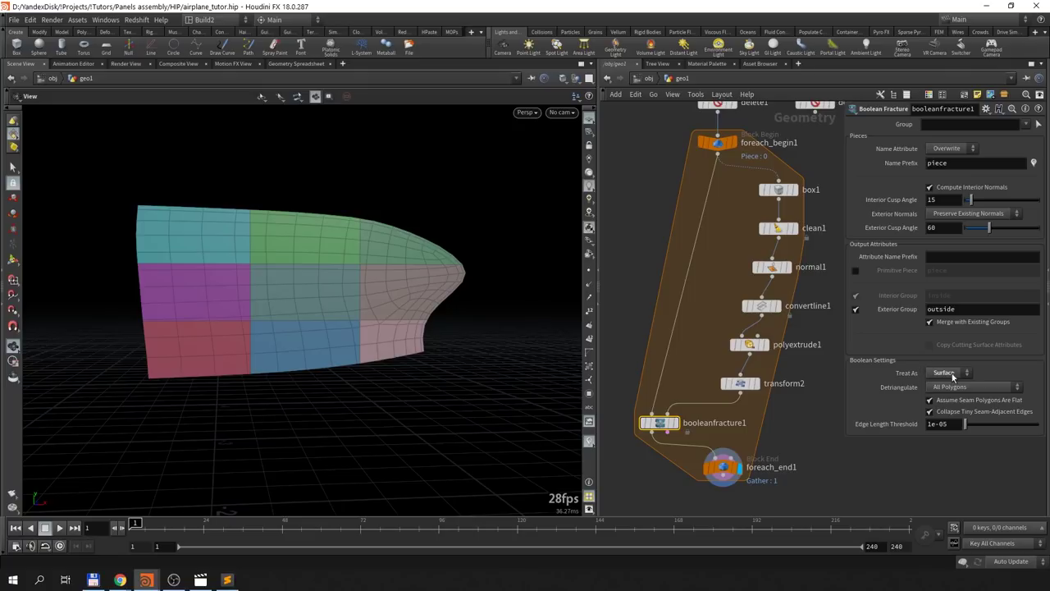
{"action": "left_click_drag", "start_coordinate": [246, 352], "coordinate": [288, 361]}
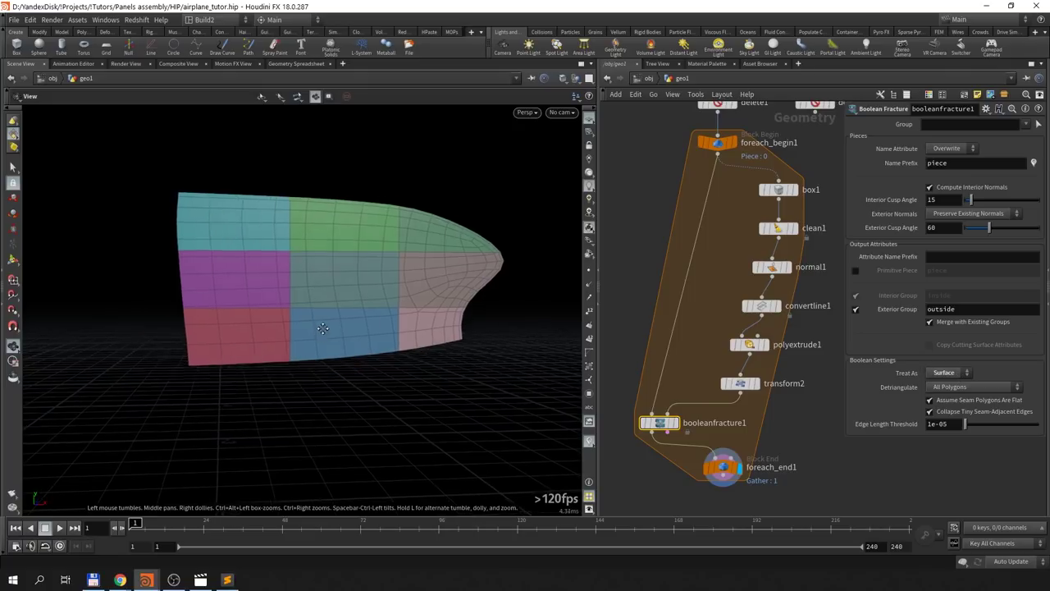
{"action": "middle_click_drag", "start_coordinate": [739, 246], "coordinate": [722, 199]}
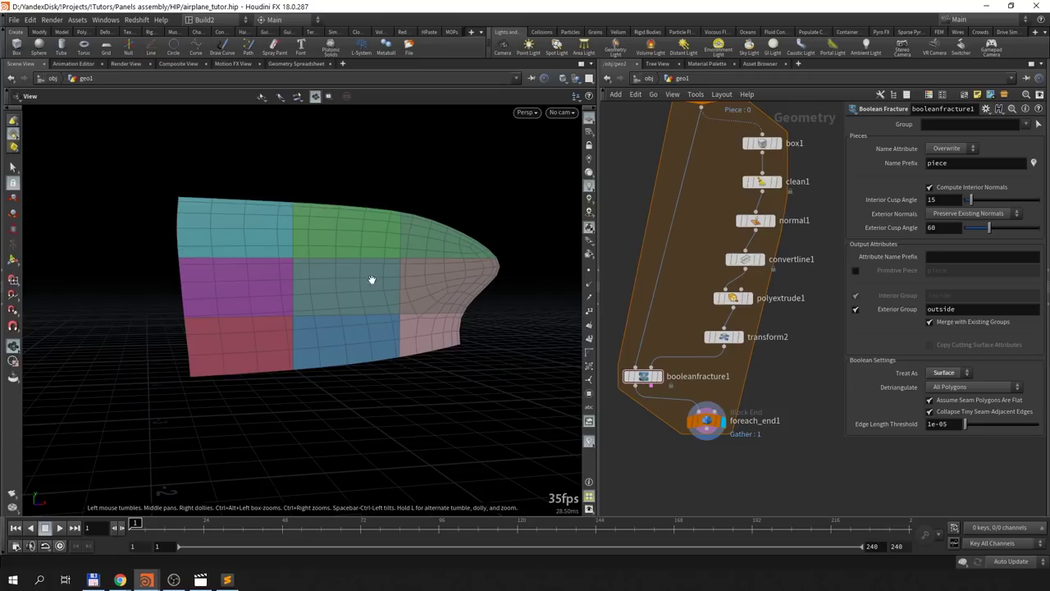
Step: Add clean2 after foreach_end1, toggling removal of degenerate primitives
{"action": "middle_click_drag", "start_coordinate": [750, 444], "coordinate": [748, 443]}
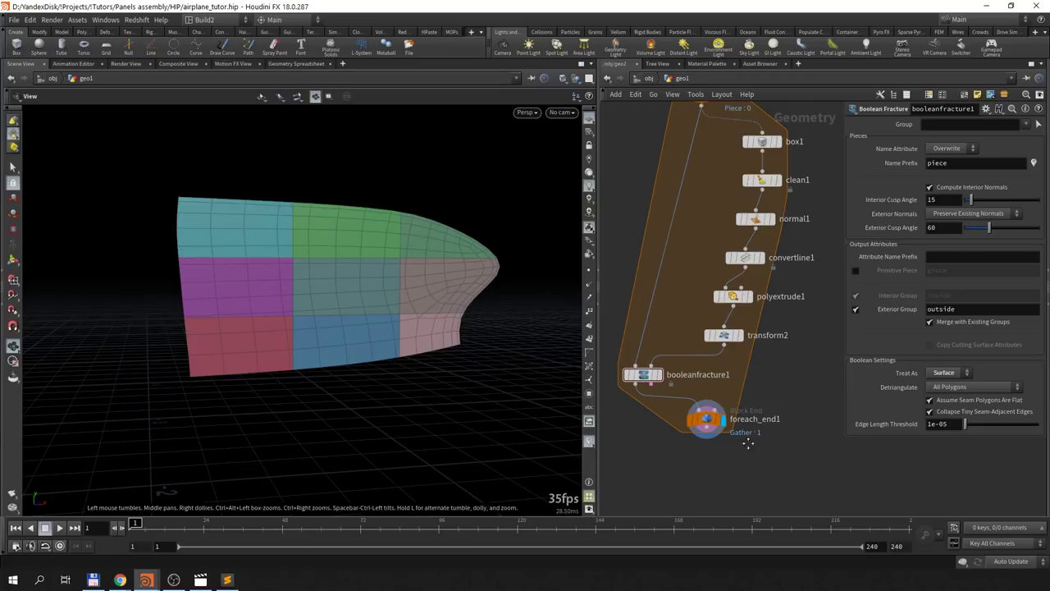
{"action": "left_click", "coordinate": [739, 420]}
{"action": "scroll", "coordinate": [748, 410], "scroll_direction": "down", "scroll_amount": 2}
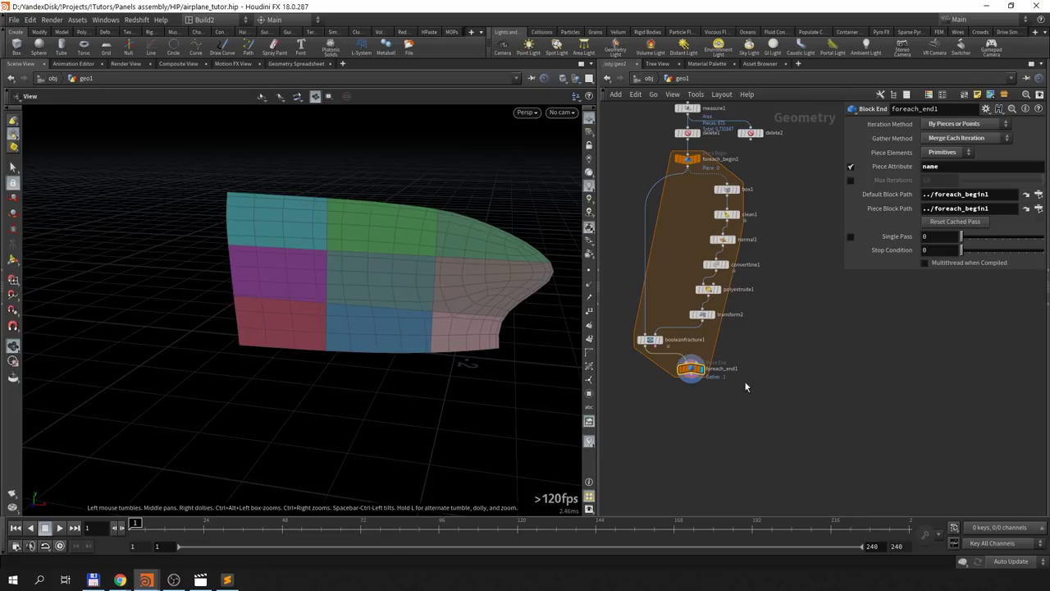
{"action": "mouse_move", "coordinate": [441, 420]}
{"action": "left_mouse_down"}
{"action": "mouse_move", "coordinate": [312, 326]}
{"action": "mouse_move", "coordinate": [314, 256]}
{"action": "left_mouse_up"}
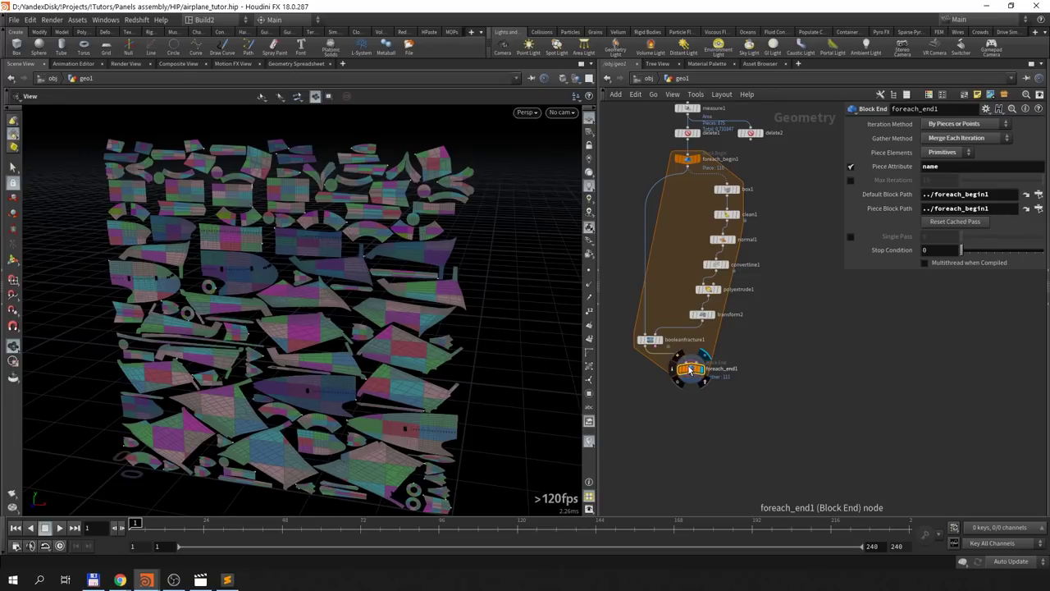
{"action": "key", "text": "Tab"}
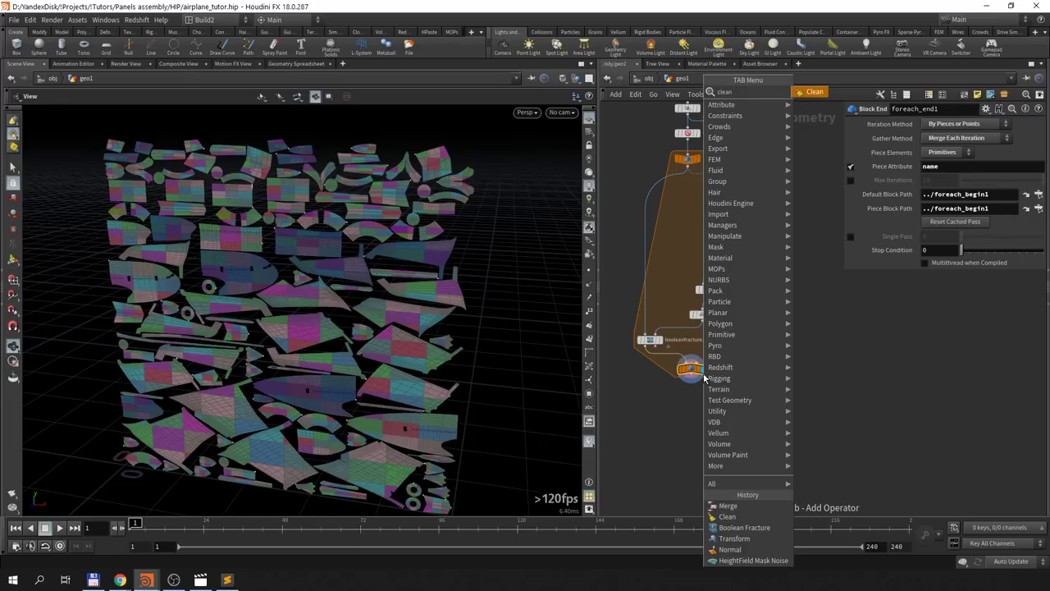
{"action": "left_click", "coordinate": [727, 516]}
{"action": "left_click", "coordinate": [959, 135]}
{"action": "mouse_move", "coordinate": [370, 322]}
{"action": "left_mouse_down"}
{"action": "mouse_move", "coordinate": [394, 283]}
{"action": "mouse_move", "coordinate": [379, 321]}
{"action": "mouse_move", "coordinate": [361, 312]}
{"action": "left_mouse_up"}
Step: Add merge1 below clean2 and connect the delete2 branch into it
{"action": "key", "text": "Tab"}
{"action": "type", "text": "merge"}
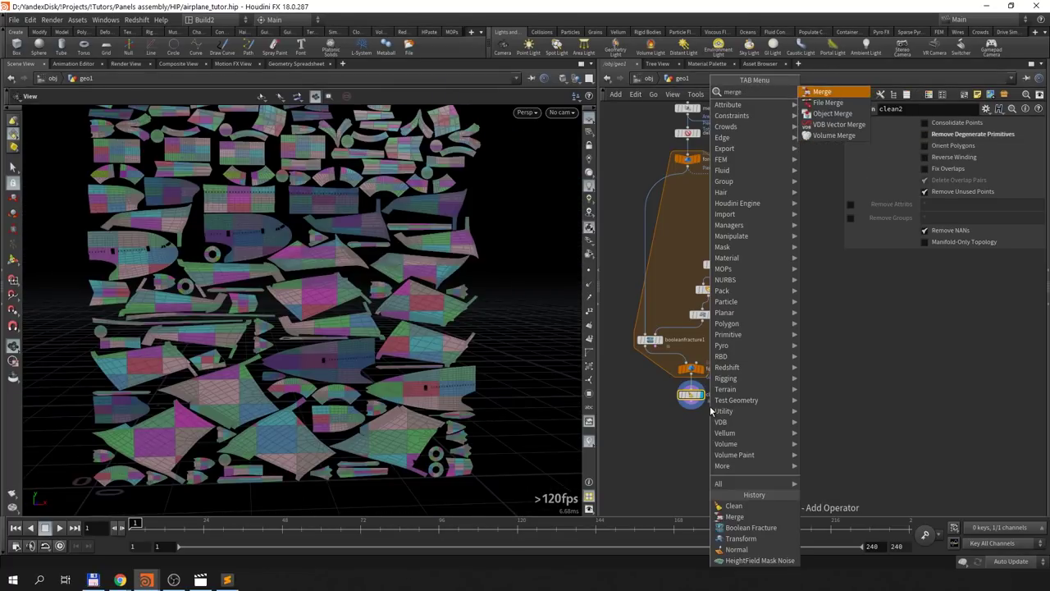
{"action": "key", "text": "Return"}
{"action": "left_click", "coordinate": [771, 423]}
{"action": "left_click", "coordinate": [751, 139]}
{"action": "left_click", "coordinate": [770, 412]}
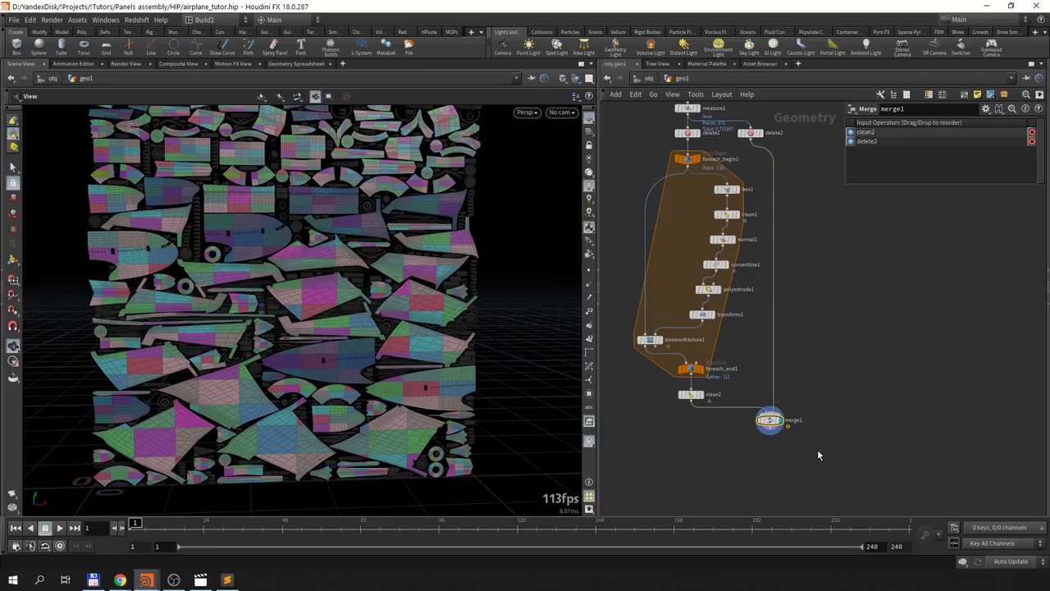
{"action": "middle_click_drag", "start_coordinate": [818, 451], "coordinate": [802, 417]}
Step: Create attribwrangle2 below merge1 with transform1 wired into its second input
{"action": "key", "text": "Tab"}
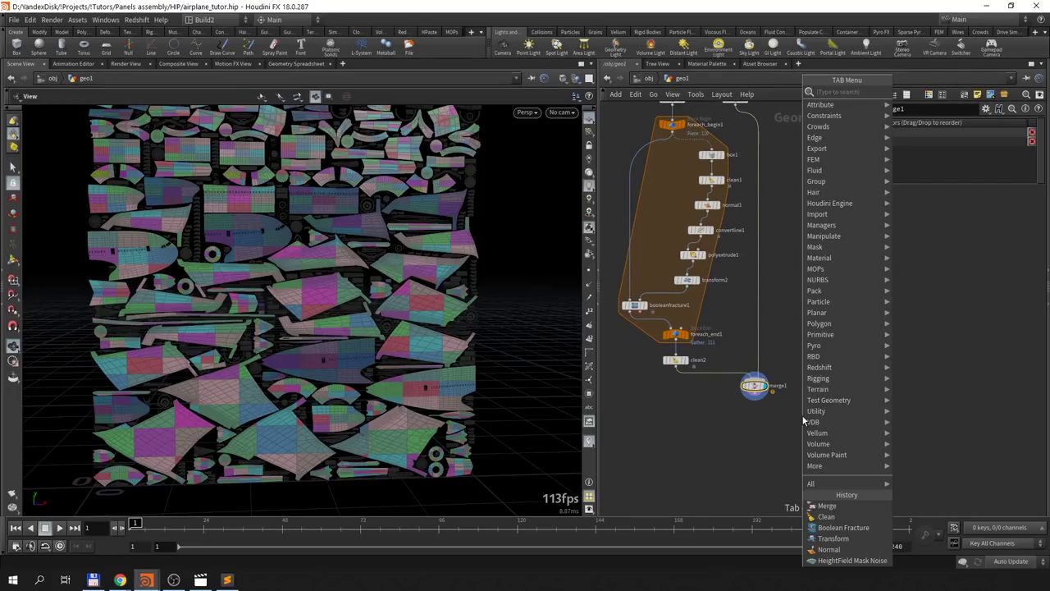
{"action": "type", "text": "attribwr"}
{"action": "key", "text": "Return"}
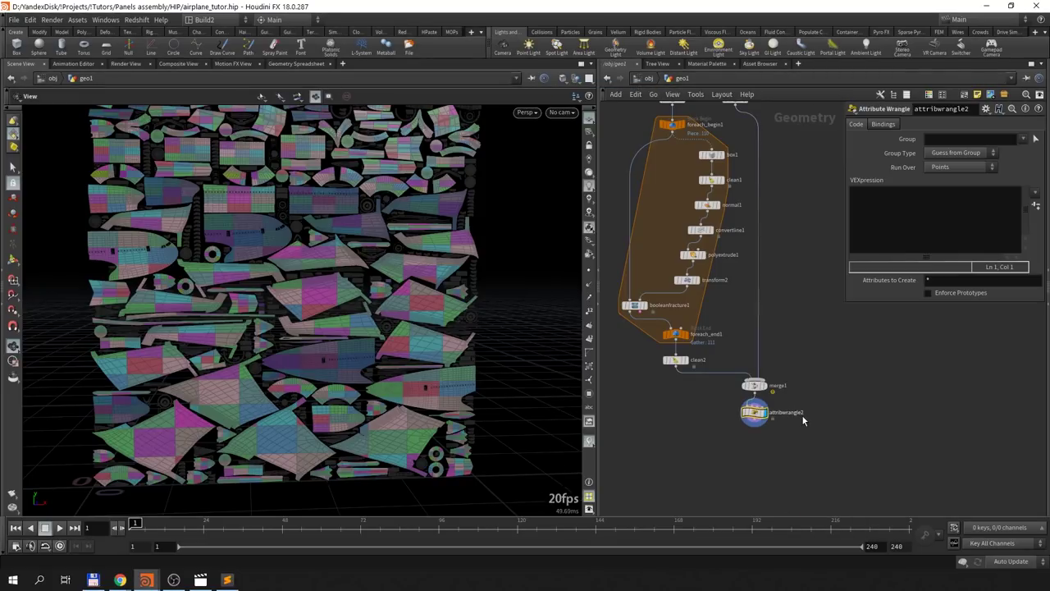
{"action": "left_click", "coordinate": [789, 410]}
{"action": "mouse_move", "coordinate": [771, 238]}
{"action": "middle_mouse_down"}
{"action": "mouse_move", "coordinate": [746, 371]}
{"action": "mouse_move", "coordinate": [790, 335]}
{"action": "mouse_move", "coordinate": [784, 411]}
{"action": "mouse_move", "coordinate": [750, 408]}
{"action": "middle_mouse_up"}
{"action": "scroll", "coordinate": [763, 415], "scroll_direction": "down", "scroll_amount": 2}
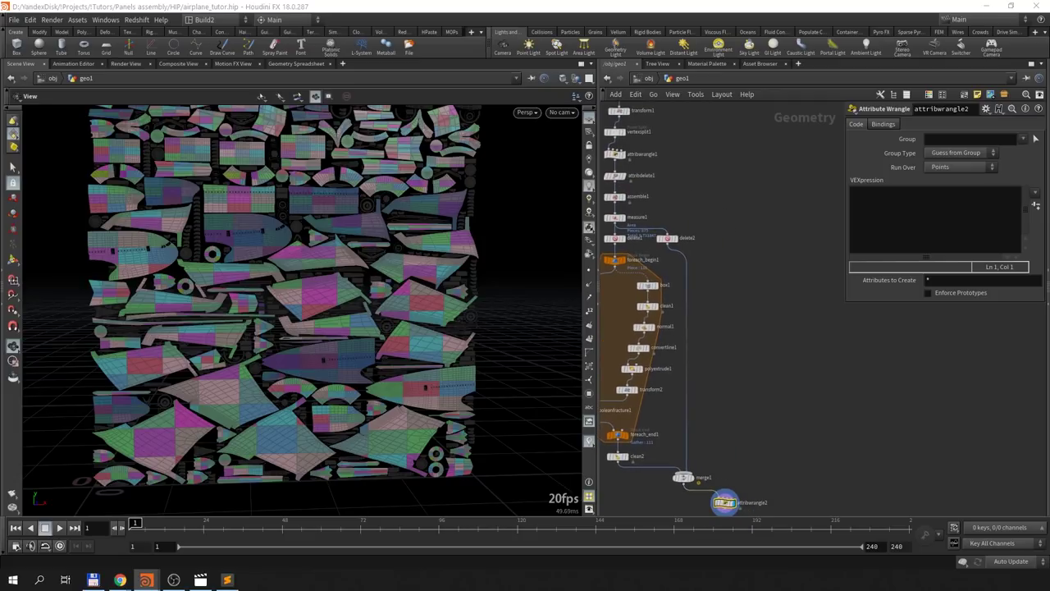
{"action": "middle_click_drag", "start_coordinate": [622, 118], "coordinate": [637, 158]}
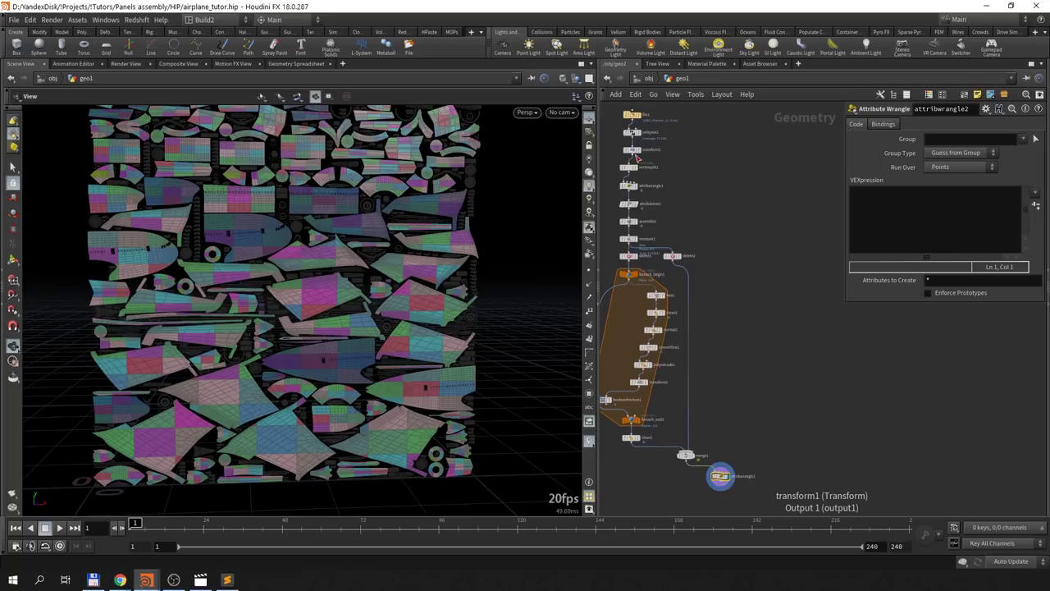
{"action": "left_click", "coordinate": [636, 155]}
{"action": "middle_click_drag", "start_coordinate": [705, 464], "coordinate": [720, 417]}
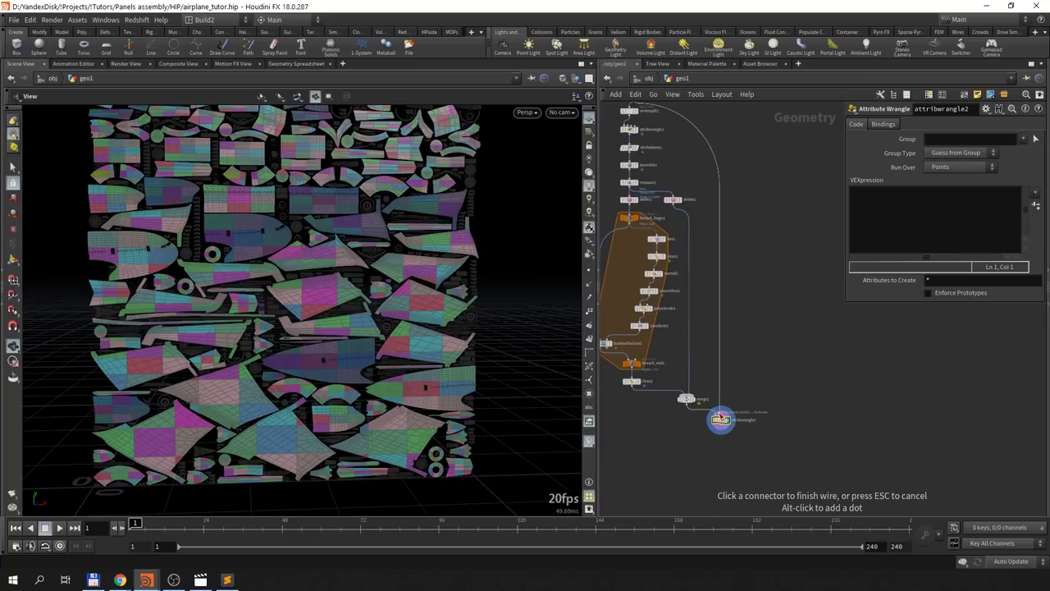
{"action": "left_click", "coordinate": [721, 418]}
{"action": "scroll", "coordinate": [701, 422], "scroll_direction": "up", "scroll_amount": 3}
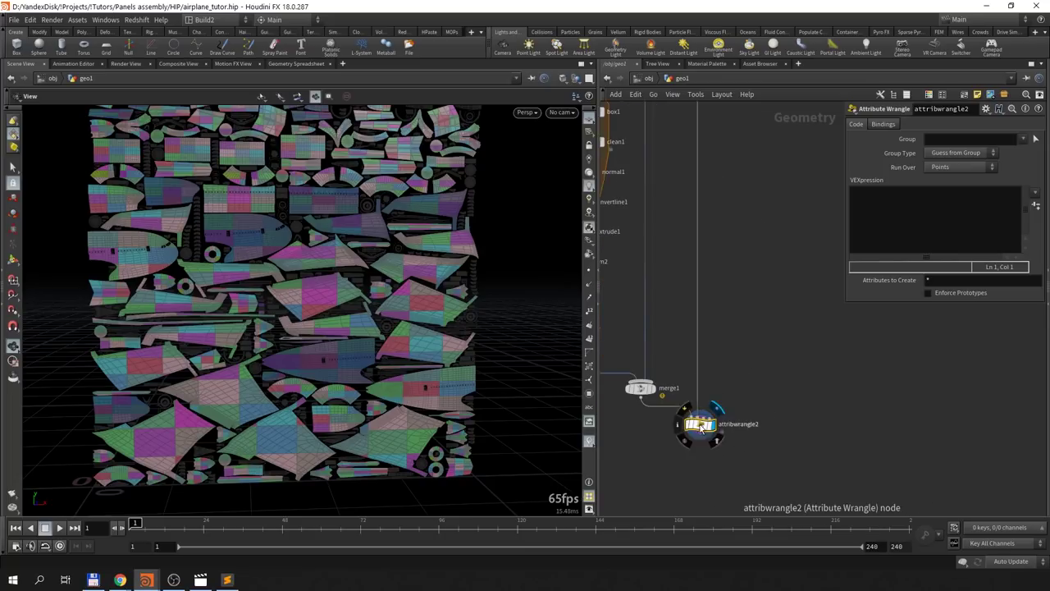
Step: Preview transform1's airplane, then make attribwrangle2 the displayed node
{"action": "left_click", "coordinate": [890, 223]}
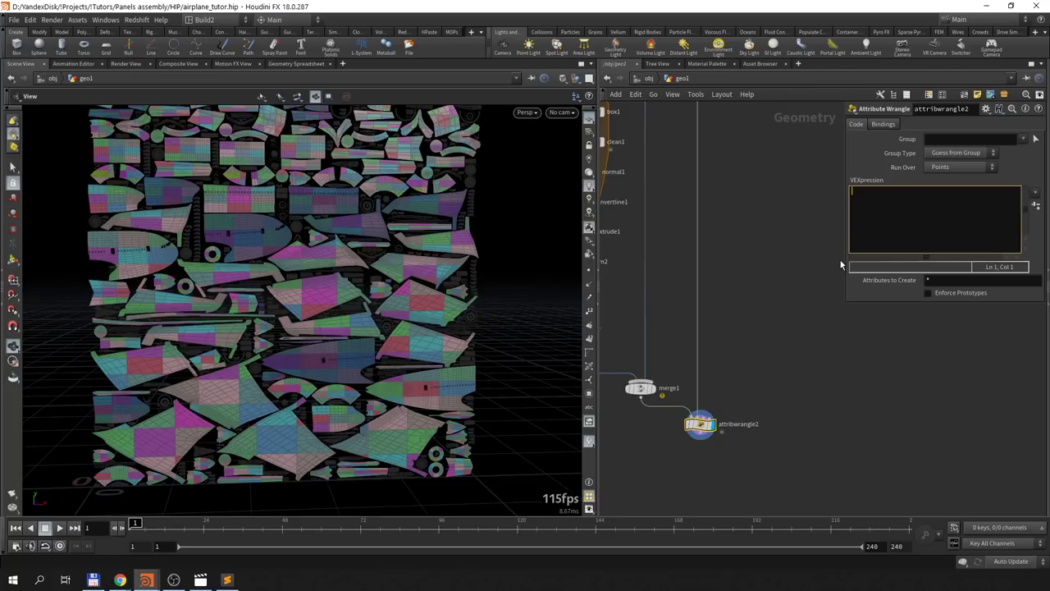
{"action": "scroll", "coordinate": [750, 227], "scroll_direction": "down", "scroll_amount": 6}
{"action": "left_click", "coordinate": [681, 156]}
{"action": "left_click_drag", "start_coordinate": [485, 337], "coordinate": [433, 397]}
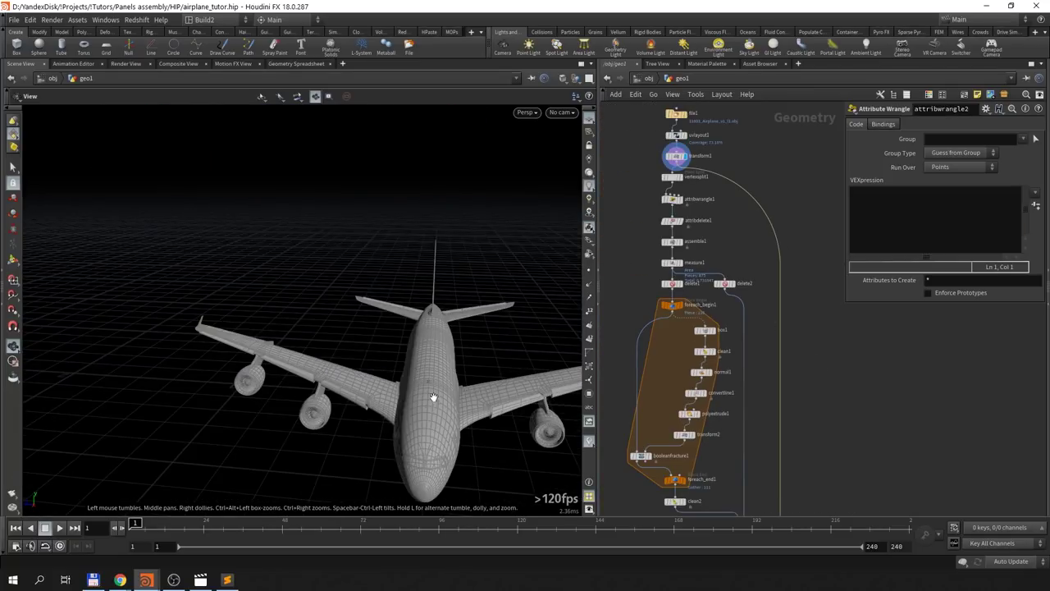
{"action": "middle_click_drag", "start_coordinate": [792, 508], "coordinate": [774, 347]}
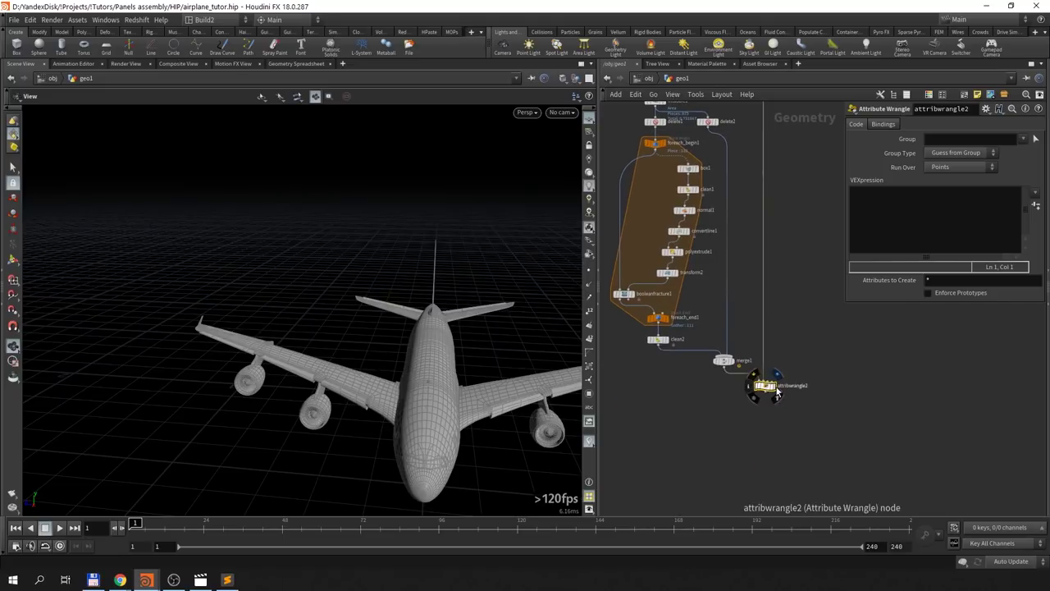
{"action": "left_click", "coordinate": [777, 392]}
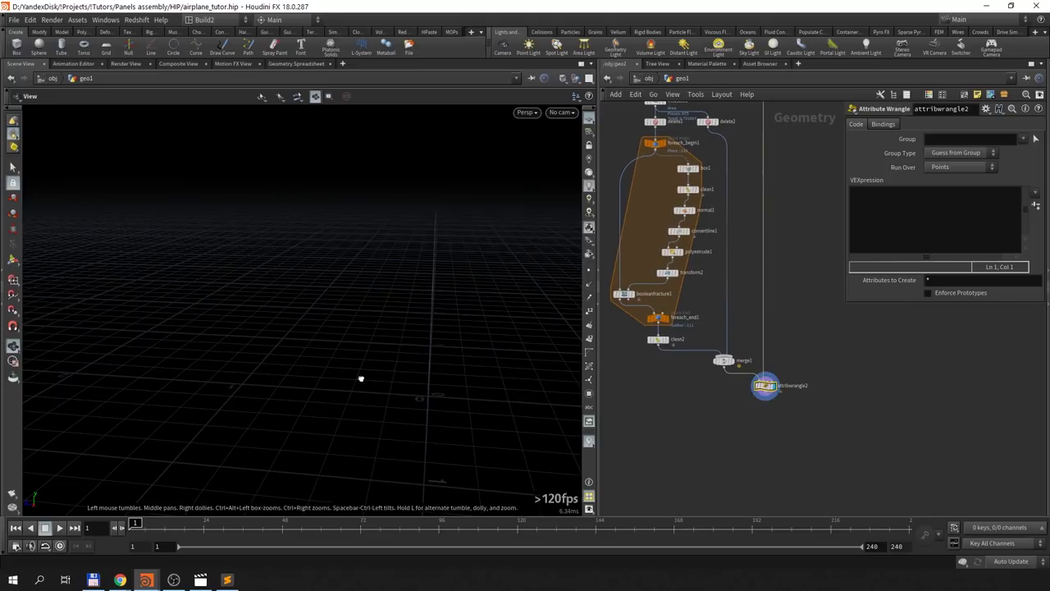
{"action": "left_click_drag", "start_coordinate": [360, 378], "coordinate": [246, 197]}
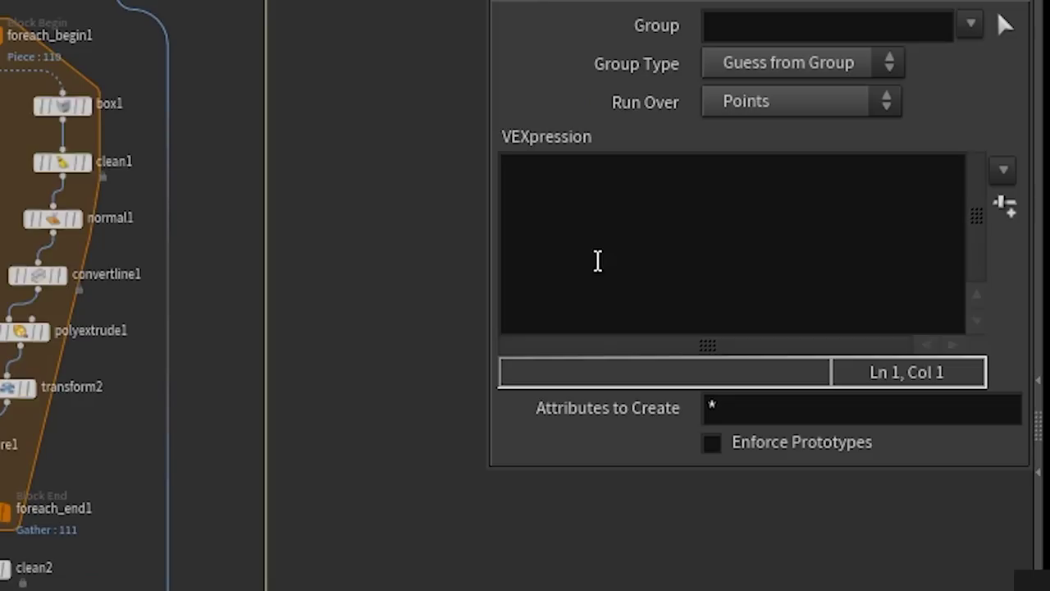
Step: Write @P = uvsample(1, "P", "uv", @P); in the wrangle's VEXpression
{"action": "left_click", "coordinate": [918, 198]}
{"action": "type", "text": "@"}
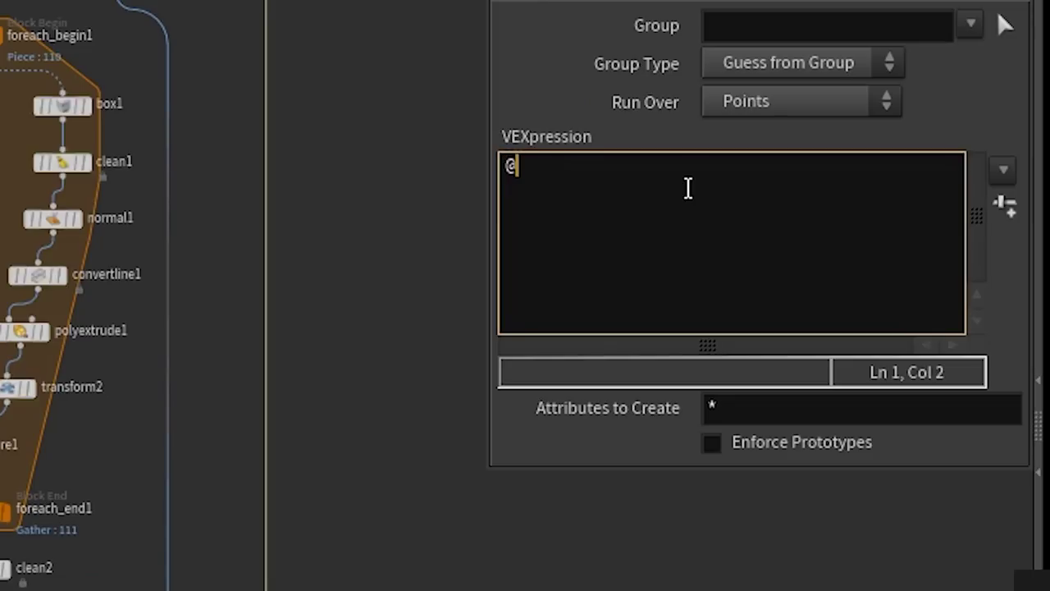
{"action": "type", "text": "P = "}
{"action": "type", "text": "uvsamp"}
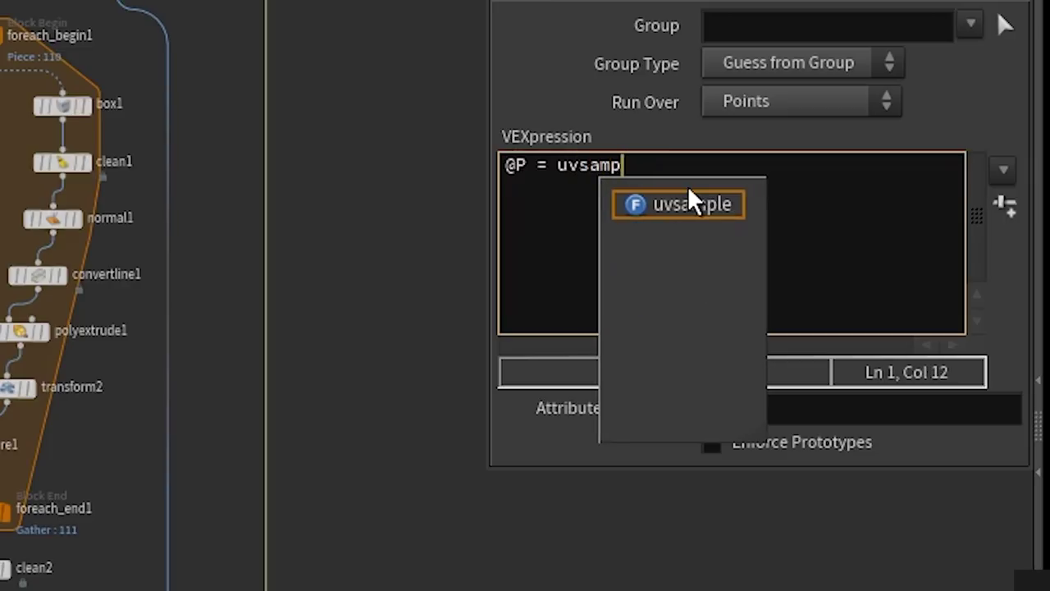
{"action": "type", "text": "le();"}
{"action": "key", "text": "Left"}
{"action": "key", "text": "Left"}
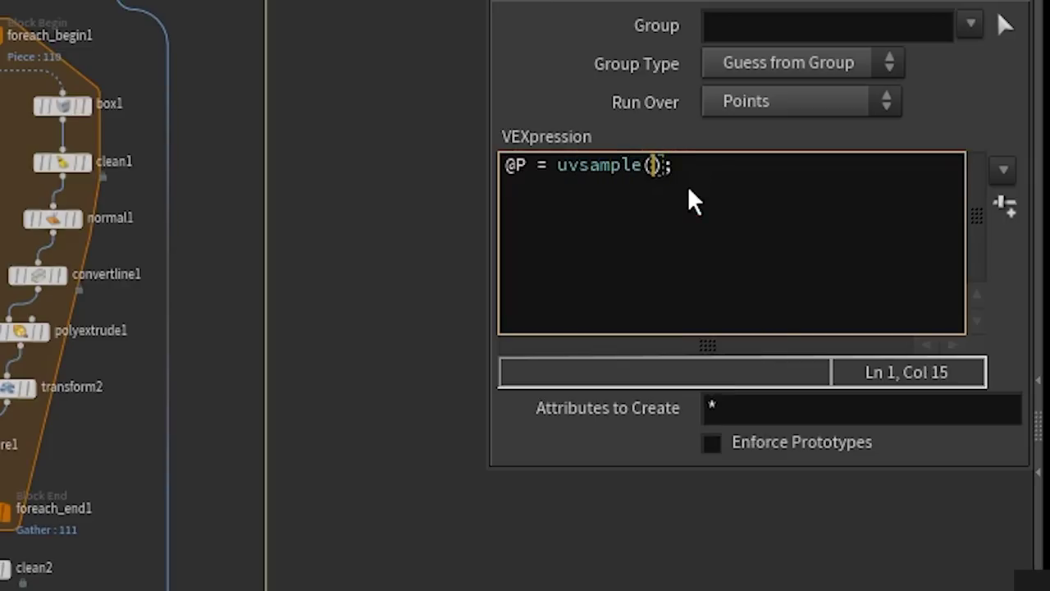
{"action": "type", "text": "1"}
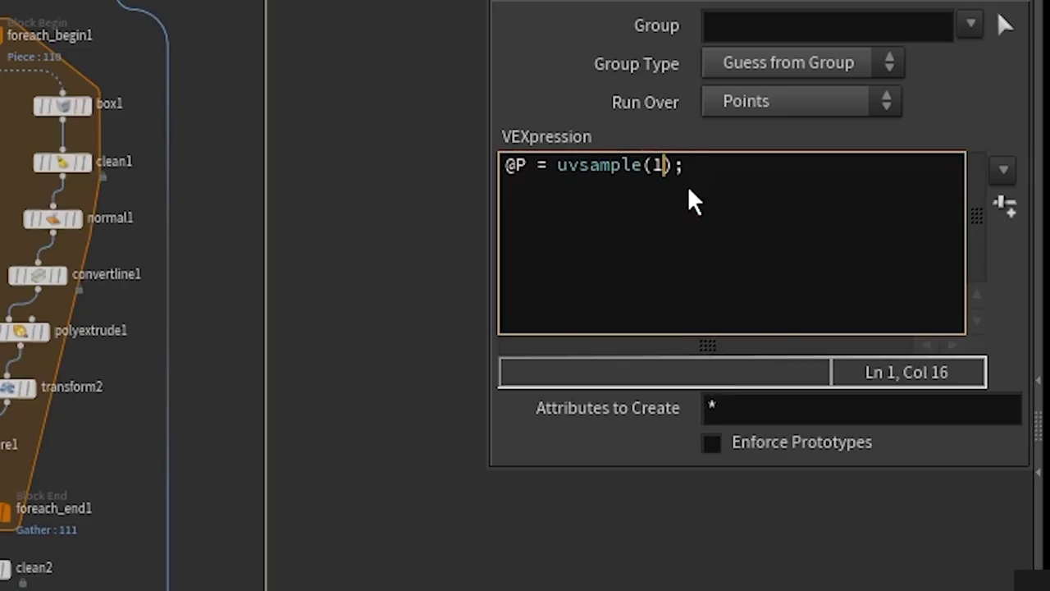
{"action": "type", "text": ", "}
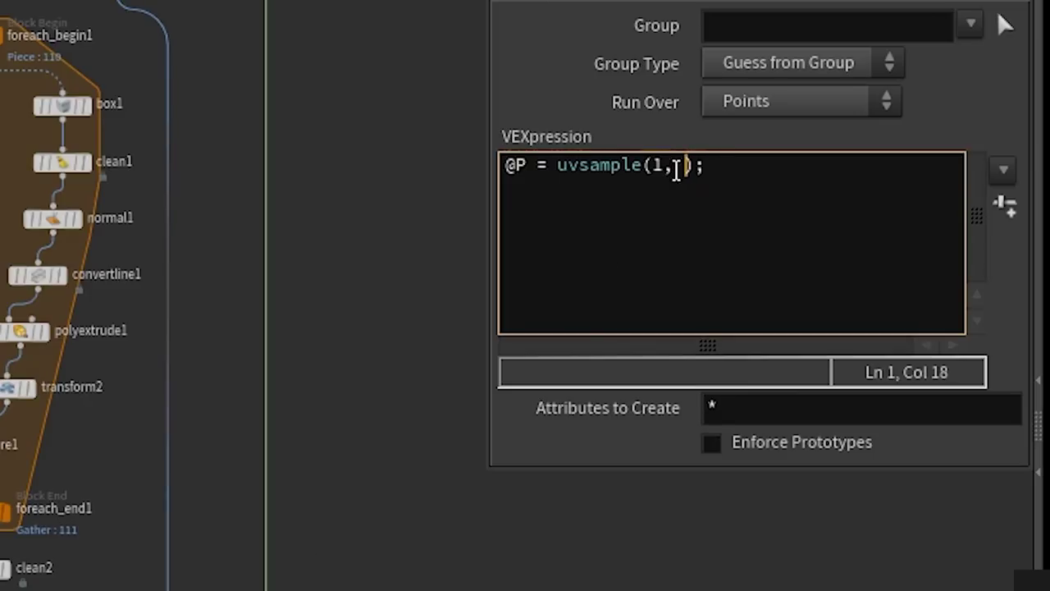
{"action": "type", "text": "\"\""}
{"action": "key", "text": "Left"}
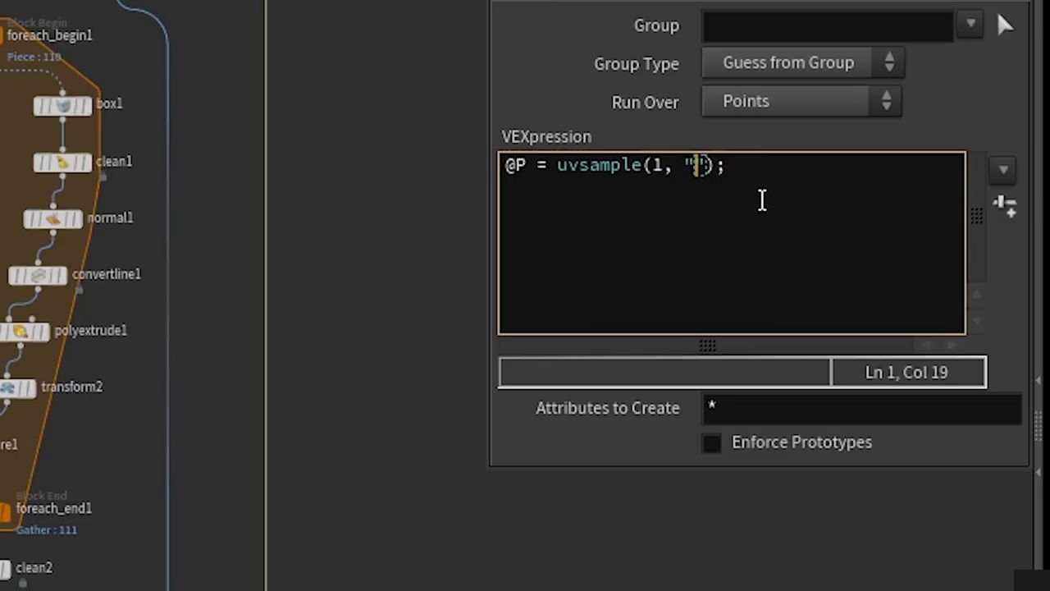
{"action": "type", "text": "P"}
{"action": "key", "text": "Right"}
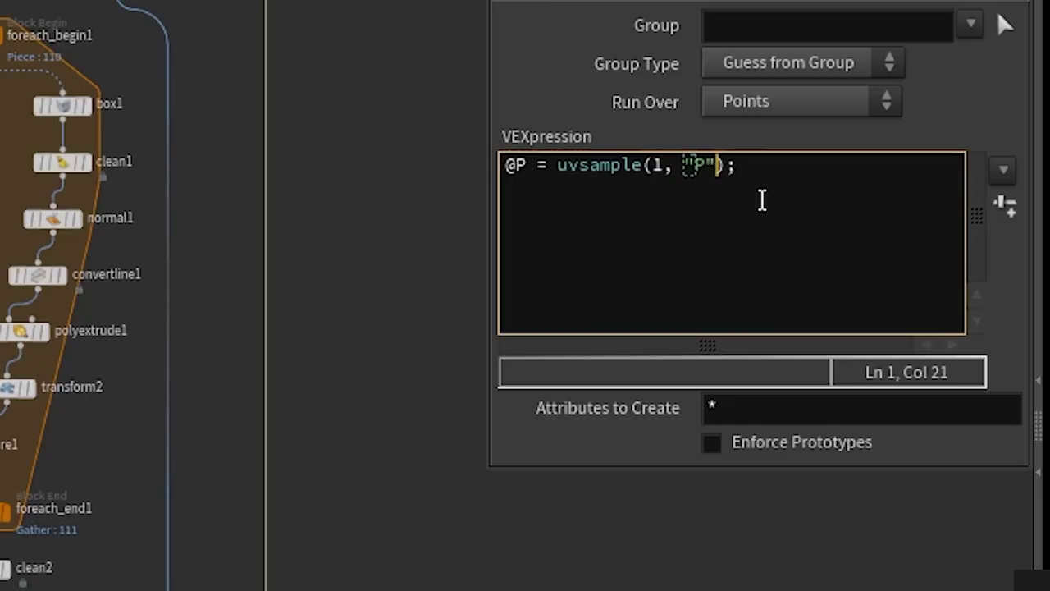
{"action": "type", "text": ", "}
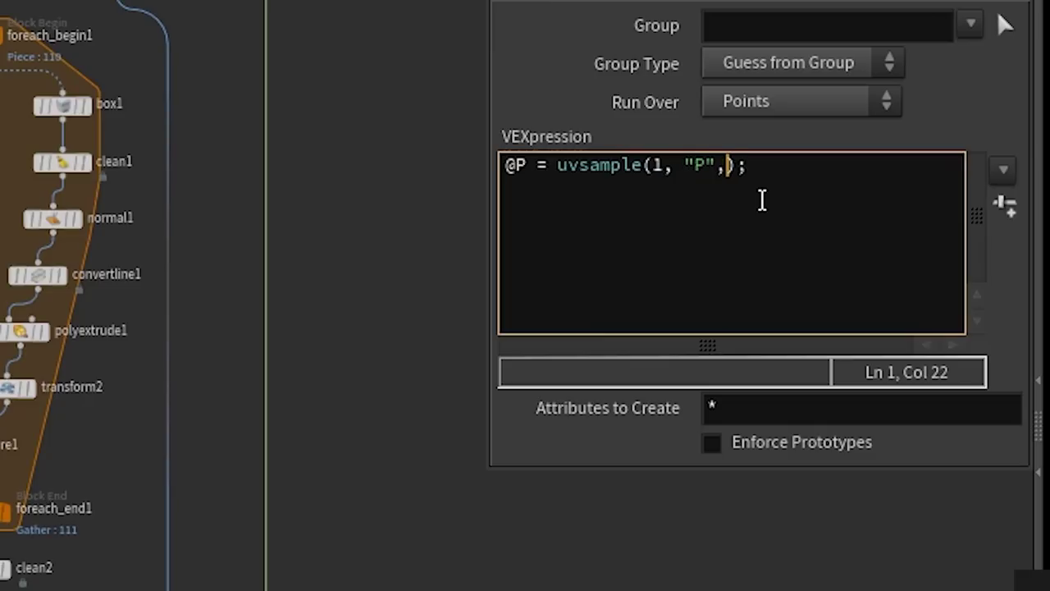
{"action": "type", "text": "\""}
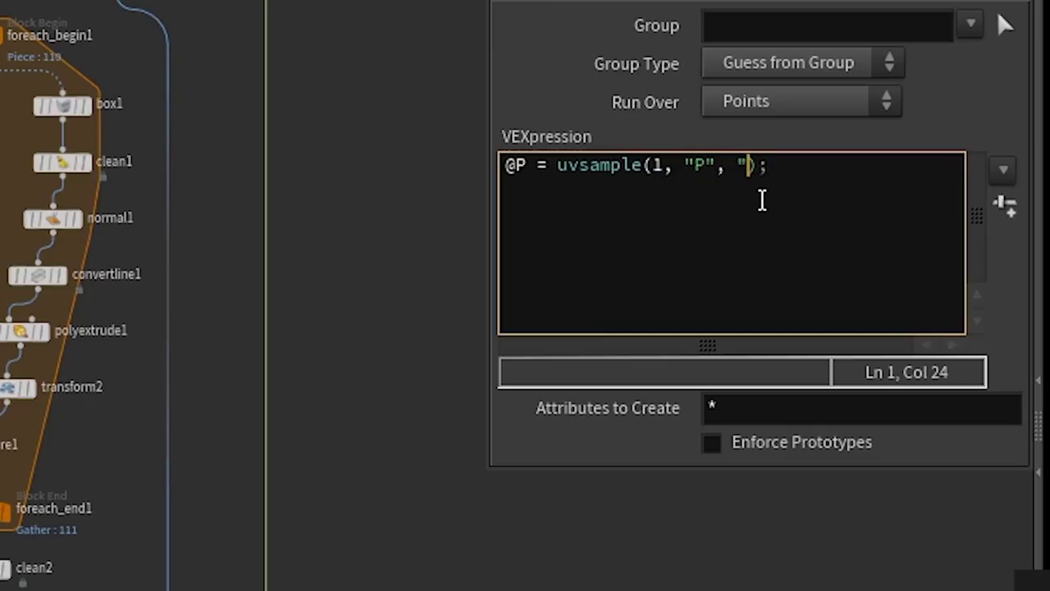
{"action": "type", "text": "uv"}
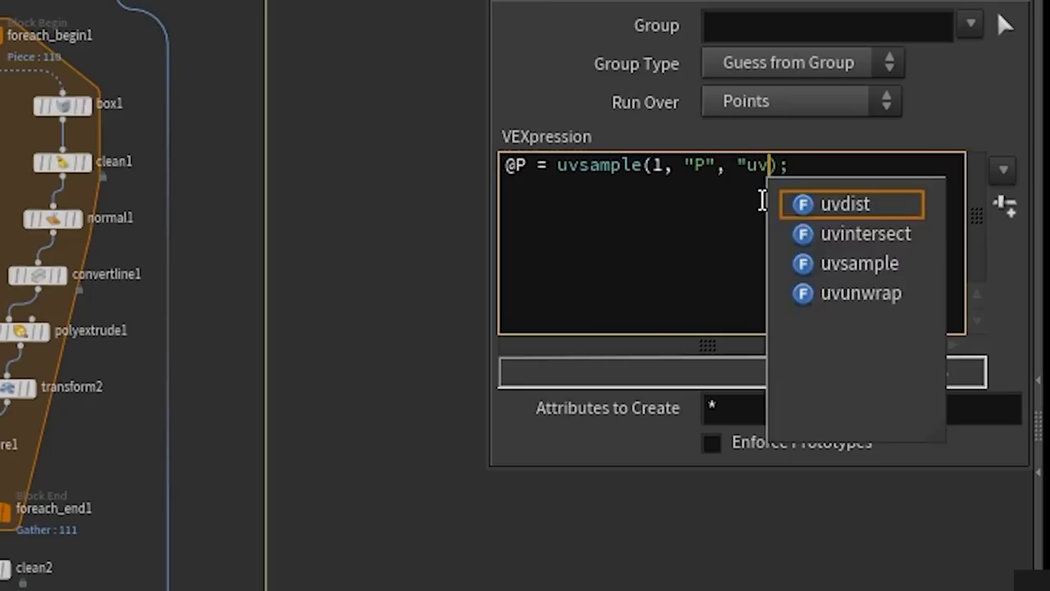
{"action": "type", "text": "\", "}
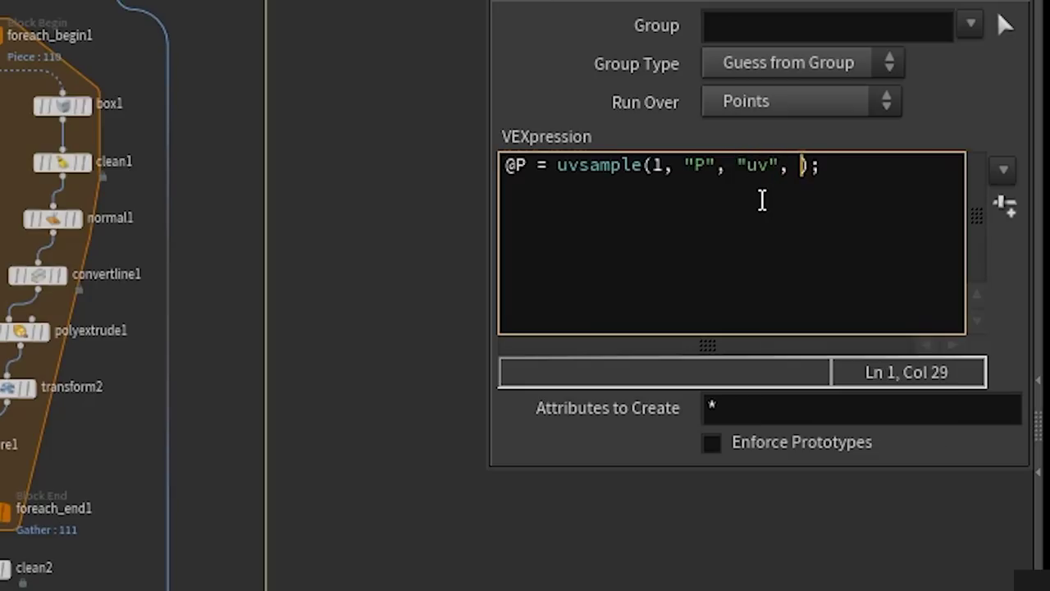
{"action": "type", "text": "@"}
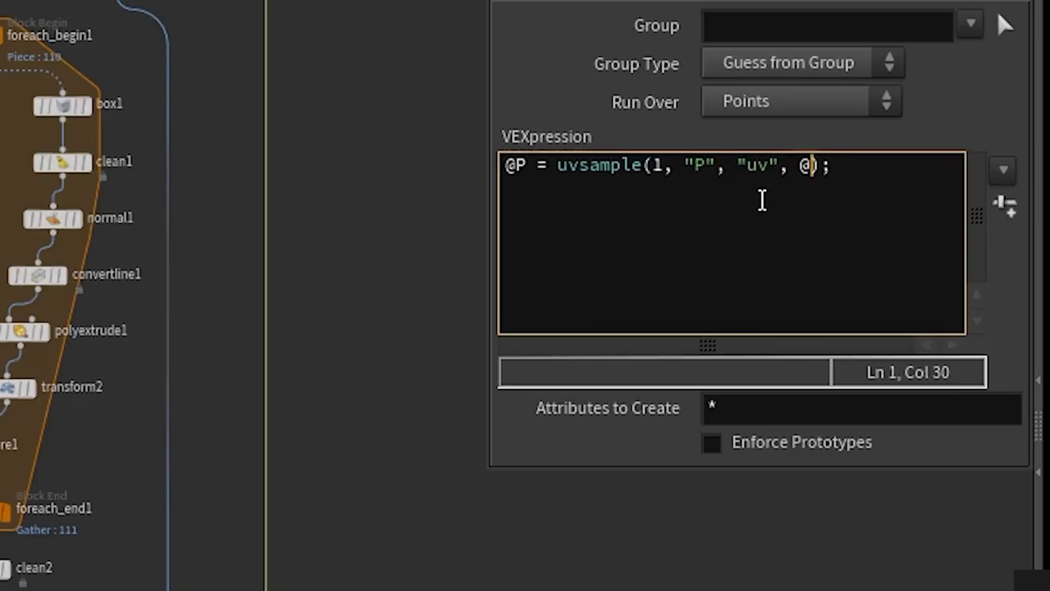
{"action": "type", "text": "p"}
{"action": "key", "text": "BackSpace"}
{"action": "type", "text": "P"}
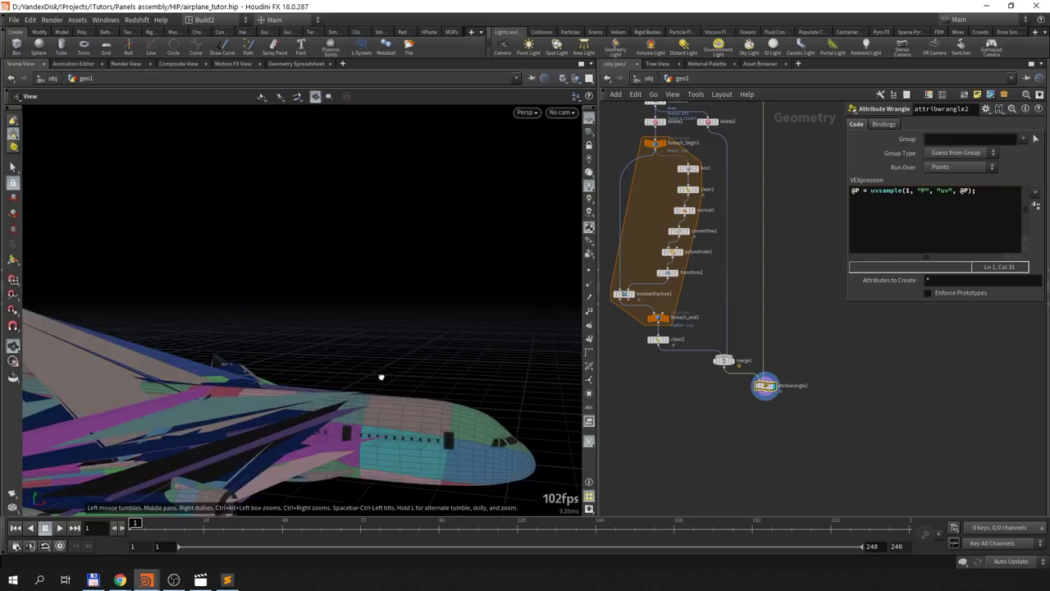
{"action": "mouse_move", "coordinate": [383, 375]}
{"action": "left_mouse_down"}
{"action": "mouse_move", "coordinate": [262, 396]}
{"action": "mouse_move", "coordinate": [351, 386]}
{"action": "mouse_move", "coordinate": [394, 358]}
{"action": "mouse_move", "coordinate": [347, 375]}
{"action": "mouse_move", "coordinate": [351, 364]}
{"action": "mouse_move", "coordinate": [381, 363]}
{"action": "left_mouse_up"}
Step: Undo the last selection change, then select attribwrangle1 and display its result in the viewport
{"action": "key", "text": "ctrl+z"}
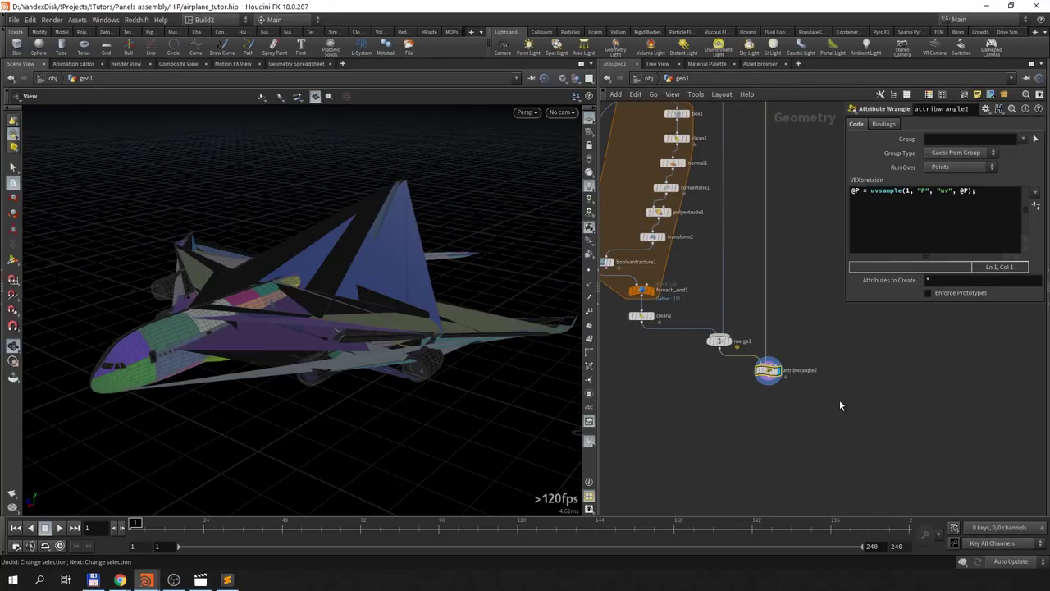
{"action": "middle_click_drag", "start_coordinate": [761, 269], "coordinate": [715, 300]}
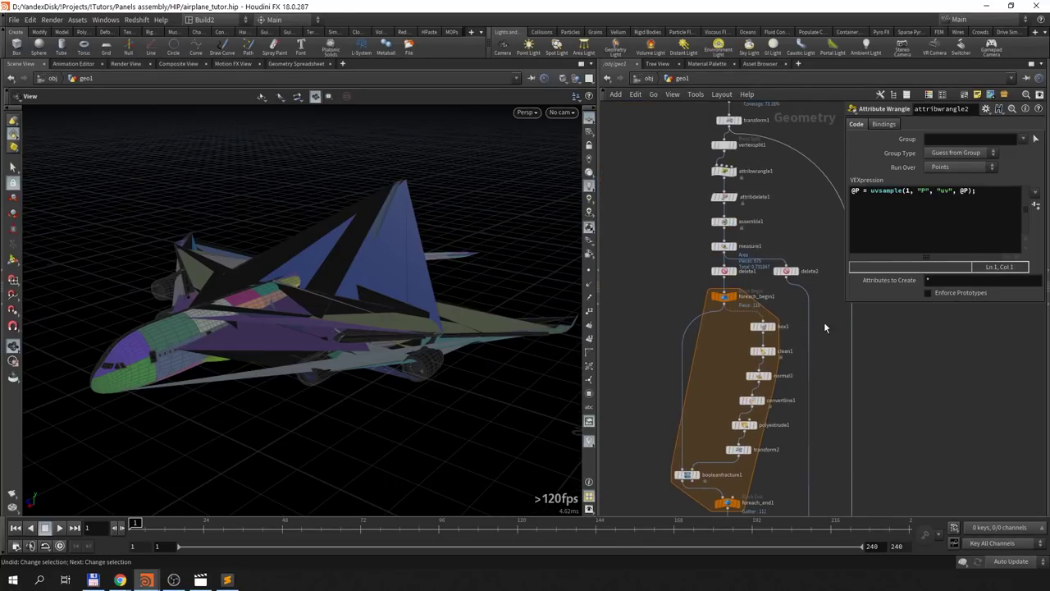
{"action": "left_click", "coordinate": [715, 297]}
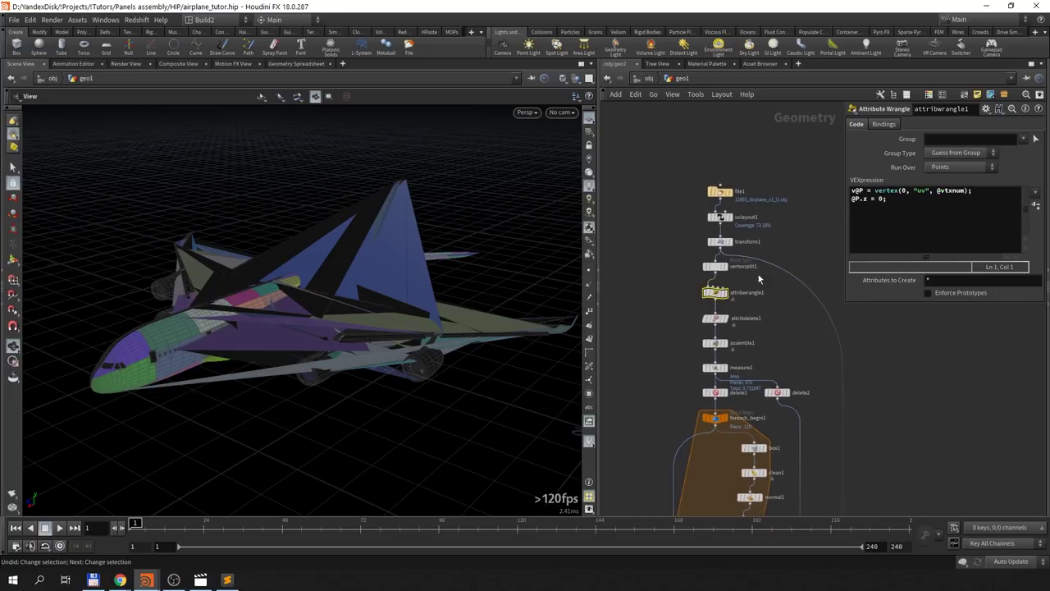
{"action": "triple_click", "coordinate": [889, 199]}
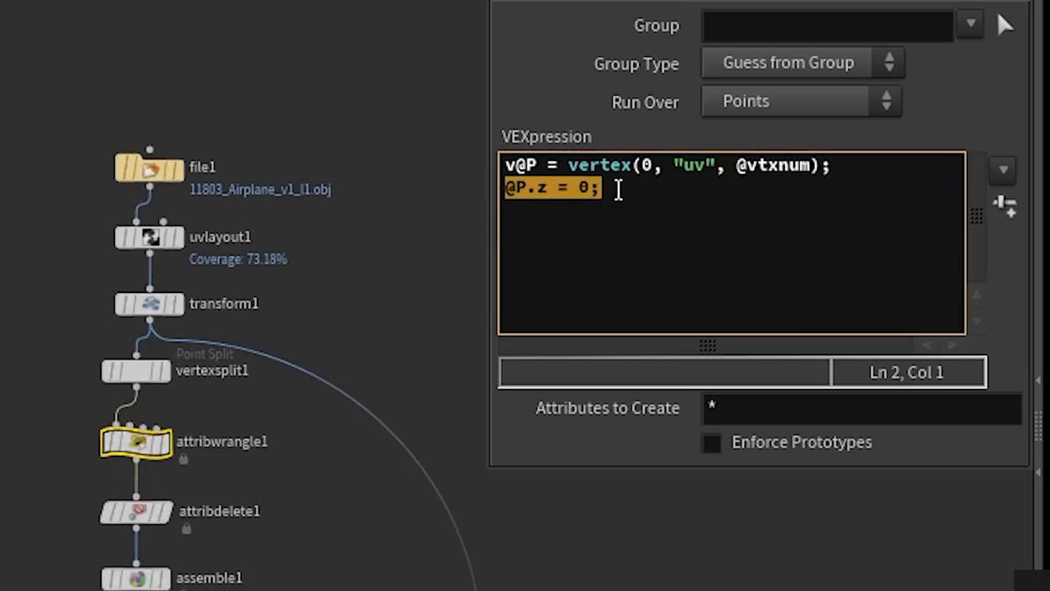
{"action": "left_click", "coordinate": [889, 198]}
{"action": "left_click", "coordinate": [168, 455]}
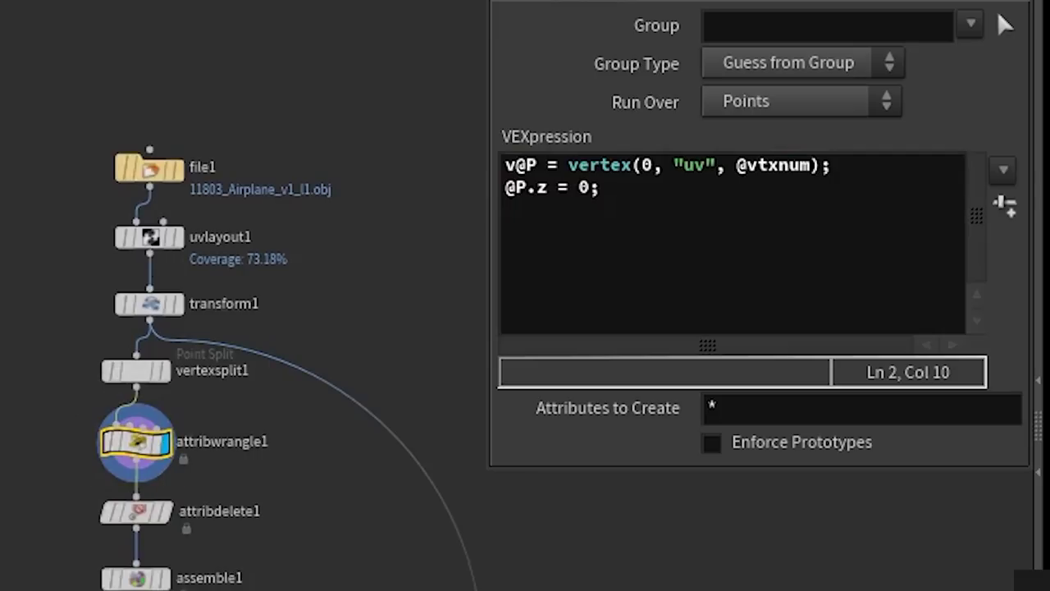
{"action": "left_click", "coordinate": [499, 187]}
{"action": "type", "text": "//"}
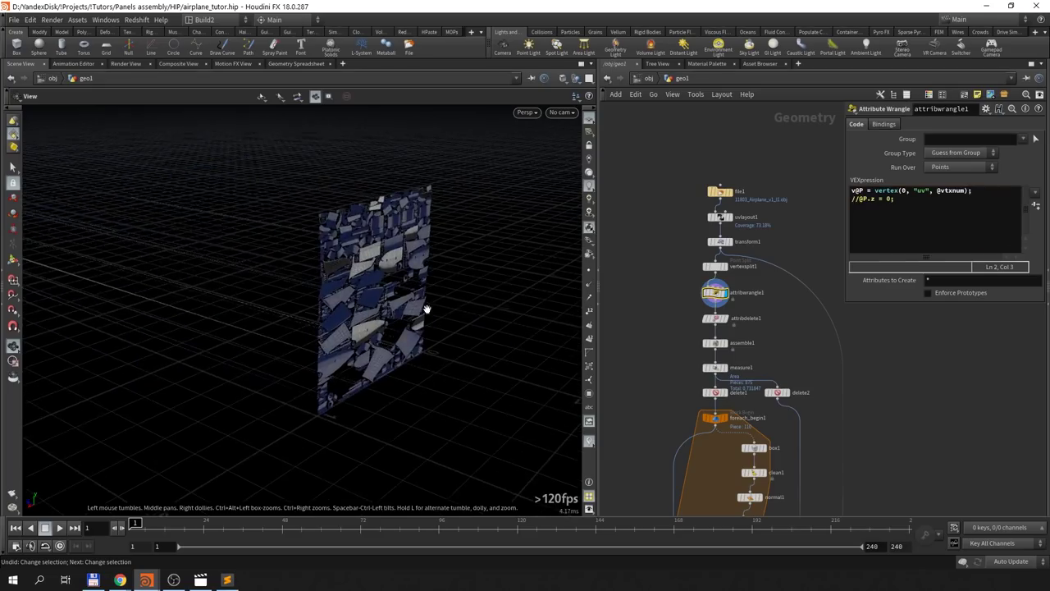
{"action": "left_click_drag", "start_coordinate": [426, 307], "coordinate": [205, 241]}
{"action": "left_click", "coordinate": [859, 200]}
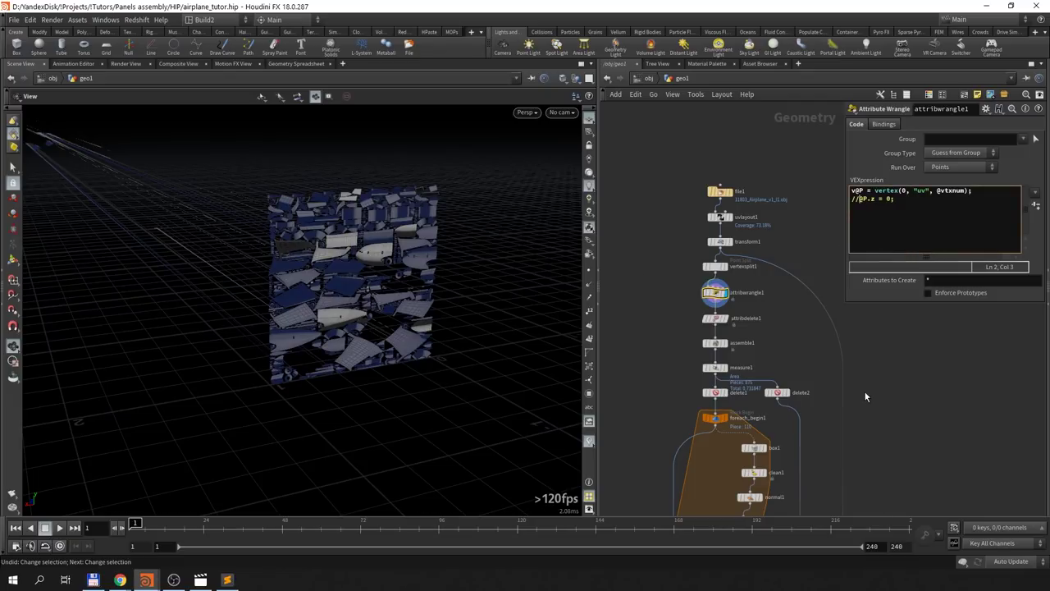
{"action": "key", "text": "BackSpace"}
{"action": "key", "text": "BackSpace"}
{"action": "key", "text": "shift+End"}
{"action": "key", "text": "BackSpace"}
{"action": "key", "text": "BackSpace"}
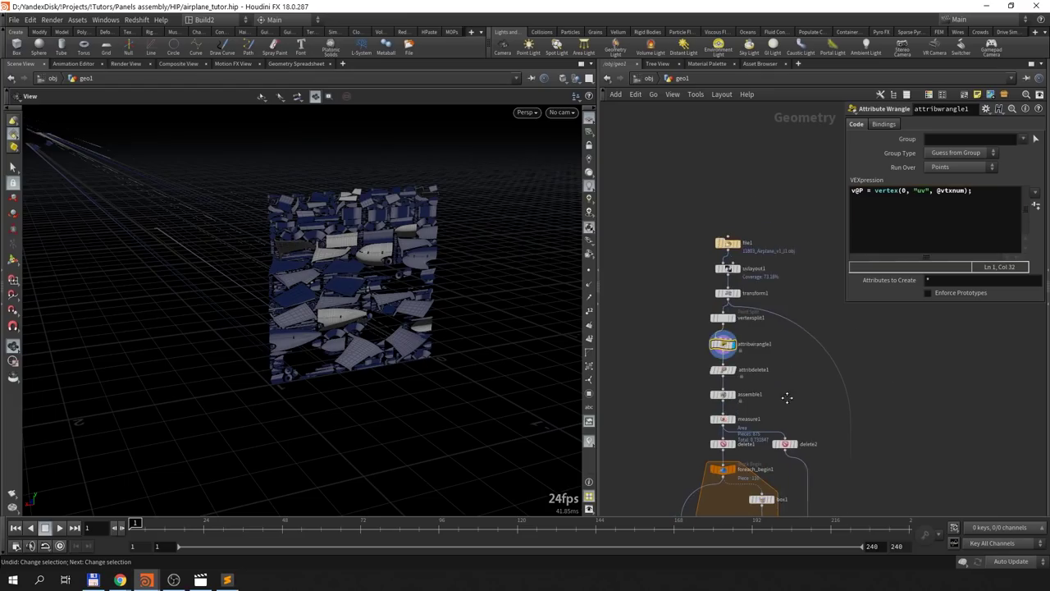
{"action": "key", "text": "Tab"}
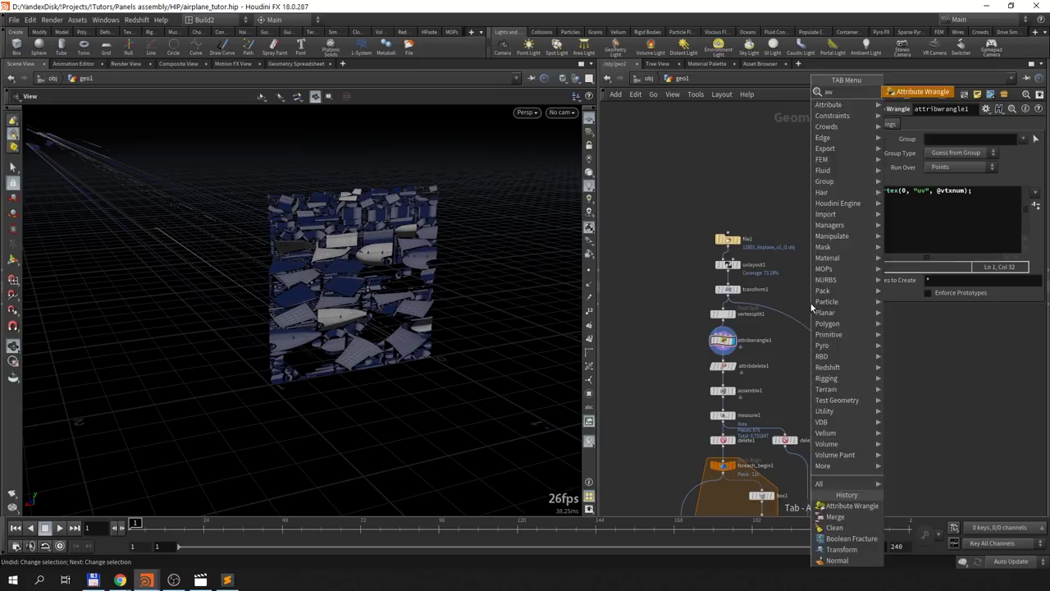
{"action": "left_click", "coordinate": [845, 525]}
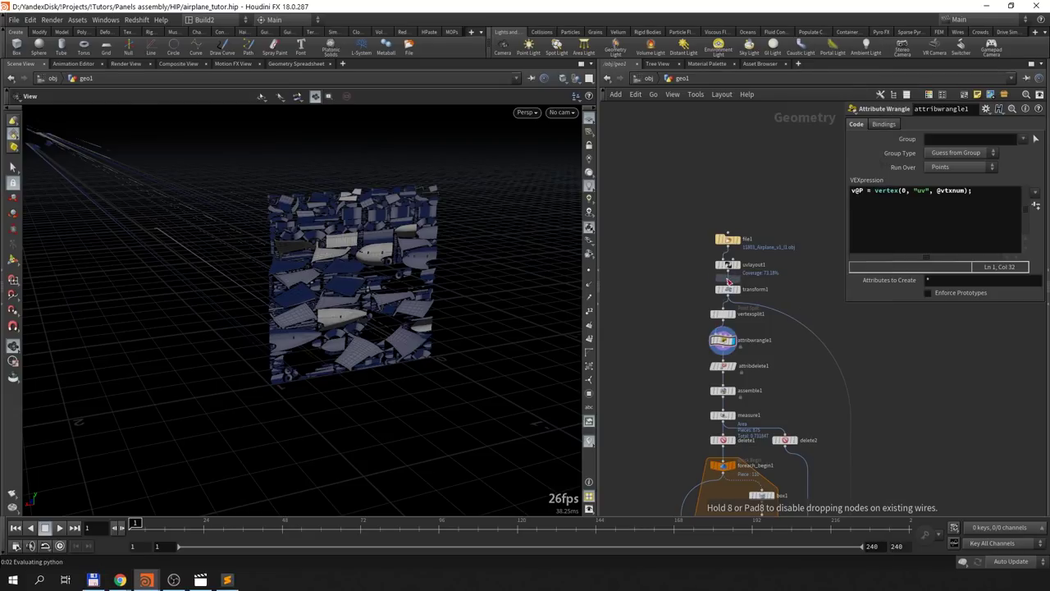
{"action": "left_click", "coordinate": [728, 281]}
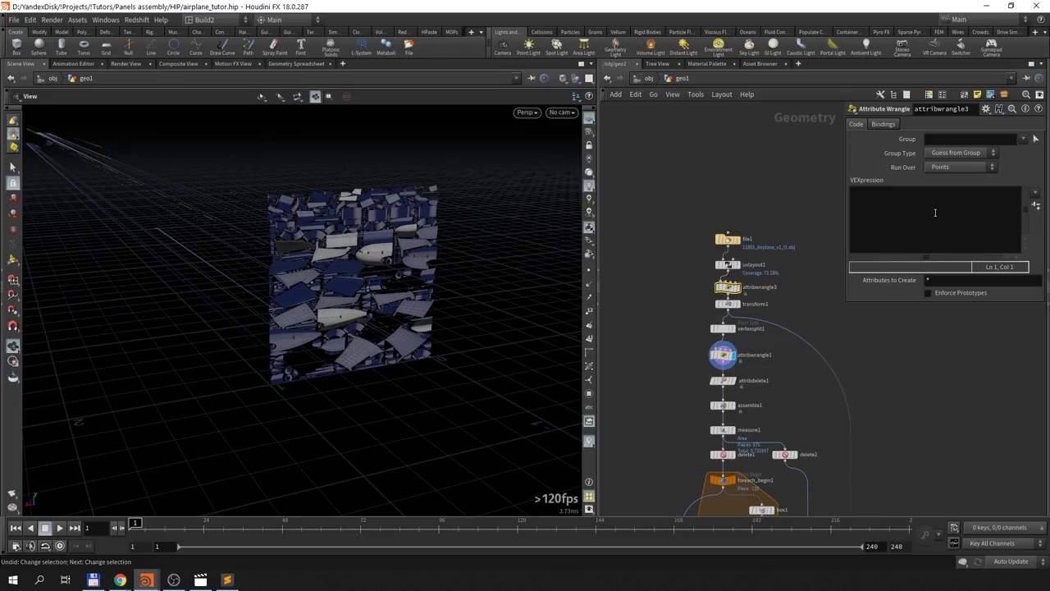
{"action": "left_click", "coordinate": [949, 169]}
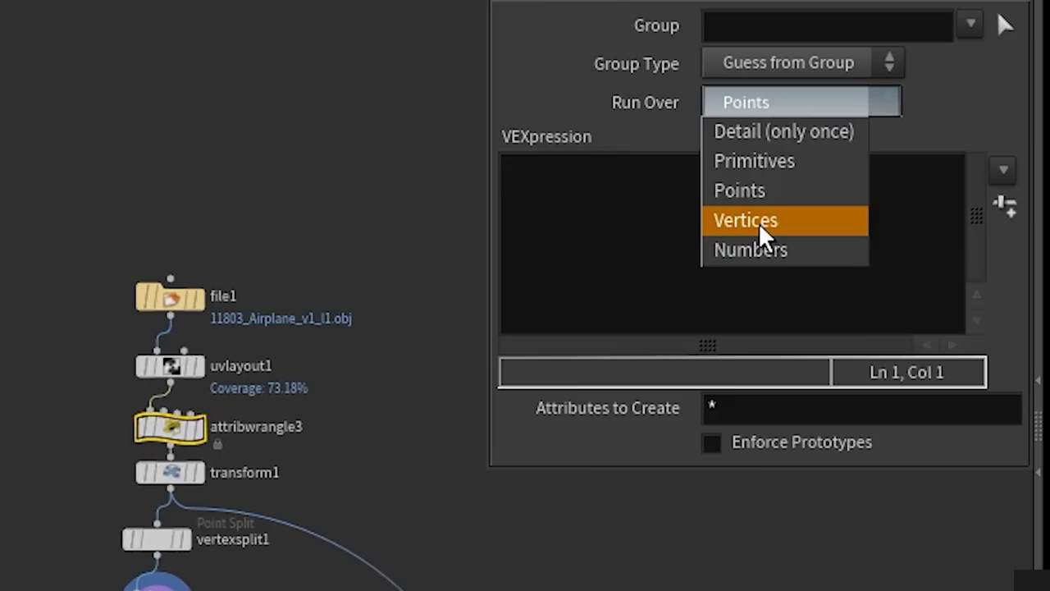
{"action": "left_click", "coordinate": [759, 236]}
{"action": "left_click", "coordinate": [628, 220]}
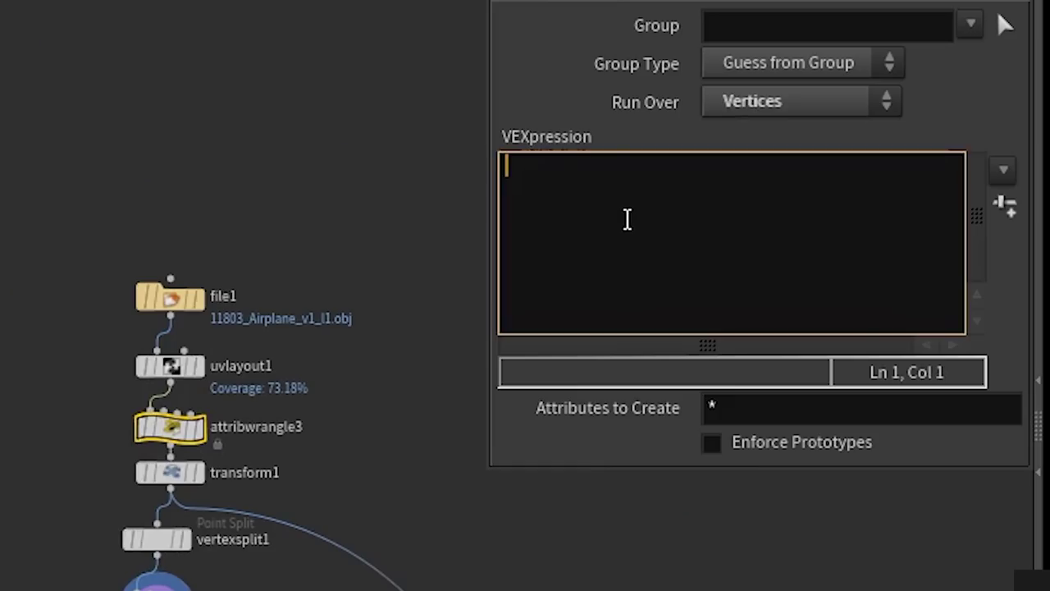
{"action": "type", "text": "@uv"}
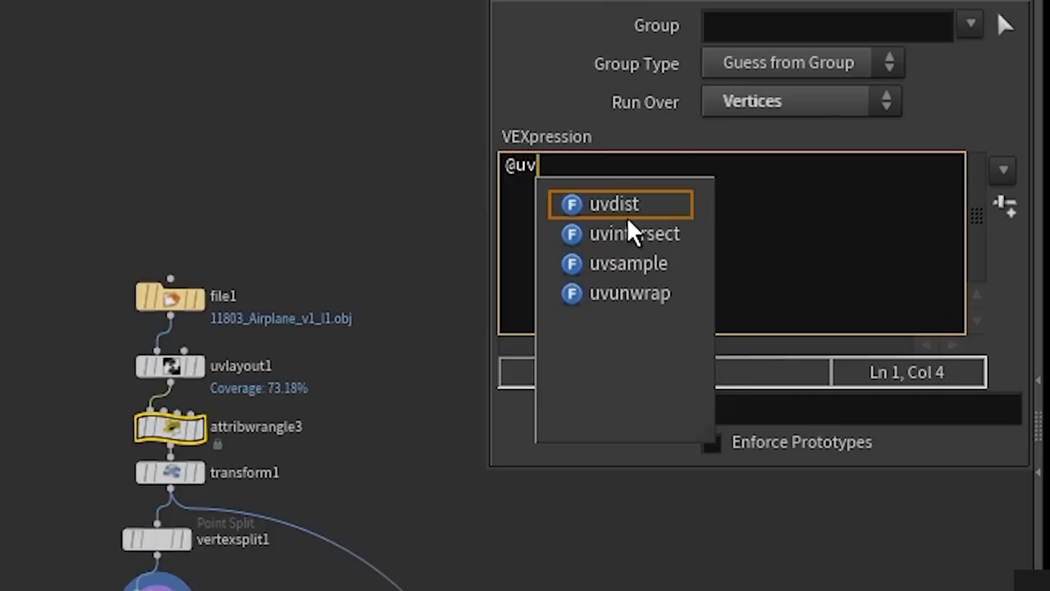
{"action": "type", "text": ".z "}
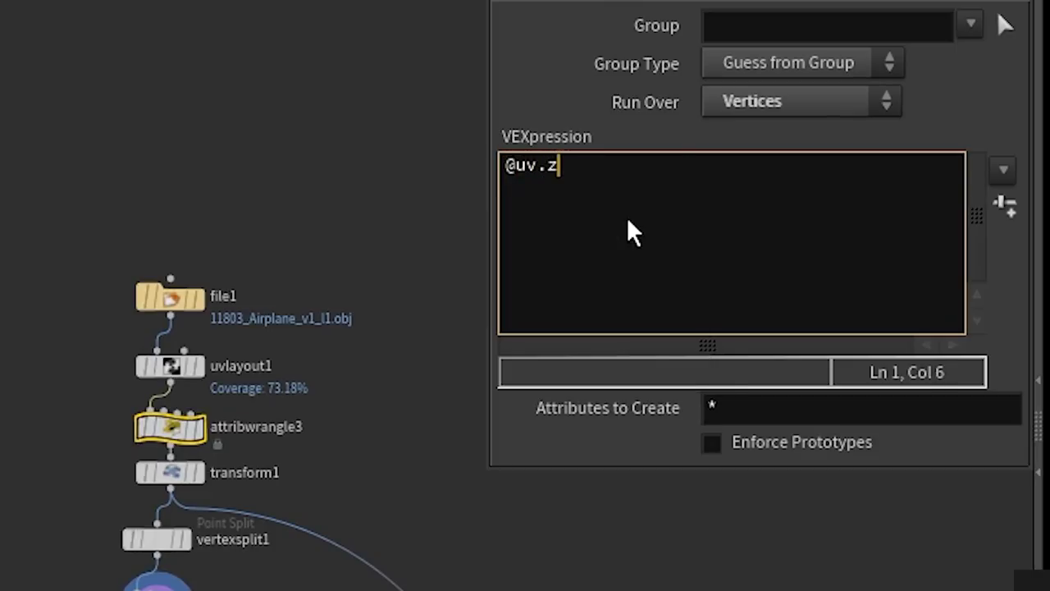
{"action": "type", "text": "= 0;"}
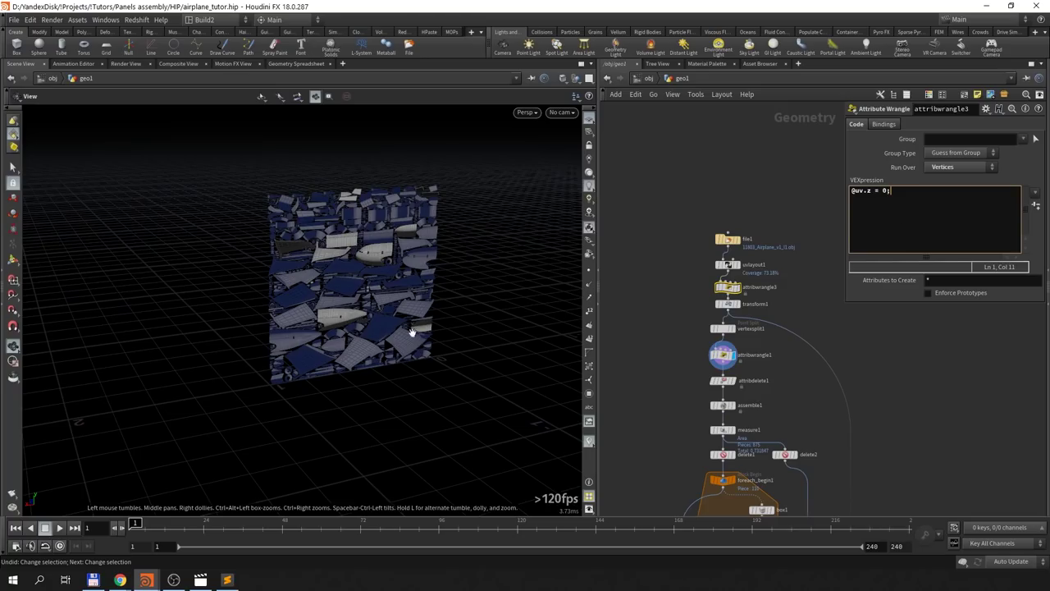
{"action": "scroll", "coordinate": [841, 467], "scroll_direction": "down", "scroll_amount": 5}
{"action": "mouse_move", "coordinate": [769, 393]}
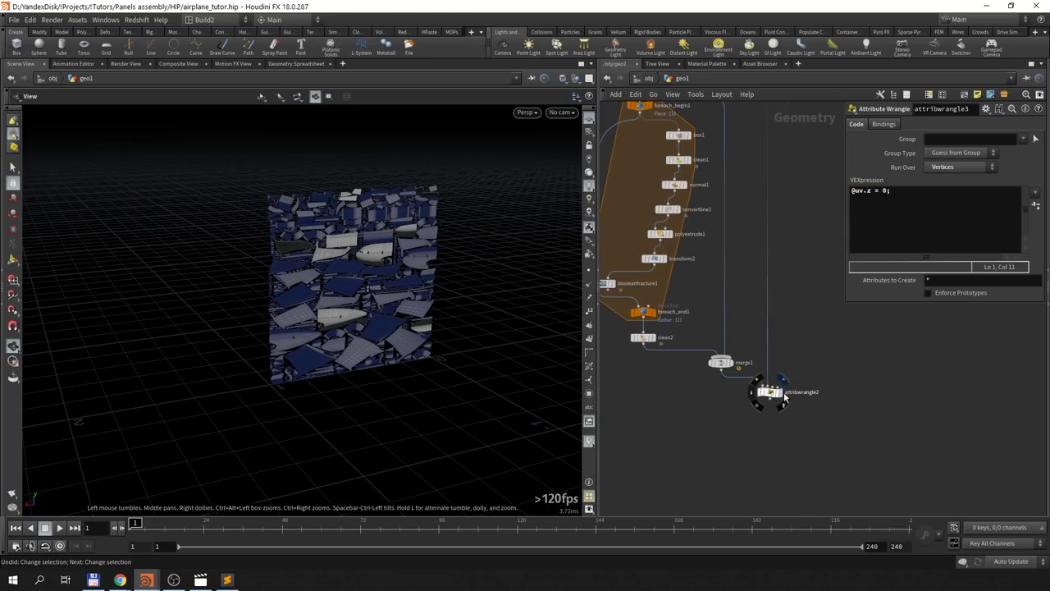
Step: Display attribwrangle2's panels wrapped back onto the airplane, orbit to inspect, and select it to view its code
{"action": "left_click", "coordinate": [781, 405]}
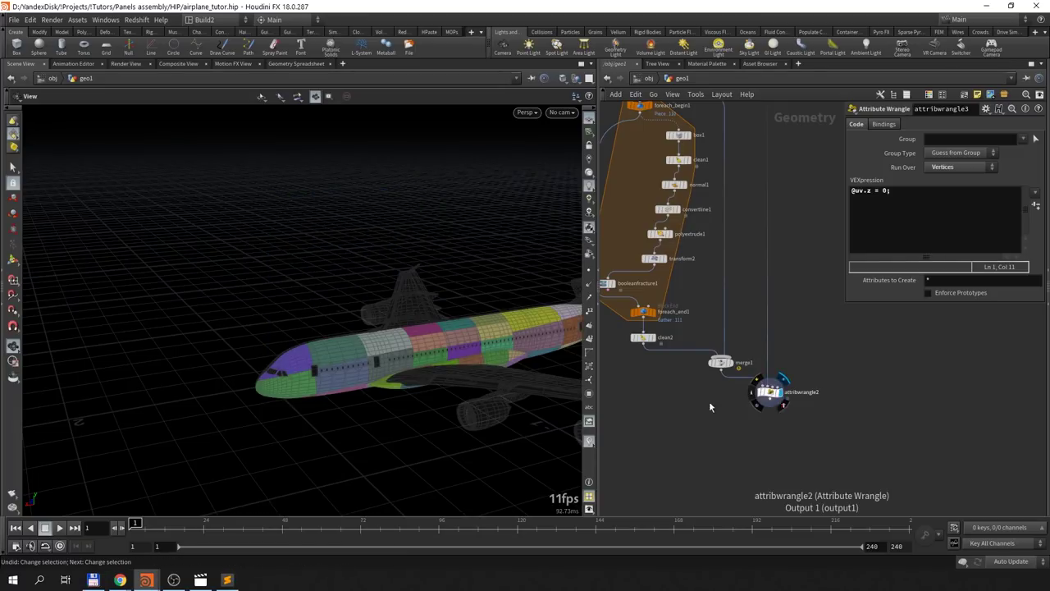
{"action": "mouse_move", "coordinate": [354, 367]}
{"action": "left_mouse_down"}
{"action": "mouse_move", "coordinate": [415, 382]}
{"action": "mouse_move", "coordinate": [435, 382]}
{"action": "mouse_move", "coordinate": [418, 363]}
{"action": "mouse_move", "coordinate": [613, 378]}
{"action": "left_mouse_up"}
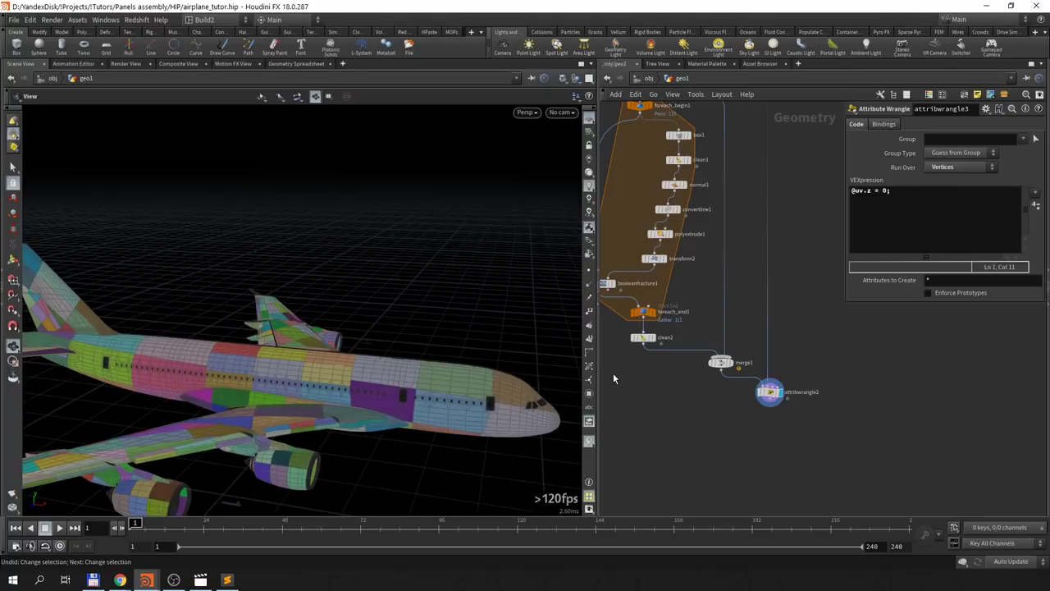
{"action": "left_click_drag", "start_coordinate": [427, 394], "coordinate": [506, 401]}
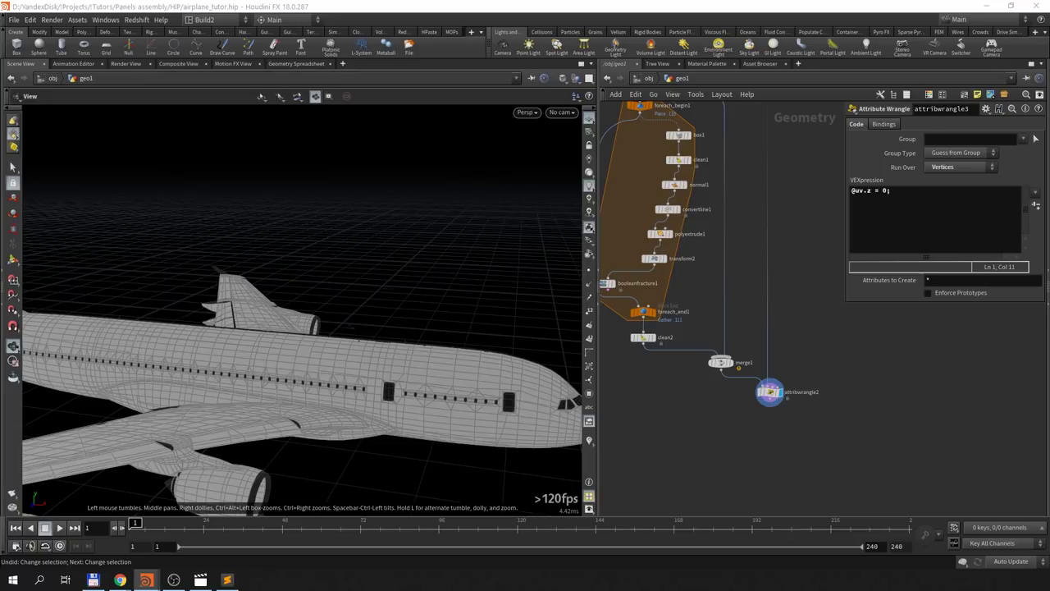
{"action": "left_click", "coordinate": [769, 391]}
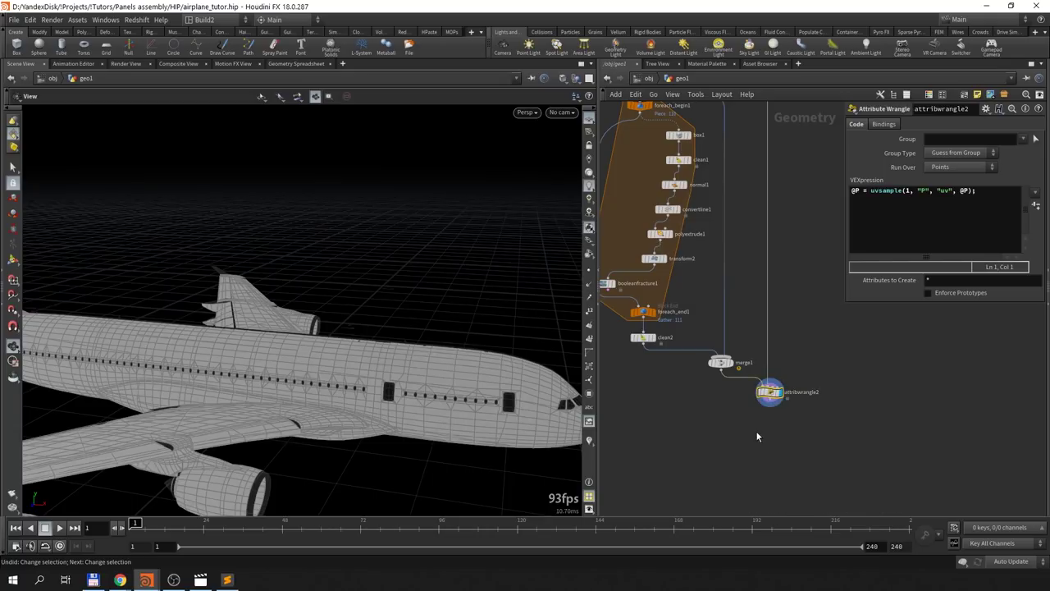
Step: Add assemble2 after attribwrangle2 with Create Packed Geometry on, producing 946 packed fragments
{"action": "key", "text": "Tab"}
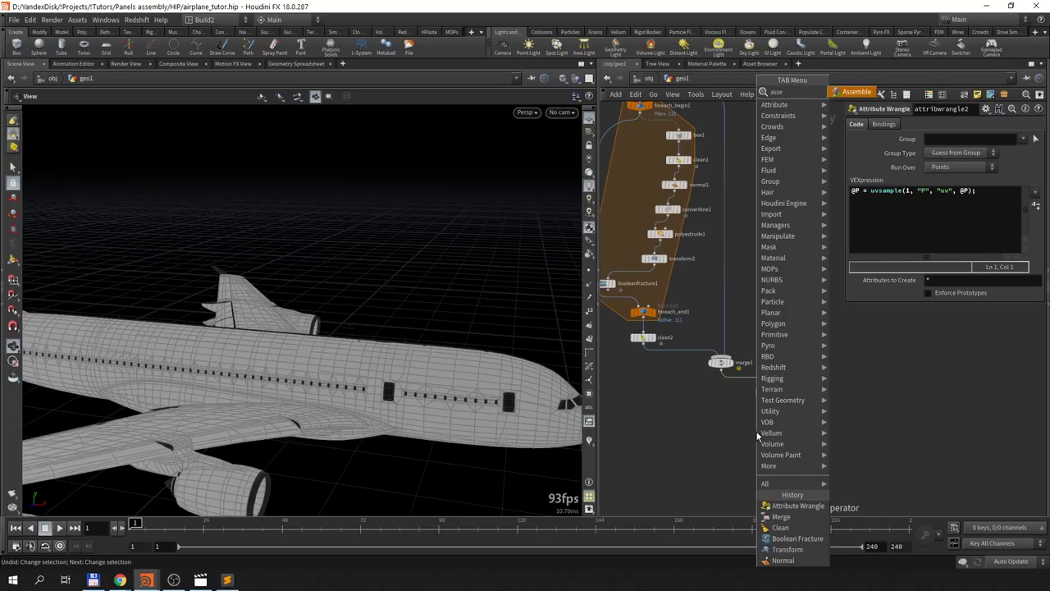
{"action": "key", "text": "Escape"}
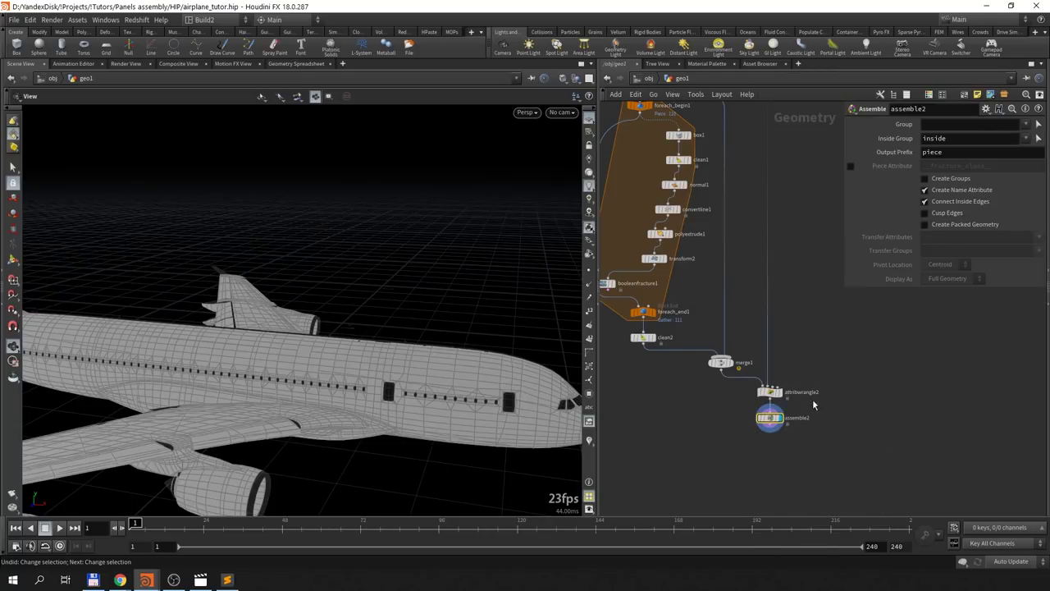
{"action": "left_click", "coordinate": [952, 228]}
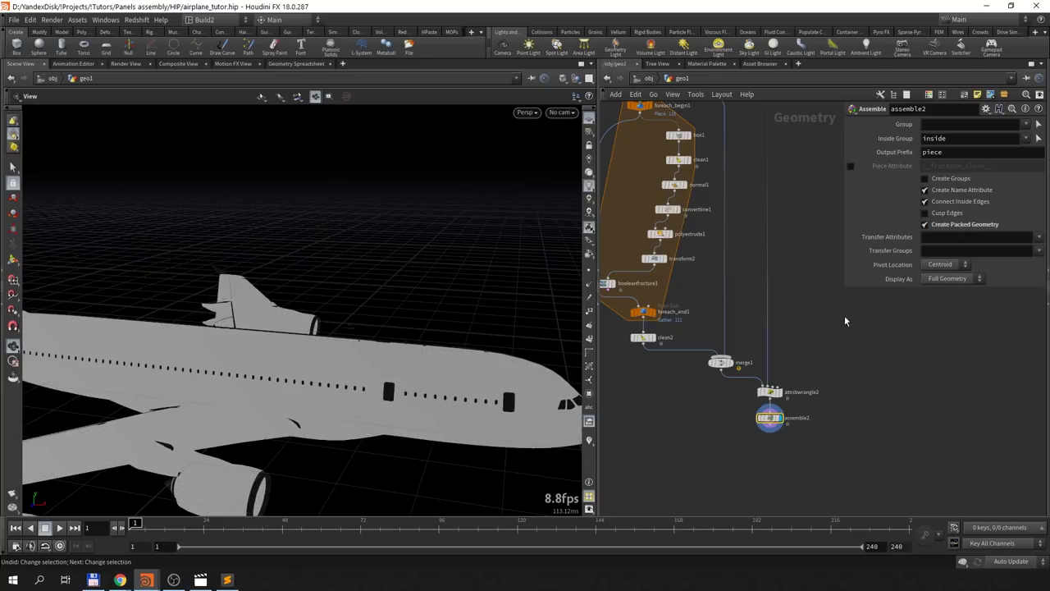
{"action": "middle_click", "coordinate": [769, 418]}
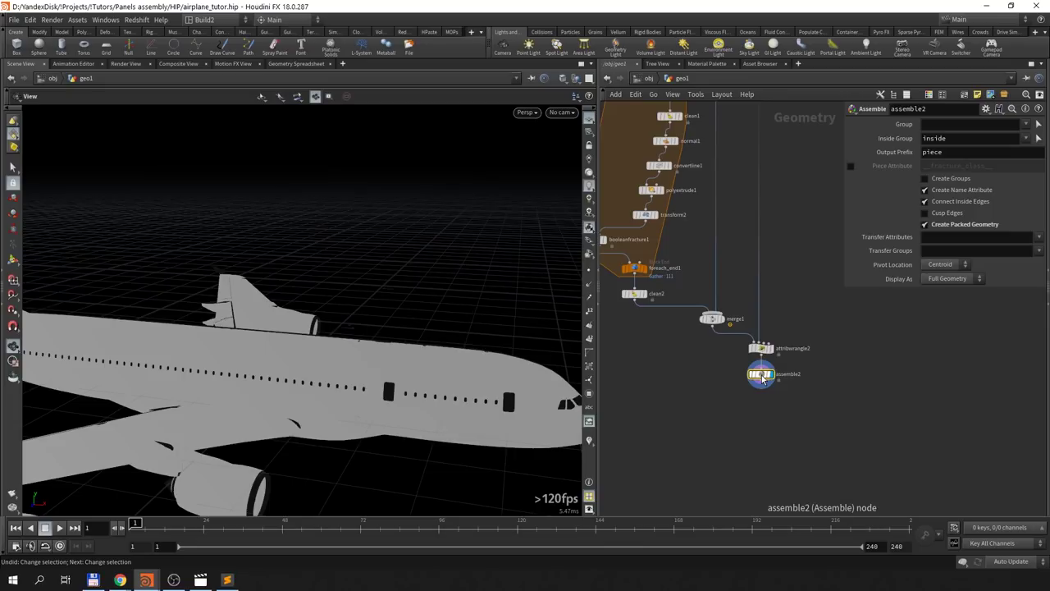
Step: Add MOPs Convert below assemble2, then a wired and displayed MOPs Plain Falloff after it
{"action": "key", "text": "Tab"}
{"action": "type", "text": "mo"}
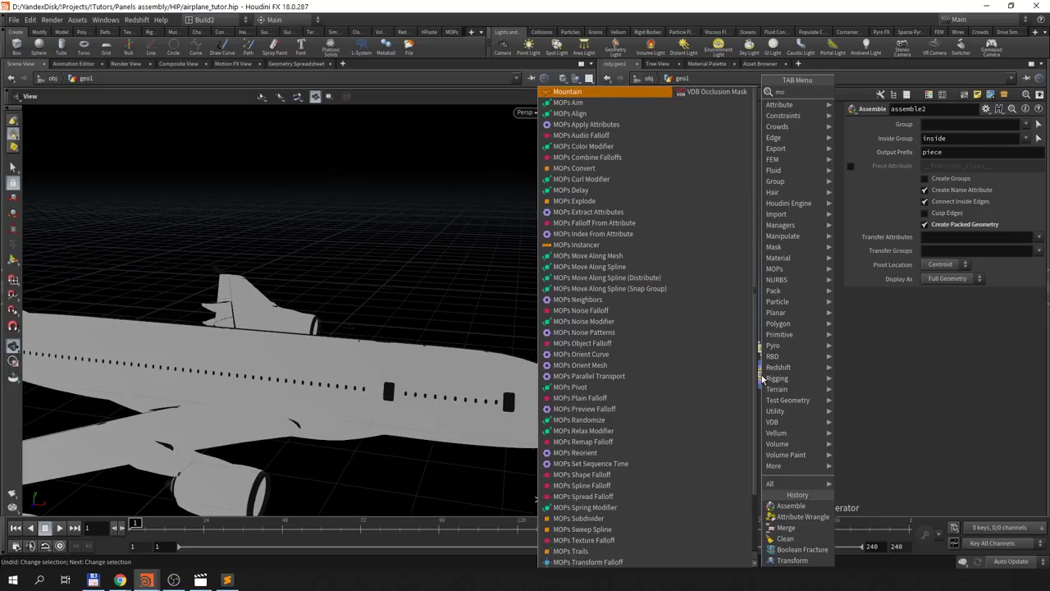
{"action": "type", "text": "ps convert"}
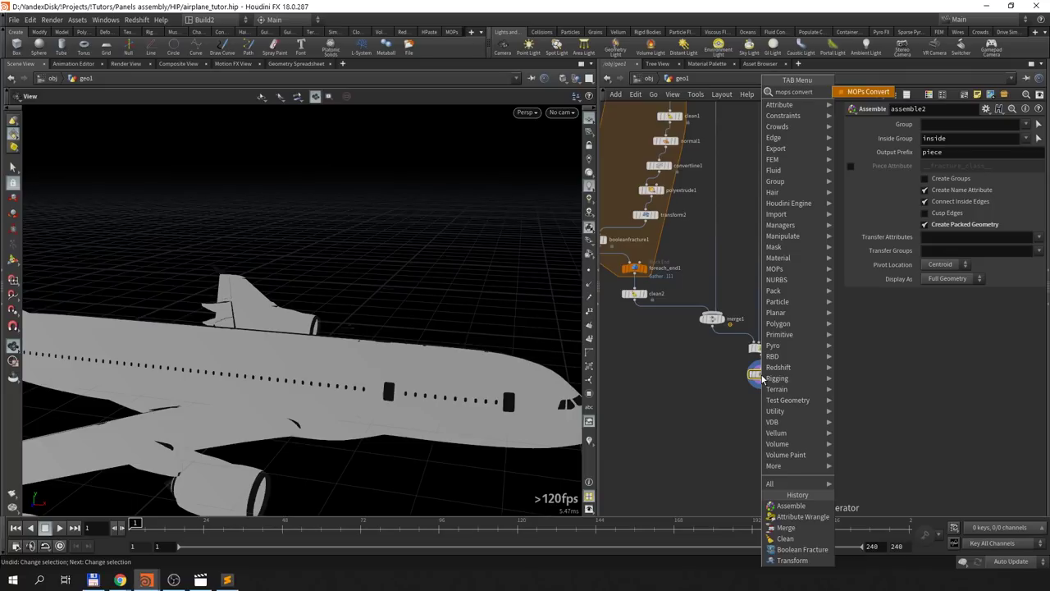
{"action": "key", "text": "Return"}
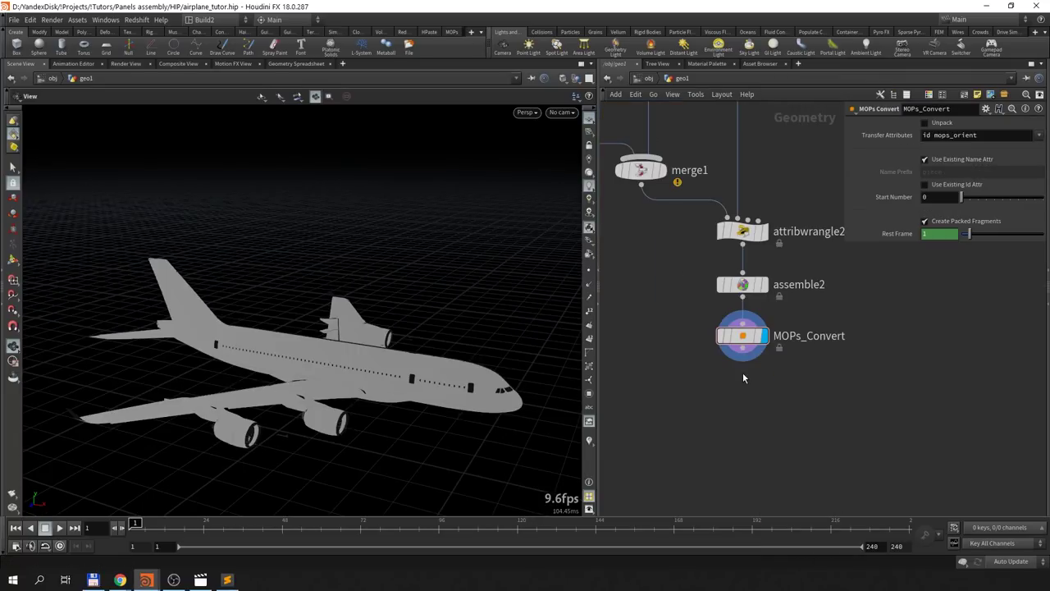
{"action": "key", "text": "Tab"}
{"action": "type", "text": "fallo"}
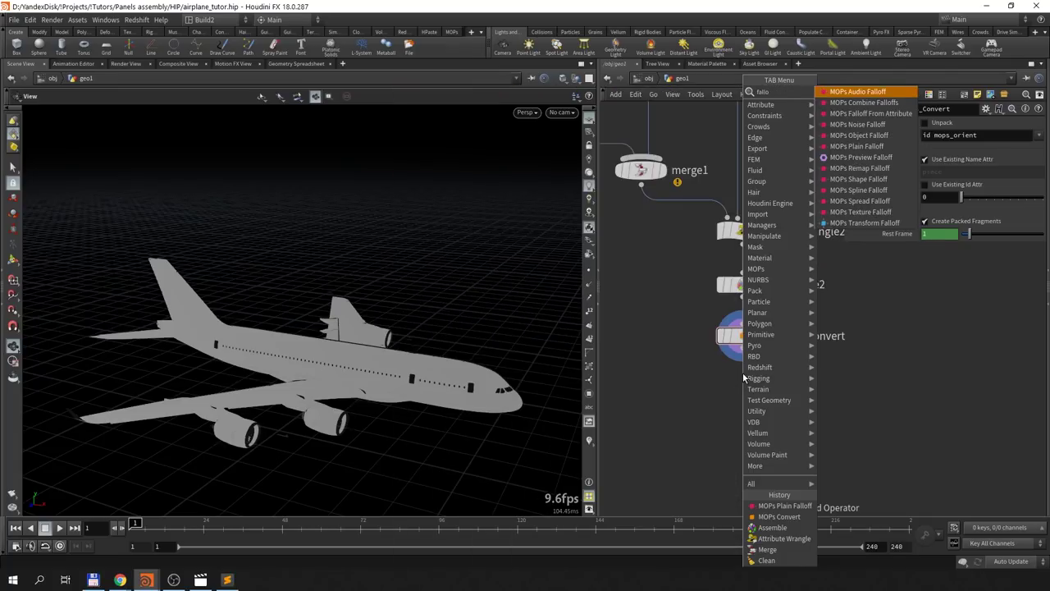
{"action": "key", "text": "Down"}
{"action": "key", "text": "Down"}
{"action": "key", "text": "Down"}
{"action": "key", "text": "Down"}
{"action": "key", "text": "Down"}
{"action": "key", "text": "Down"}
{"action": "key", "text": "Escape"}
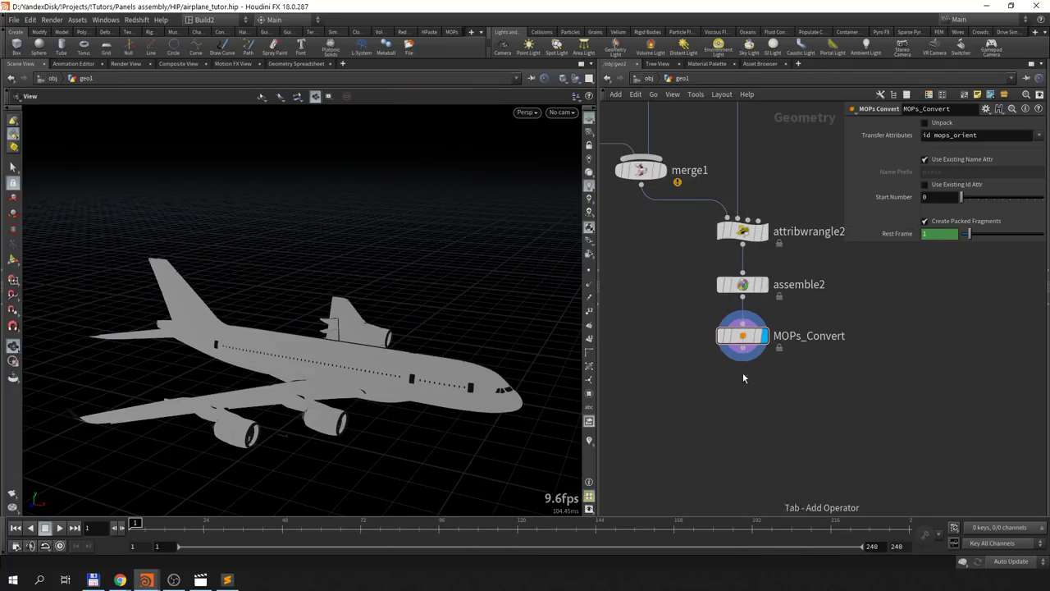
{"action": "left_click", "coordinate": [742, 397]}
{"action": "left_click", "coordinate": [748, 358]}
{"action": "left_click", "coordinate": [742, 390]}
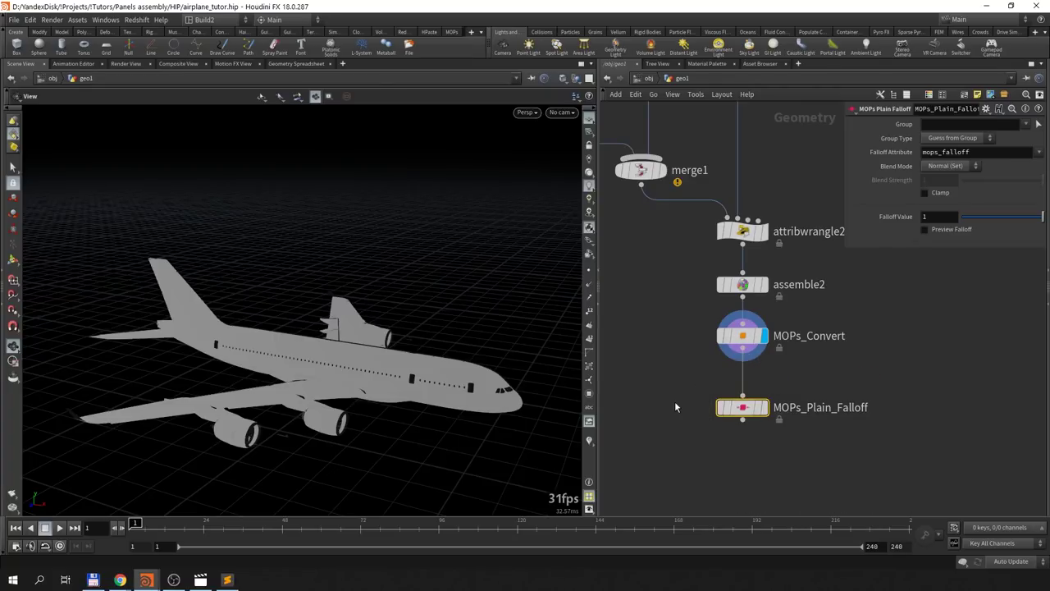
{"action": "left_click", "coordinate": [765, 409]}
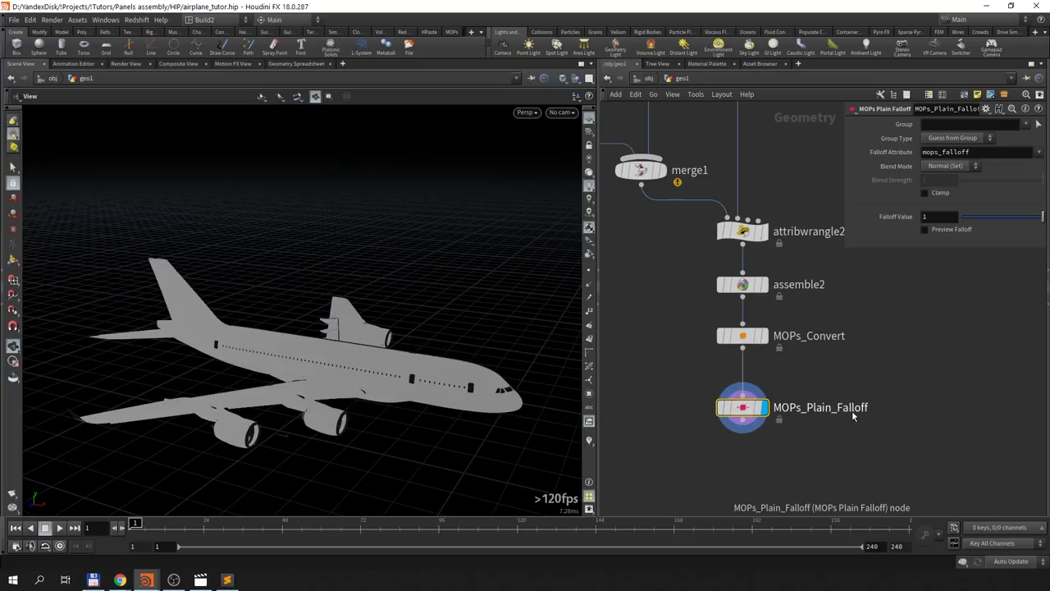
Step: Confirm the Falloff Attribute name and verify mops_falloff is 1 on every piece in the Geometry Spreadsheet
{"action": "double_click", "coordinate": [921, 152]}
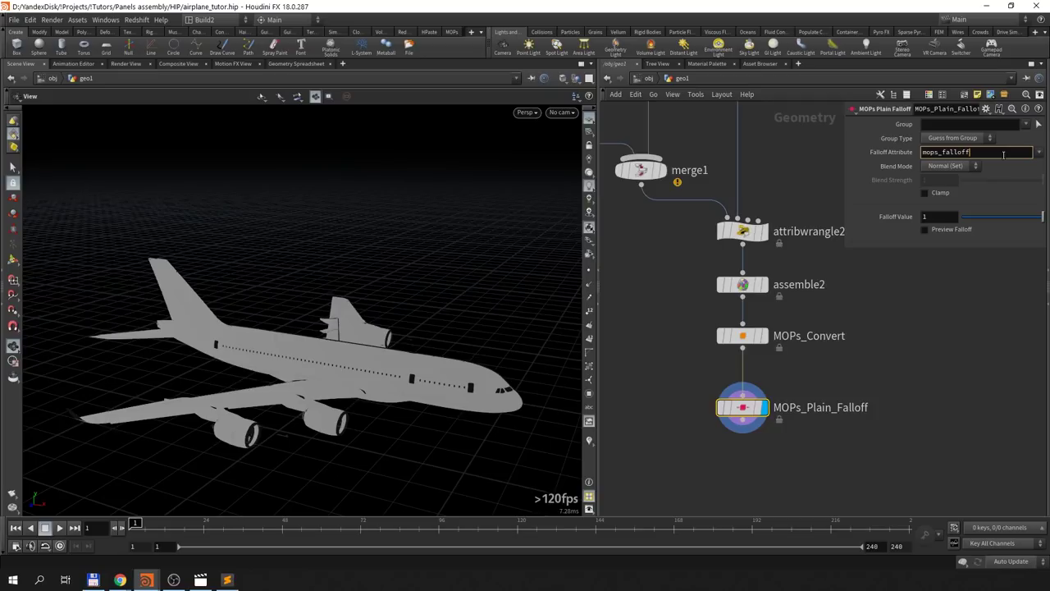
{"action": "key", "text": "Return"}
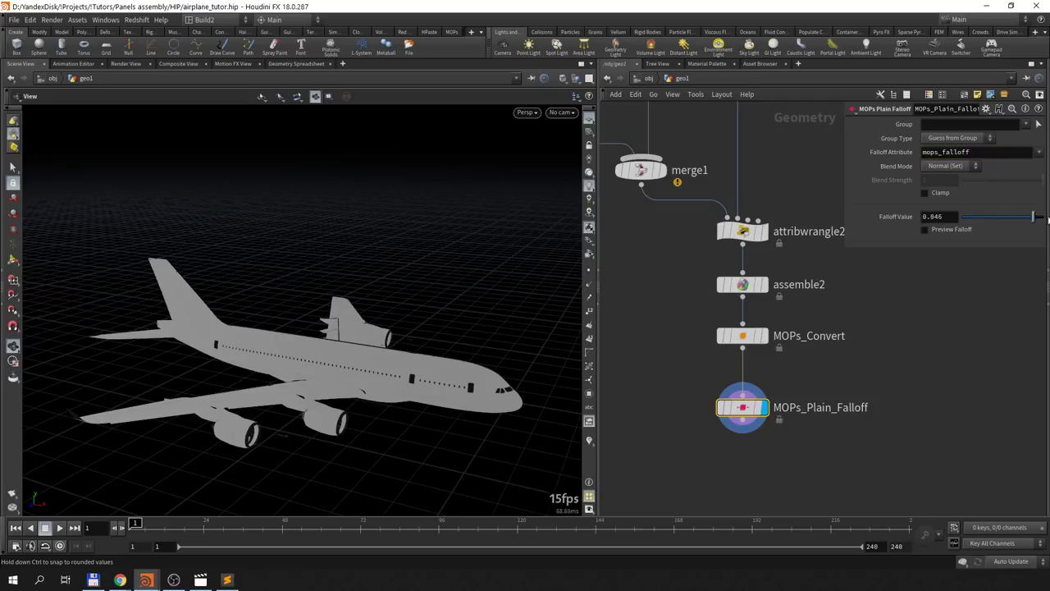
{"action": "left_click", "coordinate": [295, 63]}
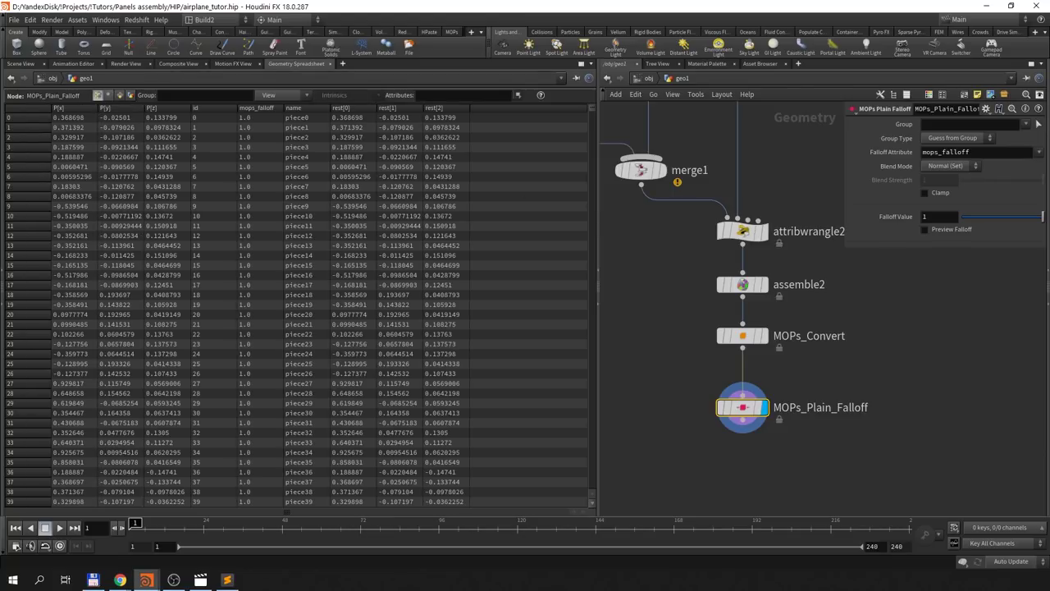
{"action": "mouse_move", "coordinate": [1040, 216]}
{"action": "left_mouse_down"}
{"action": "mouse_move", "coordinate": [1027, 216]}
{"action": "mouse_move", "coordinate": [1042, 217]}
{"action": "left_mouse_up"}
{"action": "left_click", "coordinate": [20, 64]}
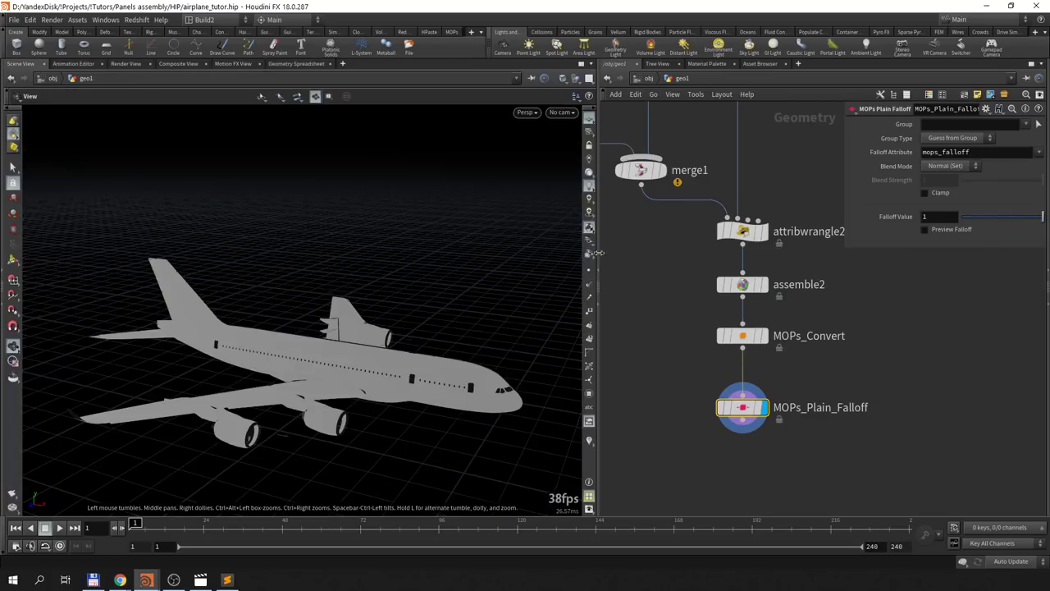
{"action": "middle_click_drag", "start_coordinate": [760, 425], "coordinate": [759, 320]}
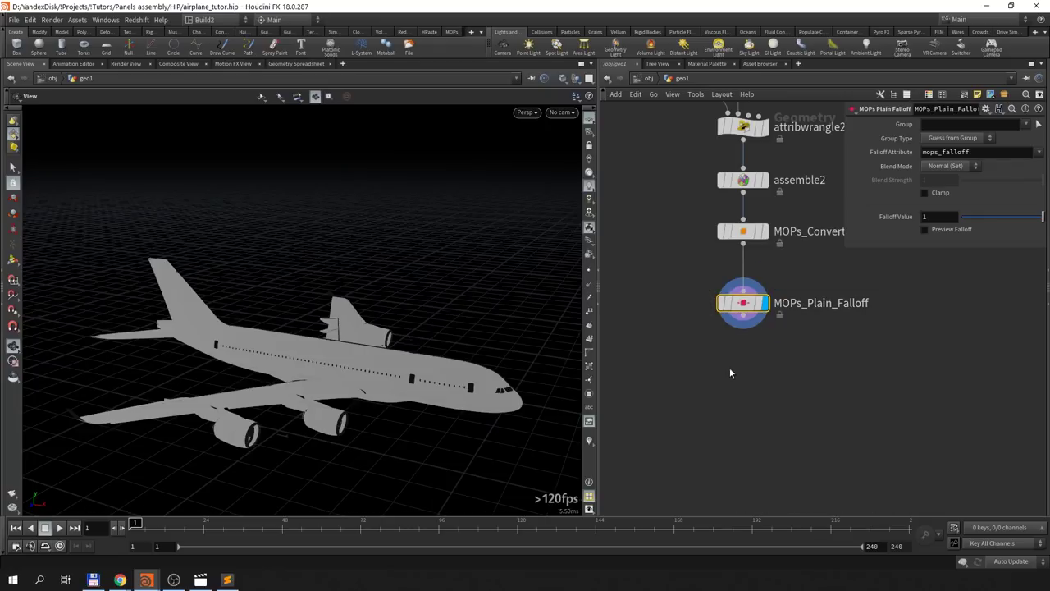
Step: Add a MOPs Transform Modifier below MOPs_Plain_Falloff and frame the node chain
{"action": "key", "text": "Tab"}
{"action": "type", "text": "tran"}
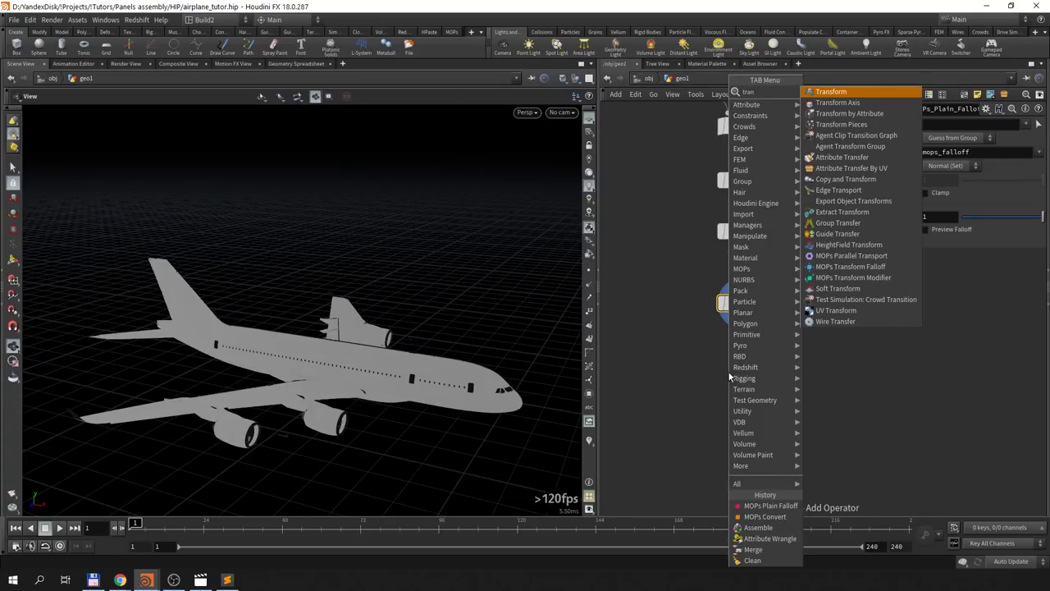
{"action": "key", "text": "Down"}
{"action": "key", "text": "Down"}
{"action": "key", "text": "Down"}
{"action": "key", "text": "Down"}
{"action": "key", "text": "Down"}
{"action": "key", "text": "Down"}
{"action": "key", "text": "Down"}
{"action": "key", "text": "Down"}
{"action": "key", "text": "Down"}
{"action": "key", "text": "Down"}
{"action": "key", "text": "Down"}
{"action": "key", "text": "Down"}
{"action": "key", "text": "Down"}
{"action": "key", "text": "Return"}
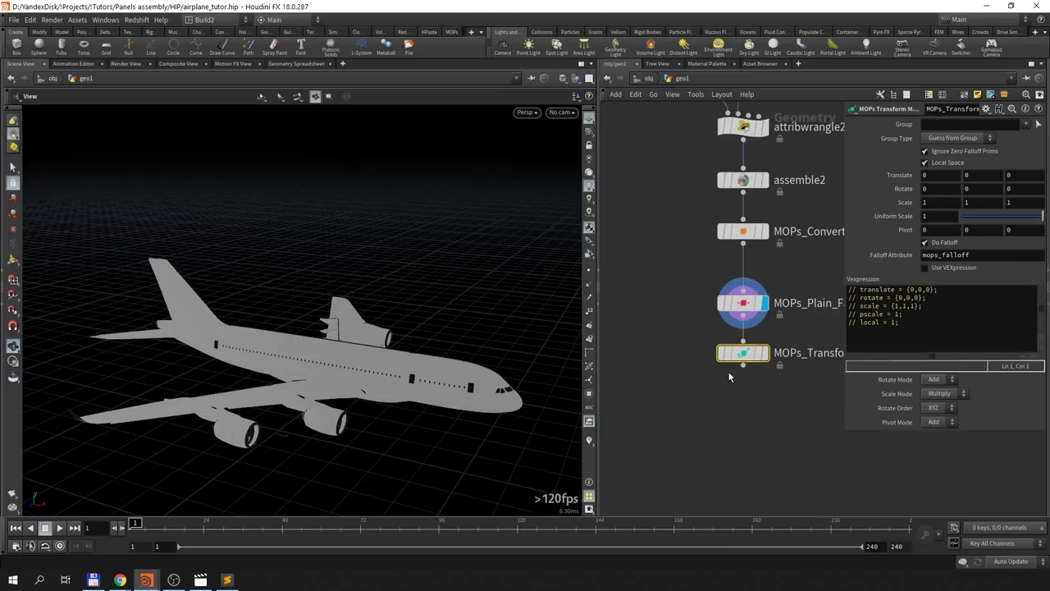
{"action": "left_click", "coordinate": [985, 256]}
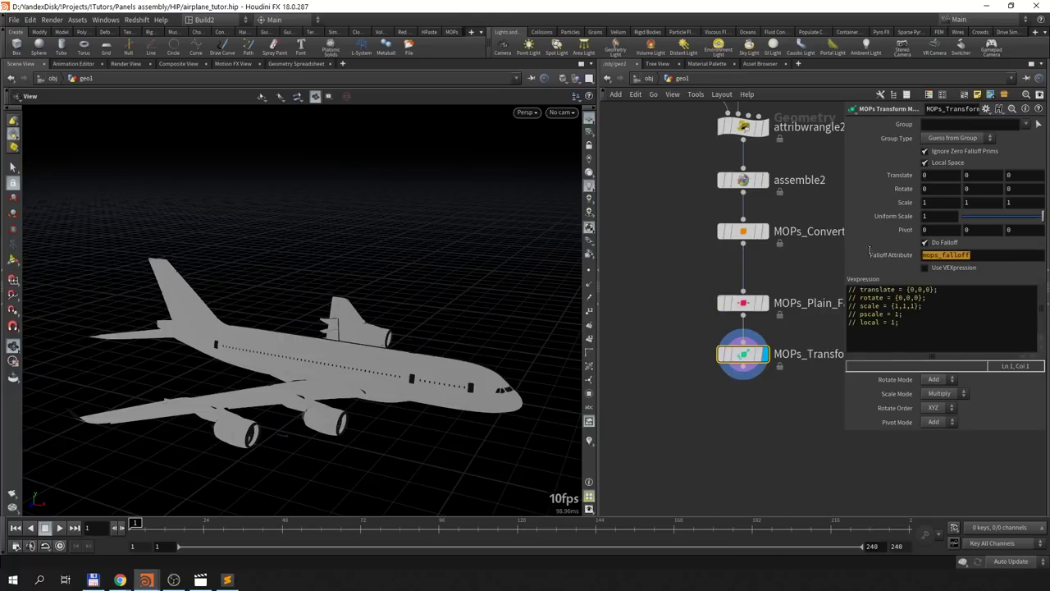
{"action": "key", "text": "h"}
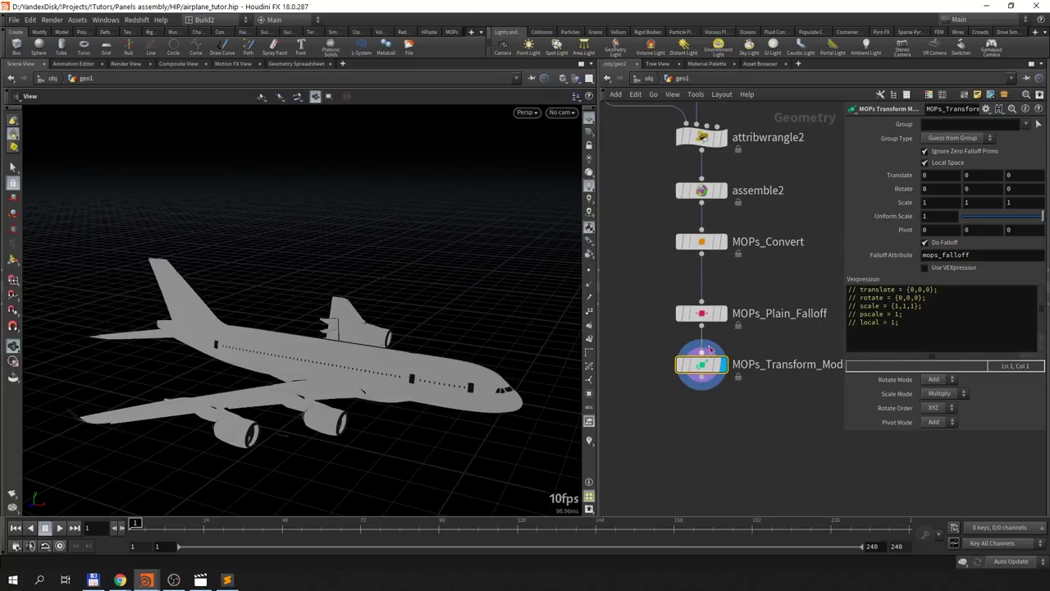
{"action": "left_click", "coordinate": [701, 314]}
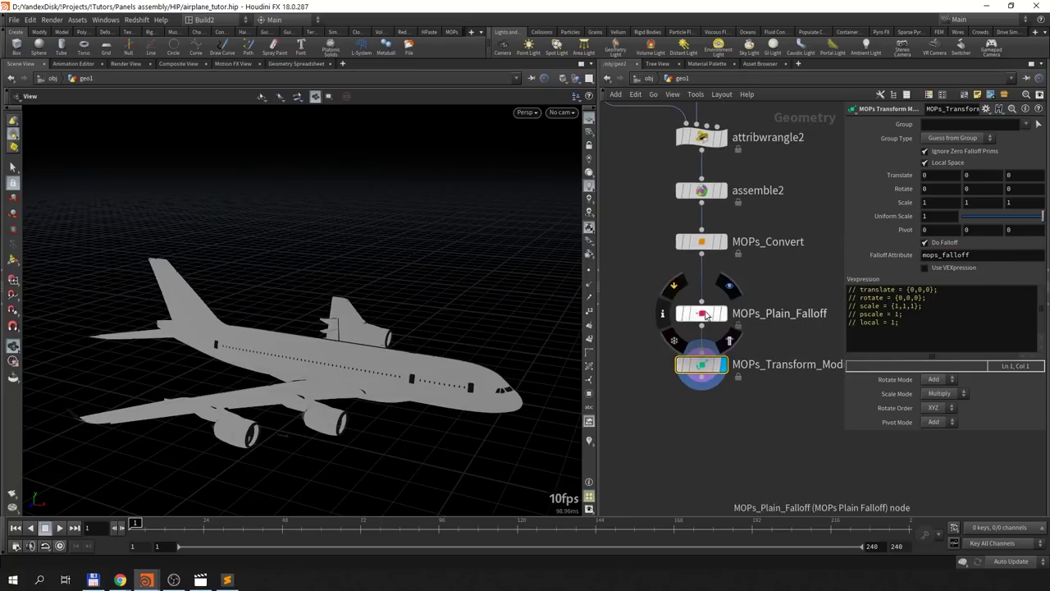
{"action": "left_click", "coordinate": [701, 364]}
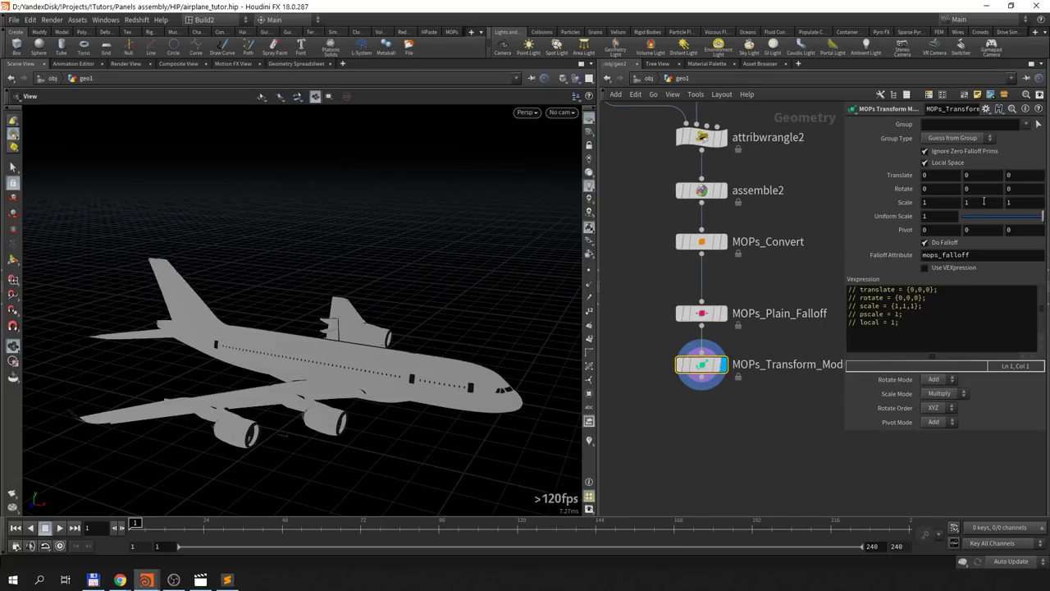
Step: Set the transform modifier's Translate Z to 0.1
{"action": "left_click", "coordinate": [1025, 175]}
{"action": "type", "text": "0.01"}
{"action": "key", "text": "Return"}
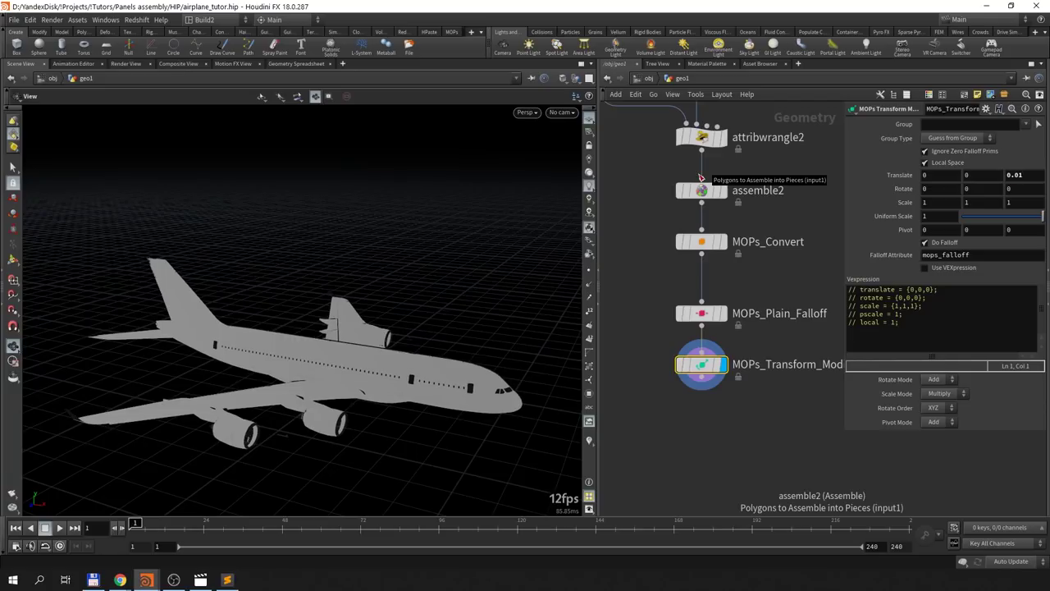
{"action": "left_click", "coordinate": [1025, 174]}
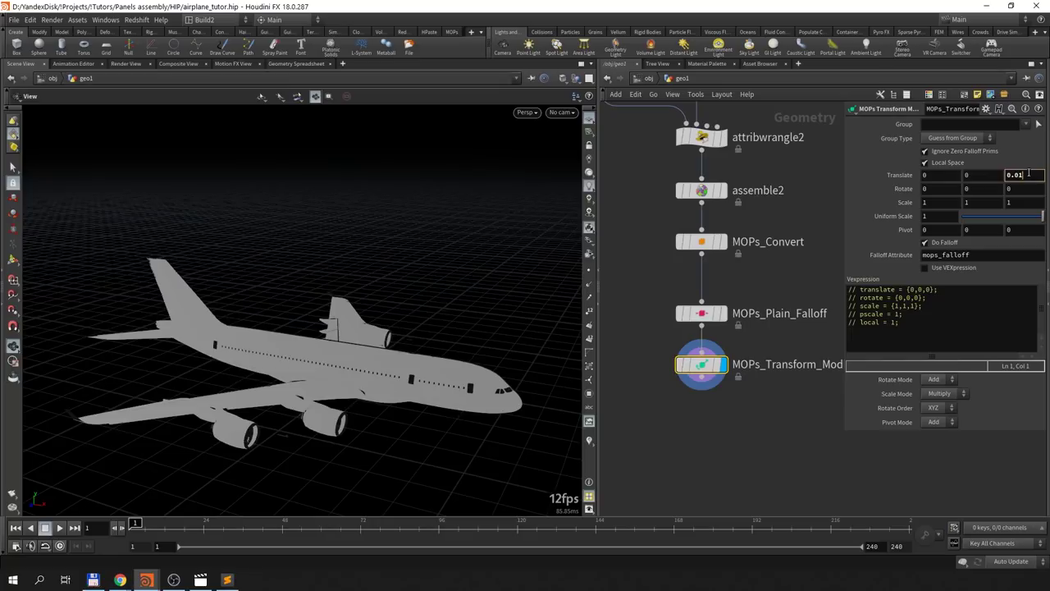
{"action": "type", "text": "1"}
{"action": "key", "text": "Return"}
{"action": "left_click_drag", "start_coordinate": [446, 374], "coordinate": [353, 385]}
Step: Slide MOPs_Plain_Falloff's Falloff Value down to preview, then return it to 1
{"action": "left_click", "coordinate": [701, 313]}
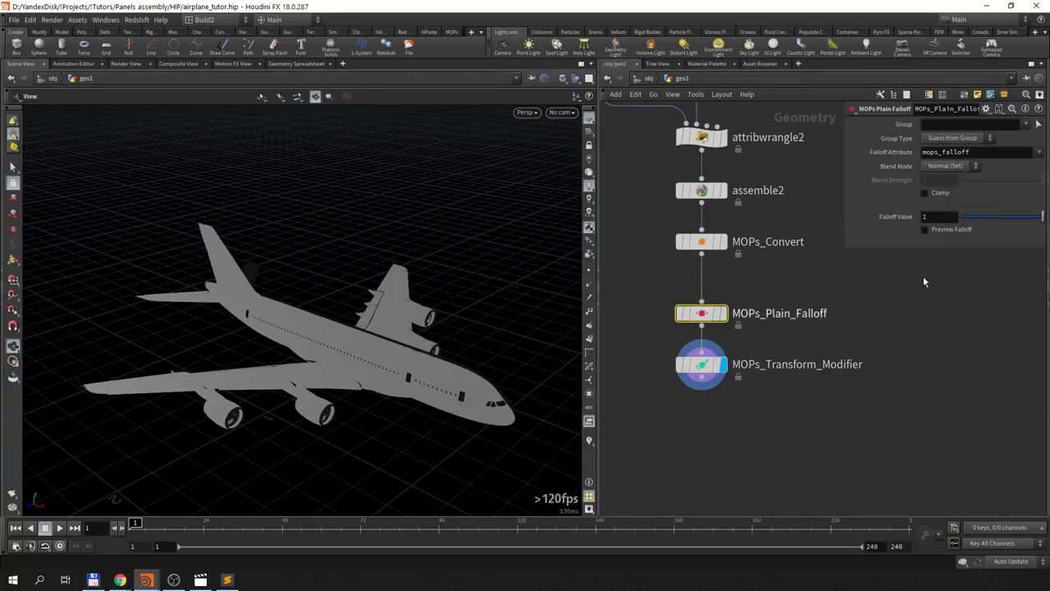
{"action": "mouse_move", "coordinate": [1038, 216]}
{"action": "left_mouse_down"}
{"action": "mouse_move", "coordinate": [881, 219]}
{"action": "mouse_move", "coordinate": [1041, 216]}
{"action": "left_mouse_up"}
{"action": "mouse_move", "coordinate": [352, 361]}
{"action": "left_mouse_down"}
{"action": "mouse_move", "coordinate": [440, 375]}
{"action": "mouse_move", "coordinate": [440, 364]}
{"action": "left_mouse_up"}
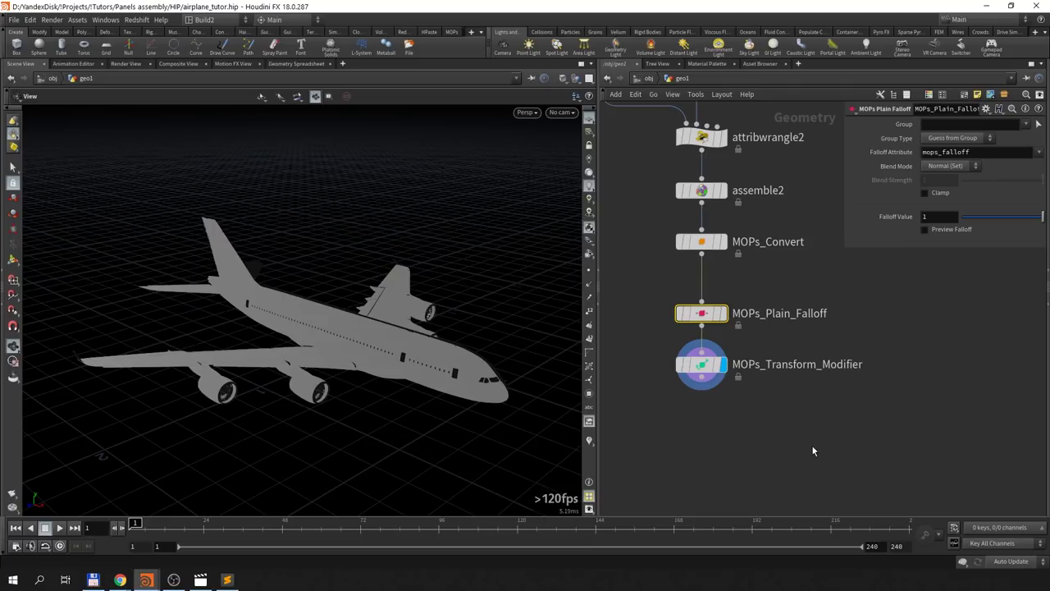
{"action": "mouse_move", "coordinate": [485, 403]}
{"action": "left_mouse_down"}
{"action": "mouse_move", "coordinate": [450, 394]}
{"action": "mouse_move", "coordinate": [465, 370]}
{"action": "mouse_move", "coordinate": [356, 343]}
{"action": "mouse_move", "coordinate": [511, 347]}
{"action": "mouse_move", "coordinate": [525, 382]}
{"action": "mouse_move", "coordinate": [533, 378]}
{"action": "mouse_move", "coordinate": [507, 375]}
{"action": "left_mouse_up"}
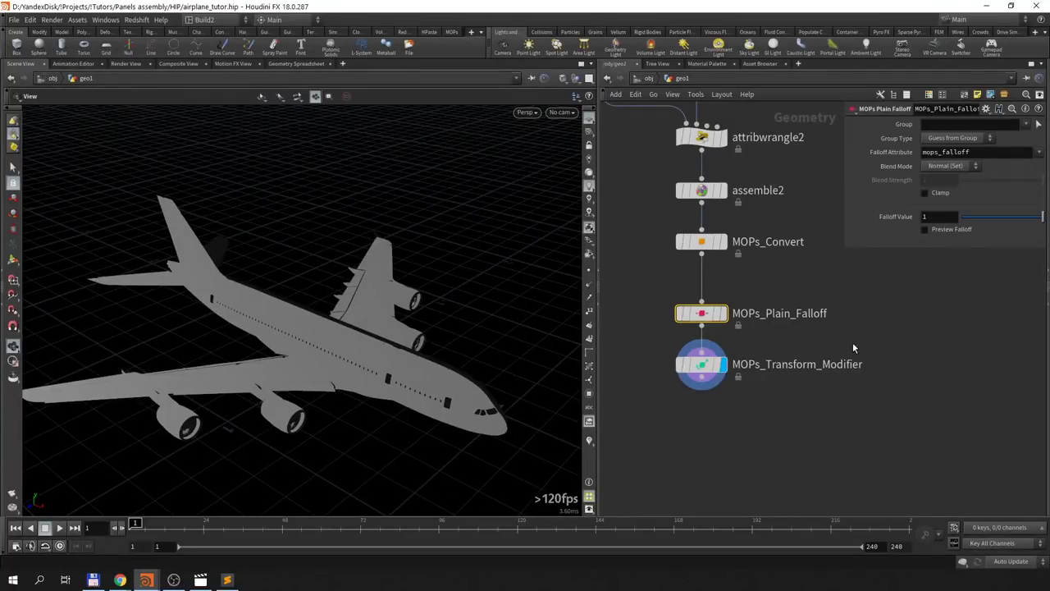
{"action": "scroll", "coordinate": [853, 348], "scroll_direction": "down", "scroll_amount": 3}
Step: Insert a Normal node between attribwrangle2 and assemble2
{"action": "scroll", "coordinate": [869, 386], "scroll_direction": "down", "scroll_amount": 3}
{"action": "scroll", "coordinate": [857, 373], "scroll_direction": "down", "scroll_amount": 2}
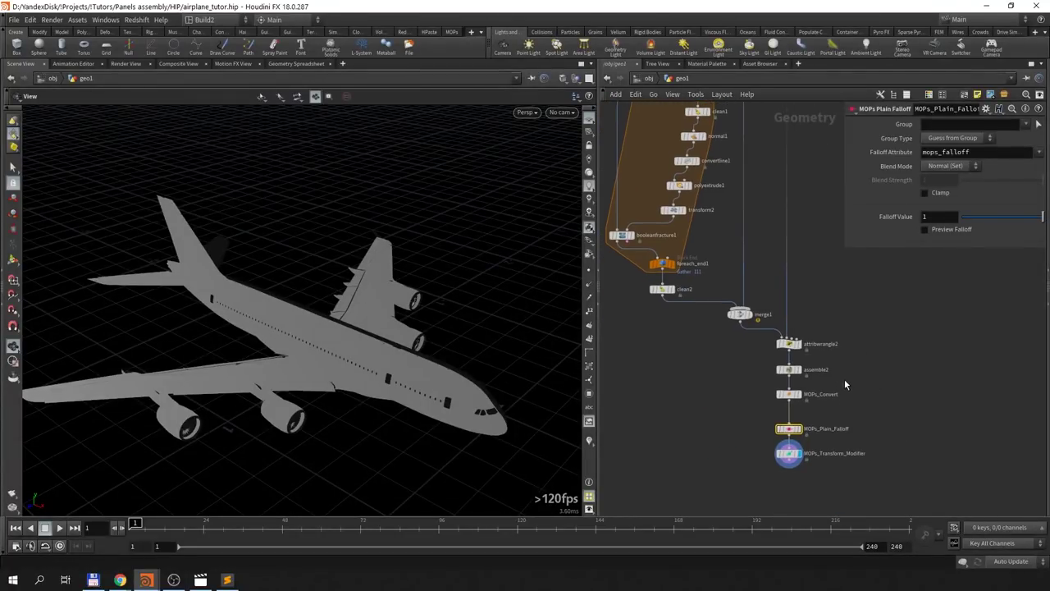
{"action": "scroll", "coordinate": [844, 379], "scroll_direction": "up", "scroll_amount": 2}
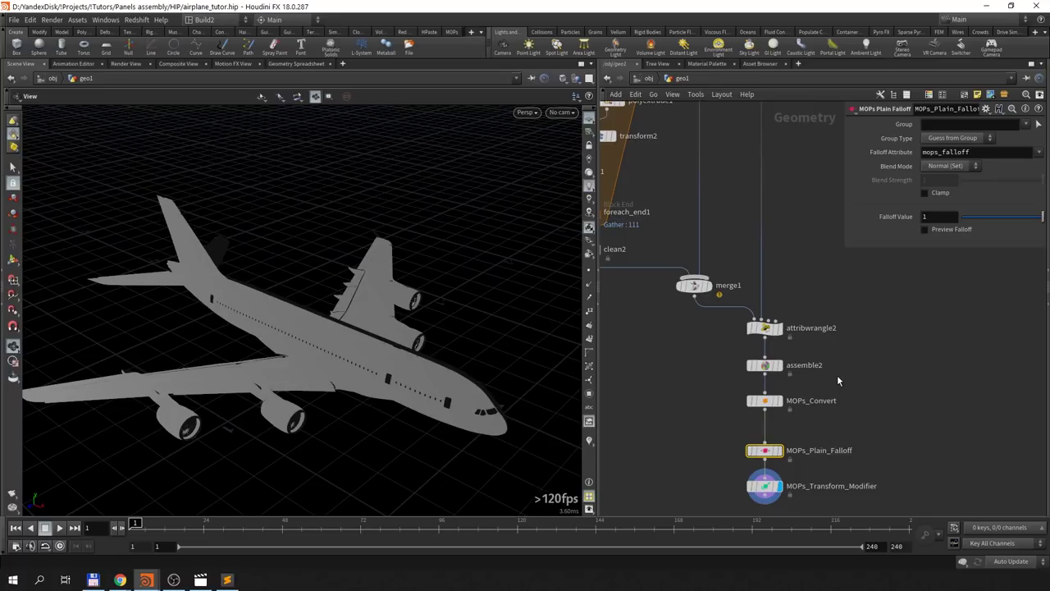
{"action": "key", "text": "Tab"}
{"action": "key", "text": "Escape"}
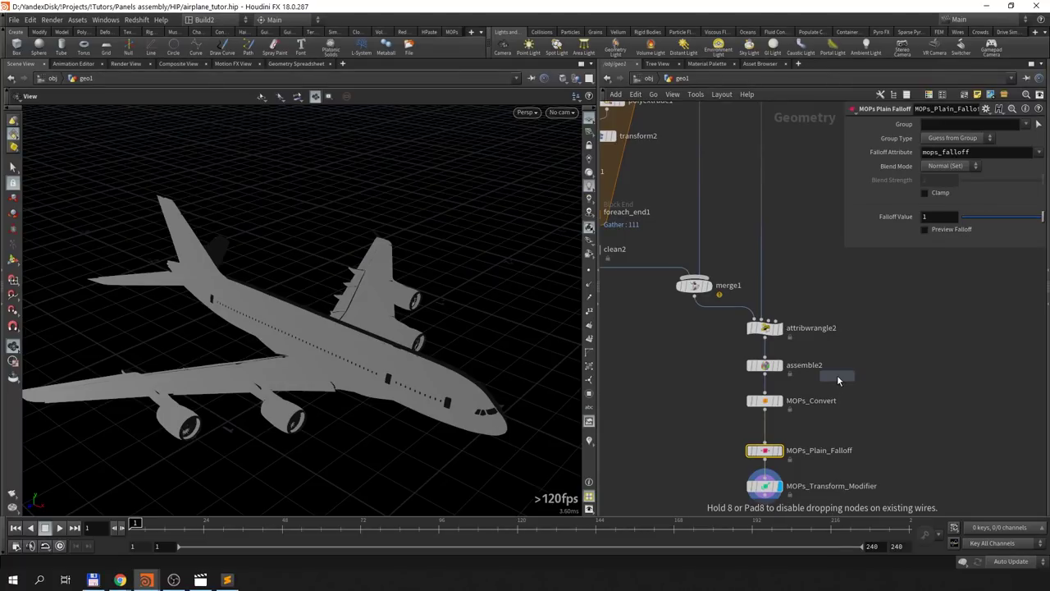
{"action": "left_click", "coordinate": [765, 353]}
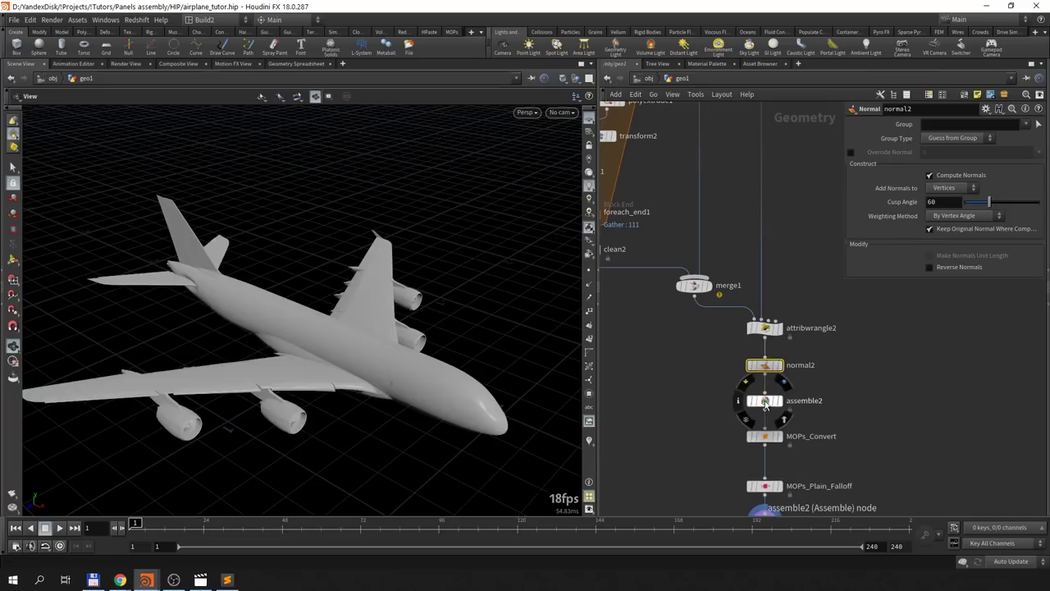
Step: Set assemble2's Transfer Attributes to N so the pieces shade smoothly
{"action": "left_click", "coordinate": [765, 401]}
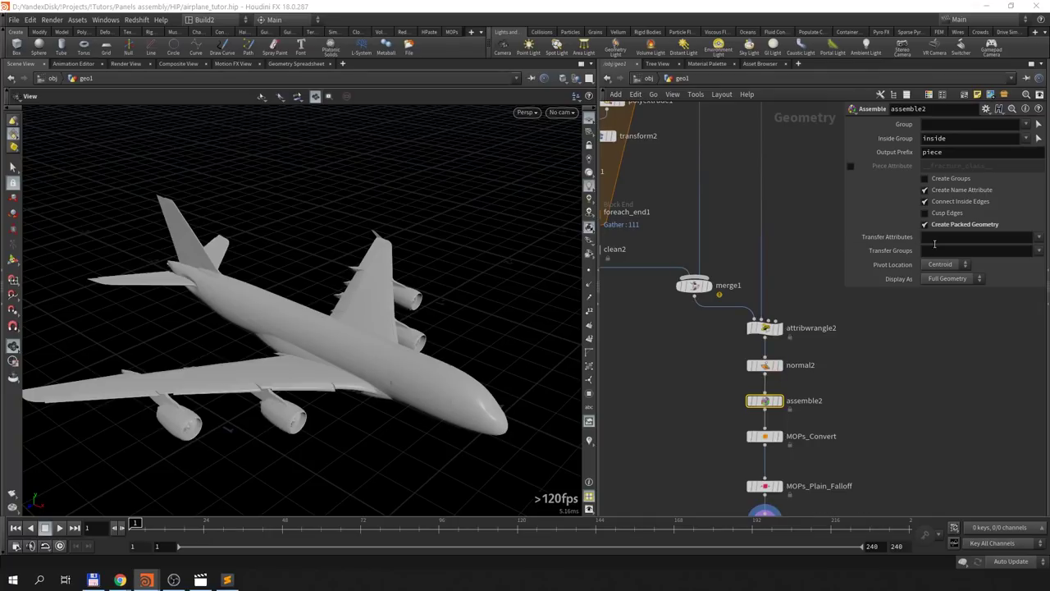
{"action": "left_click", "coordinate": [936, 238]}
{"action": "type", "text": "N"}
{"action": "key", "text": "Return"}
{"action": "middle_click_drag", "start_coordinate": [855, 352], "coordinate": [829, 270]}
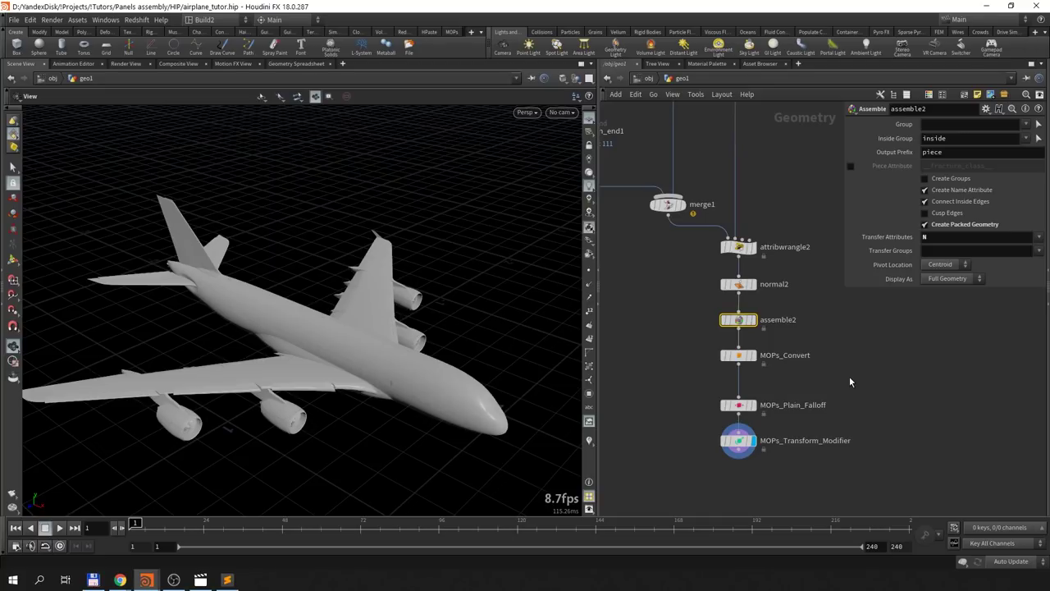
Step: Insert MOPs Reorient between MOPs_Convert and MOPs_Plain_Falloff and read its missing-orient-attribute error
{"action": "key", "text": "Tab"}
{"action": "type", "text": "mop"}
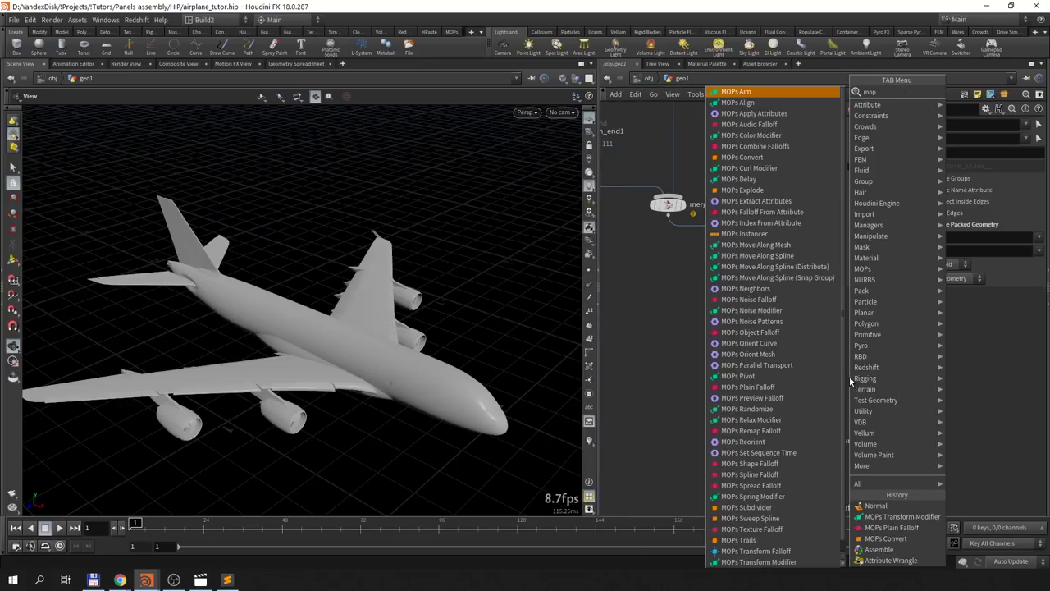
{"action": "key", "text": "BackSpace"}
{"action": "key", "text": "BackSpace"}
{"action": "key", "text": "BackSpace"}
{"action": "type", "text": "null"}
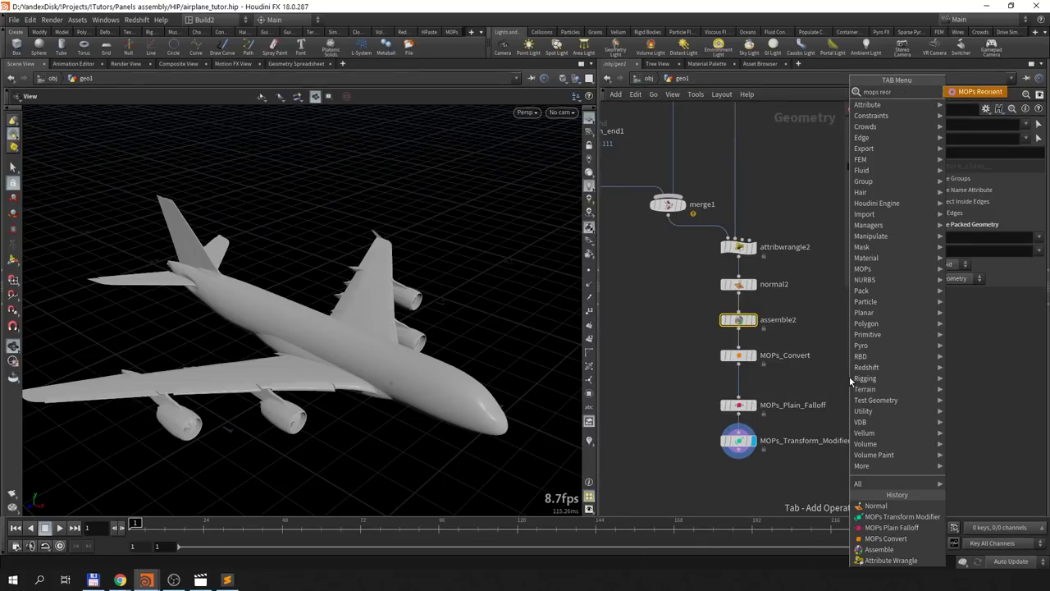
{"action": "key", "text": "Return"}
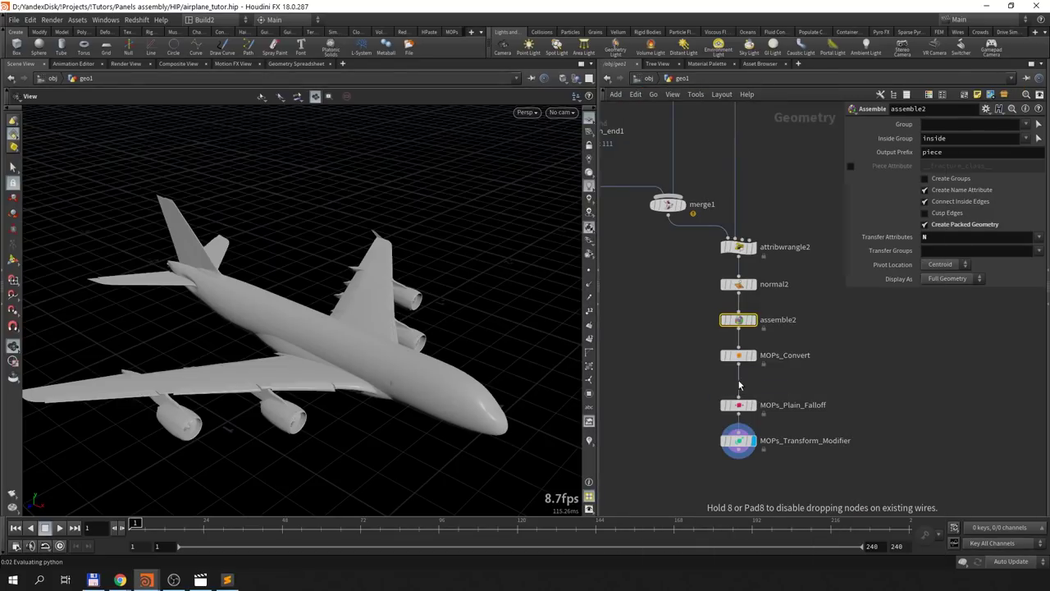
{"action": "left_click", "coordinate": [739, 390]}
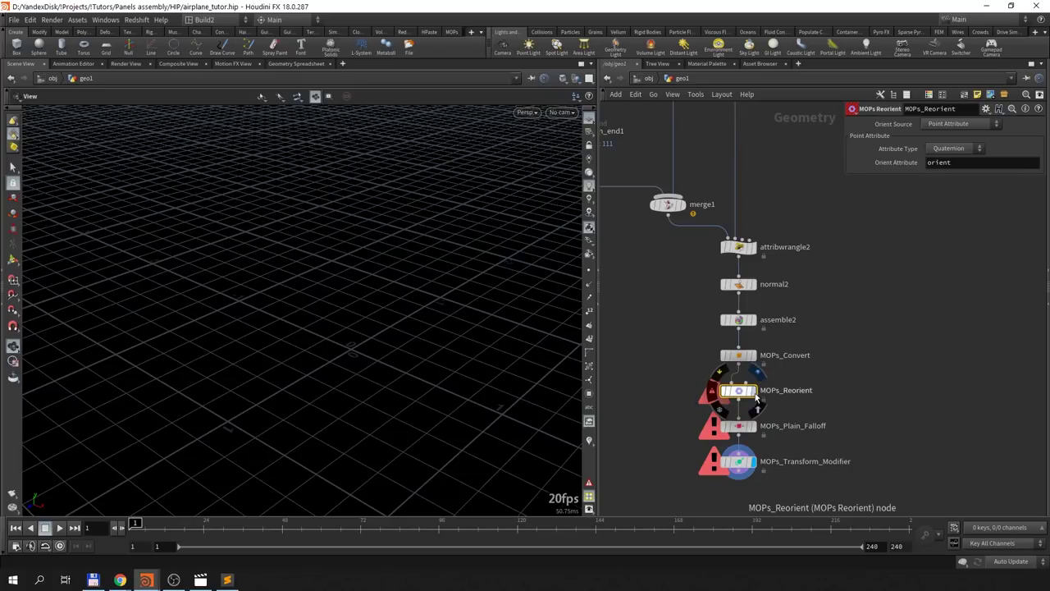
{"action": "middle_click", "coordinate": [741, 390]}
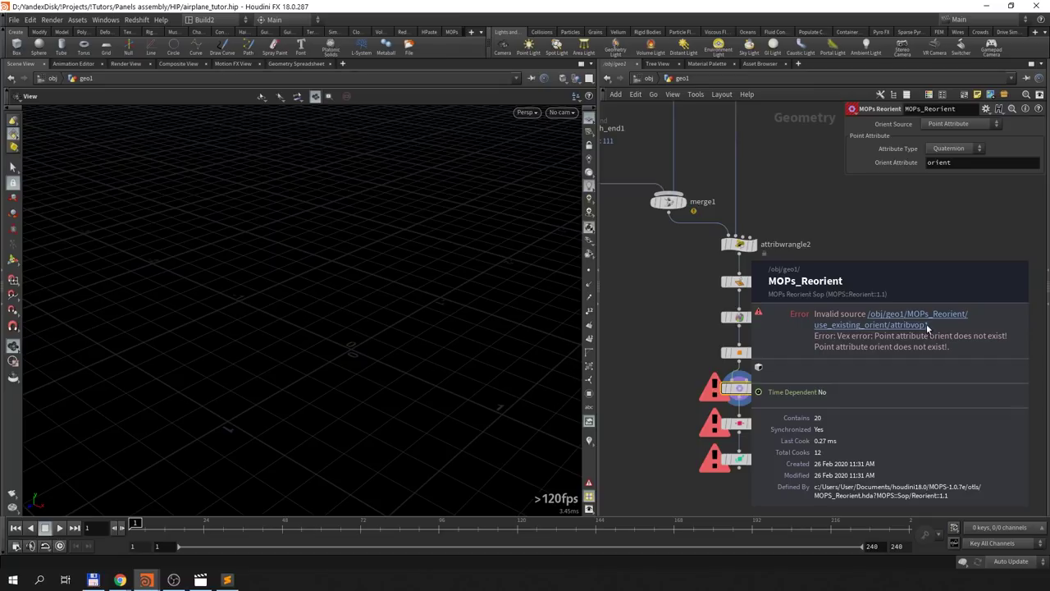
{"action": "left_click", "coordinate": [980, 162]}
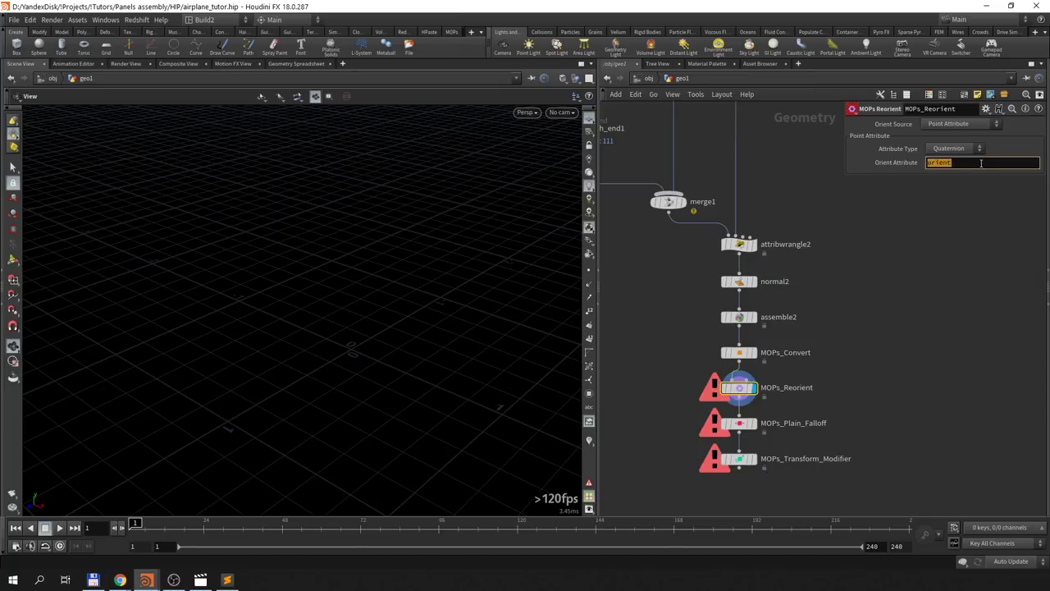
{"action": "left_click", "coordinate": [863, 357]}
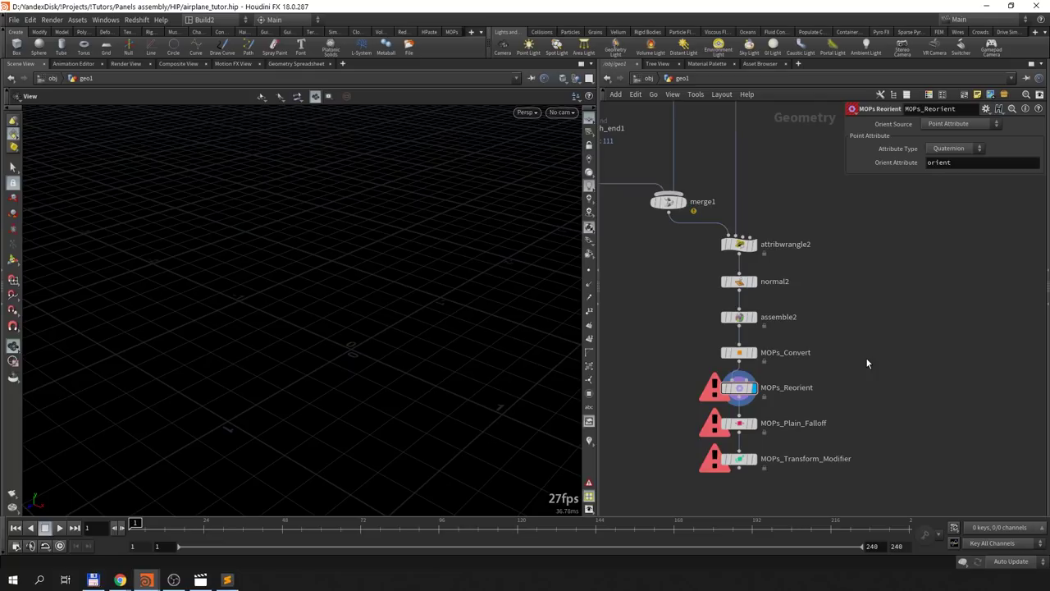
Step: Insert a new Attribute Wrangle (attribwrangle4) after MOPs_Convert
{"action": "key", "text": "Tab"}
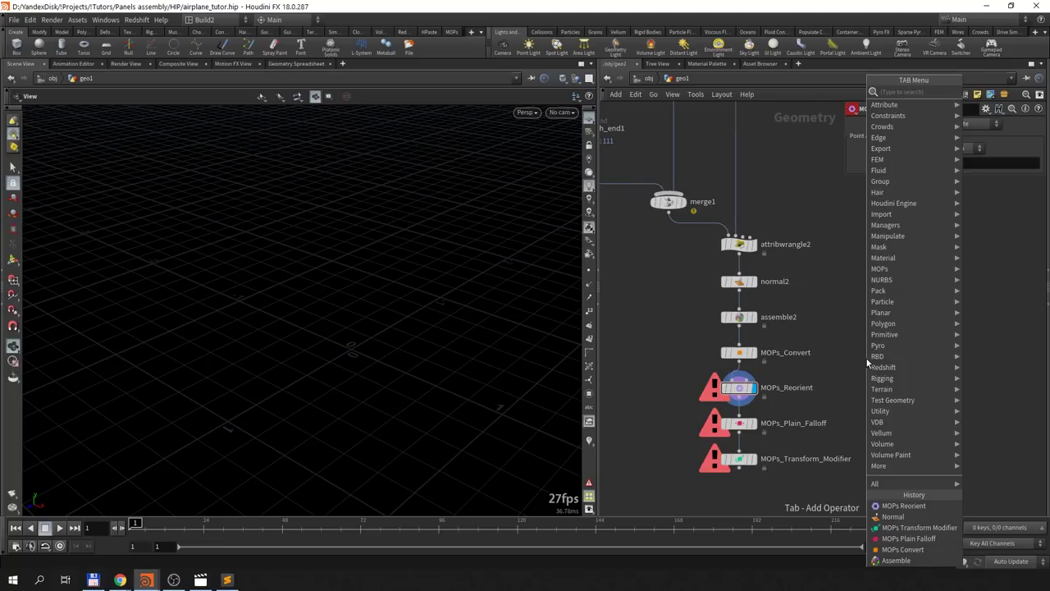
{"action": "key", "text": "Return"}
{"action": "left_click", "coordinate": [866, 360]}
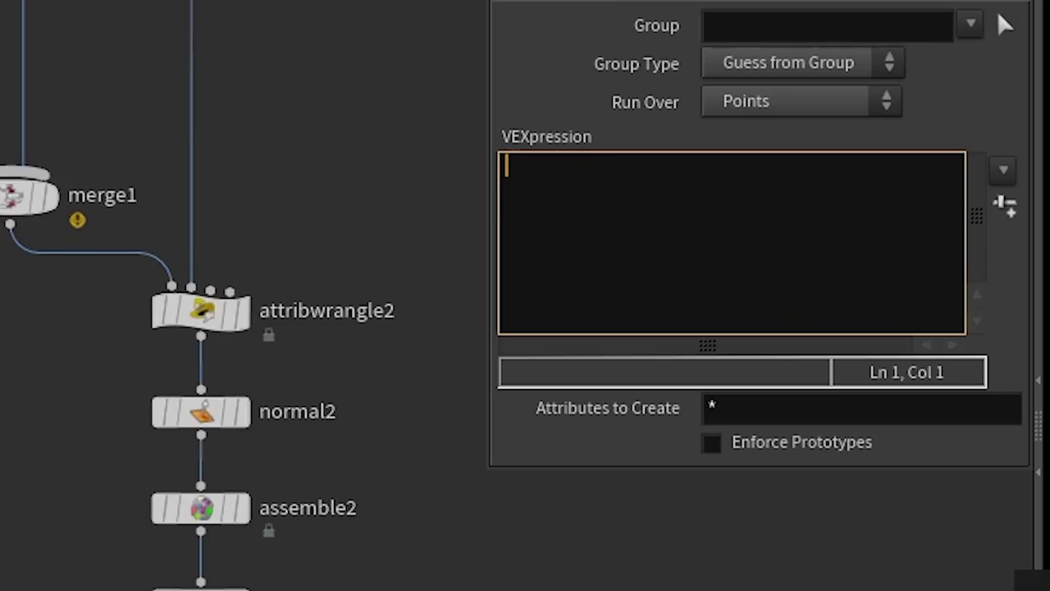
Step: Write 'matrix3 m = maketransform(@N, {0,1,0});' in the new wrangle's VEX code
{"action": "type", "text": "matri"}
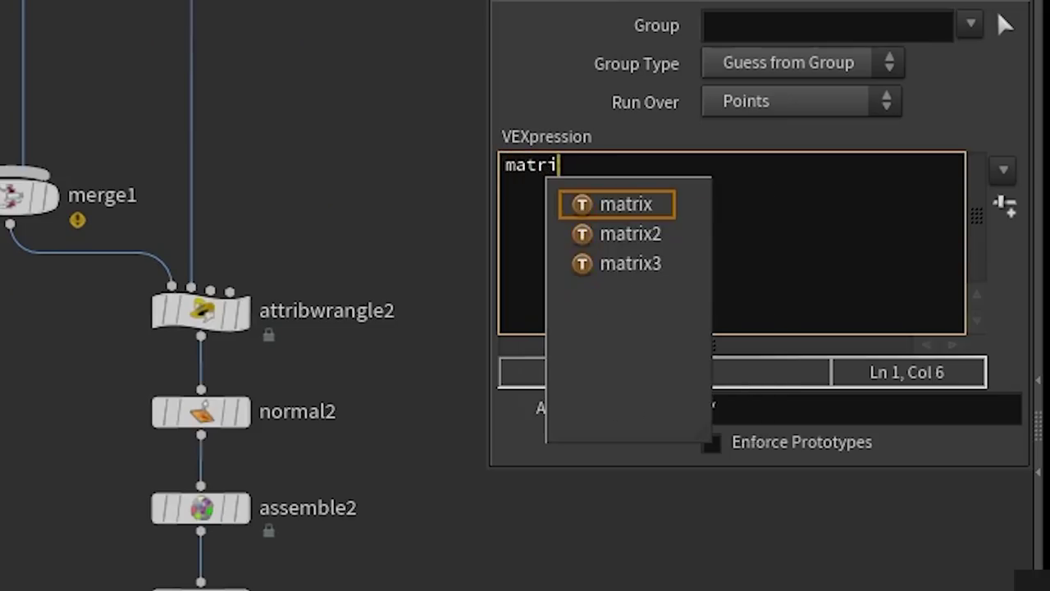
{"action": "type", "text": "x3 m = make"}
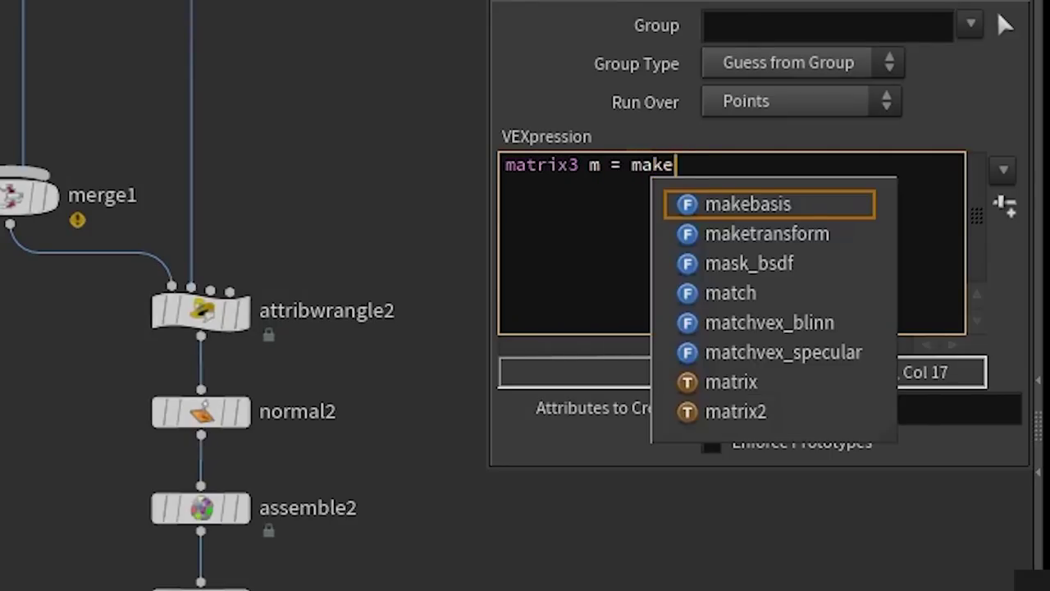
{"action": "key", "text": "Down"}
{"action": "key", "text": "Return"}
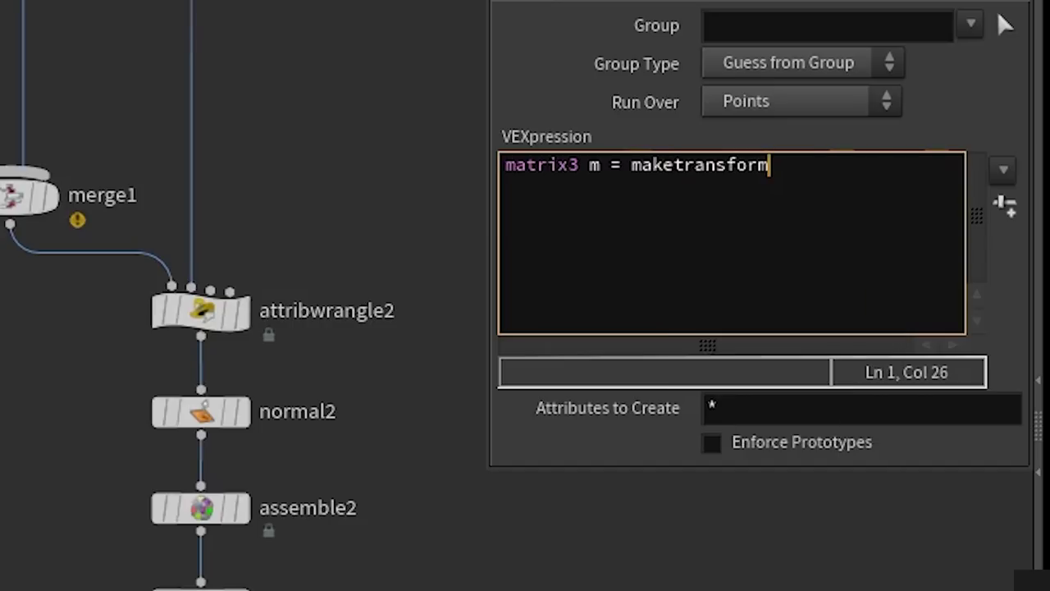
{"action": "type", "text": "();"}
{"action": "key", "text": "Left"}
{"action": "key", "text": "Left"}
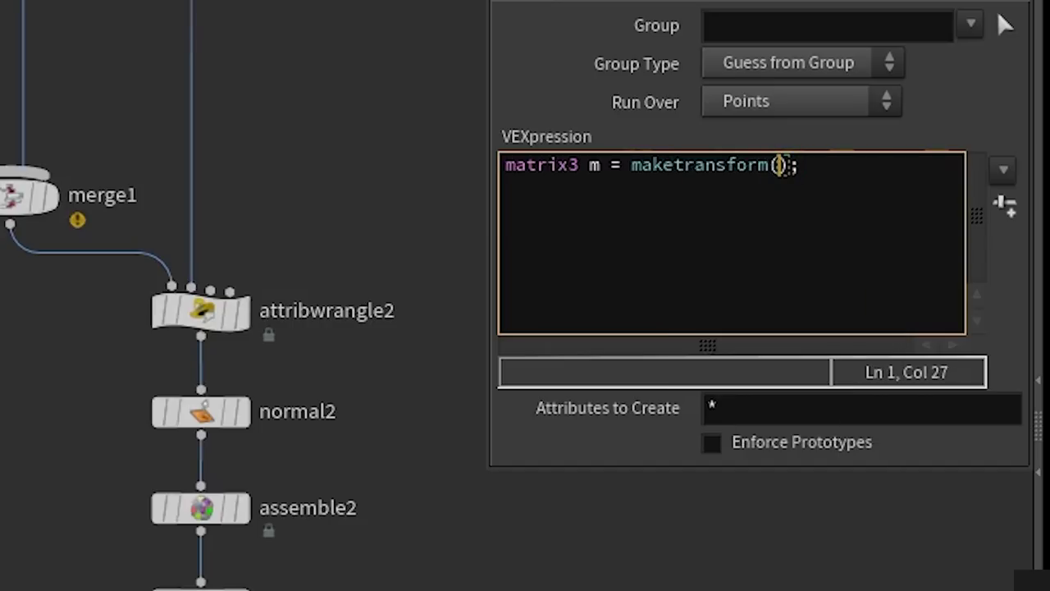
{"action": "type", "text": "@N"}
{"action": "key", "text": "Escape"}
{"action": "type", "text": ", {}"}
{"action": "key", "text": "Left"}
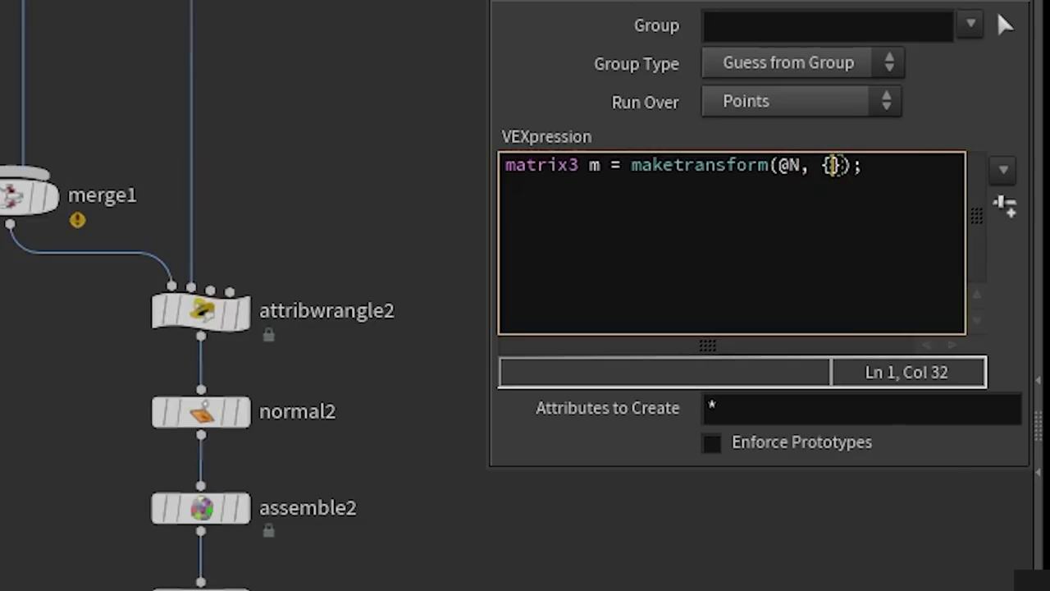
{"action": "type", "text": "0,"}
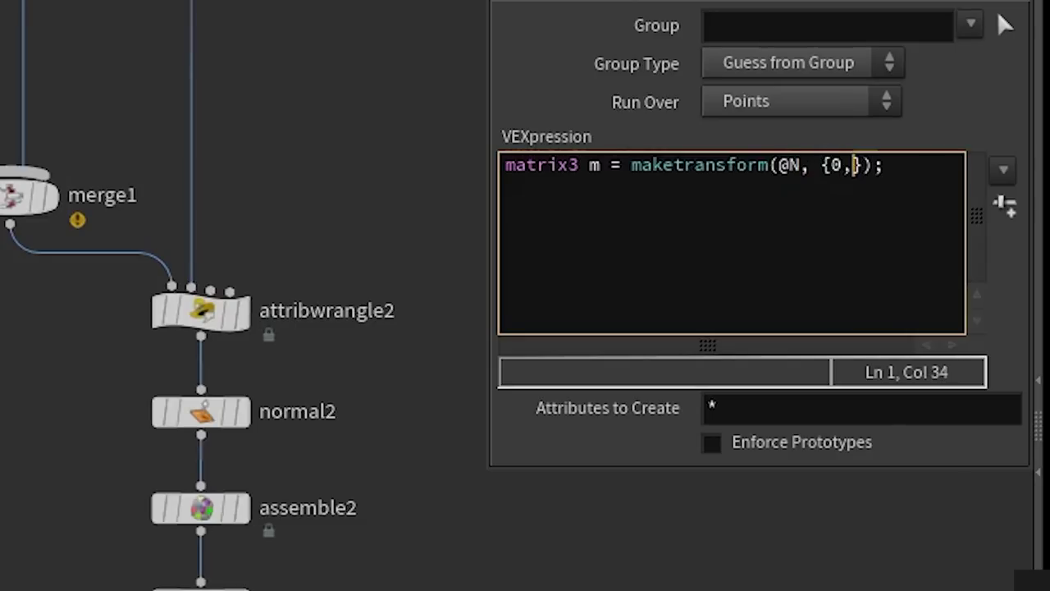
{"action": "type", "text": "1,0"}
{"action": "key", "text": "Right"}
{"action": "key", "text": "Right"}
{"action": "key", "text": "End"}
{"action": "key", "text": "Return"}
{"action": "type", "text": "@"}
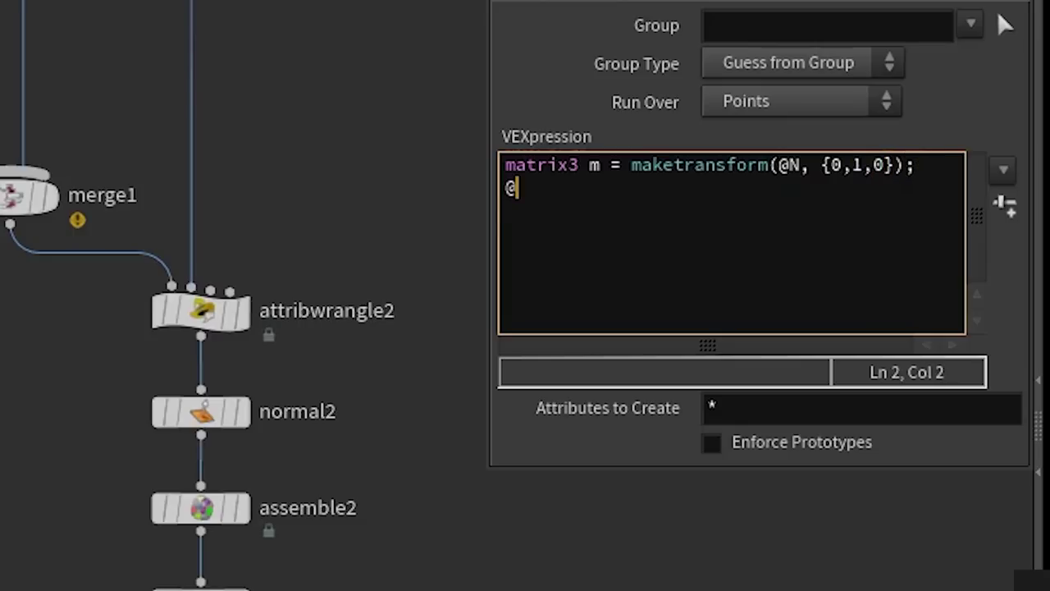
{"action": "type", "text": "orient = "}
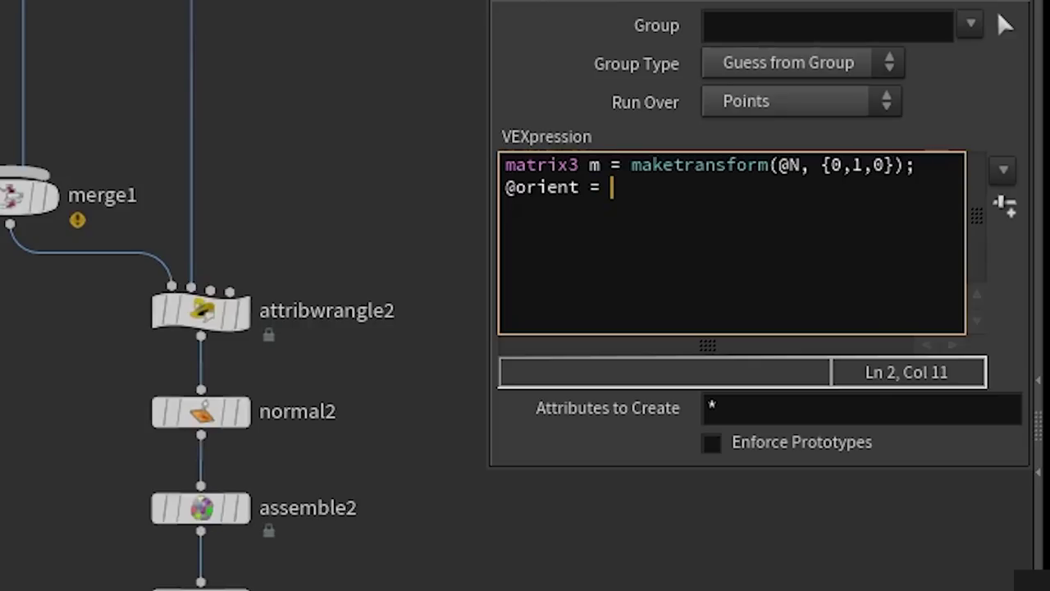
{"action": "type", "text": "qu"}
{"action": "key", "text": "Return"}
{"action": "type", "text": "();"}
{"action": "key", "text": "Left"}
{"action": "key", "text": "Left"}
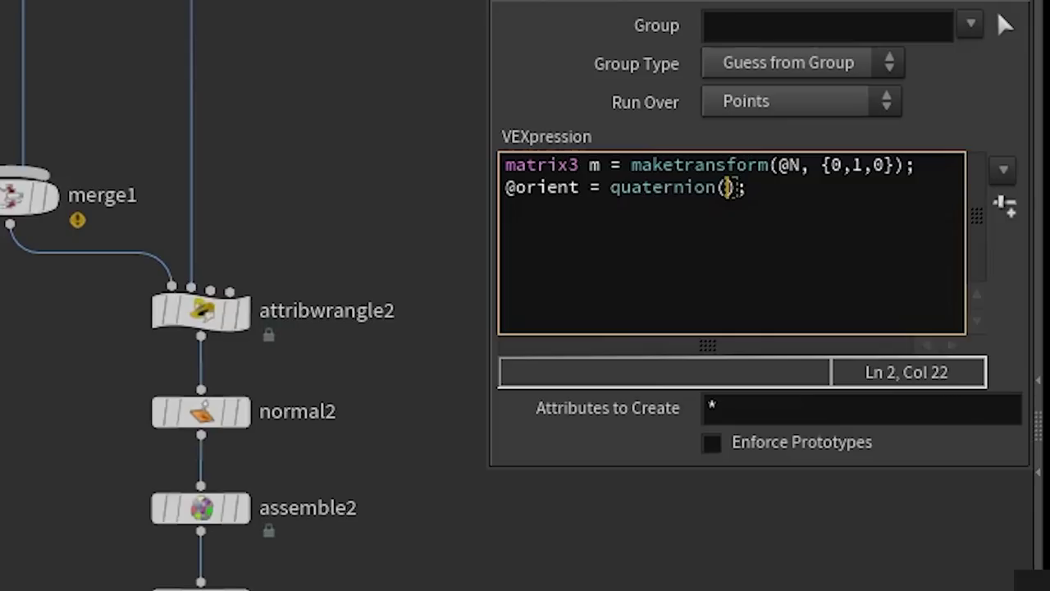
{"action": "type", "text": "m"}
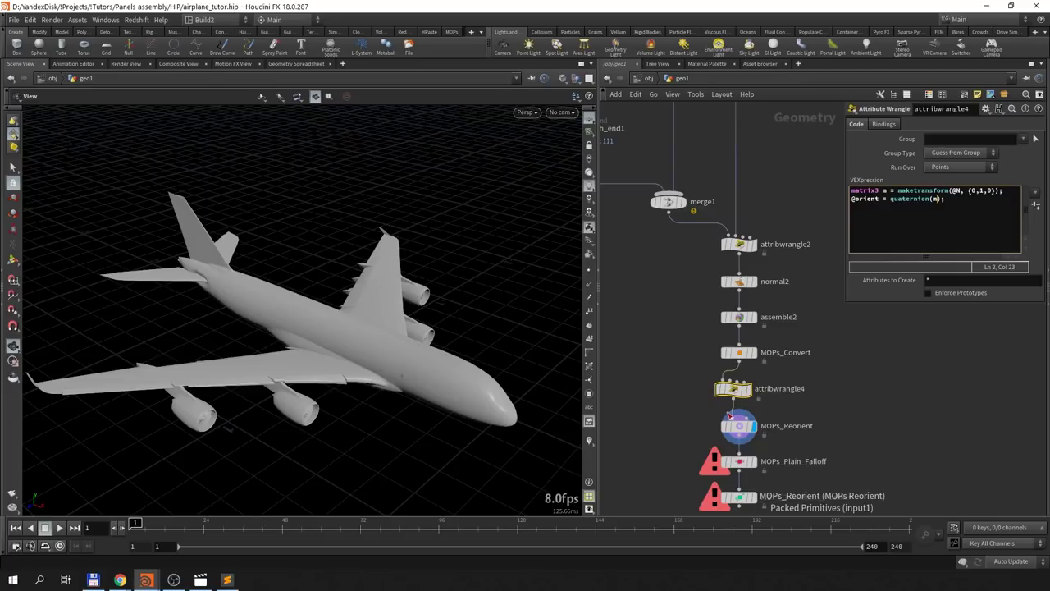
Step: Select MOPs_Reorient and display its oriented packed pieces in the viewport
{"action": "left_click", "coordinate": [739, 425]}
{"action": "middle_click_drag", "start_coordinate": [905, 429], "coordinate": [905, 406]}
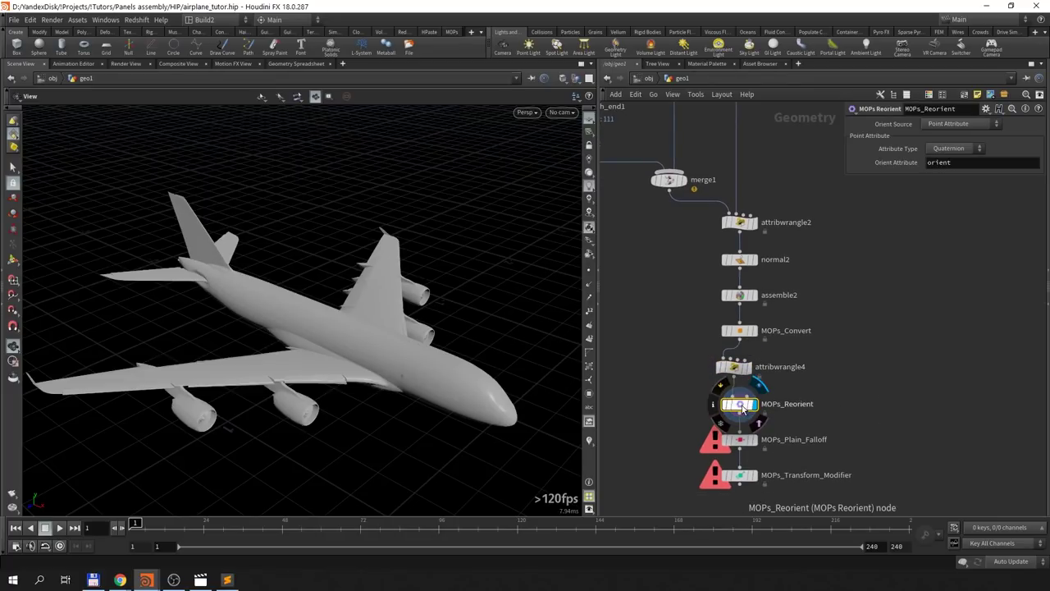
{"action": "left_click", "coordinate": [753, 404]}
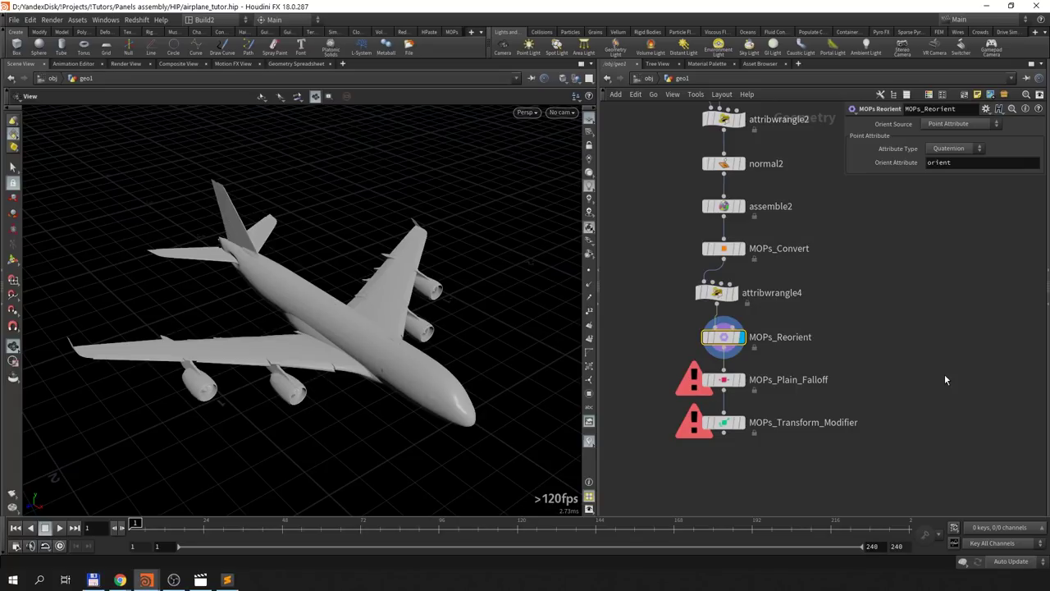
Step: Create a MOPs Visualize Frame node off MOPs_Reorient and display its orientation axes
{"action": "key", "text": "Tab"}
{"action": "type", "text": "mops vi"}
{"action": "key", "text": "Return"}
{"action": "key", "text": "i"}
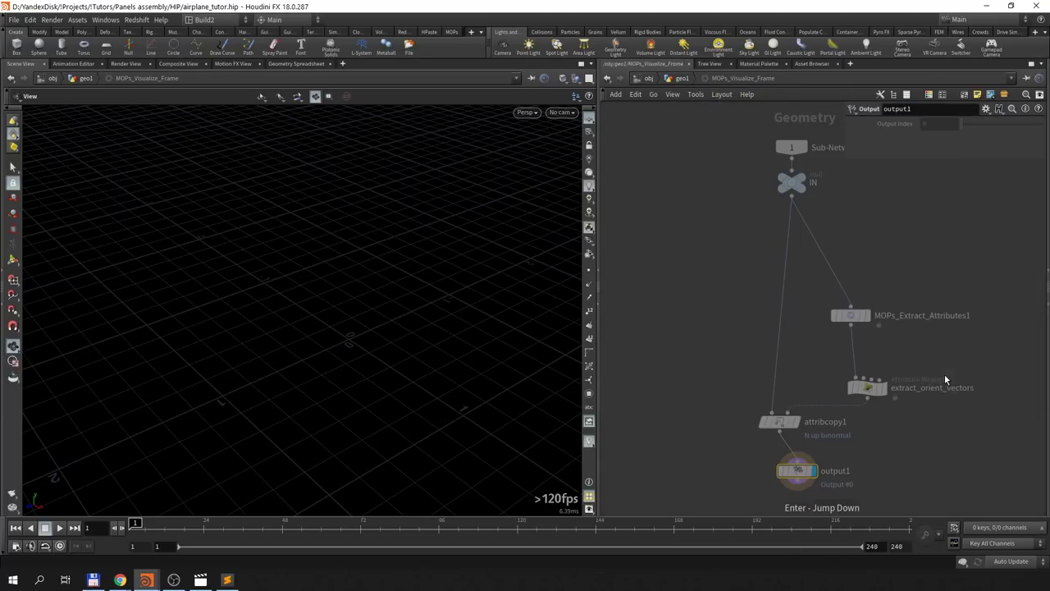
{"action": "left_click", "coordinate": [676, 79]}
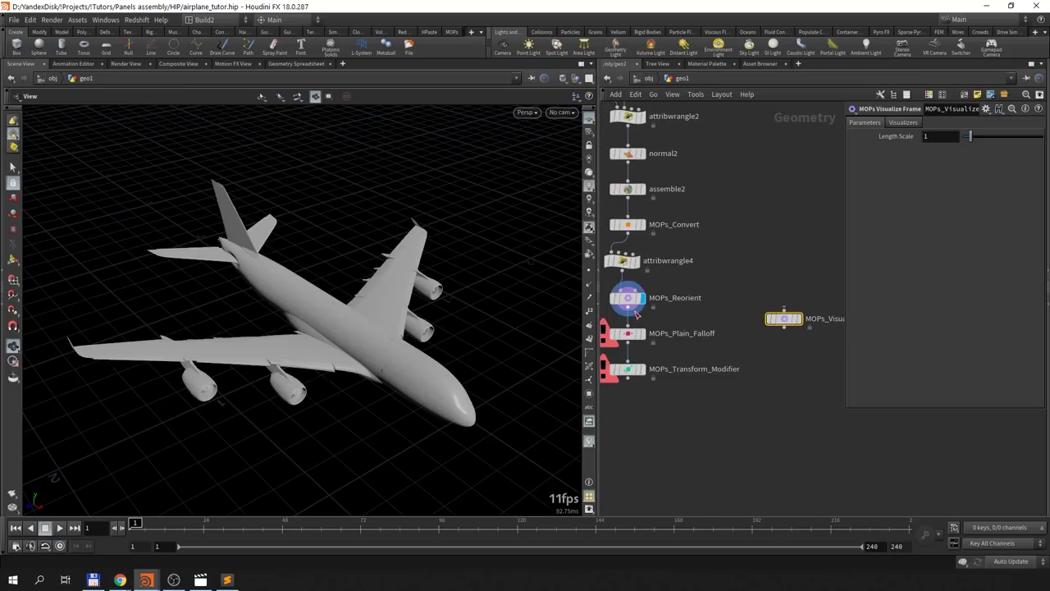
{"action": "left_click", "coordinate": [801, 319]}
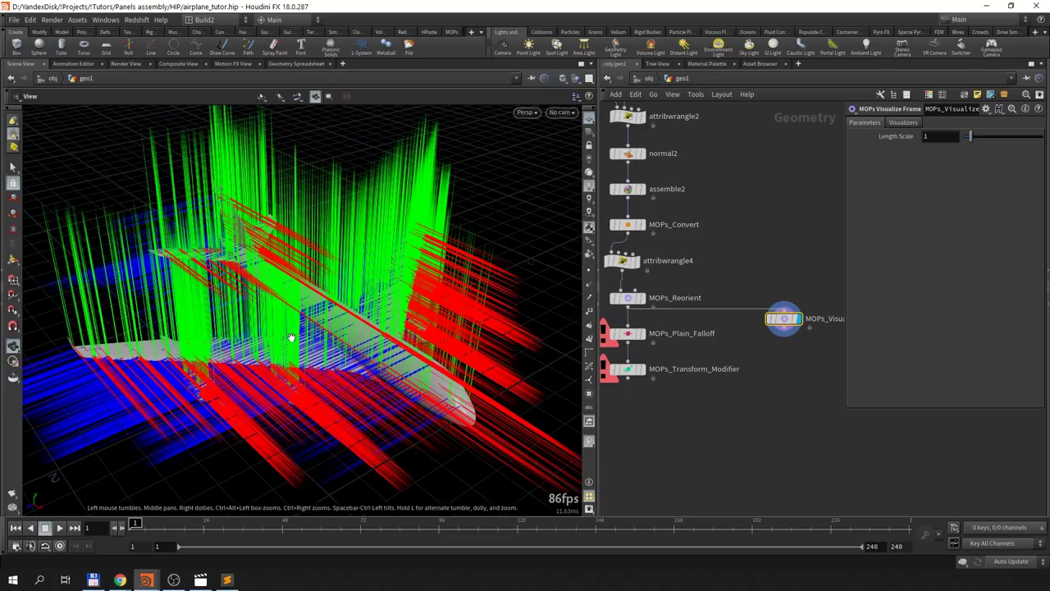
{"action": "left_click", "coordinate": [74, 64]}
{"action": "left_click", "coordinate": [27, 66]}
{"action": "mouse_move", "coordinate": [330, 284]}
{"action": "left_mouse_down"}
{"action": "mouse_move", "coordinate": [288, 285]}
{"action": "mouse_move", "coordinate": [333, 300]}
{"action": "mouse_move", "coordinate": [308, 329]}
{"action": "left_mouse_up"}
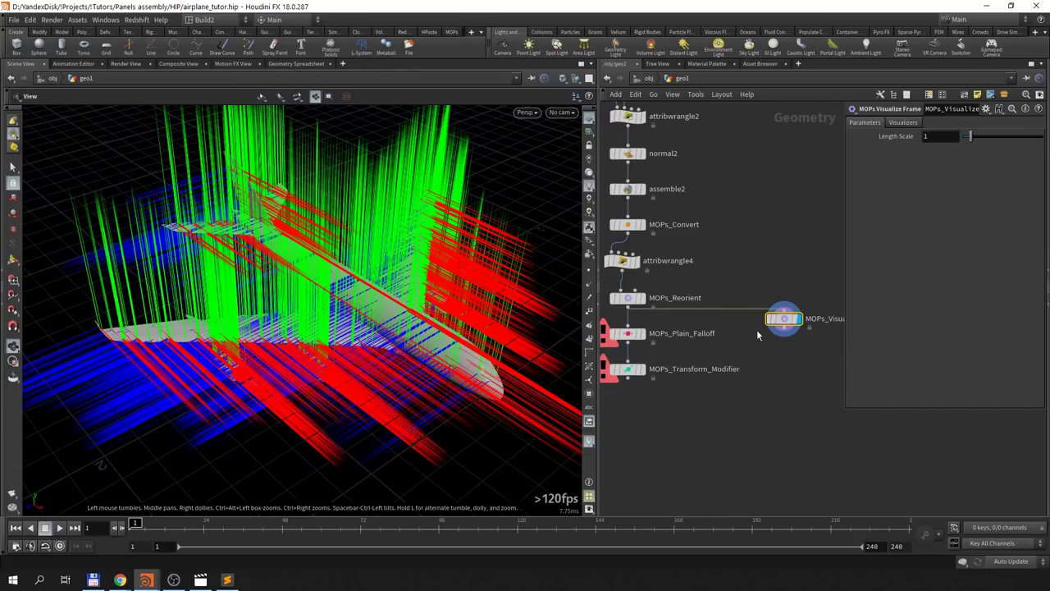
Step: Set the visualizer's Length Scale to 0.1 to shorten the axes
{"action": "double_click", "coordinate": [943, 135]}
{"action": "type", "text": "0.1"}
{"action": "key", "text": "Return"}
{"action": "mouse_move", "coordinate": [370, 287]}
{"action": "left_mouse_down"}
{"action": "mouse_move", "coordinate": [458, 282]}
{"action": "mouse_move", "coordinate": [420, 325]}
{"action": "mouse_move", "coordinate": [460, 328]}
{"action": "left_mouse_up"}
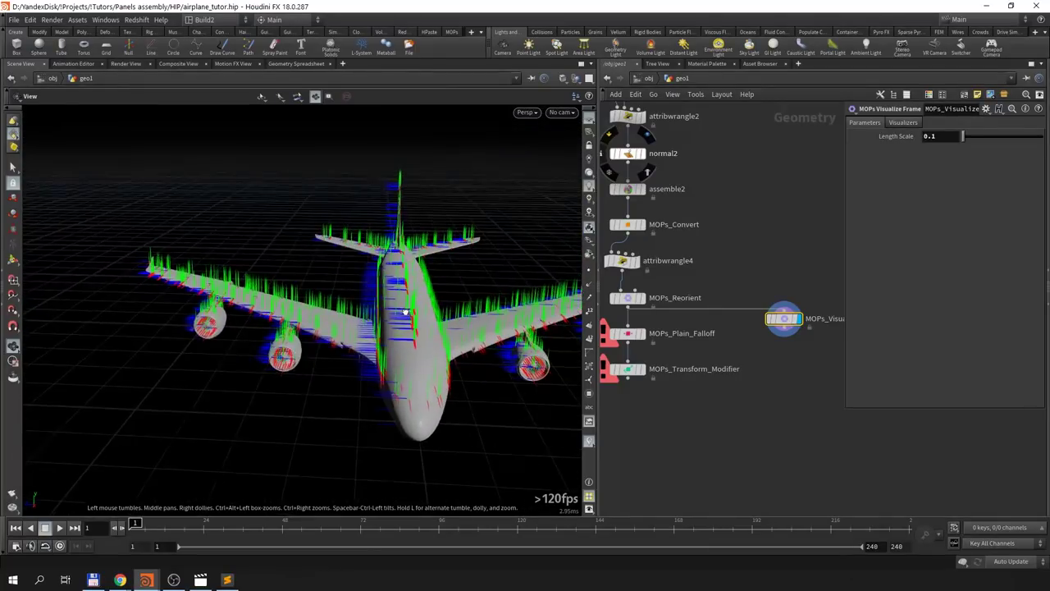
{"action": "left_click", "coordinate": [671, 233]}
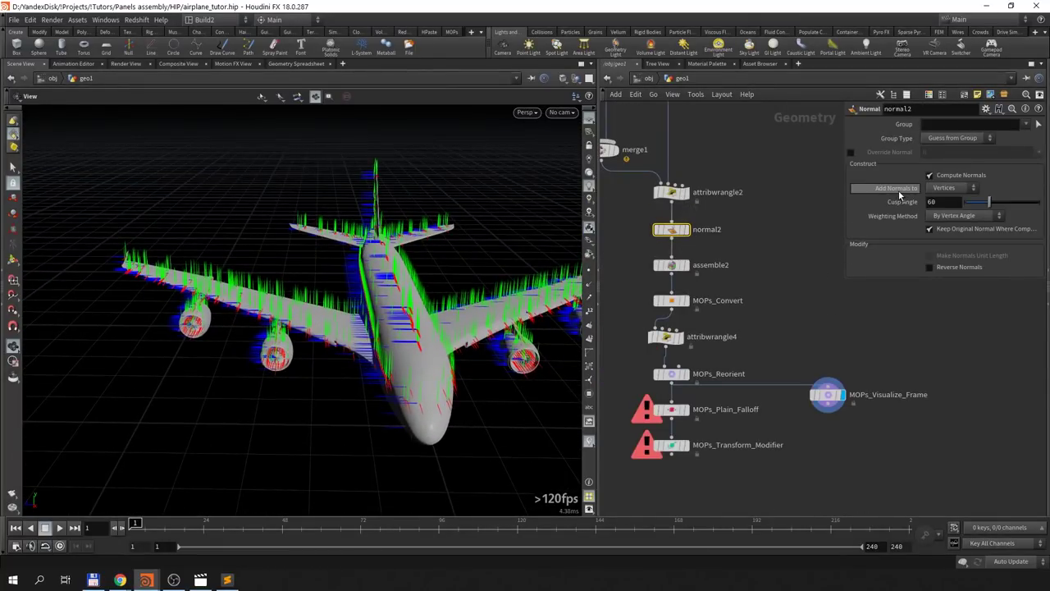
Step: Set normal2 to add its normals to Points
{"action": "left_click", "coordinate": [955, 189]}
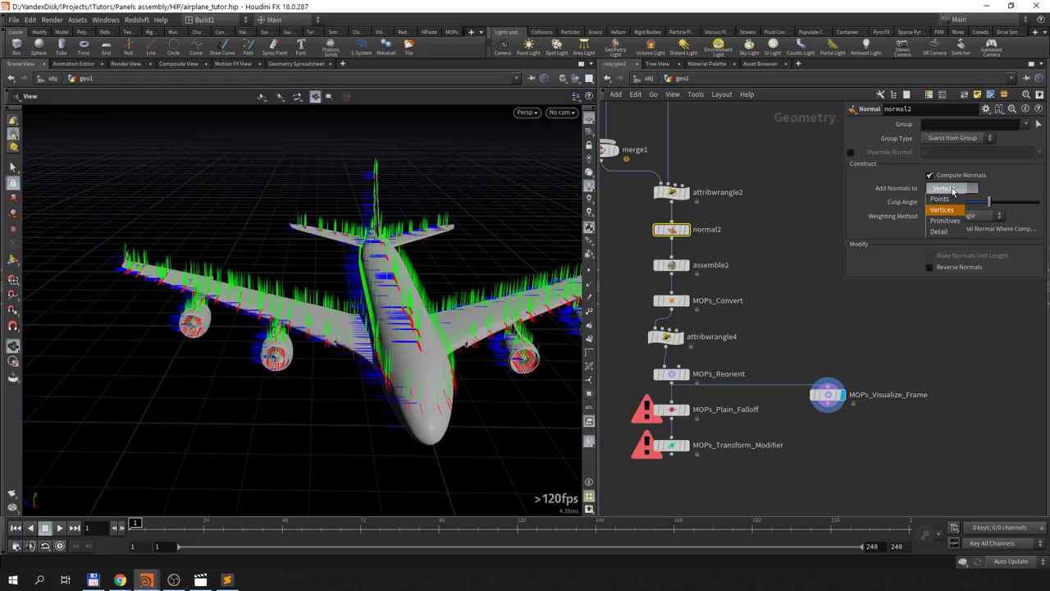
{"action": "left_click", "coordinate": [942, 200]}
{"action": "mouse_move", "coordinate": [468, 310]}
{"action": "left_mouse_down"}
{"action": "mouse_move", "coordinate": [439, 341]}
{"action": "mouse_move", "coordinate": [369, 312]}
{"action": "mouse_move", "coordinate": [450, 298]}
{"action": "mouse_move", "coordinate": [328, 307]}
{"action": "mouse_move", "coordinate": [373, 320]}
{"action": "left_mouse_up"}
Step: Display MOPs_Transform_Modifier and drop MOPs_Plain_Falloff's value to 0 so the airplane is whole
{"action": "middle_click_drag", "start_coordinate": [822, 453], "coordinate": [836, 435]}
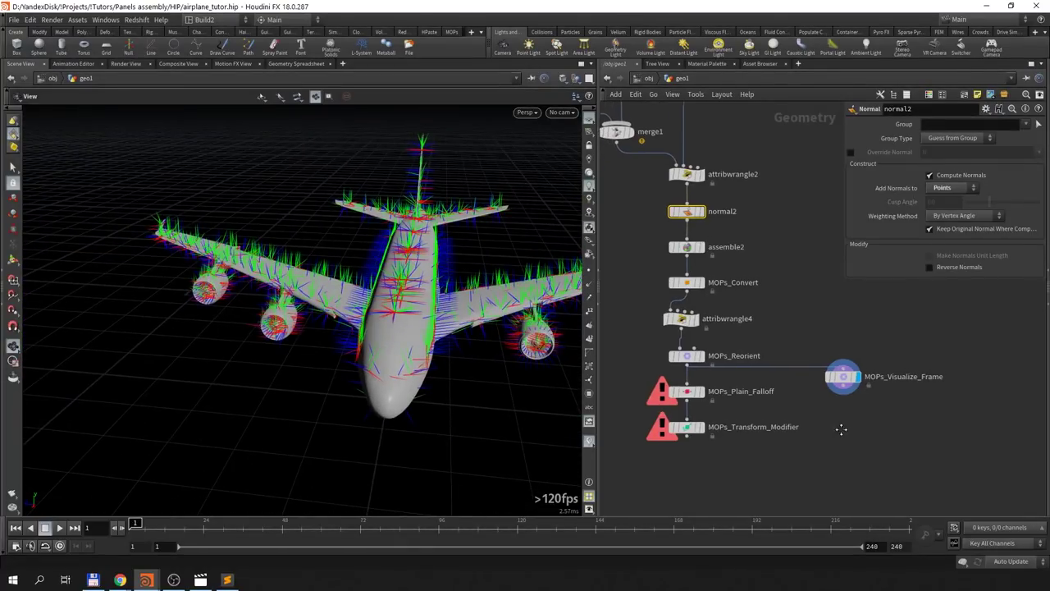
{"action": "left_click", "coordinate": [701, 424]}
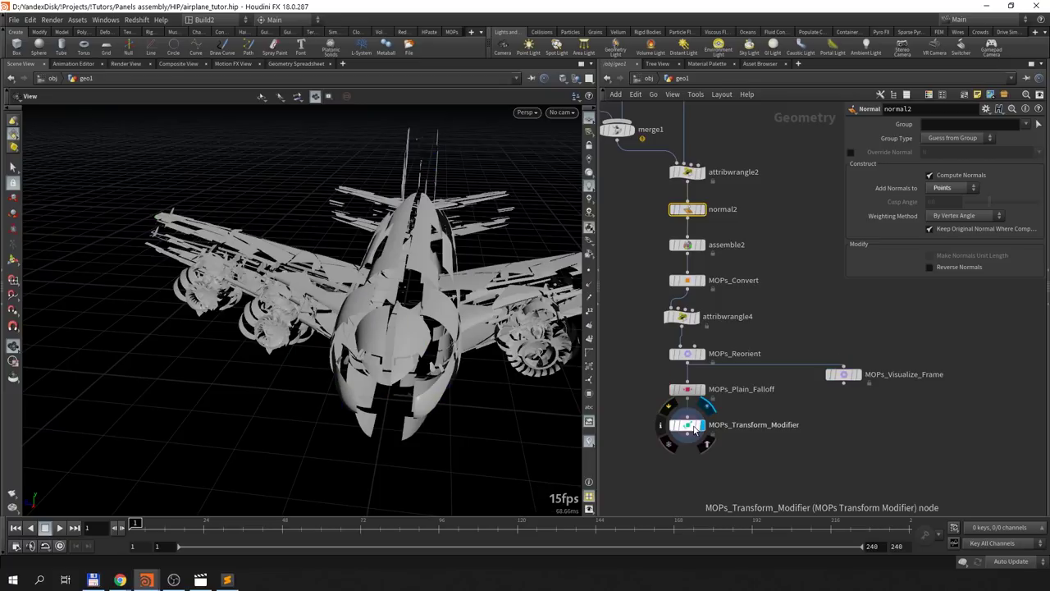
{"action": "left_click", "coordinate": [691, 419]}
{"action": "left_click_drag", "start_coordinate": [459, 361], "coordinate": [386, 375]}
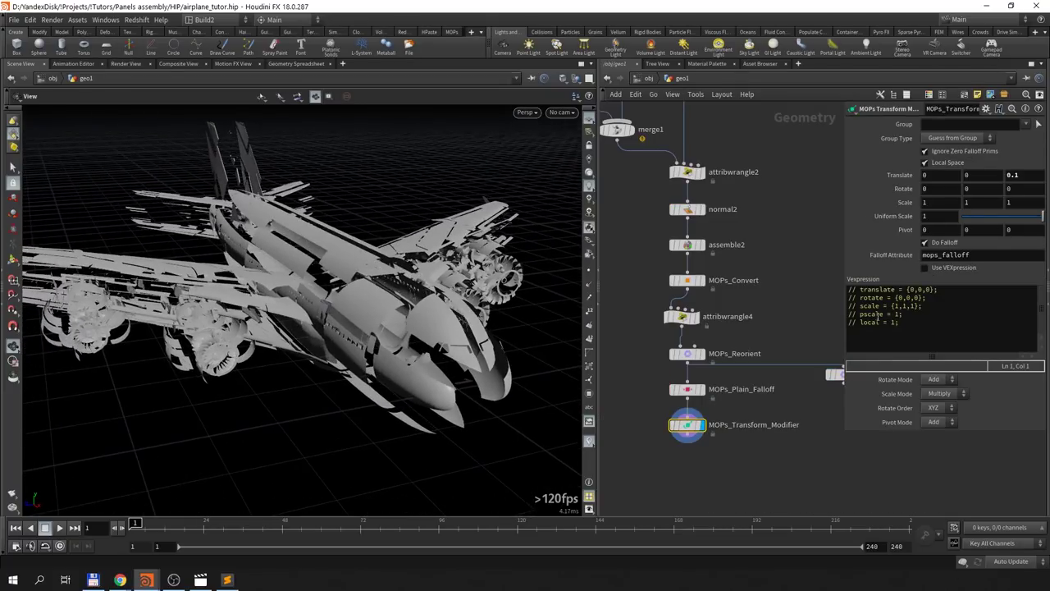
{"action": "left_click", "coordinate": [688, 389]}
{"action": "left_click_drag", "start_coordinate": [1039, 217], "coordinate": [960, 216]}
{"action": "mouse_move", "coordinate": [393, 297]}
{"action": "left_mouse_down"}
{"action": "mouse_move", "coordinate": [462, 298]}
{"action": "mouse_move", "coordinate": [454, 282]}
{"action": "mouse_move", "coordinate": [446, 297]}
{"action": "mouse_move", "coordinate": [468, 303]}
{"action": "mouse_move", "coordinate": [492, 276]}
{"action": "mouse_move", "coordinate": [493, 286]}
{"action": "left_mouse_up"}
{"action": "left_click_drag", "start_coordinate": [435, 303], "coordinate": [415, 314]}
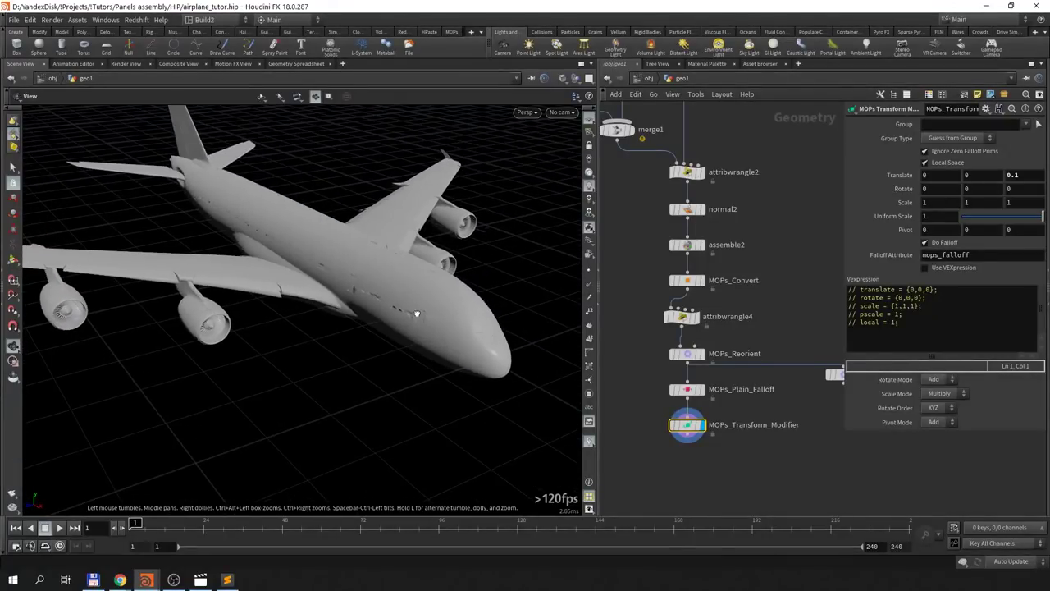
Step: Change normal2's weighting method to By Face Area
{"action": "left_click", "coordinate": [686, 210]}
{"action": "left_click", "coordinate": [978, 216]}
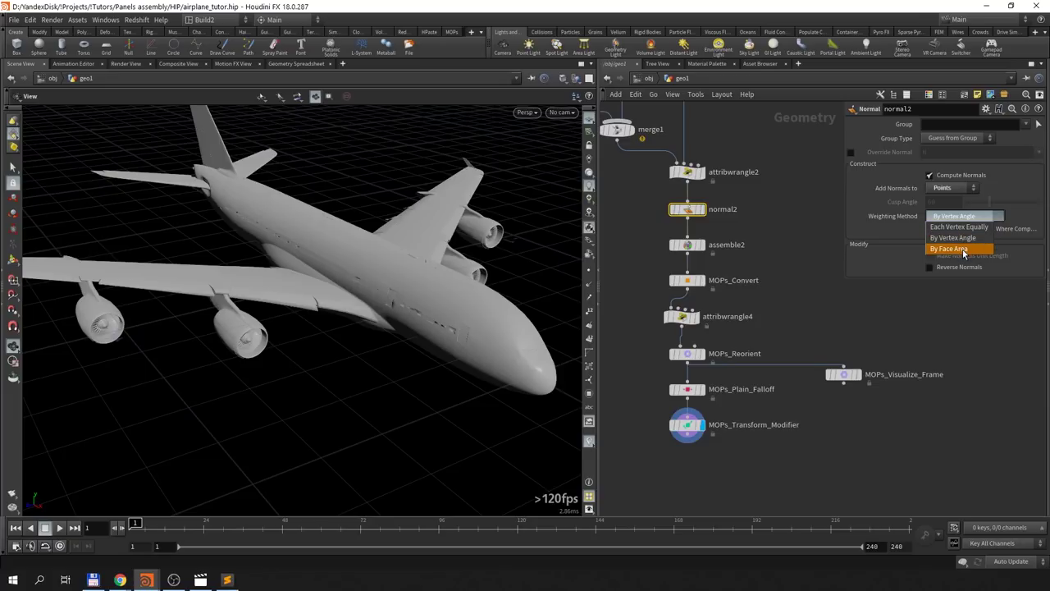
{"action": "left_click", "coordinate": [961, 251]}
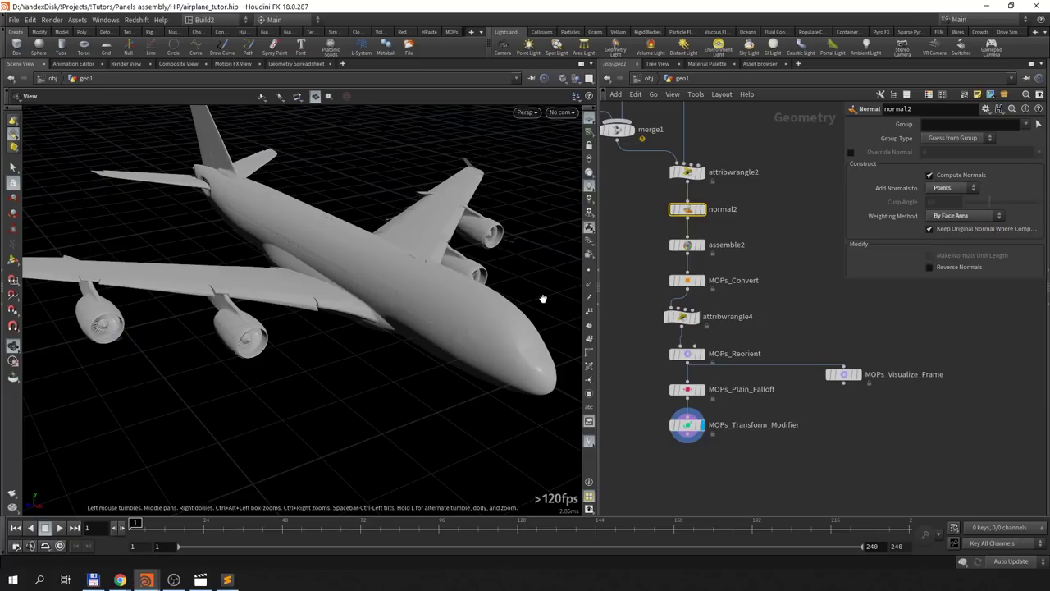
{"action": "left_click_drag", "start_coordinate": [478, 329], "coordinate": [525, 312]}
Step: Keyframe MOPs_Plain_Falloff's Falloff Value at 1 on frame 1 and 0 on frame 48
{"action": "middle_click_drag", "start_coordinate": [868, 410], "coordinate": [884, 324]}
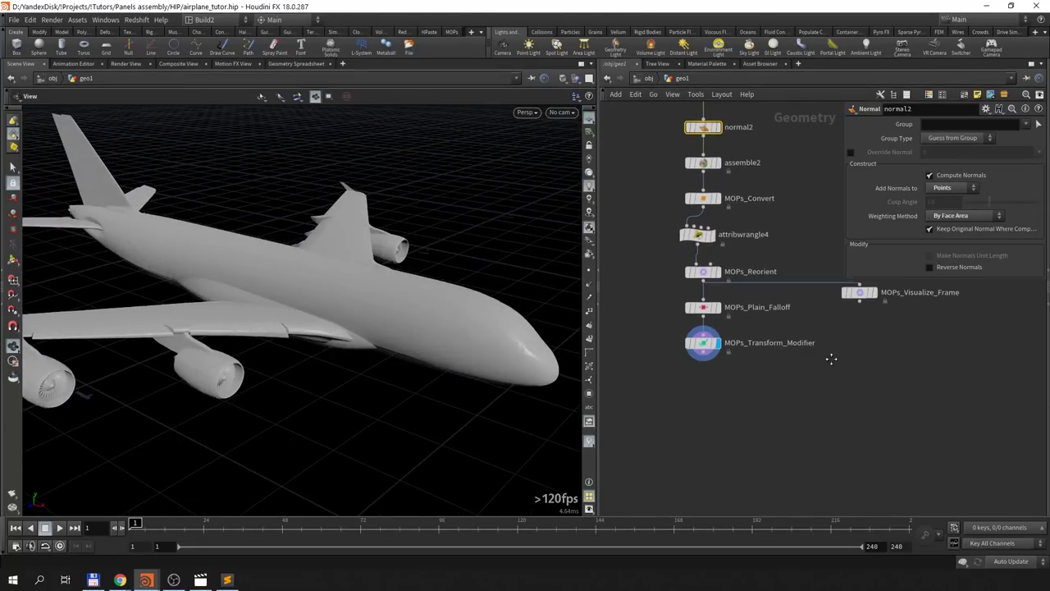
{"action": "left_click", "coordinate": [704, 304]}
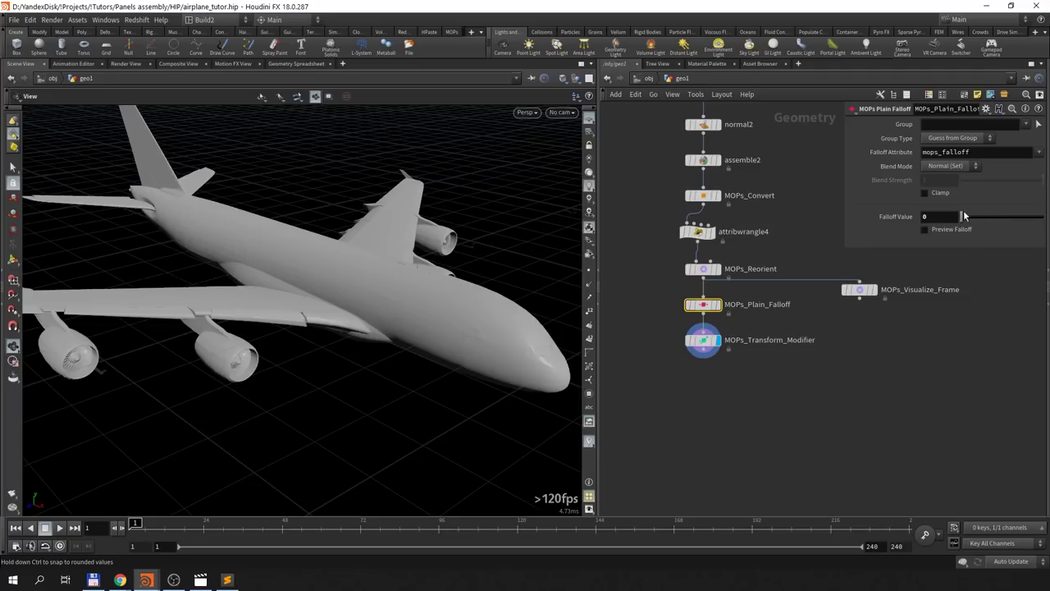
{"action": "left_click_drag", "start_coordinate": [961, 216], "coordinate": [1041, 216]}
{"action": "mouse_move", "coordinate": [358, 380]}
{"action": "left_mouse_down"}
{"action": "mouse_move", "coordinate": [328, 397]}
{"action": "mouse_move", "coordinate": [340, 375]}
{"action": "left_mouse_up"}
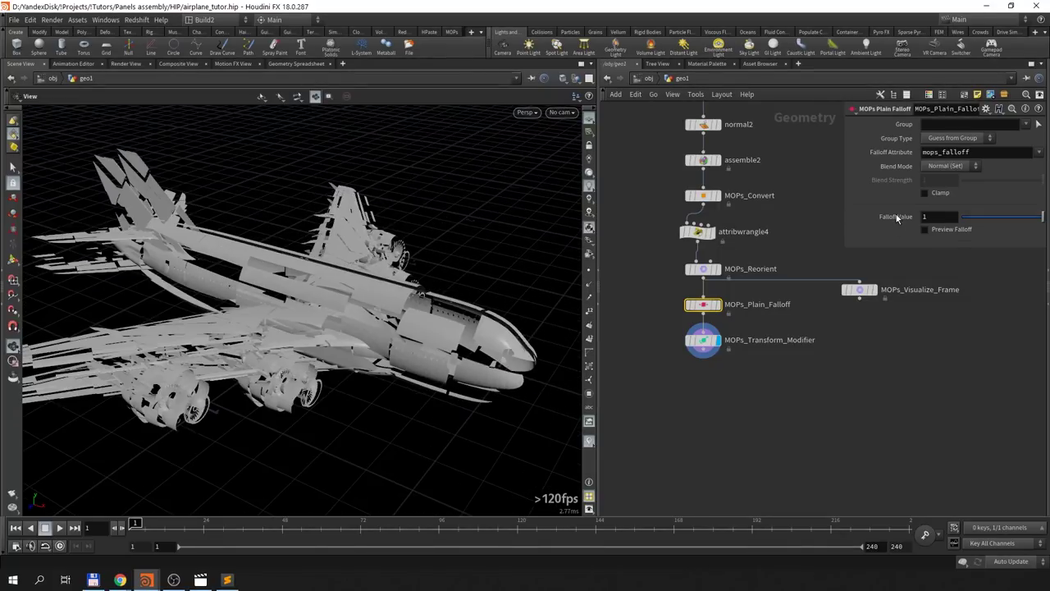
{"action": "left_click", "coordinate": [896, 217], "text": "alt"}
{"action": "left_click_drag", "start_coordinate": [223, 529], "coordinate": [282, 529]}
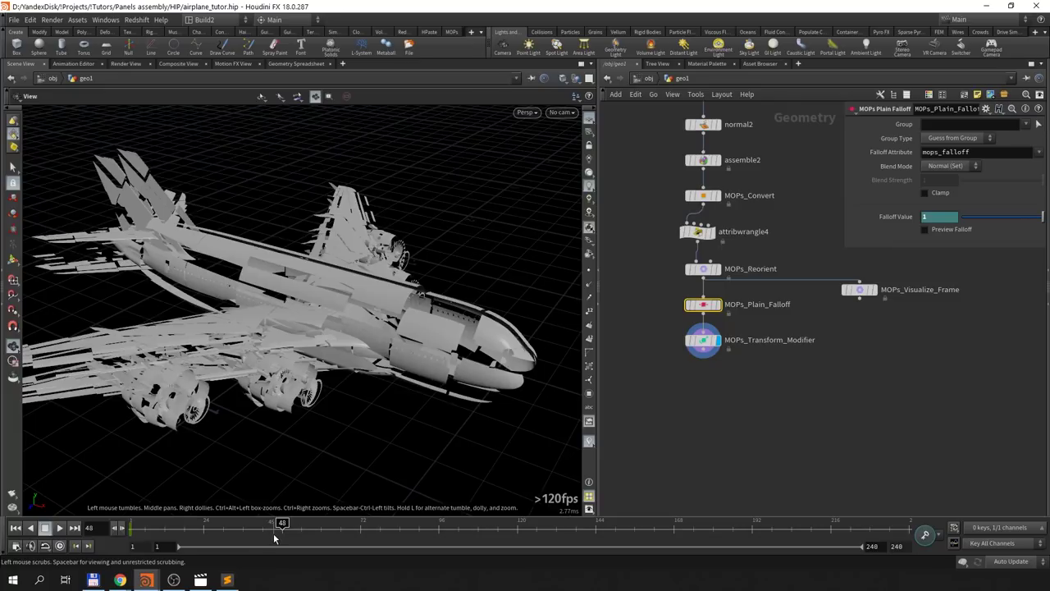
{"action": "left_click_drag", "start_coordinate": [1038, 211], "coordinate": [924, 215]}
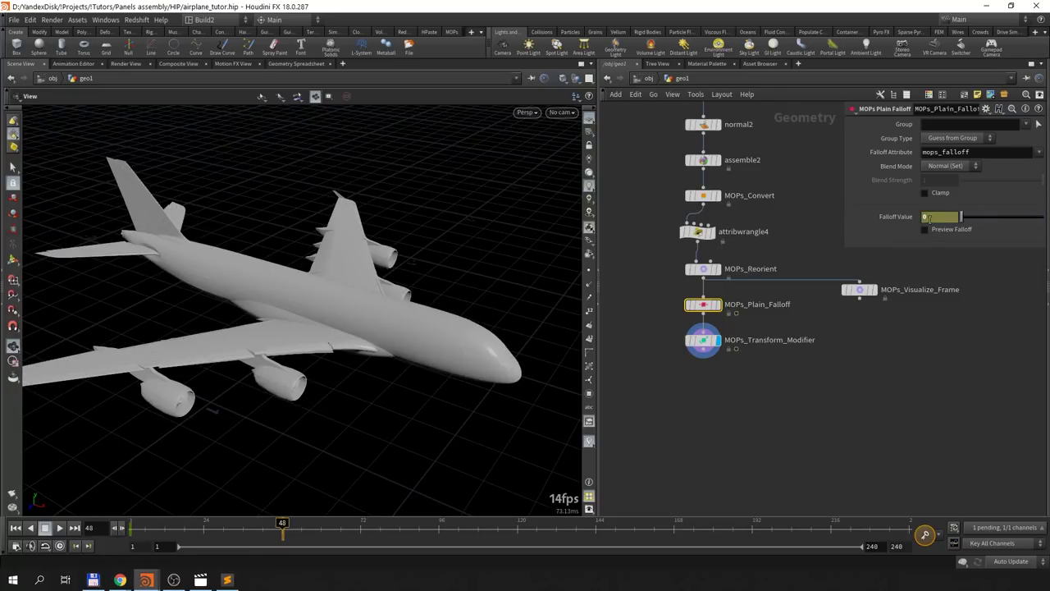
{"action": "left_click", "coordinate": [896, 217], "text": "alt"}
Step: Play the animation from frame 1 to watch the airplane reassemble
{"action": "left_click", "coordinate": [15, 527]}
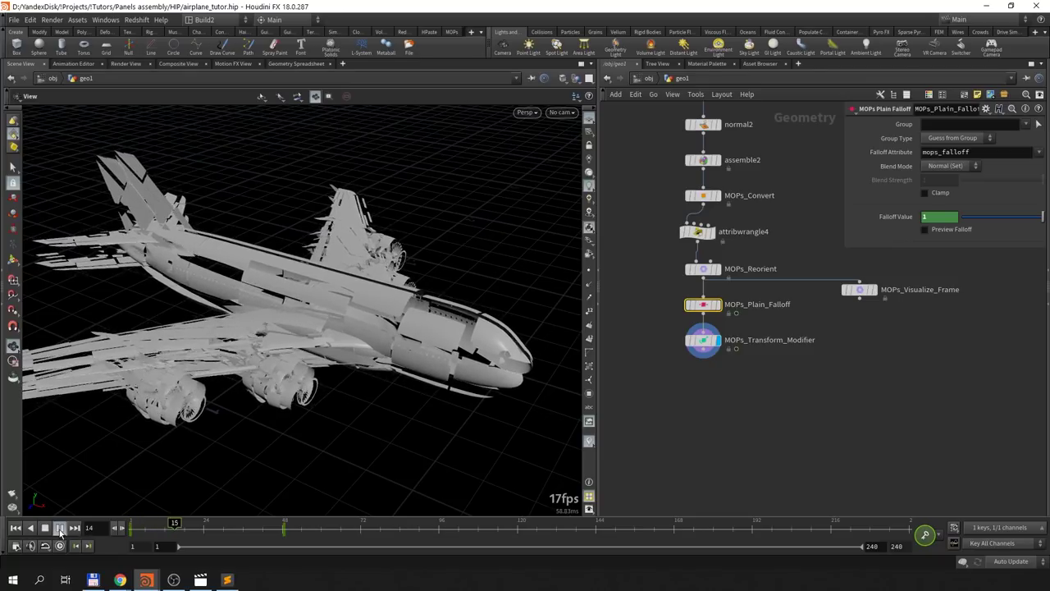
{"action": "left_click", "coordinate": [45, 528]}
{"action": "left_click", "coordinate": [15, 527]}
{"action": "left_click", "coordinate": [55, 529]}
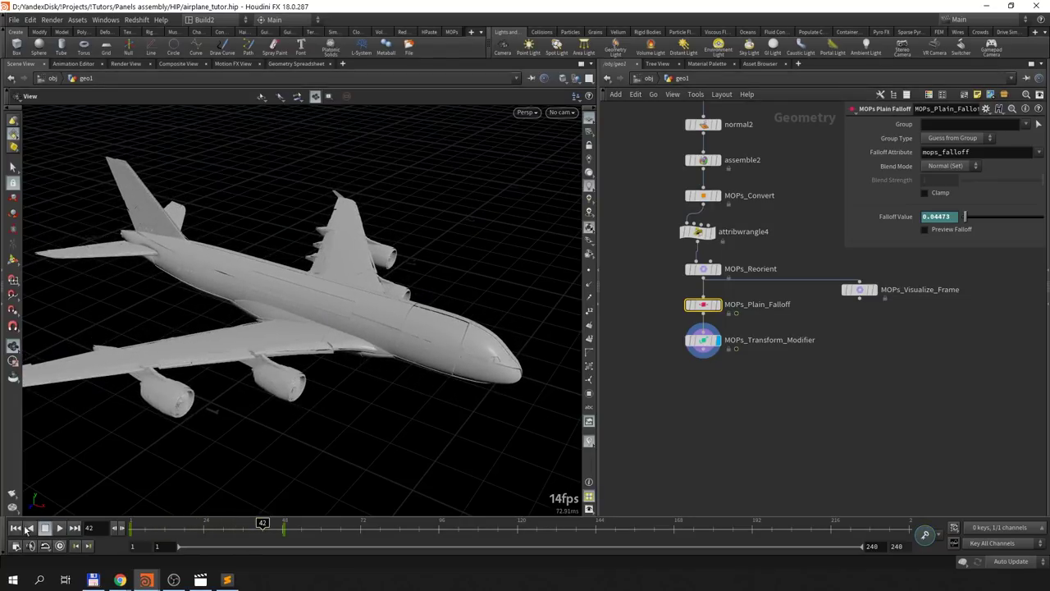
{"action": "left_click", "coordinate": [45, 527]}
{"action": "left_click", "coordinate": [15, 527]}
{"action": "middle_click_drag", "start_coordinate": [669, 349], "coordinate": [749, 331]}
Step: Set MOPs_Transform_Modifier's Uniform Scale to 0
{"action": "left_click", "coordinate": [784, 322]}
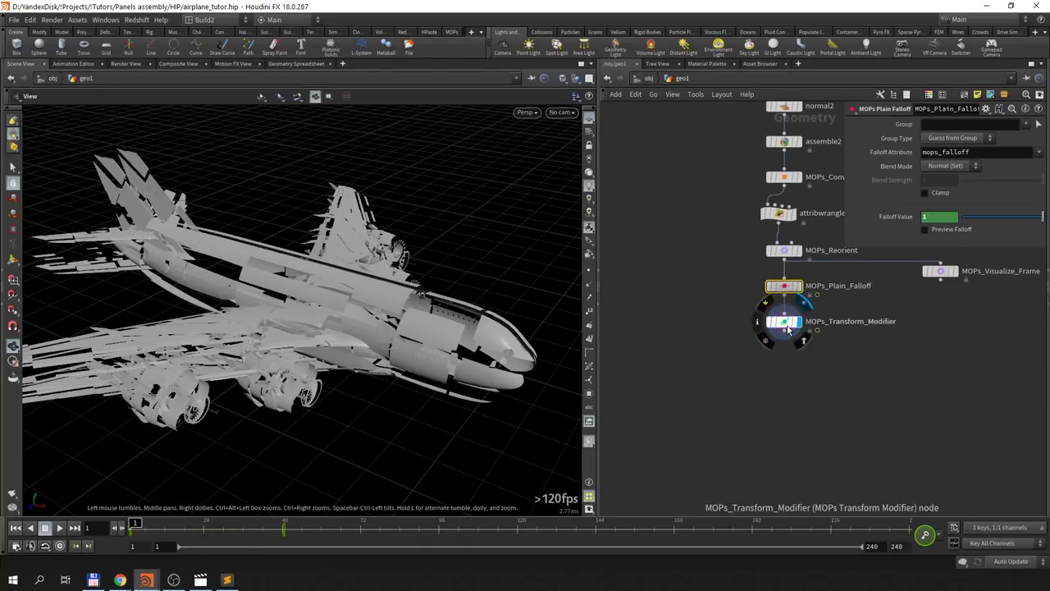
{"action": "left_click", "coordinate": [935, 216]}
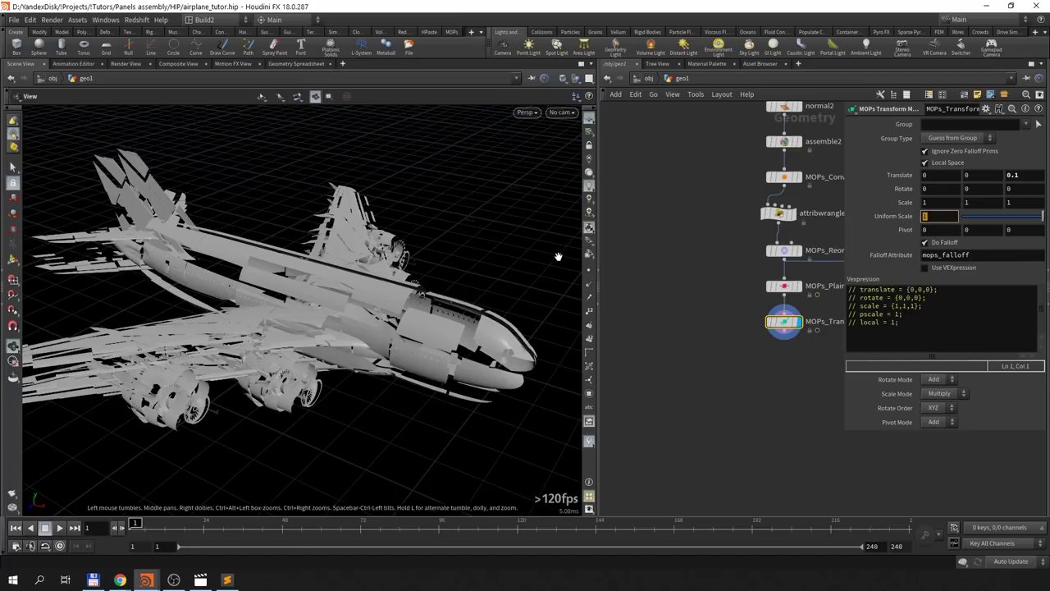
{"action": "type", "text": "0"}
{"action": "key", "text": "Return"}
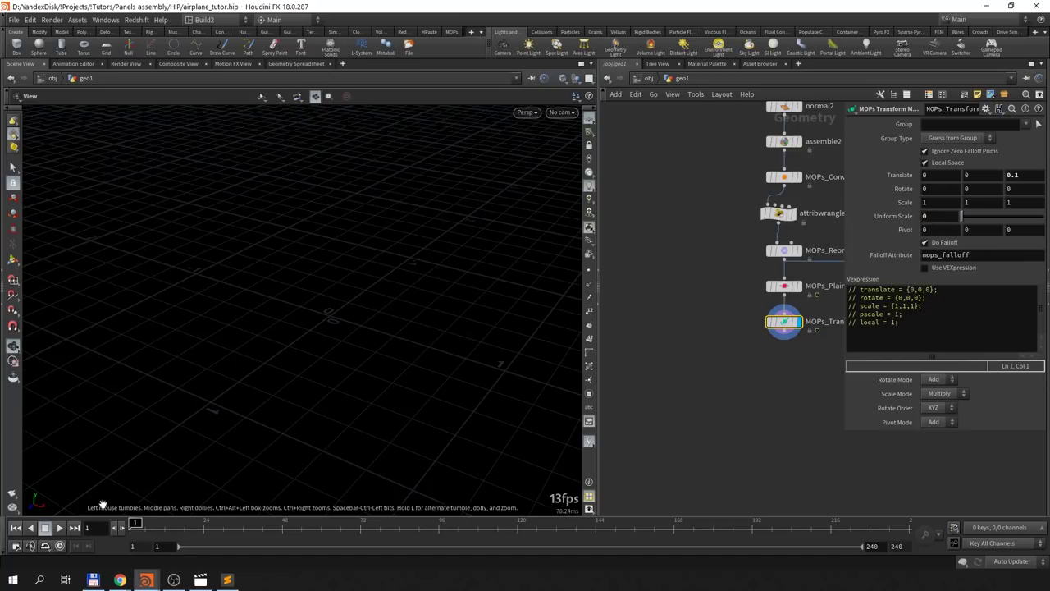
Step: Play and scrub the timeline from frame 13 to 38 to watch panels grow in
{"action": "left_click", "coordinate": [60, 529]}
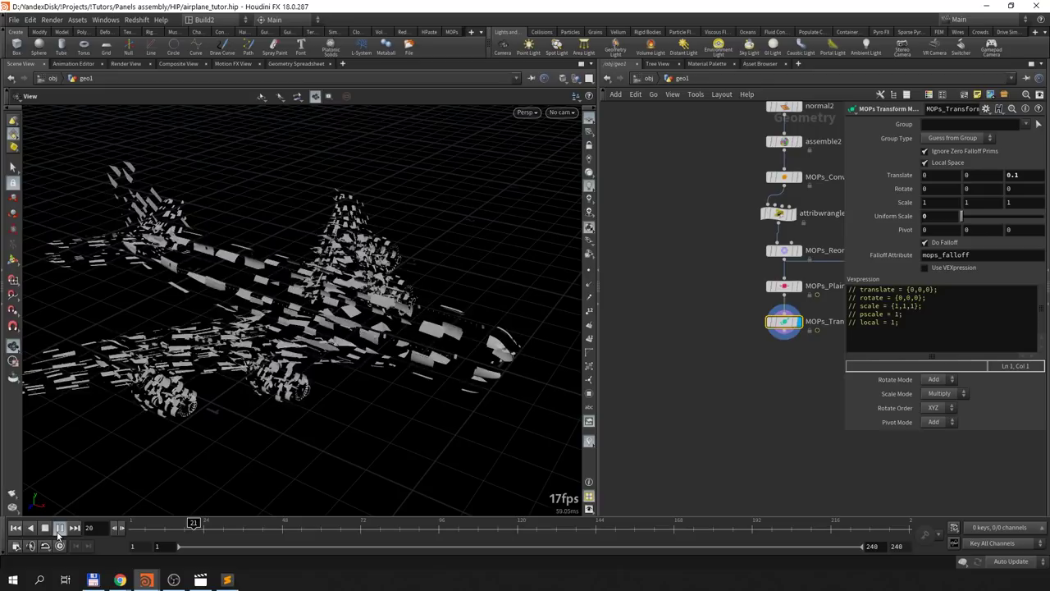
{"action": "left_click", "coordinate": [45, 528]}
{"action": "left_click", "coordinate": [15, 528]}
{"action": "left_click", "coordinate": [60, 528]}
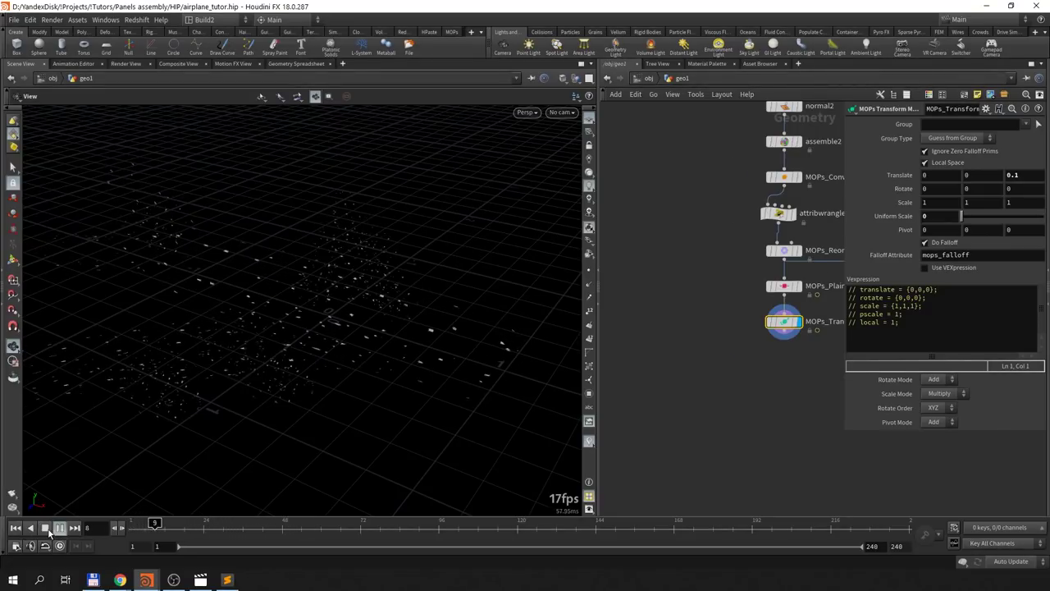
{"action": "left_click", "coordinate": [160, 523]}
{"action": "left_click_drag", "start_coordinate": [160, 523], "coordinate": [289, 522]}
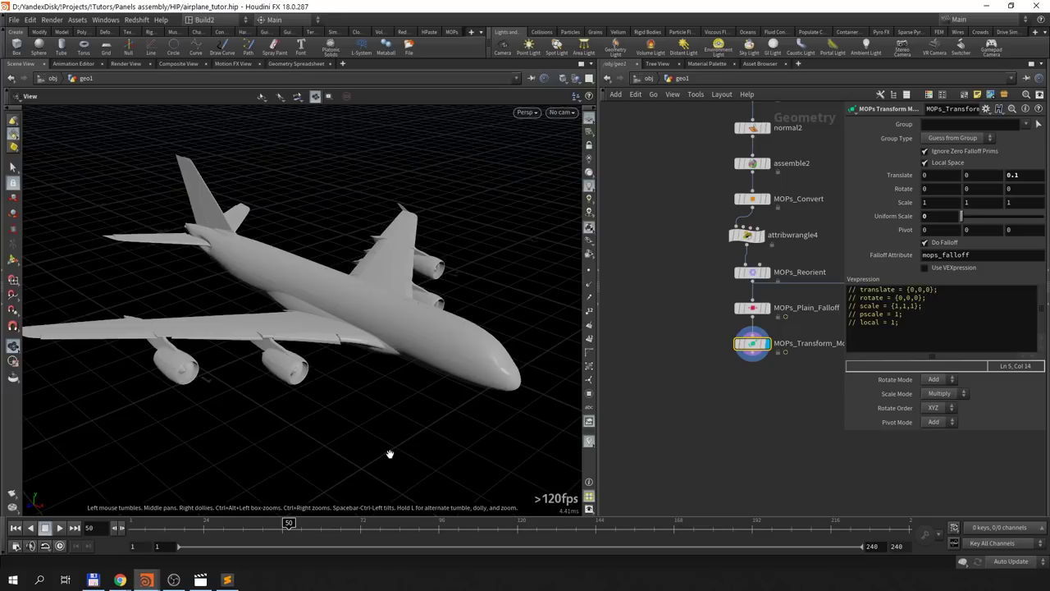
Step: Enable Use VEXpression and go to the empty sixth line of the expression
{"action": "left_click", "coordinate": [957, 269]}
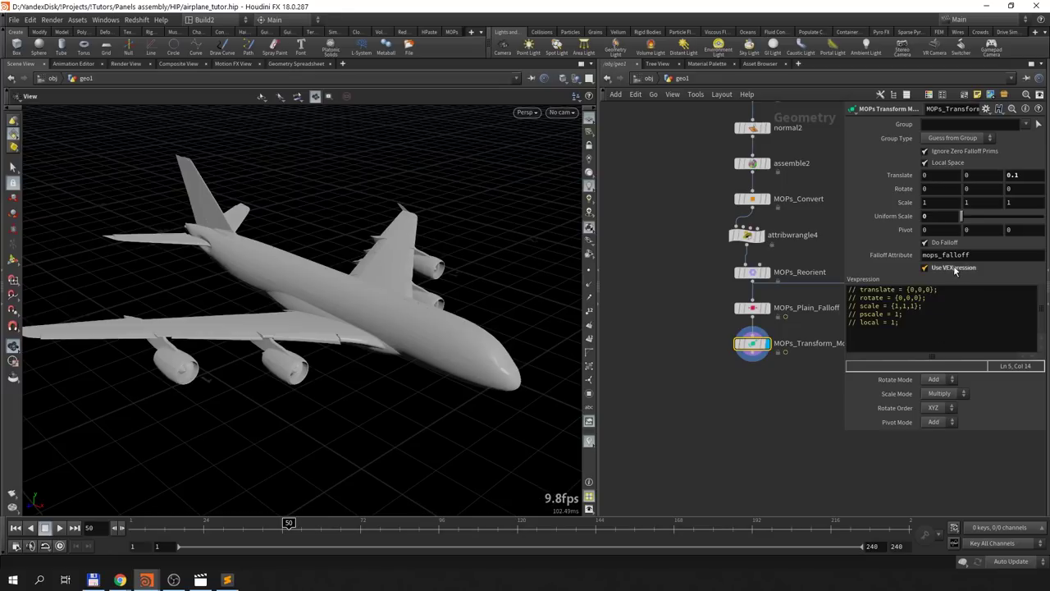
{"action": "left_click", "coordinate": [914, 328]}
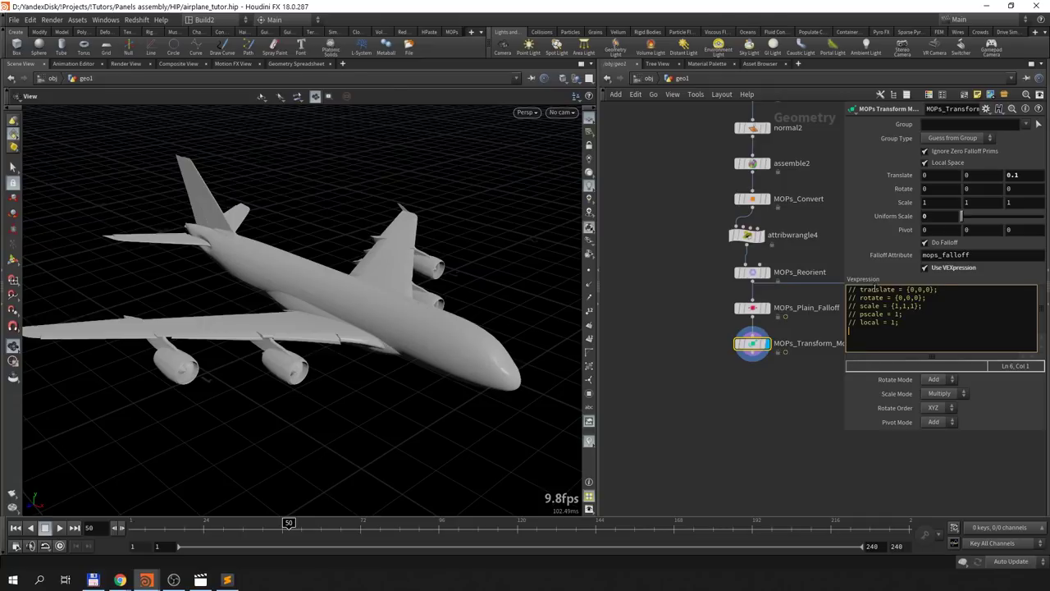
{"action": "double_click", "coordinate": [876, 289]}
{"action": "left_click", "coordinate": [557, 246]}
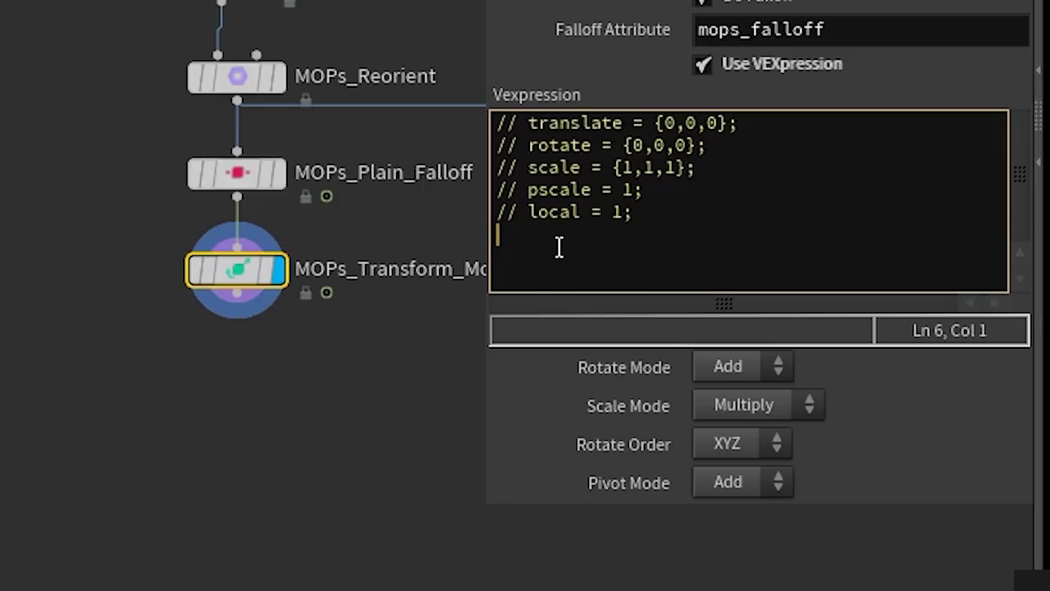
{"action": "type", "text": "translate "}
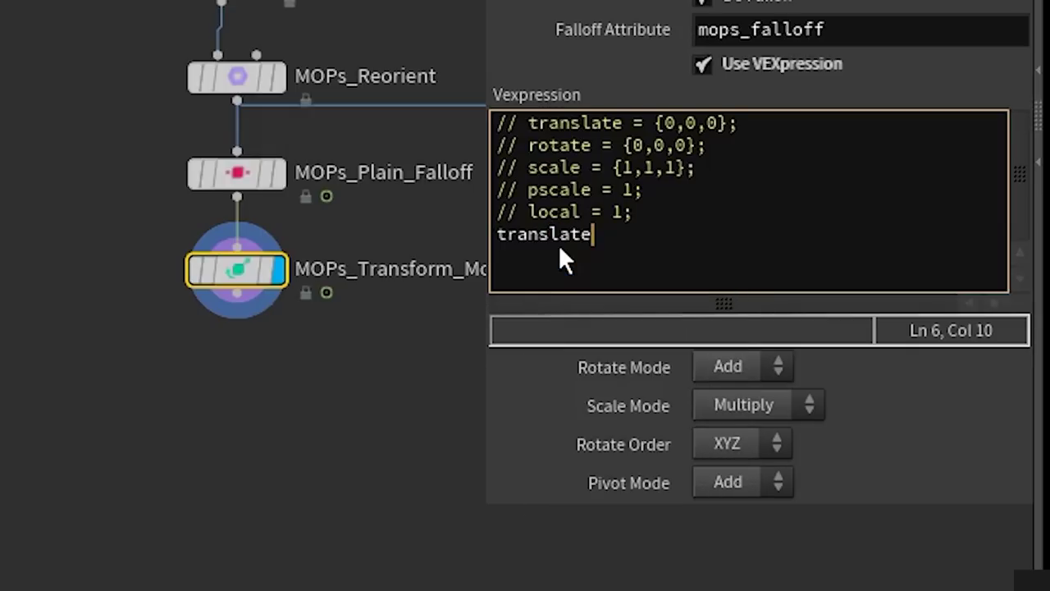
{"action": "type", "text": "*"}
{"action": "key", "text": "BackSpace"}
{"action": "type", "text": "="}
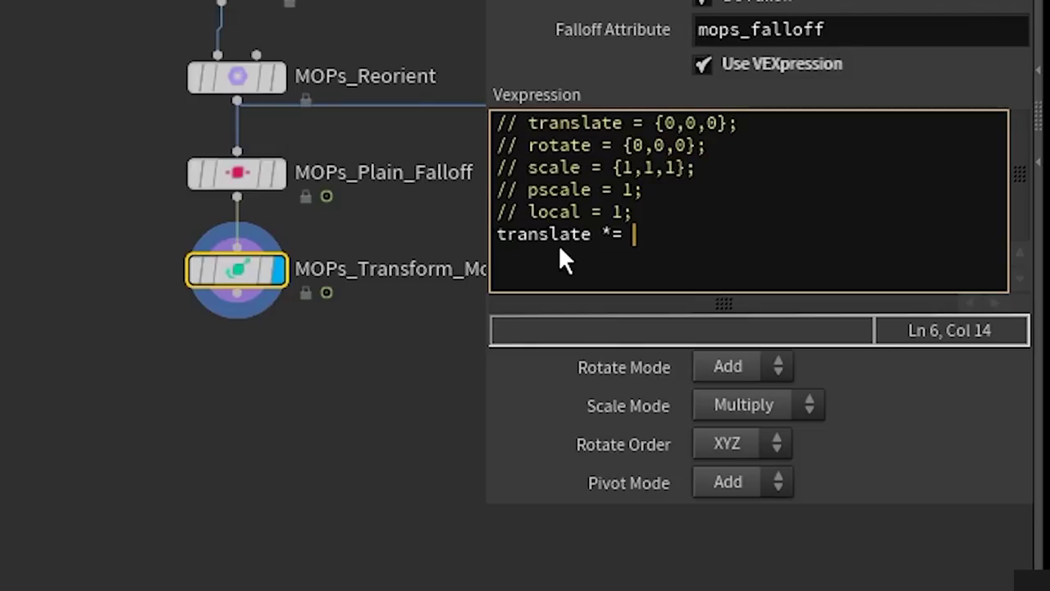
{"action": "type", "text": "rand()"}
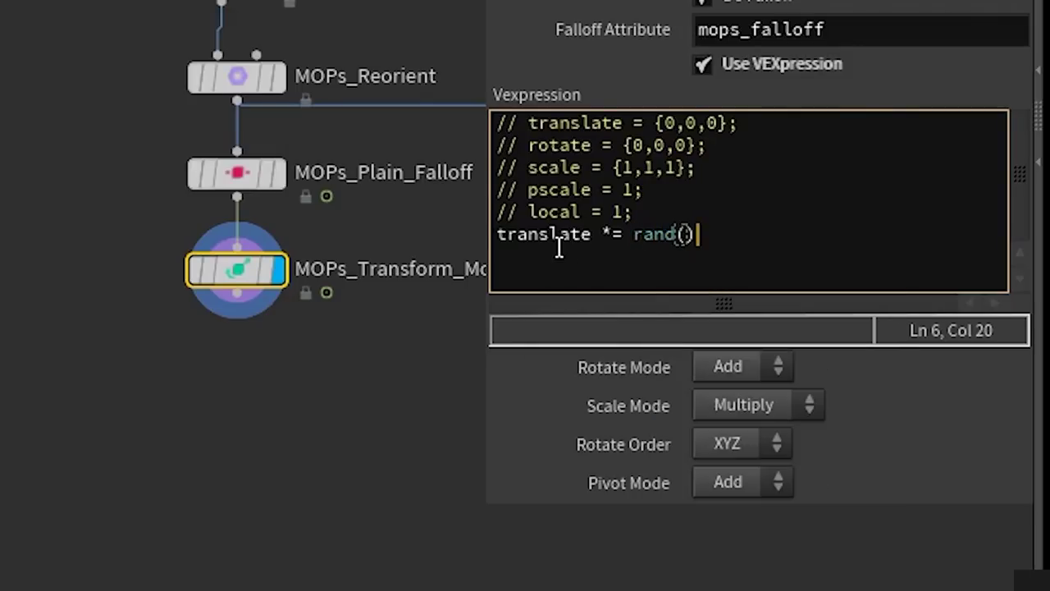
{"action": "key", "text": "Left"}
{"action": "type", "text": "@ptnum+4561"}
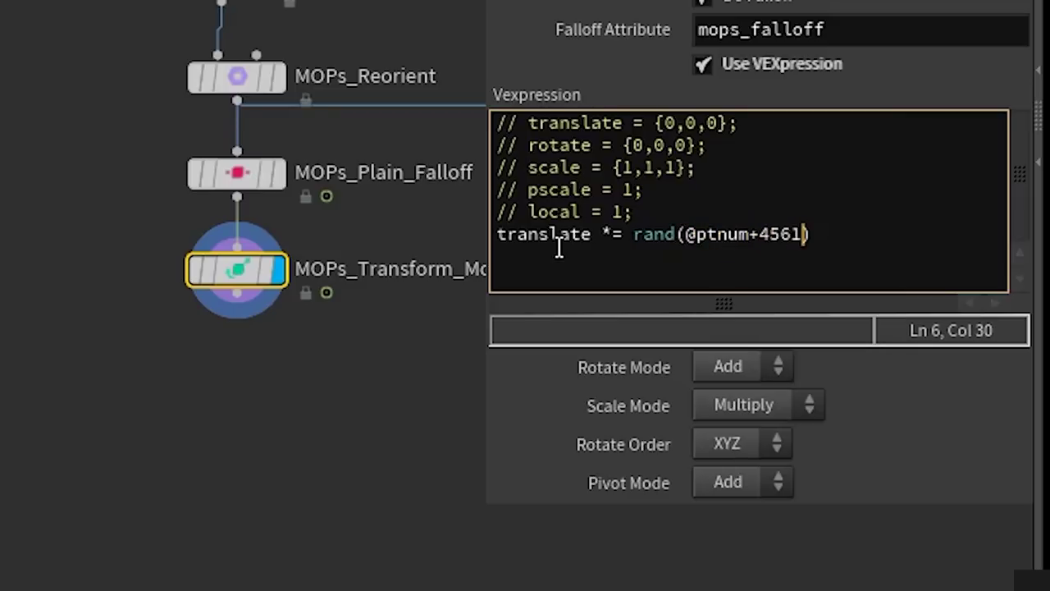
{"action": "key", "text": "Right"}
{"action": "type", "text": ";"}
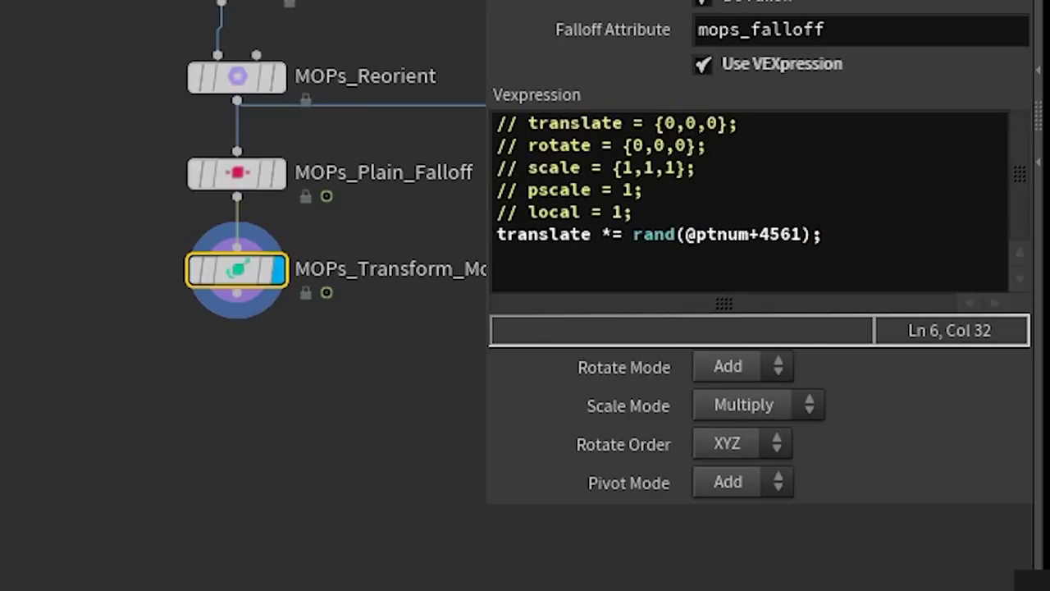
Step: Wrap the rand call in fit01(..., 1, 8) to range the factor from 1 to 8
{"action": "left_click", "coordinate": [639, 243]}
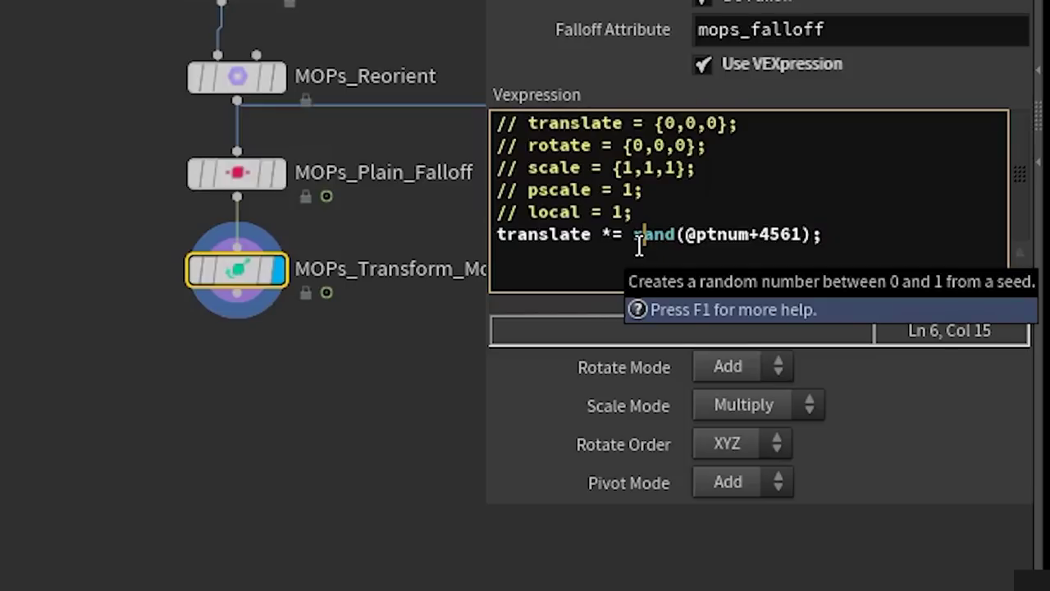
{"action": "left_click", "coordinate": [633, 235]}
{"action": "type", "text": "fi"}
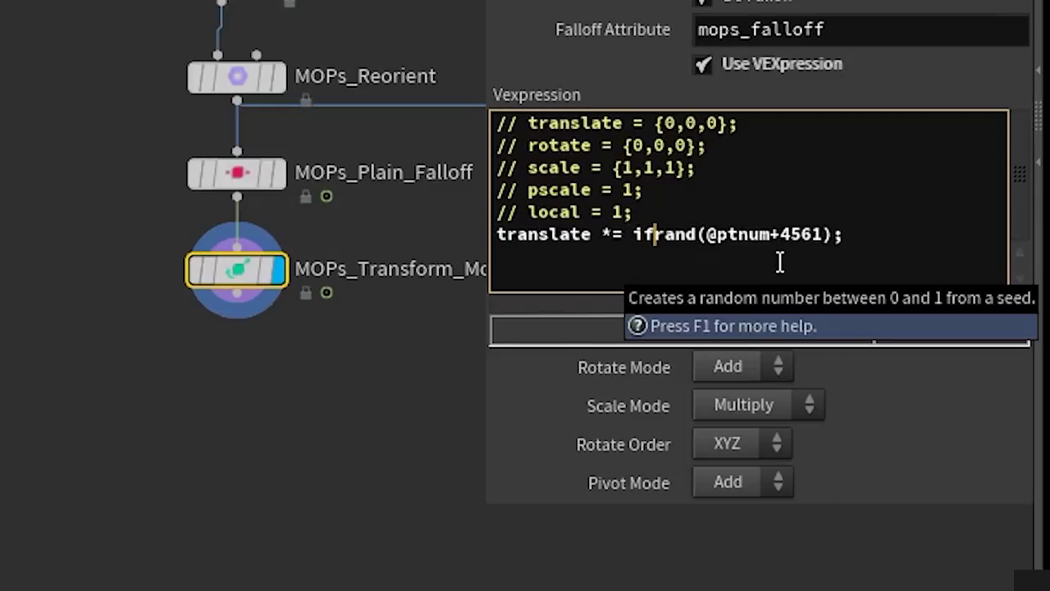
{"action": "type", "text": "t01("}
{"action": "key", "text": "End"}
{"action": "key", "text": "Left"}
{"action": "type", "text": ")"}
{"action": "key", "text": "Left"}
{"action": "type", "text": ", 1, 8"}
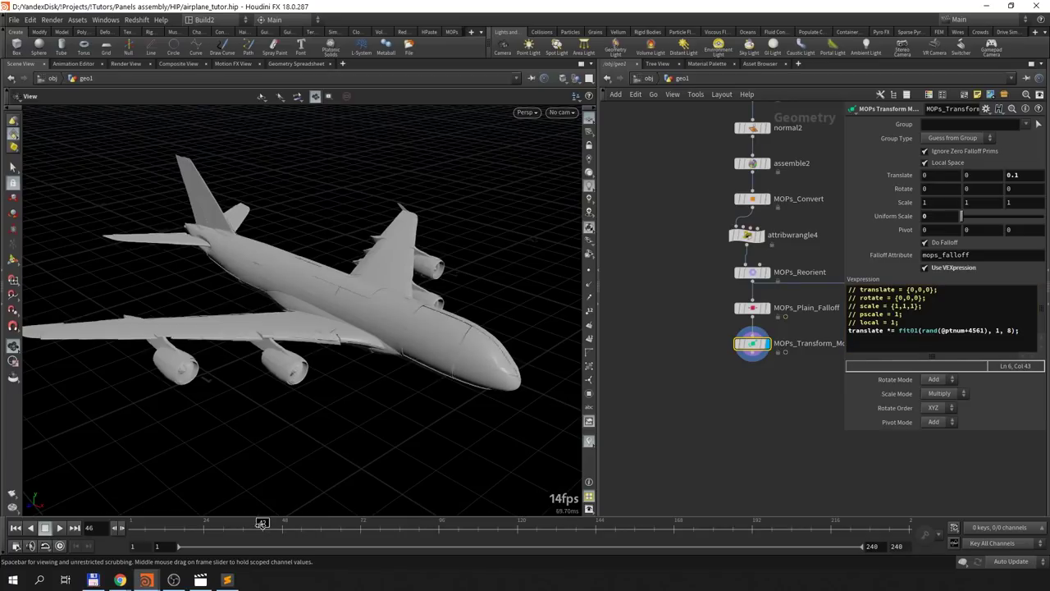
Step: Play from the start and scrub to frame 23 to review the randomly scattered panels flying in
{"action": "left_click", "coordinate": [222, 522]}
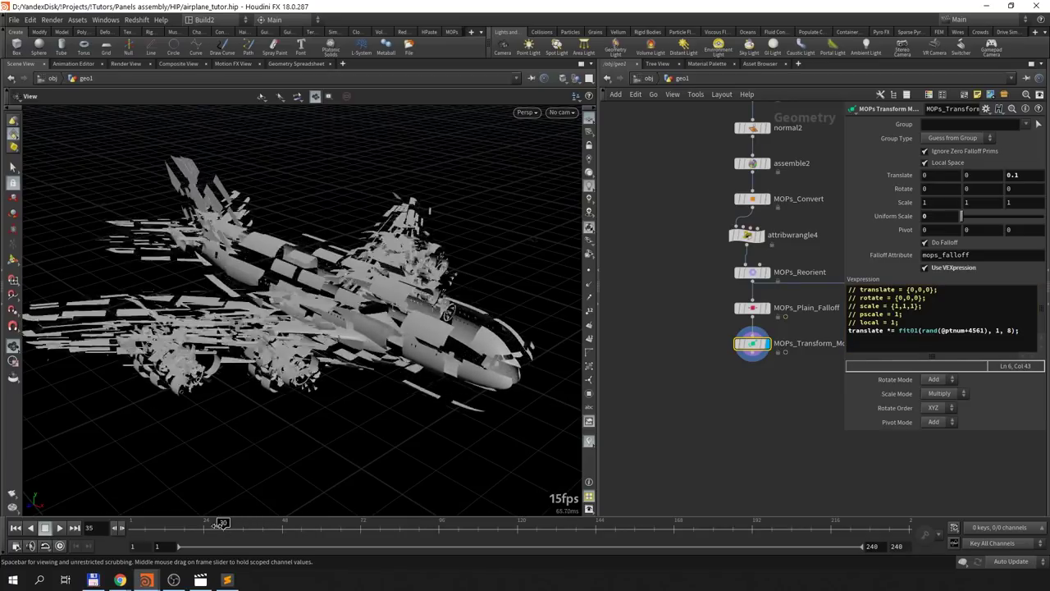
{"action": "left_click_drag", "start_coordinate": [222, 522], "coordinate": [187, 522]}
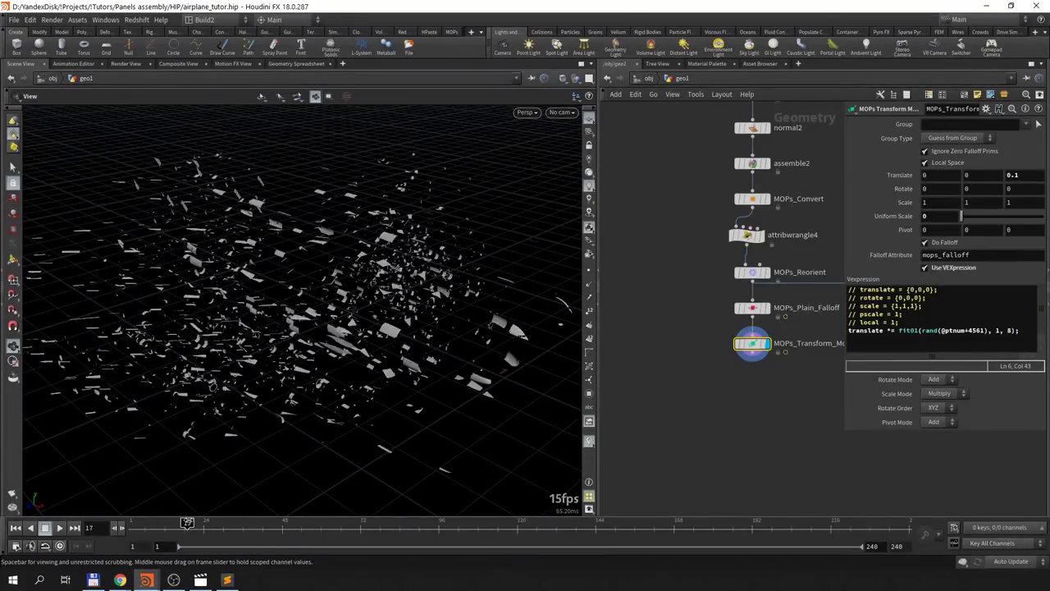
{"action": "left_click_drag", "start_coordinate": [187, 523], "coordinate": [135, 523]}
{"action": "left_click", "coordinate": [60, 528]}
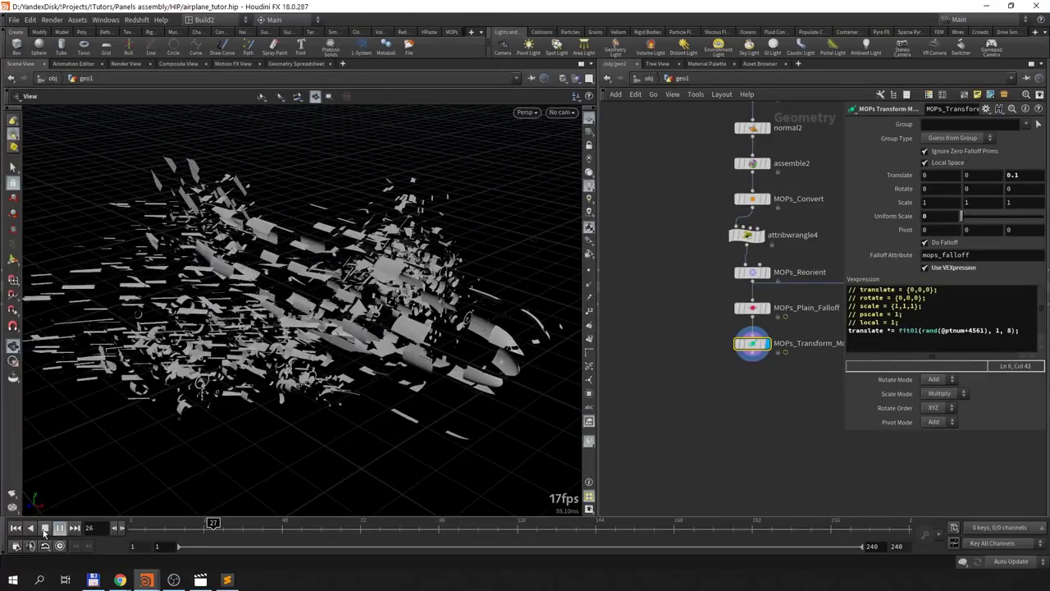
{"action": "left_click", "coordinate": [45, 529]}
{"action": "mouse_move", "coordinate": [242, 529]}
{"action": "left_mouse_down"}
{"action": "mouse_move", "coordinate": [286, 523]}
{"action": "mouse_move", "coordinate": [153, 523]}
{"action": "mouse_move", "coordinate": [246, 522]}
{"action": "left_mouse_up"}
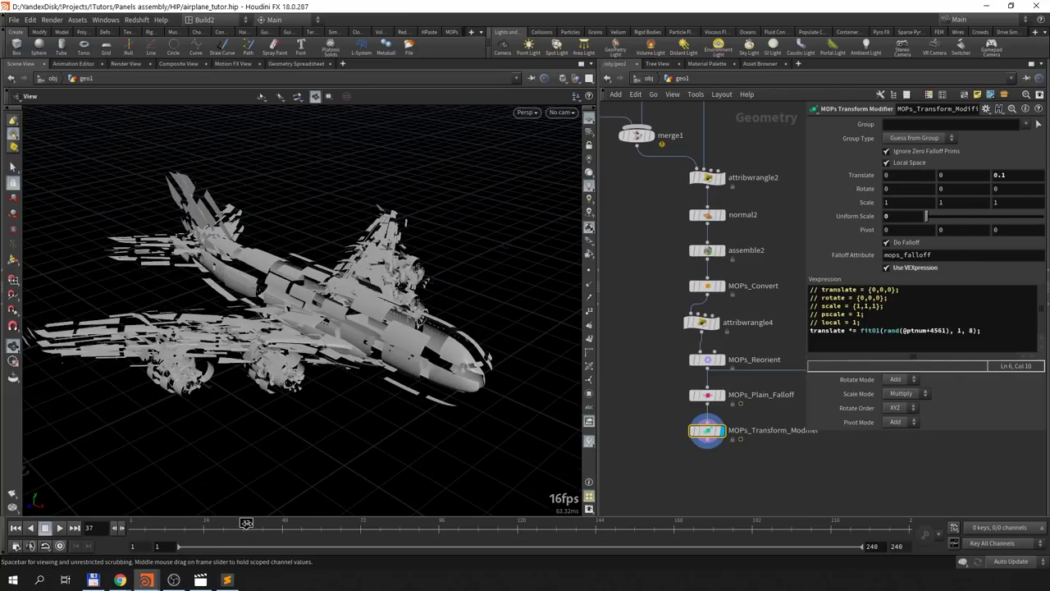
{"action": "left_click_drag", "start_coordinate": [305, 433], "coordinate": [311, 397]}
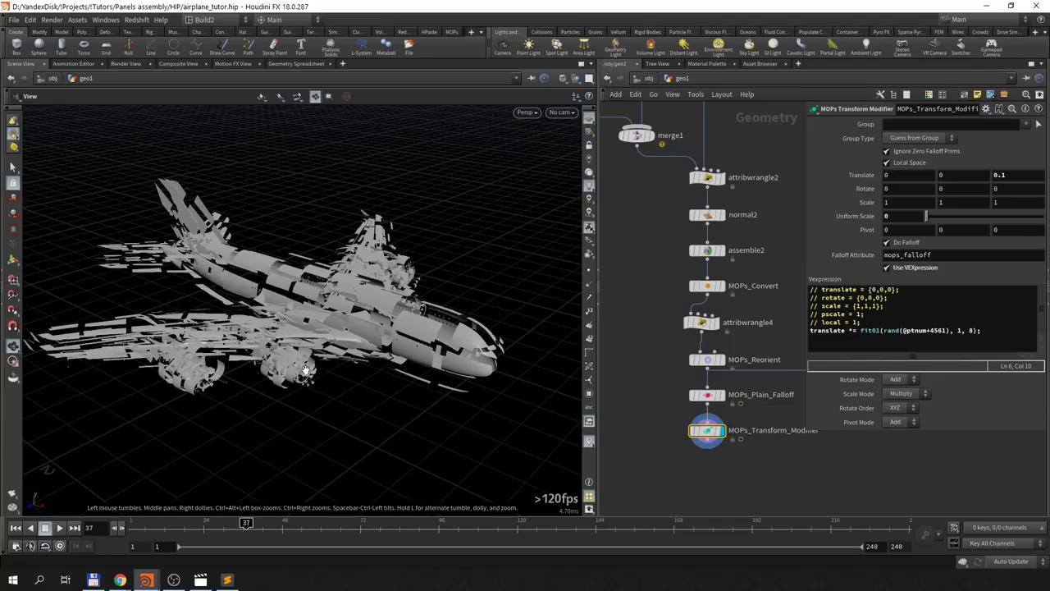
{"action": "left_click_drag", "start_coordinate": [246, 523], "coordinate": [200, 523]}
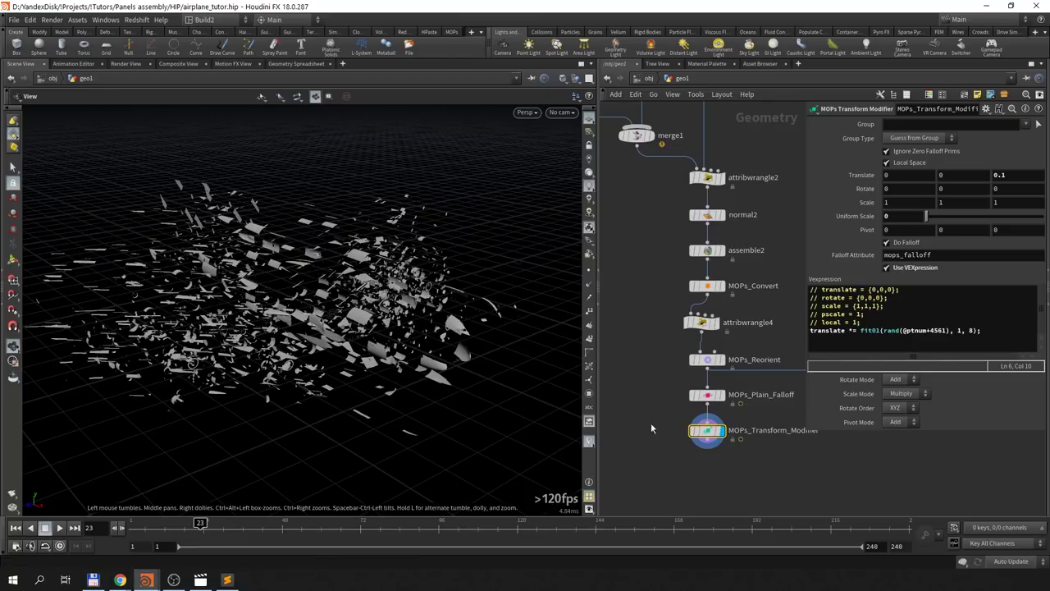
{"action": "middle_click_drag", "start_coordinate": [692, 232], "coordinate": [721, 413]}
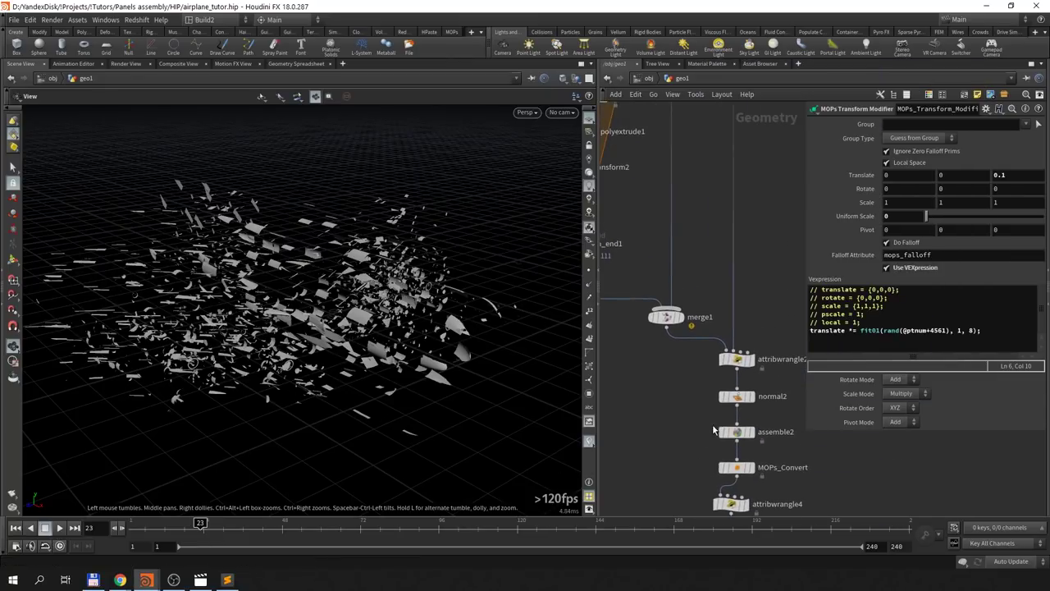
Step: After checking normal2's attributes, set assemble2's Transfer Attributes to 'N area'
{"action": "middle_click", "coordinate": [739, 398]}
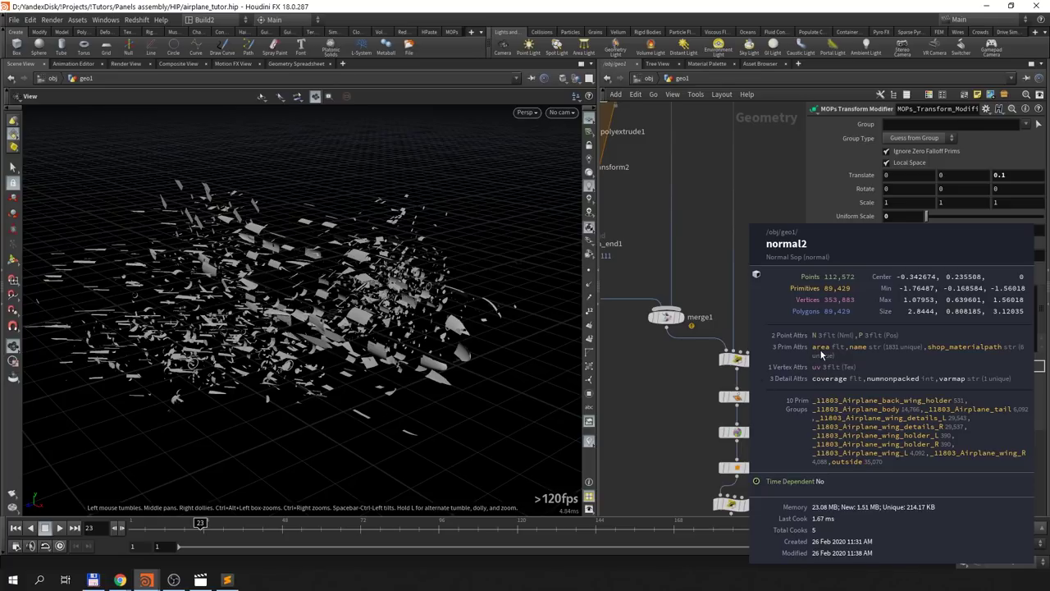
{"action": "left_click", "coordinate": [736, 432]}
{"action": "middle_click_drag", "start_coordinate": [785, 466], "coordinate": [753, 354]}
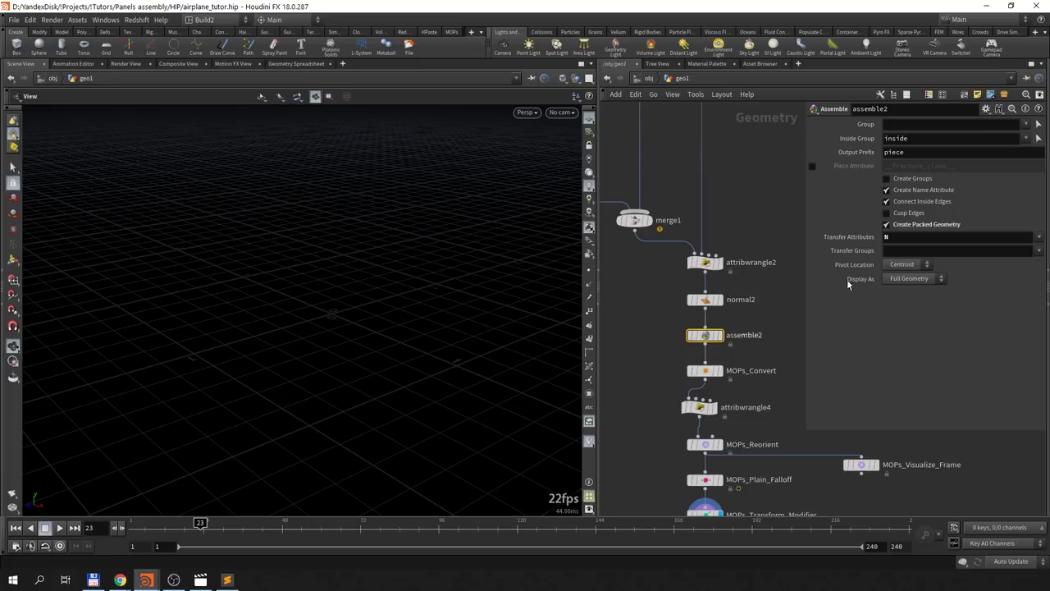
{"action": "left_click", "coordinate": [913, 239]}
{"action": "type", "text": "area"}
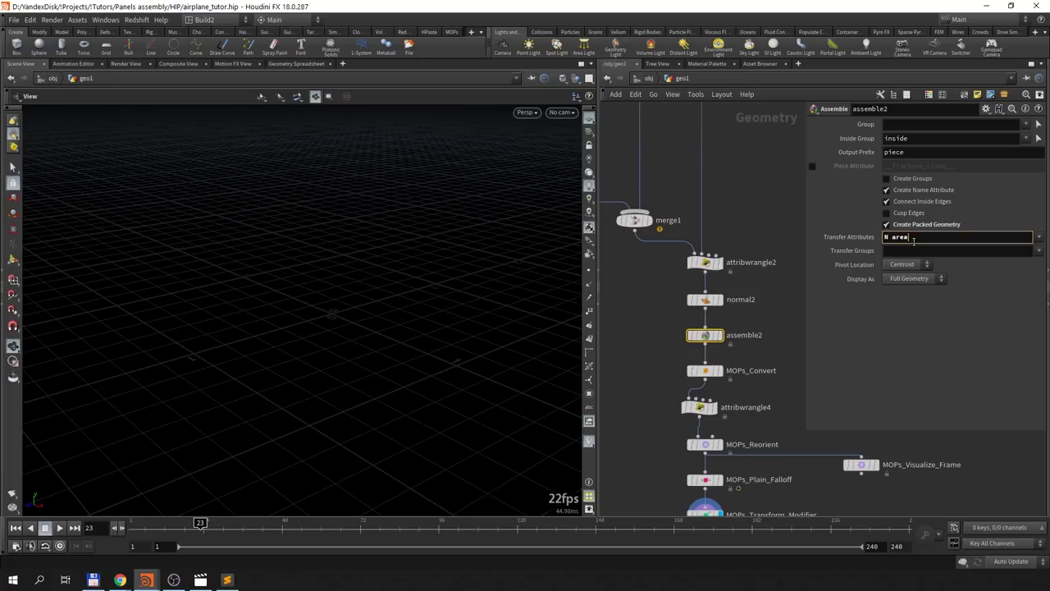
{"action": "key", "text": "Return"}
{"action": "left_click", "coordinate": [904, 237]}
{"action": "left_click", "coordinate": [760, 330]}
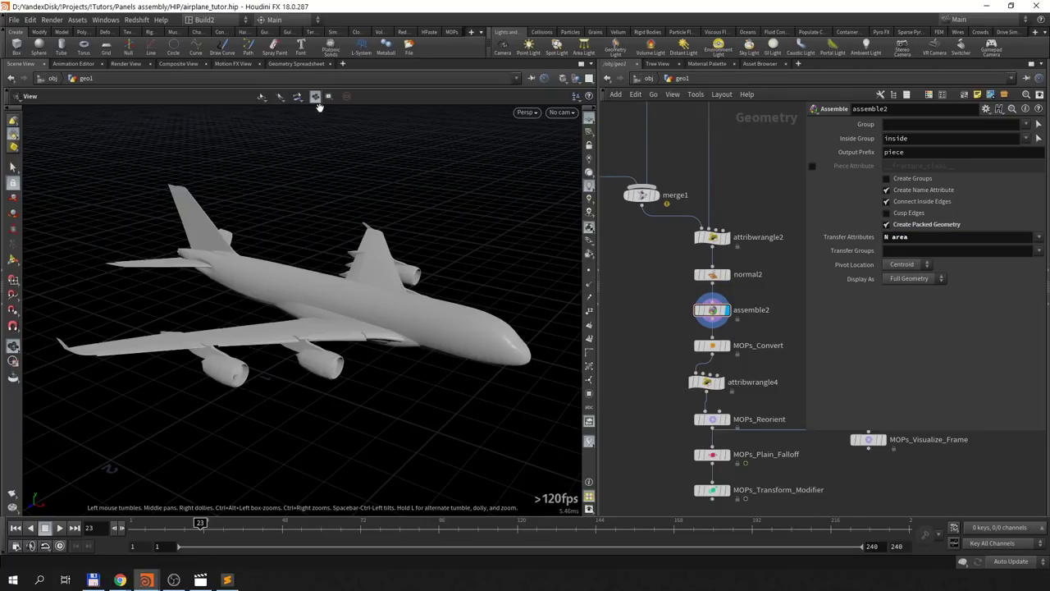
Step: Confirm the area and path primitive attributes in the Geometry Spreadsheet, then display MOPs_Transform_Modifier
{"action": "left_click", "coordinate": [296, 64]}
{"action": "left_click", "coordinate": [107, 96]}
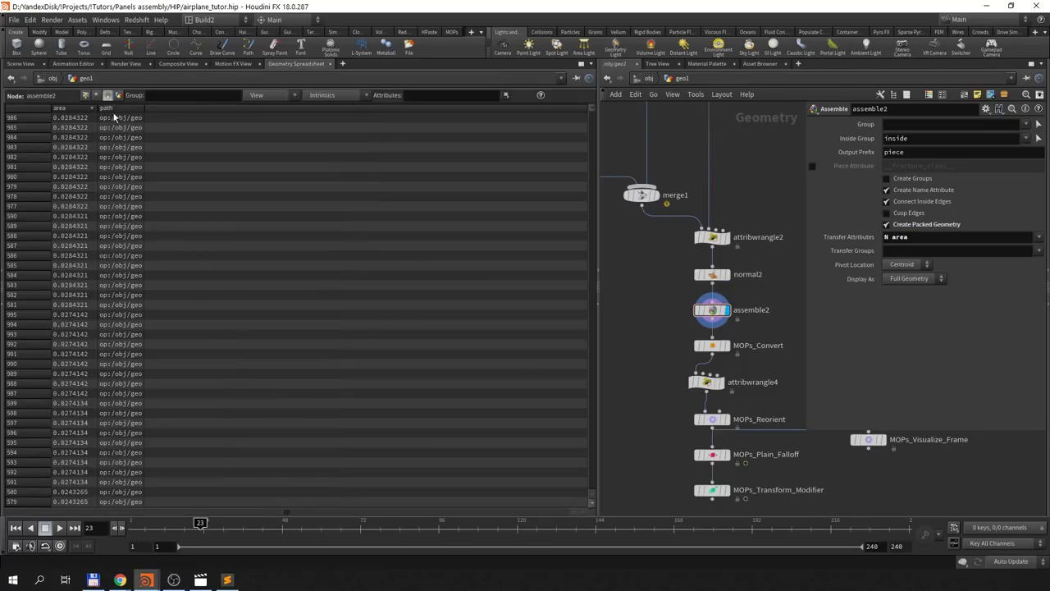
{"action": "left_click", "coordinate": [22, 64]}
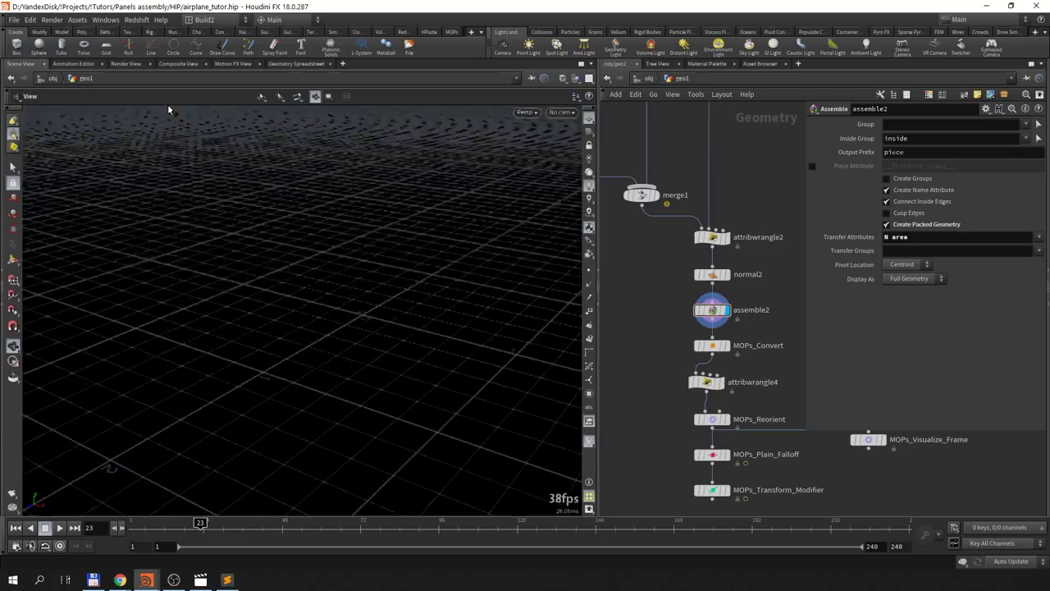
{"action": "middle_click_drag", "start_coordinate": [713, 493], "coordinate": [706, 340]}
{"action": "left_click", "coordinate": [719, 337]}
{"action": "left_click", "coordinate": [706, 343]}
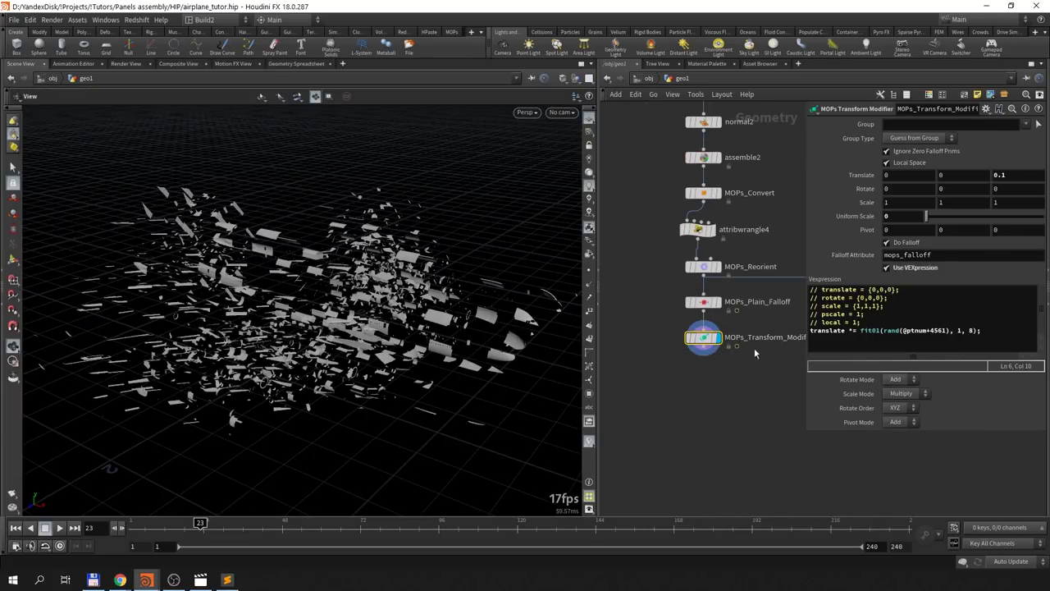
{"action": "key", "text": "h"}
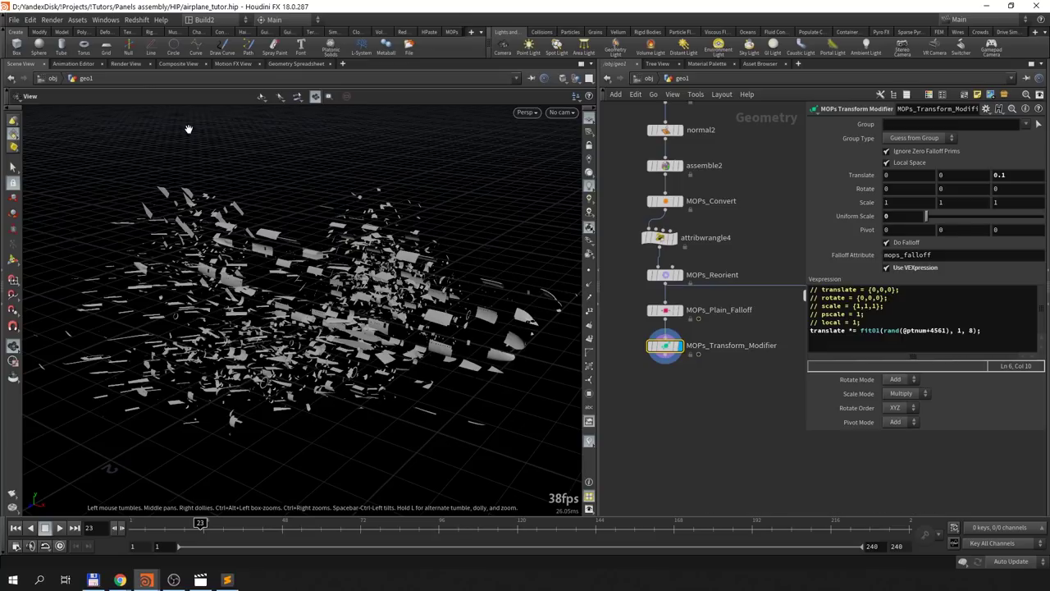
Step: Insert an Attribute Promote node on the wire after assemble2
{"action": "mouse_move", "coordinate": [744, 359]}
{"action": "middle_mouse_down"}
{"action": "mouse_move", "coordinate": [762, 397]}
{"action": "mouse_move", "coordinate": [730, 460]}
{"action": "middle_mouse_up"}
{"action": "key", "text": "Tab"}
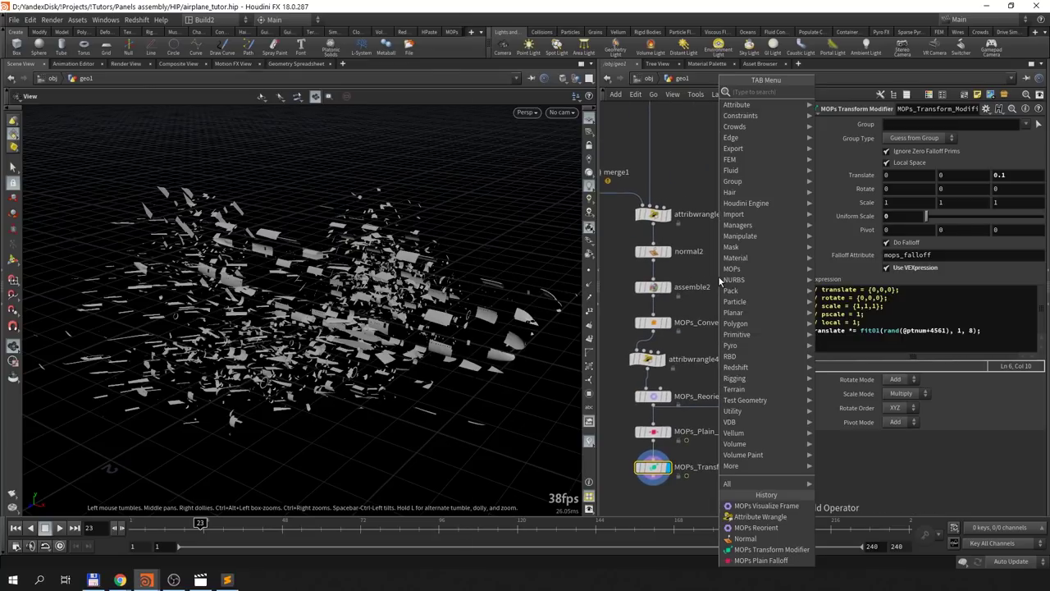
{"action": "type", "text": "attpr"}
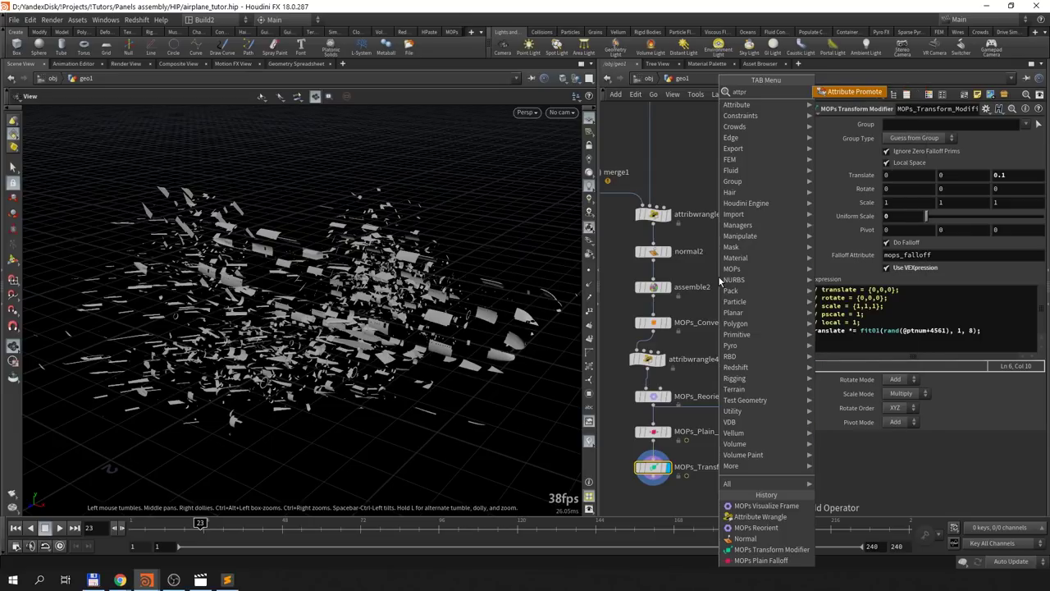
{"action": "key", "text": "Return"}
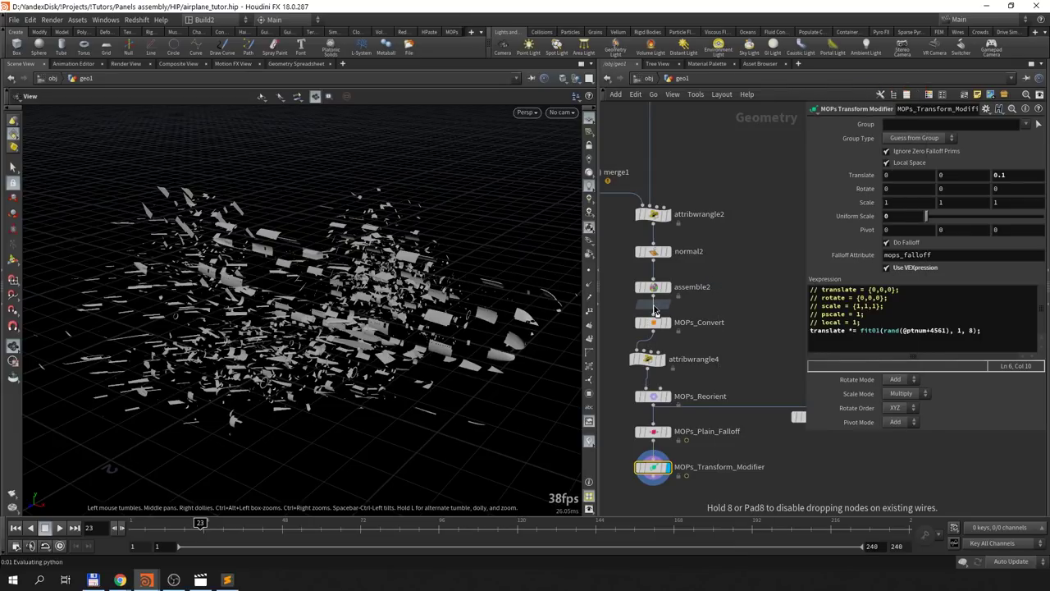
{"action": "left_click", "coordinate": [656, 309]}
Step: Promote the area attribute from Primitive to Point
{"action": "left_click", "coordinate": [910, 137]}
{"action": "left_click", "coordinate": [901, 158]}
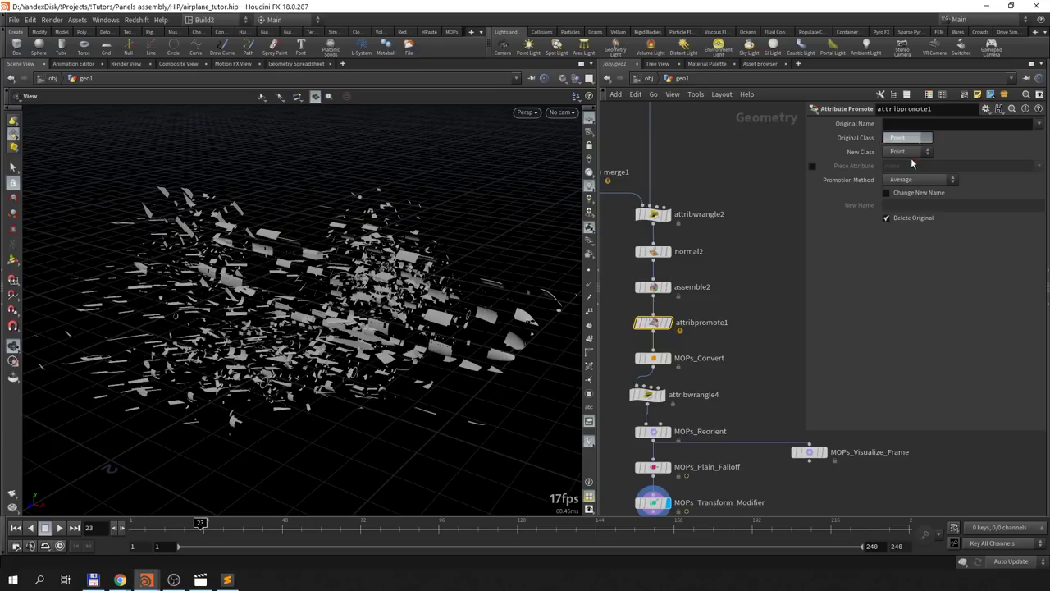
{"action": "left_click", "coordinate": [906, 152]}
{"action": "left_click", "coordinate": [1038, 124]}
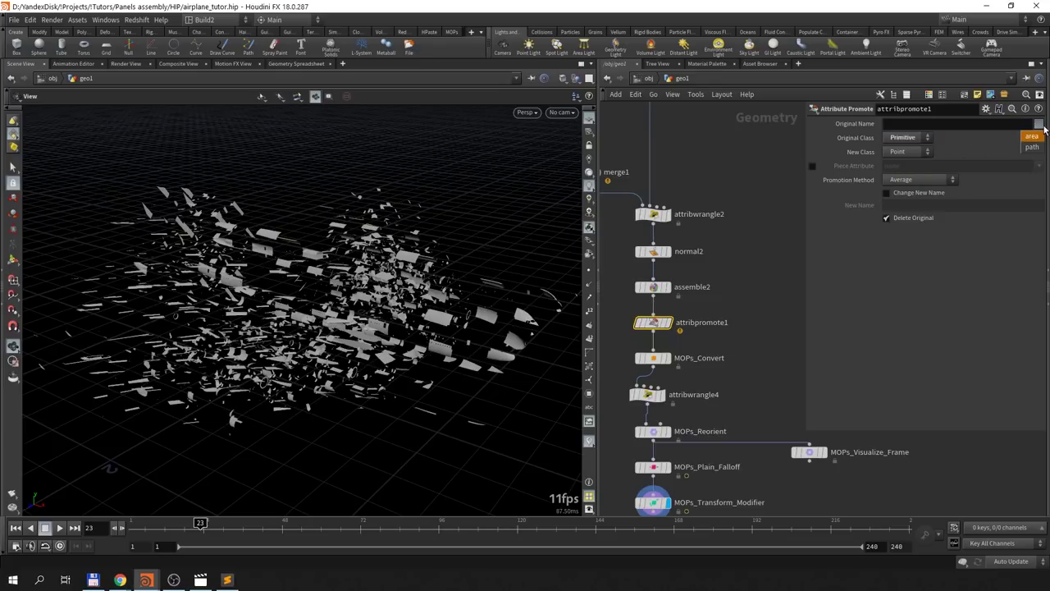
{"action": "left_click", "coordinate": [1032, 138]}
Step: Select MOPs_Transform_Modifier and begin editing its translation expression
{"action": "middle_click_drag", "start_coordinate": [617, 413], "coordinate": [622, 306]}
{"action": "left_click", "coordinate": [660, 399]}
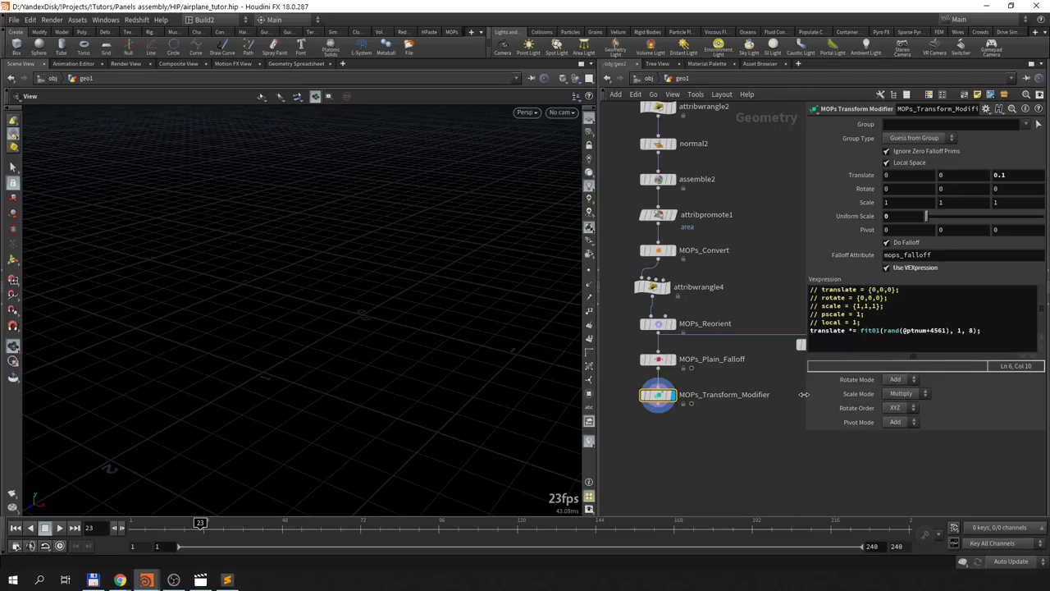
{"action": "left_click", "coordinate": [977, 330]}
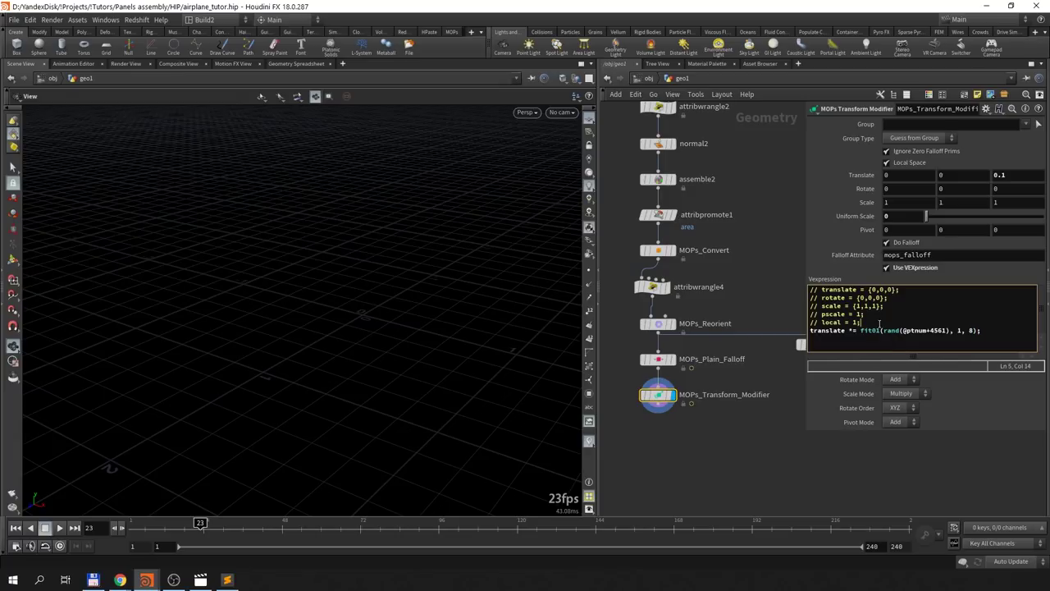
Step: Add line 6 'float mult_area = fit();' to the VEXpression, leaving the cursor inside fit()
{"action": "key", "text": "Return"}
{"action": "type", "text": "float "}
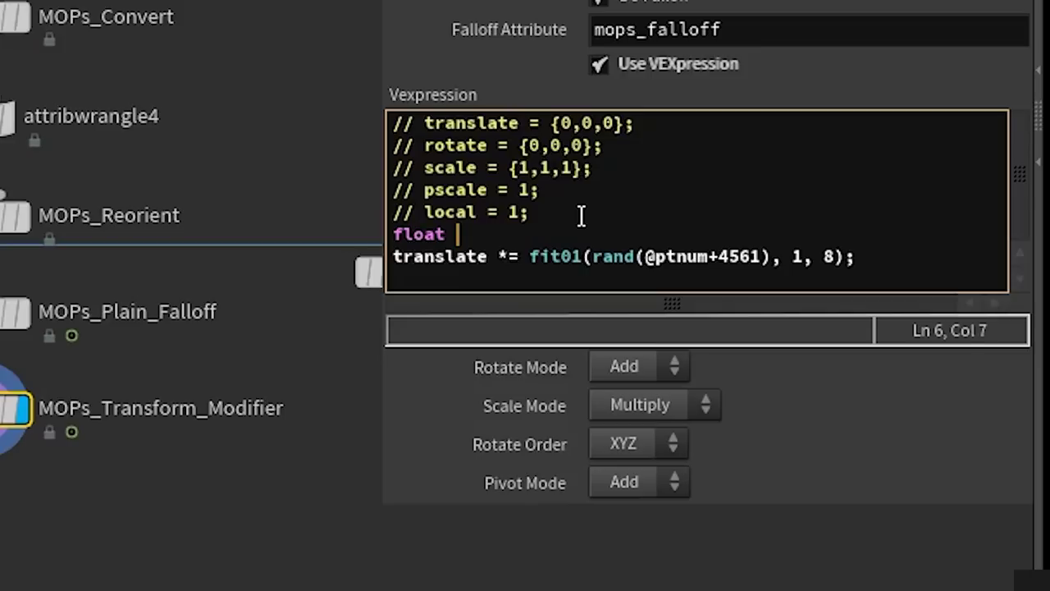
{"action": "type", "text": "mult_"}
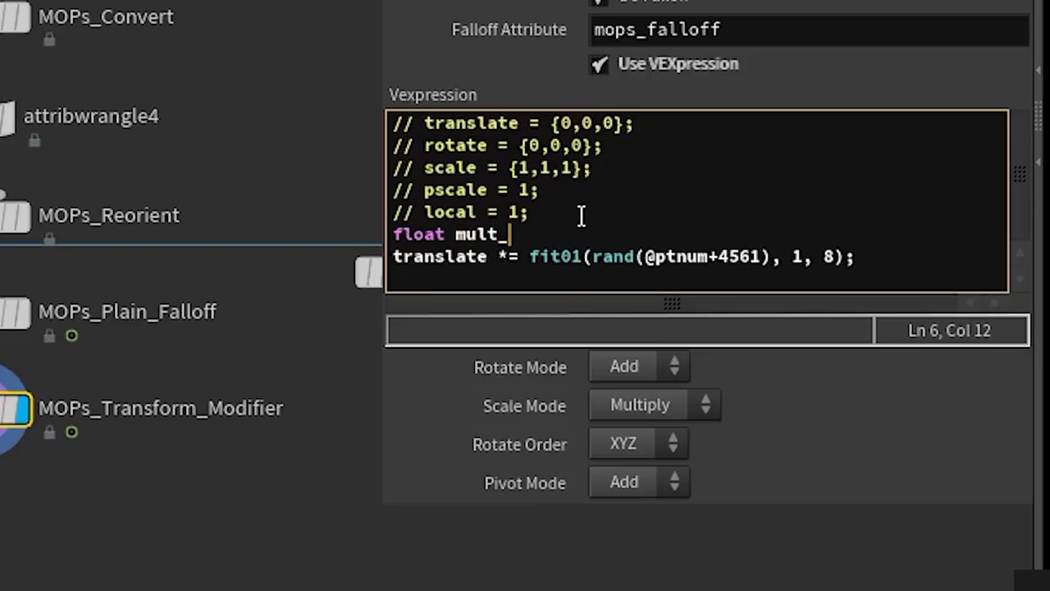
{"action": "type", "text": "area = "}
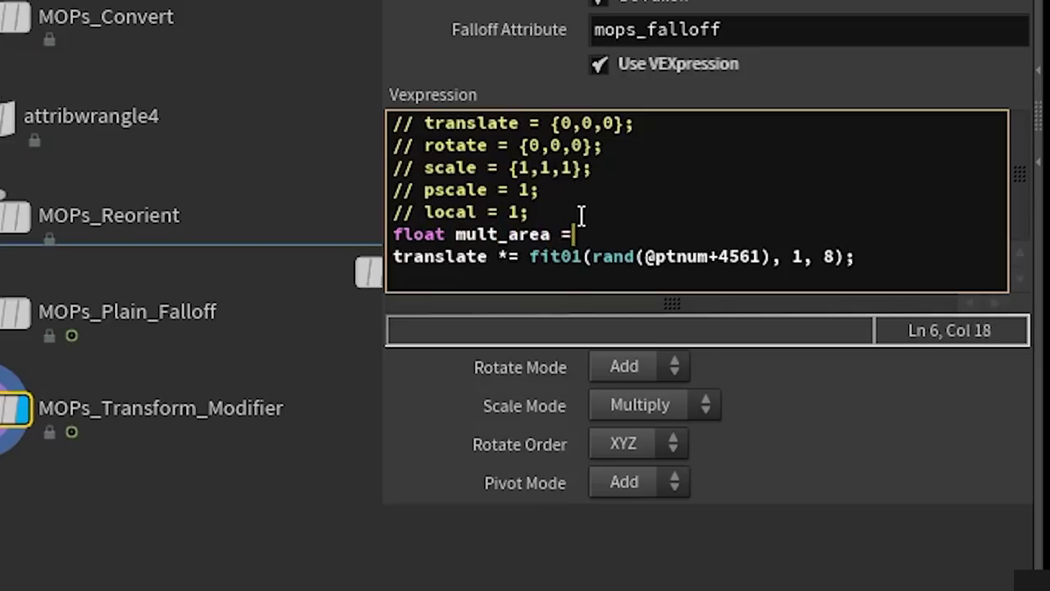
{"action": "type", "text": "fit();"}
{"action": "key", "text": "Left"}
{"action": "key", "text": "Left"}
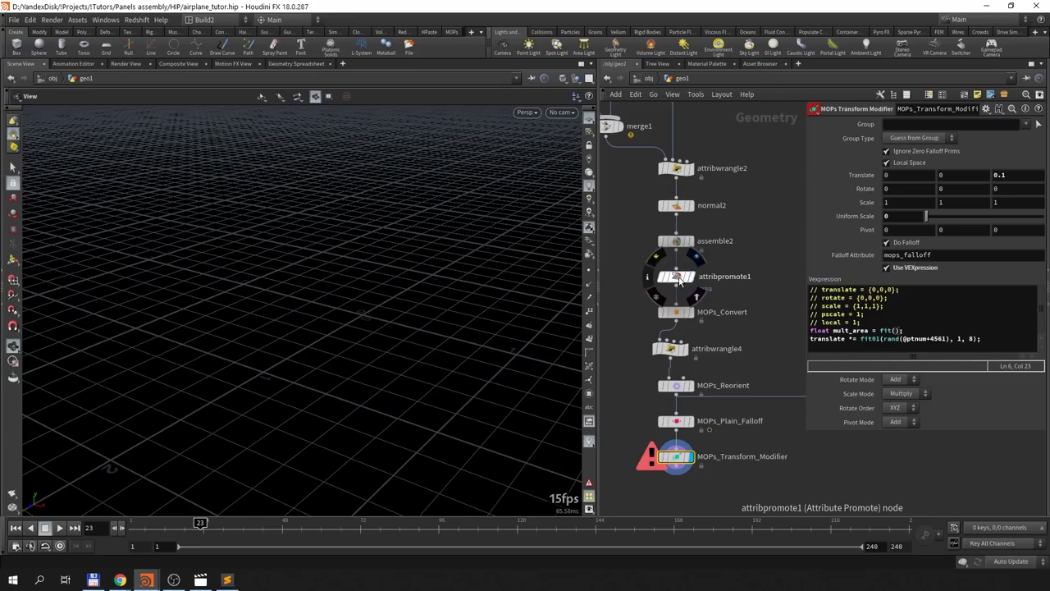
{"action": "left_click", "coordinate": [679, 281]}
{"action": "left_click", "coordinate": [691, 277]}
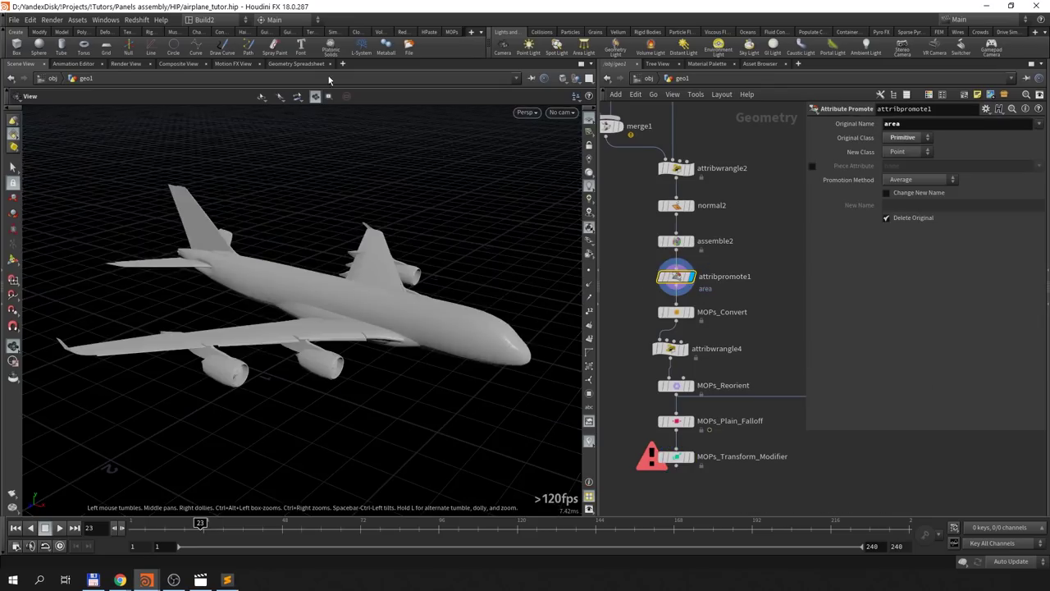
{"action": "left_click", "coordinate": [297, 64]}
{"action": "left_click", "coordinate": [92, 96]}
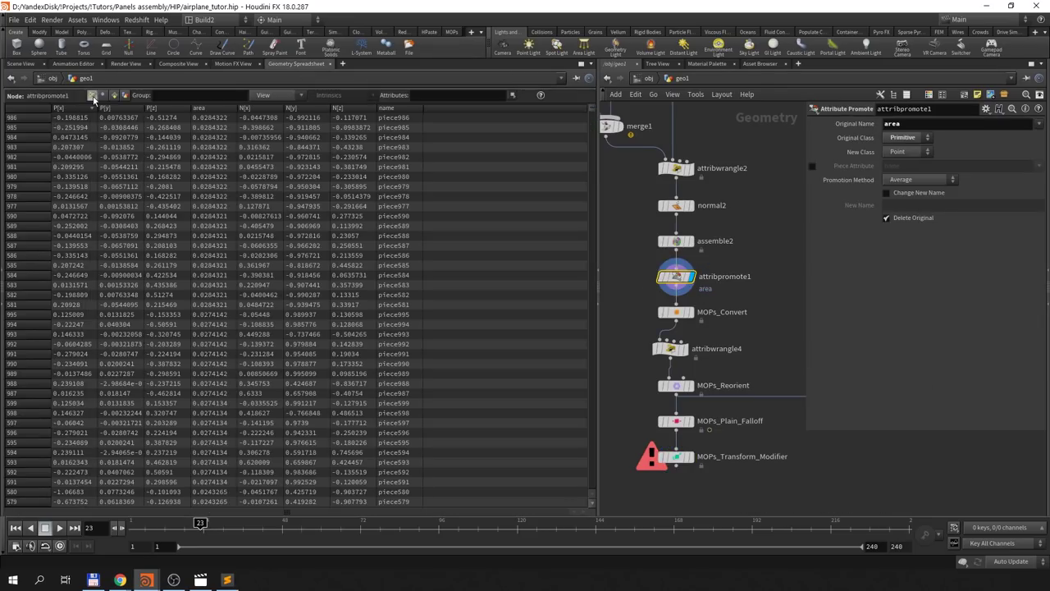
{"action": "left_click", "coordinate": [221, 111]}
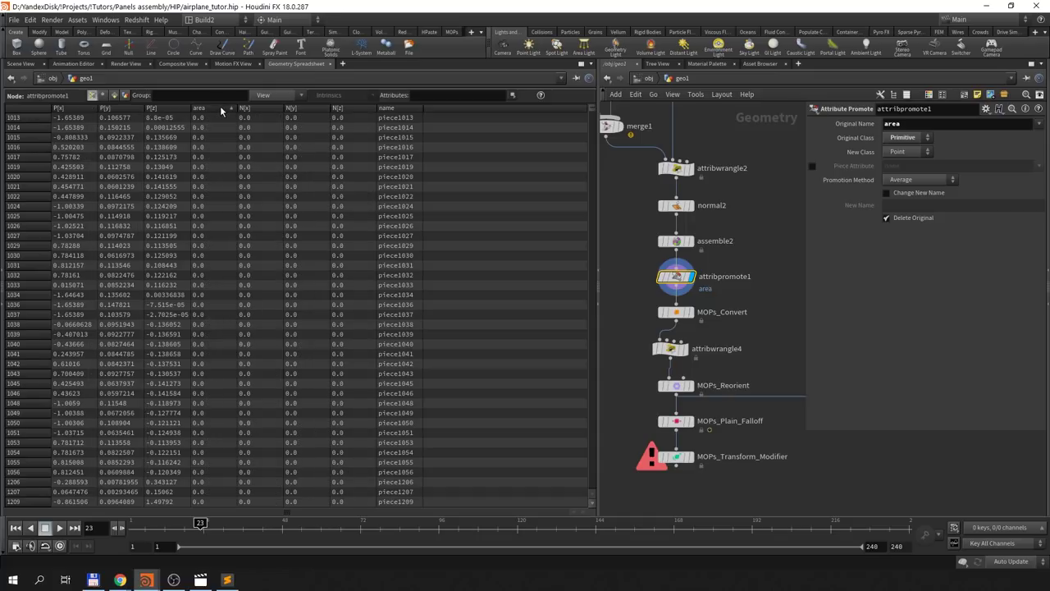
{"action": "left_click", "coordinate": [216, 110]}
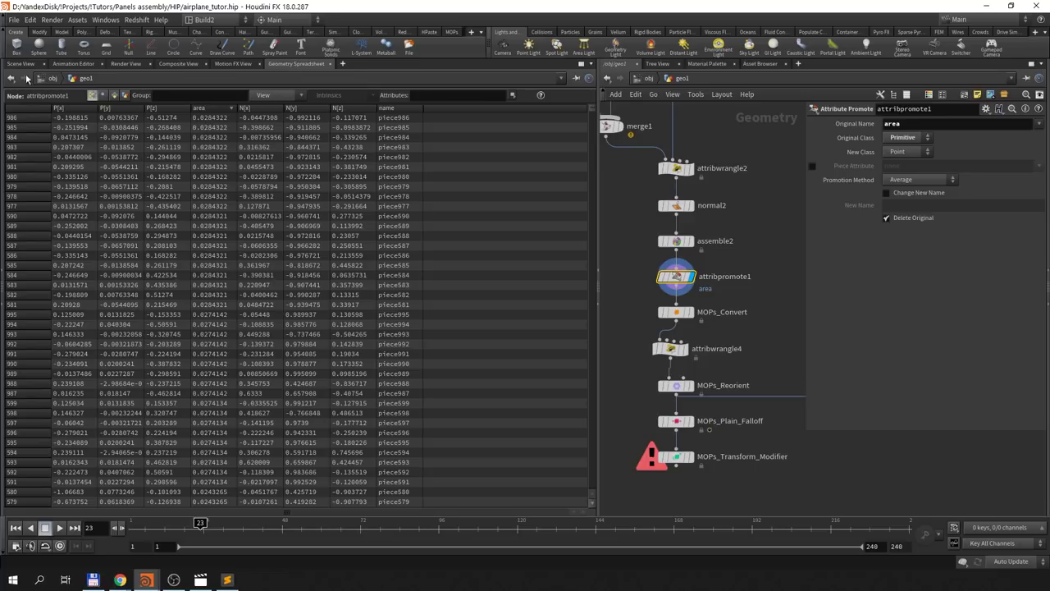
{"action": "left_click", "coordinate": [26, 78]}
{"action": "left_click", "coordinate": [674, 456]}
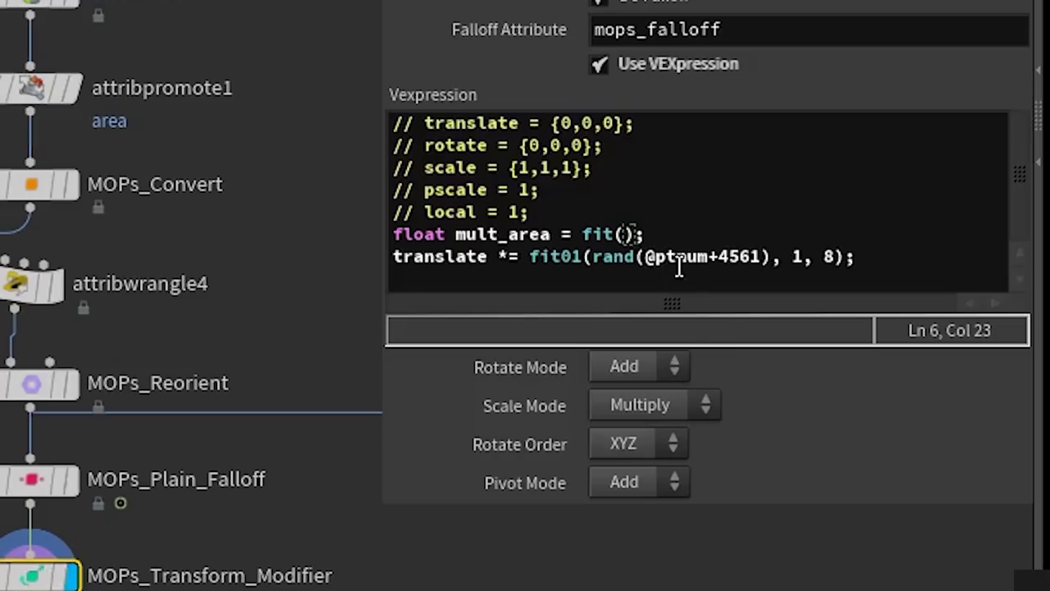
{"action": "type", "text": "@area, 0, "}
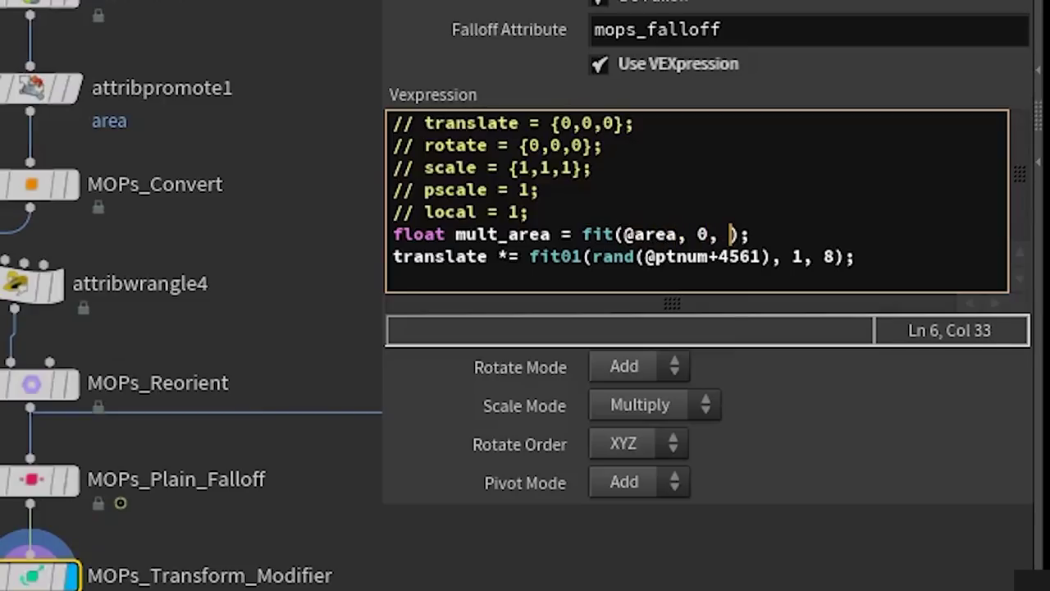
{"action": "type", "text": "0."}
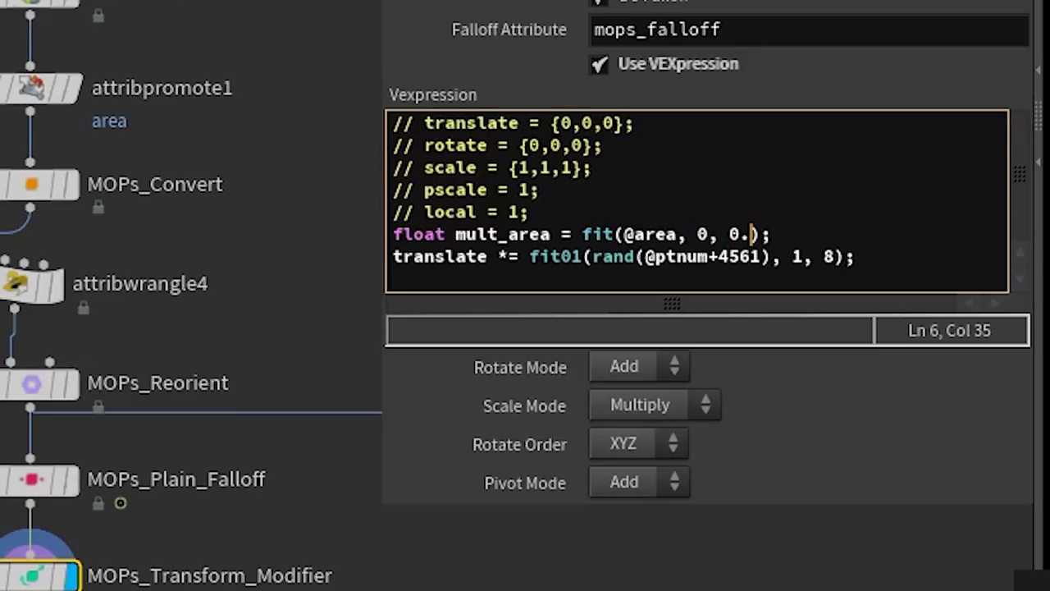
{"action": "type", "text": "03, 0, 1"}
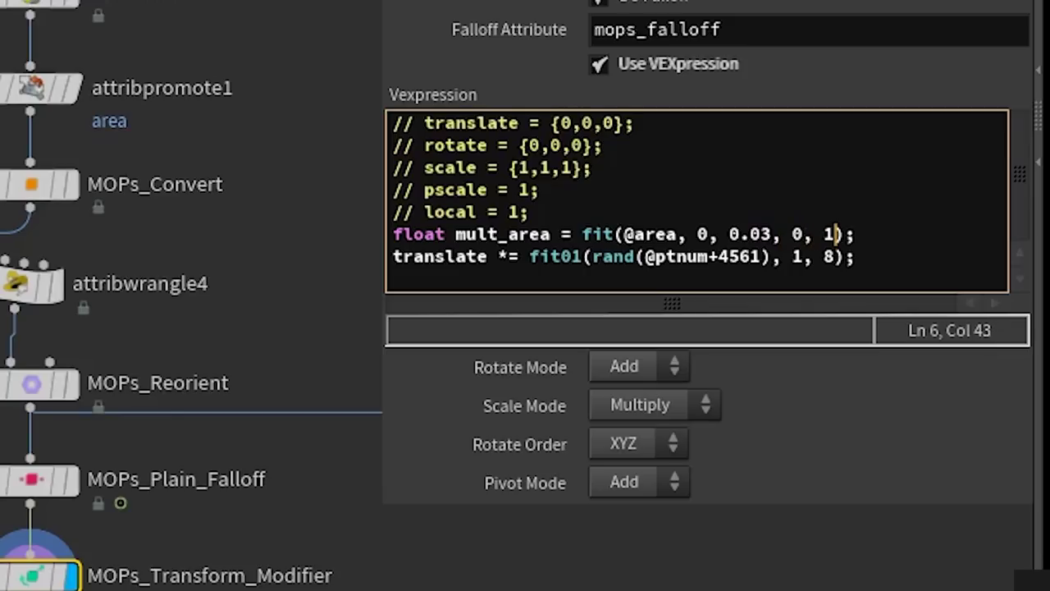
{"action": "key", "text": "Down"}
{"action": "key", "text": "Right"}
{"action": "type", "text": "* area_mult"}
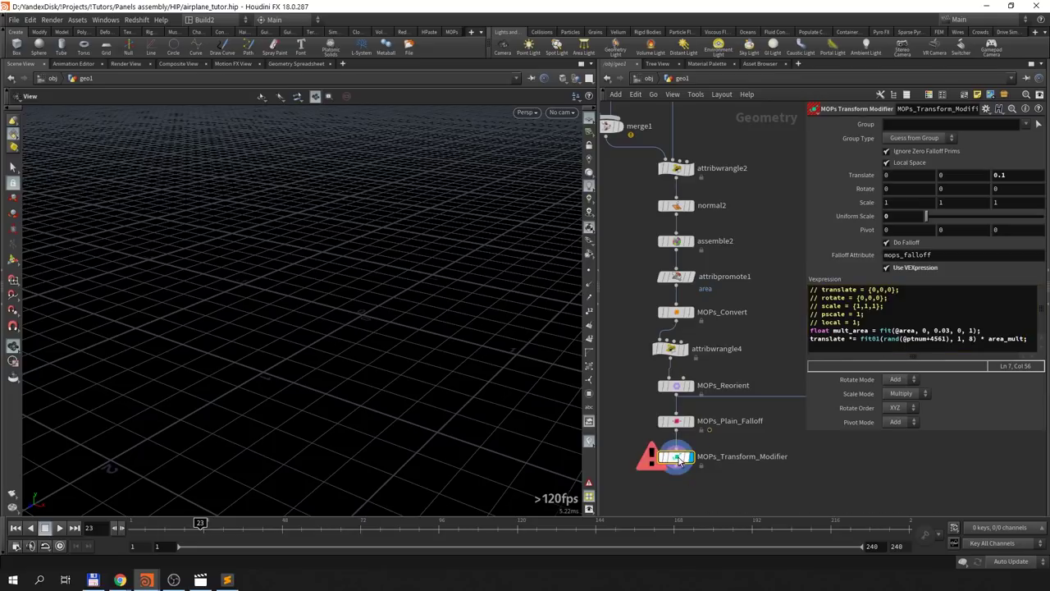
Step: Replace the misnamed area_mult with mult_area on line 7 and scrub to watch panels assemble
{"action": "left_click", "coordinate": [687, 459]}
{"action": "left_click", "coordinate": [688, 459]}
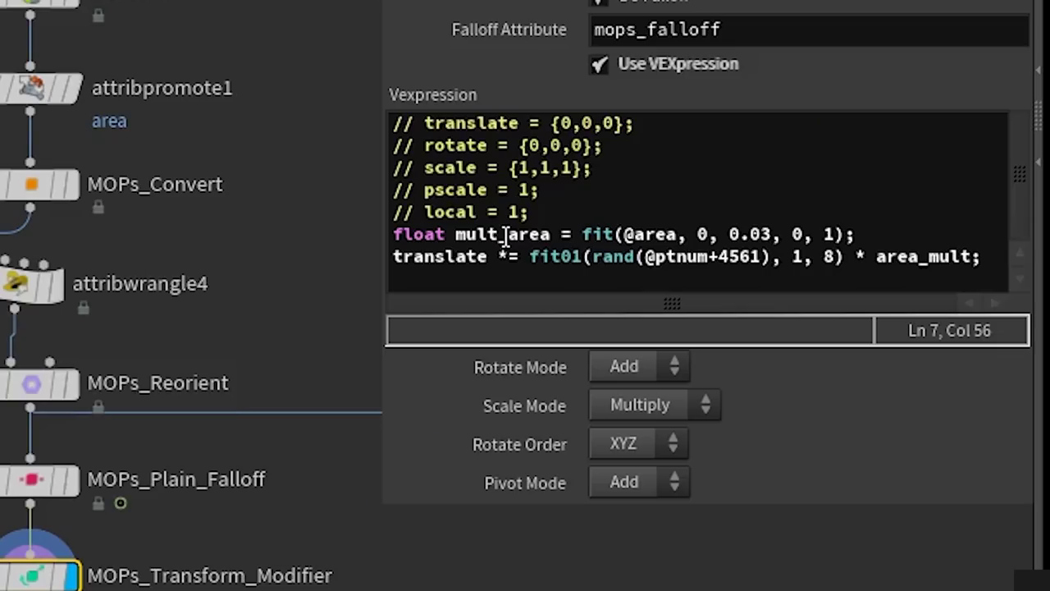
{"action": "double_click", "coordinate": [854, 331]}
{"action": "key", "text": "ctrl+c"}
{"action": "double_click", "coordinate": [1008, 338]}
{"action": "key", "text": "ctrl+v"}
{"action": "mouse_move", "coordinate": [156, 522]}
{"action": "left_mouse_down"}
{"action": "mouse_move", "coordinate": [233, 523]}
{"action": "mouse_move", "coordinate": [157, 523]}
{"action": "mouse_move", "coordinate": [202, 525]}
{"action": "mouse_move", "coordinate": [168, 533]}
{"action": "mouse_move", "coordinate": [132, 525]}
{"action": "mouse_move", "coordinate": [260, 523]}
{"action": "left_mouse_up"}
{"action": "key", "text": "ctrl+z"}
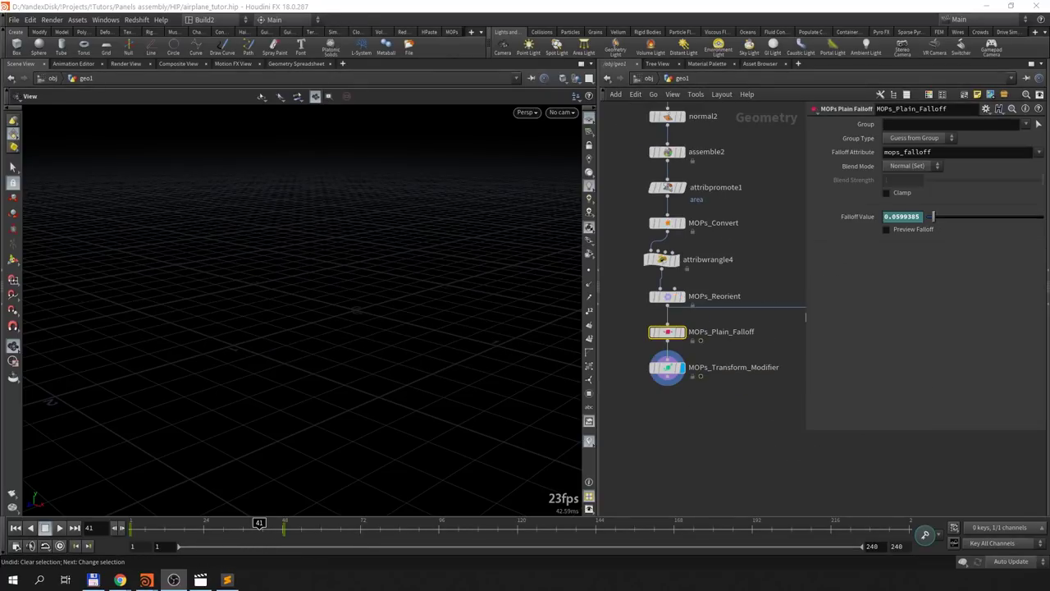
Step: Copy the mops_falloff attribute name and add a CHOP Network node to geo1
{"action": "double_click", "coordinate": [936, 152]}
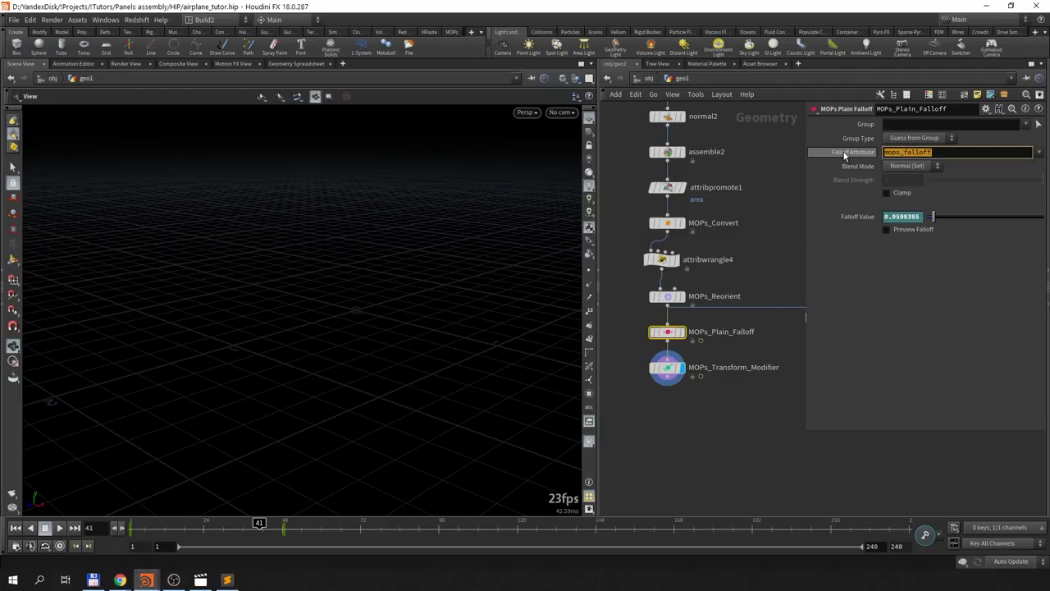
{"action": "left_click", "coordinate": [667, 368]}
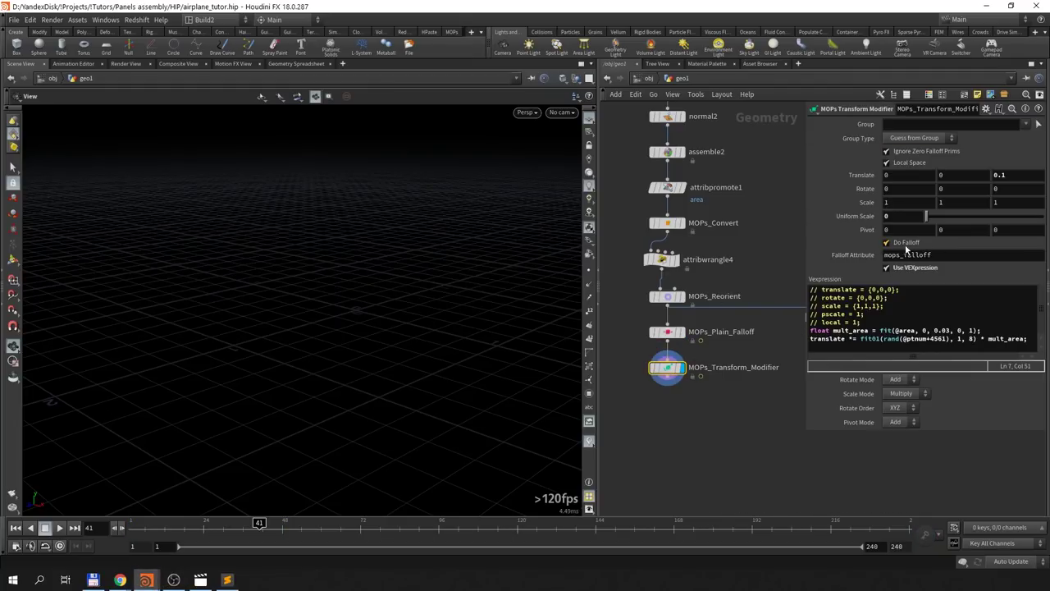
{"action": "key", "text": "Tab"}
{"action": "type", "text": "hop"}
{"action": "key", "text": "Return"}
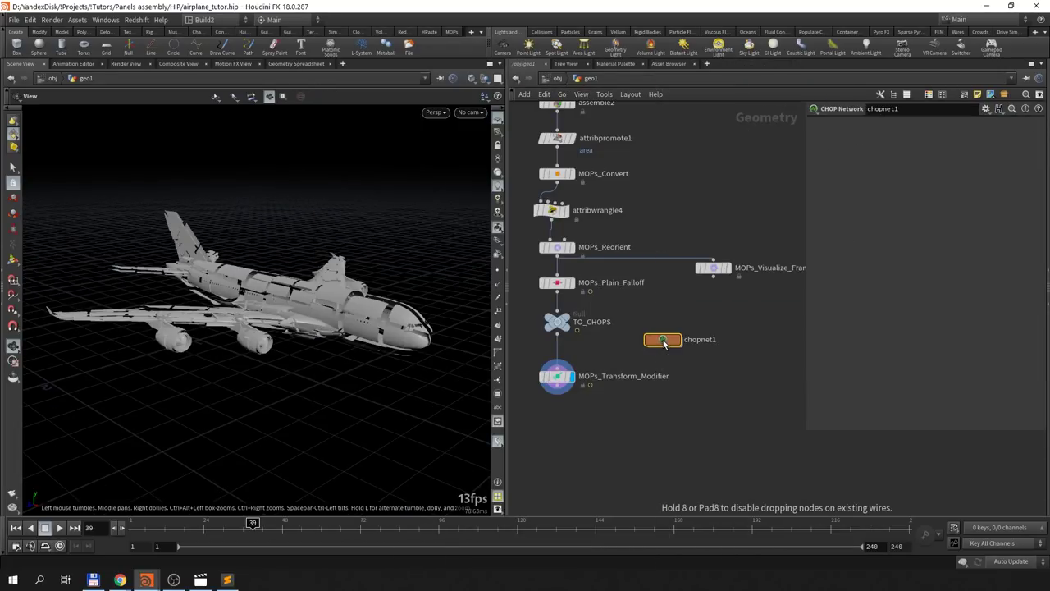
Step: Place chopnet1, go inside it, and create a Geometry CHOP
{"action": "left_click", "coordinate": [676, 329]}
{"action": "double_click", "coordinate": [676, 330]}
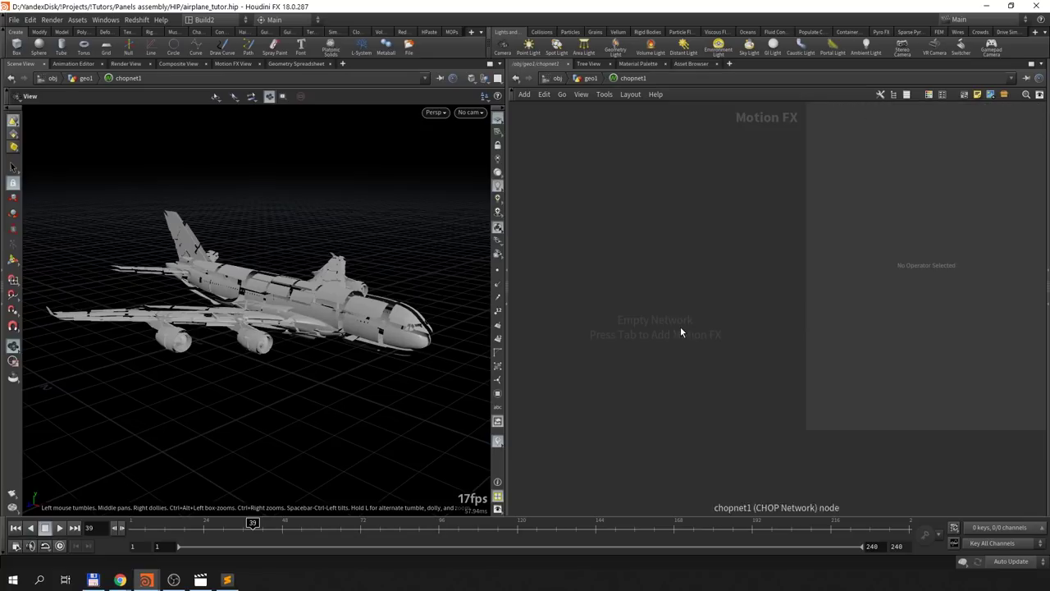
{"action": "key", "text": "Tab"}
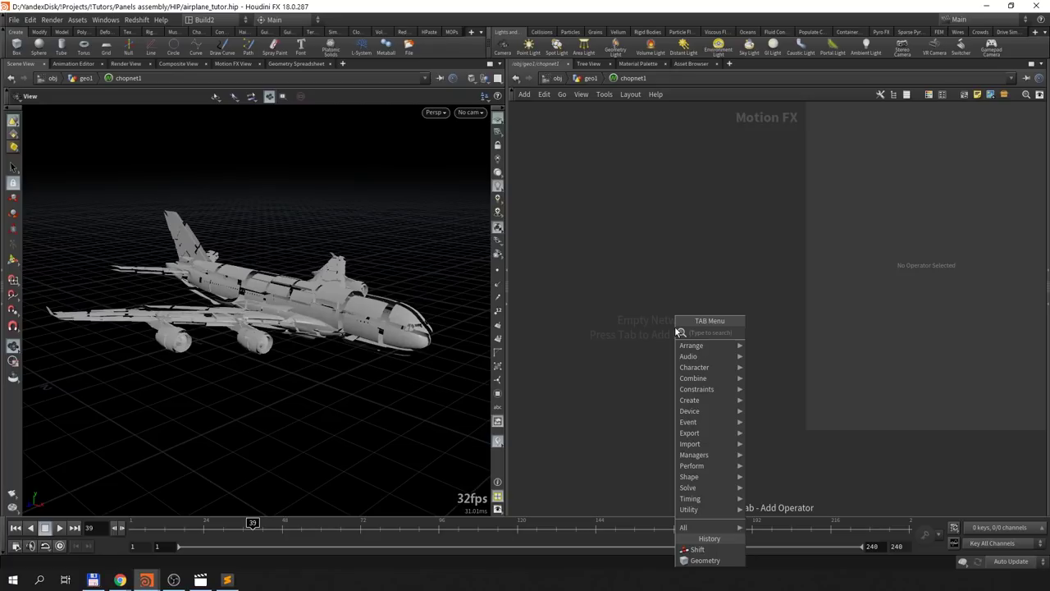
{"action": "type", "text": "geo"}
{"action": "key", "text": "Return"}
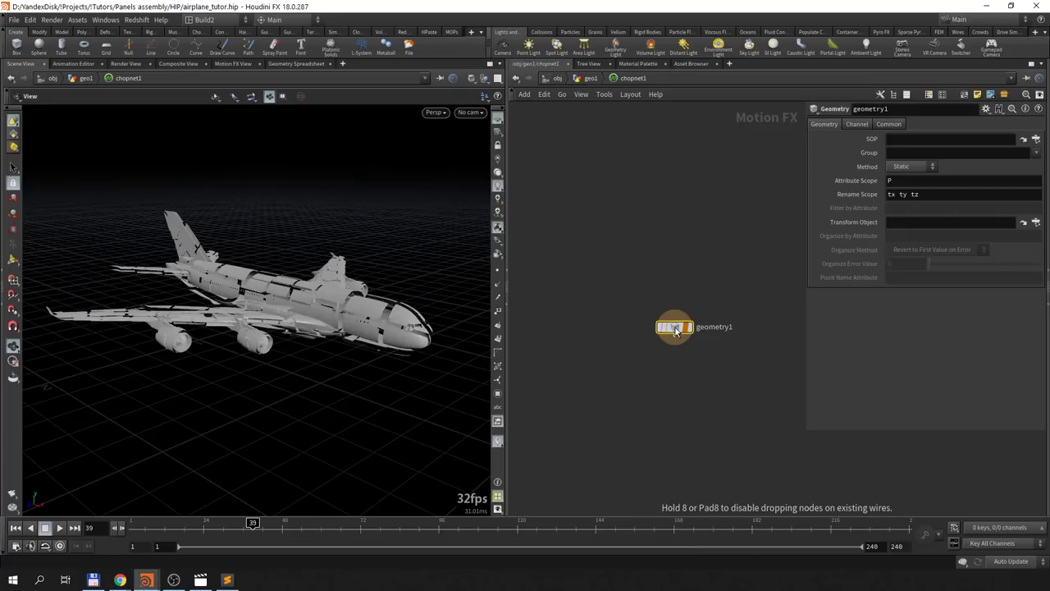
Step: Point geometry1 at /obj/geo1/TO_CHOPS with mops_falloff as Attribute and Rename Scope, then graph it
{"action": "left_click", "coordinate": [1035, 139]}
{"action": "left_click", "coordinate": [976, 140]}
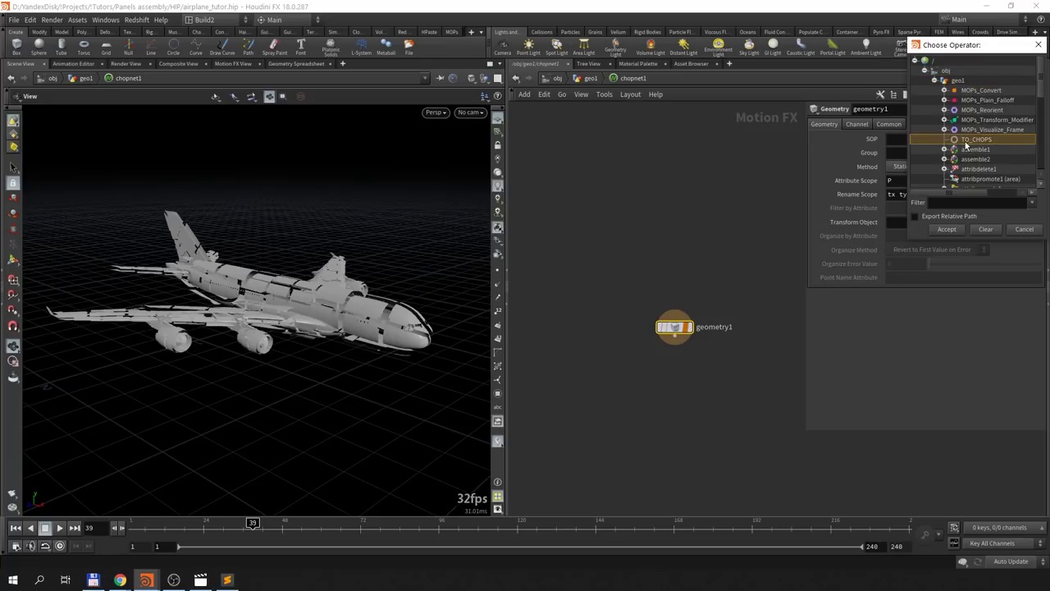
{"action": "double_click", "coordinate": [968, 141]}
{"action": "left_click", "coordinate": [901, 179]}
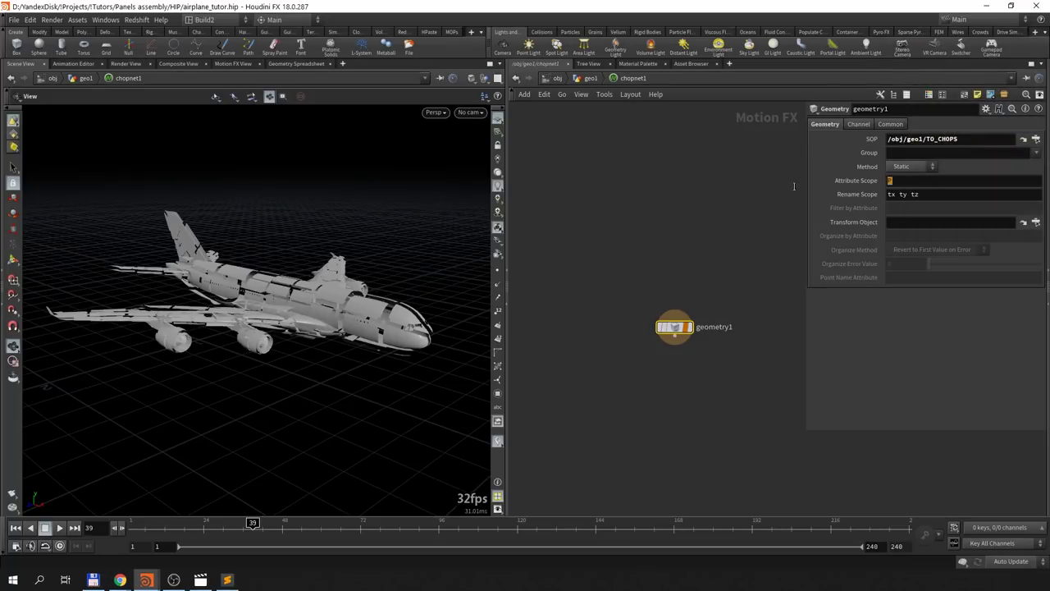
{"action": "type", "text": "mops_falloff"}
{"action": "key", "text": "Tab"}
{"action": "type", "text": "mops_fa"}
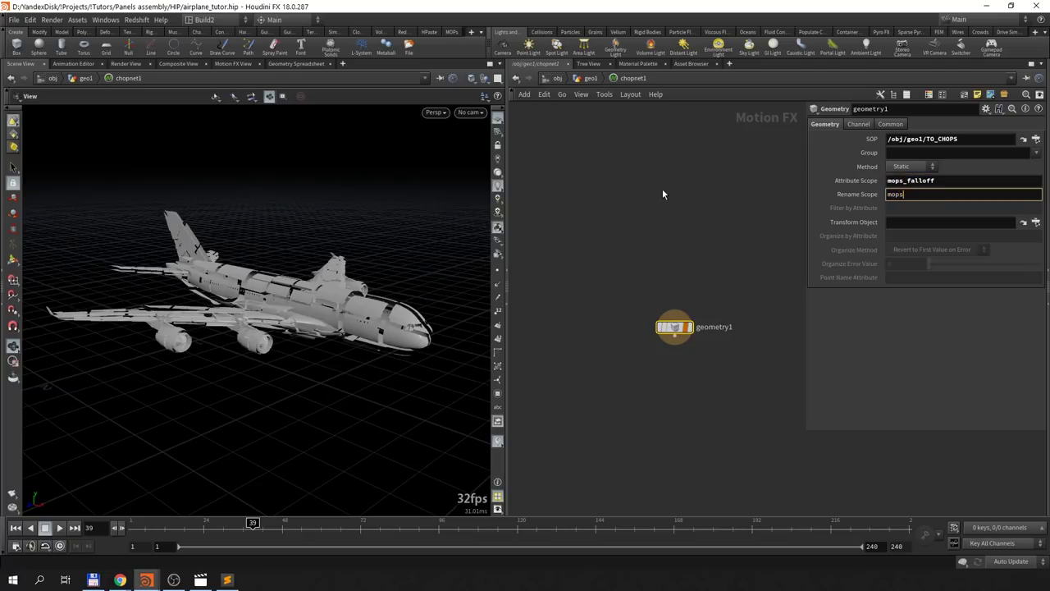
{"action": "type", "text": "lloff"}
{"action": "key", "text": "Return"}
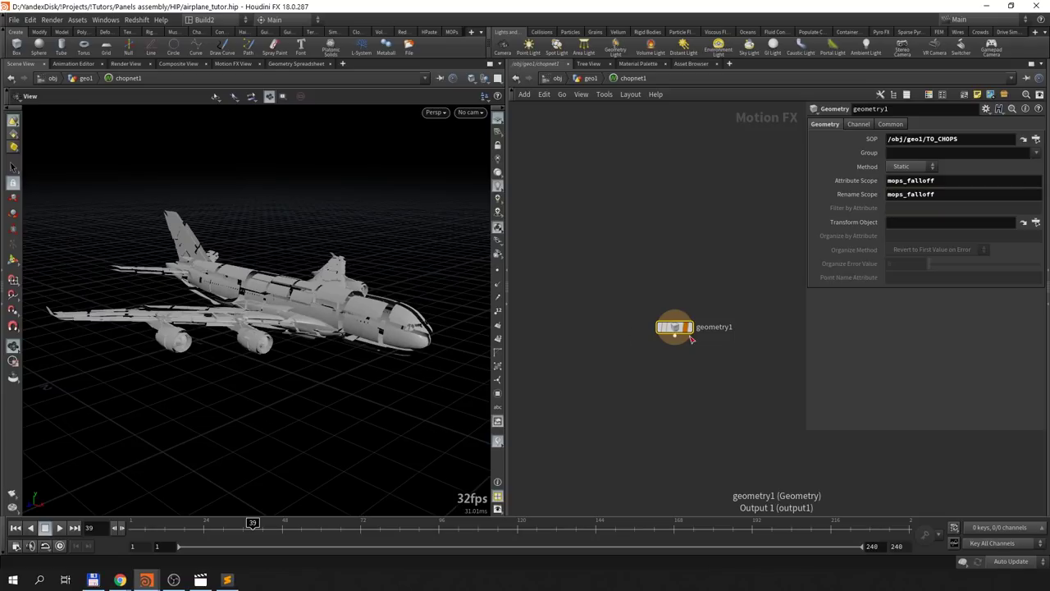
{"action": "left_click", "coordinate": [228, 64]}
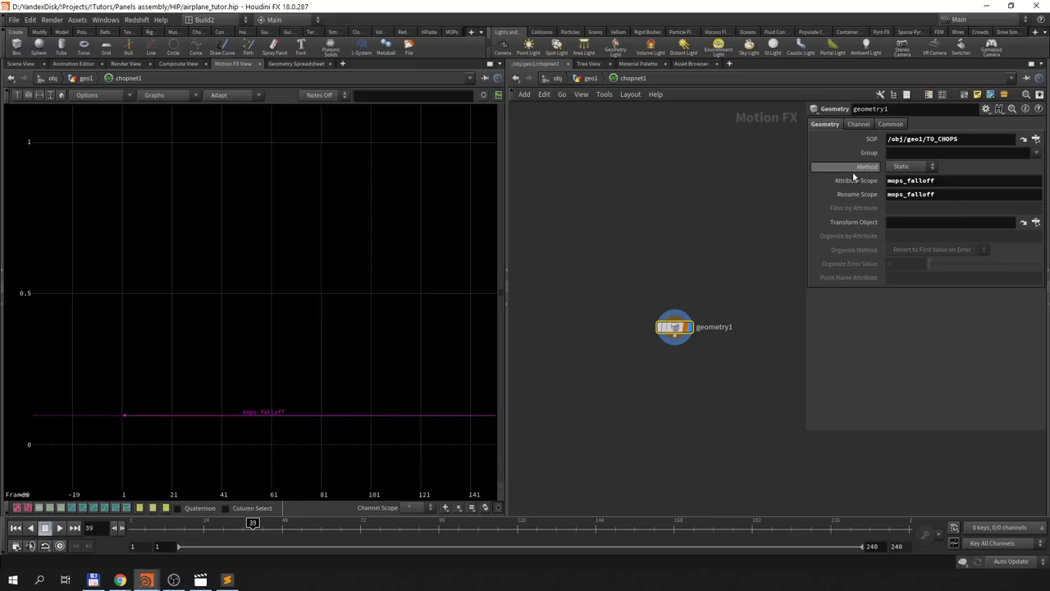
Step: Switch geometry1's Method to Animated and check its 1946 mops_falloff channels over frames 1–240
{"action": "left_click", "coordinate": [906, 168]}
{"action": "left_click", "coordinate": [907, 189]}
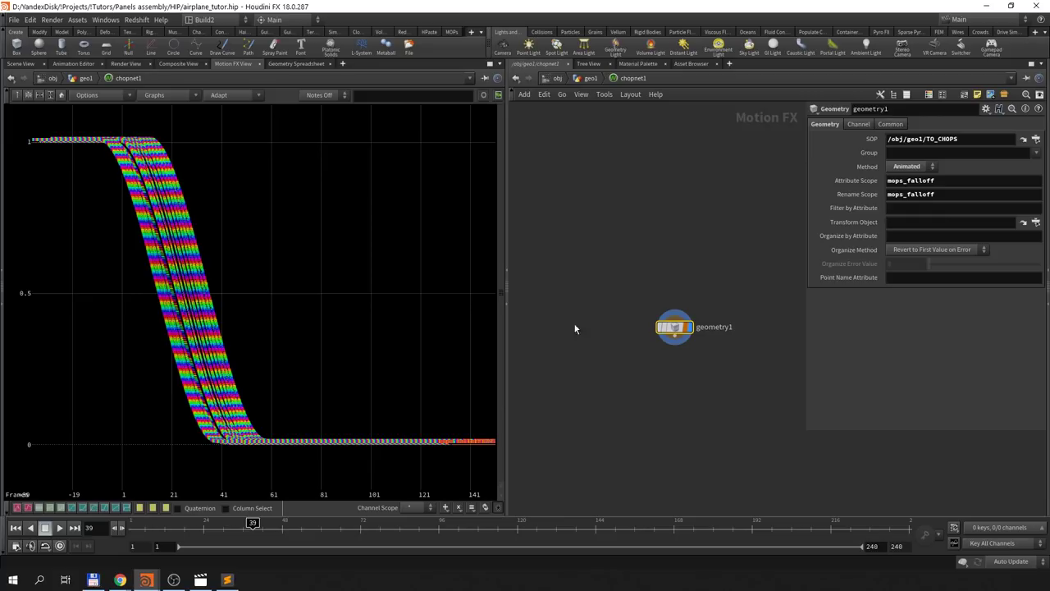
{"action": "middle_click", "coordinate": [674, 327]}
Step: Add a Shift CHOP below geometry1 to offset the falloff curves in time
{"action": "key", "text": "Tab"}
{"action": "type", "text": "shift"}
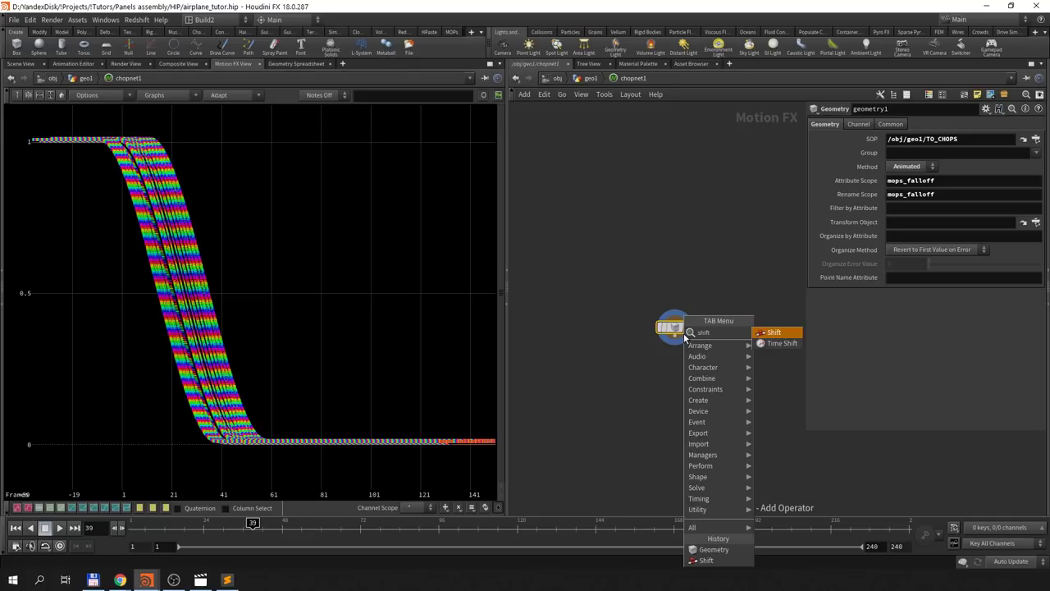
{"action": "key", "text": "Return"}
{"action": "left_click", "coordinate": [674, 362]}
{"action": "left_click_drag", "start_coordinate": [984, 196], "coordinate": [995, 195]}
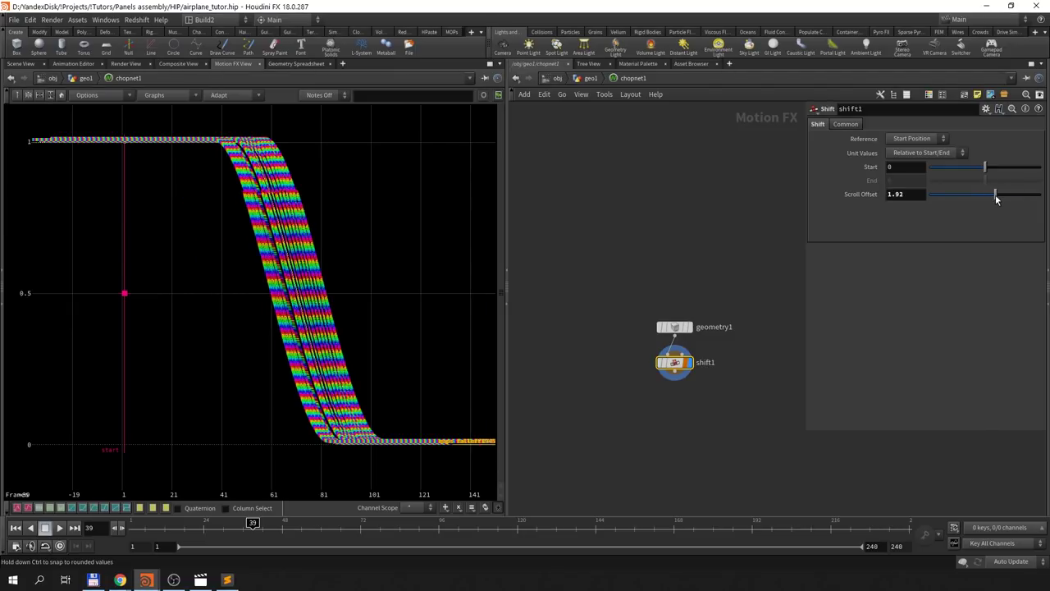
Step: Set shift1's Scroll Offset to rand($C) and zoom the graph to see the staggered channels
{"action": "left_click", "coordinate": [917, 193]}
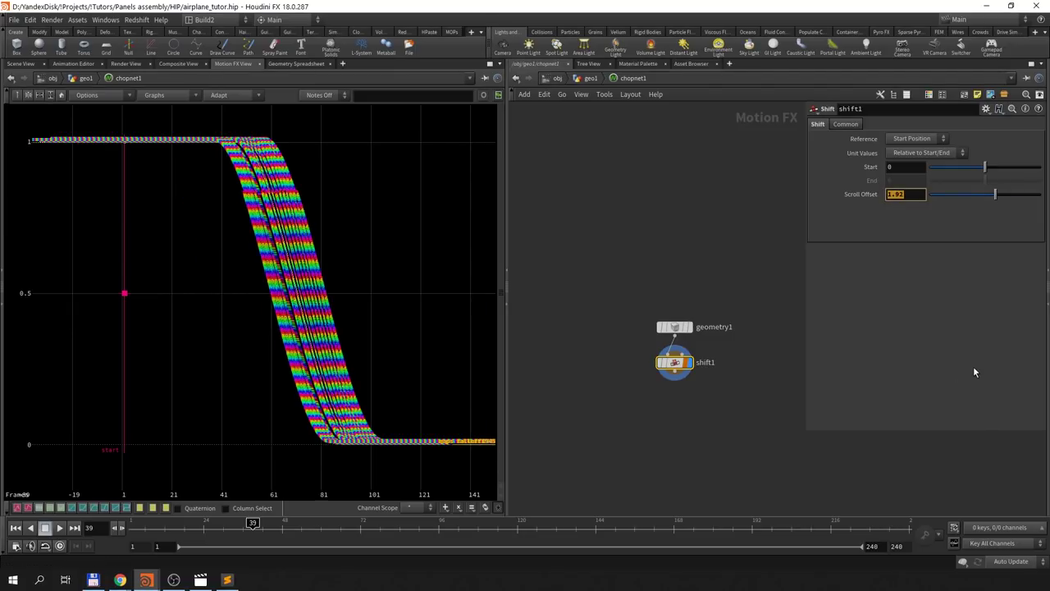
{"action": "type", "text": "rand("}
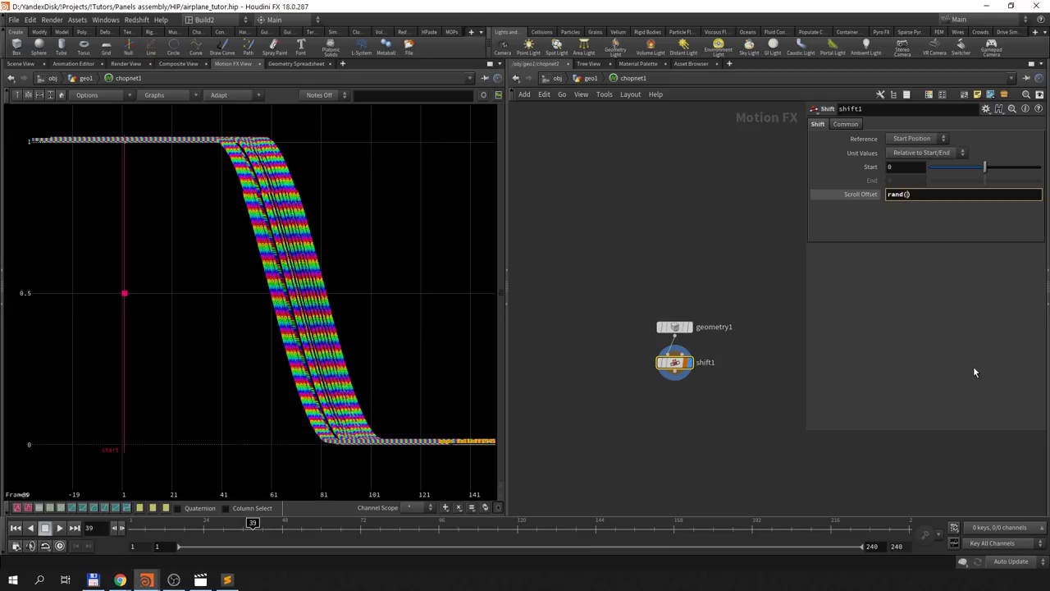
{"action": "type", "text": "$"}
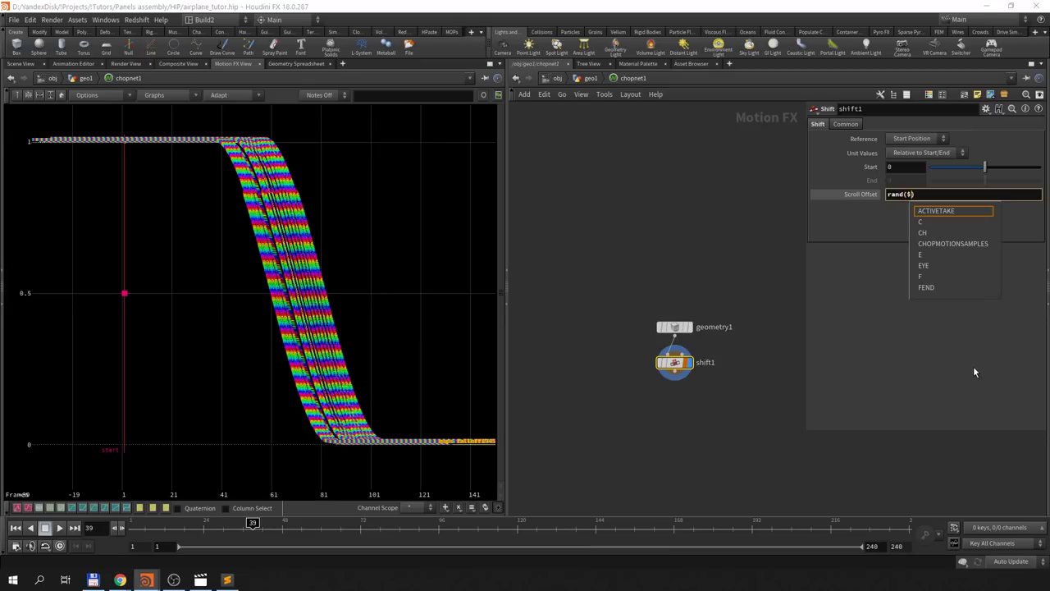
{"action": "type", "text": "C"}
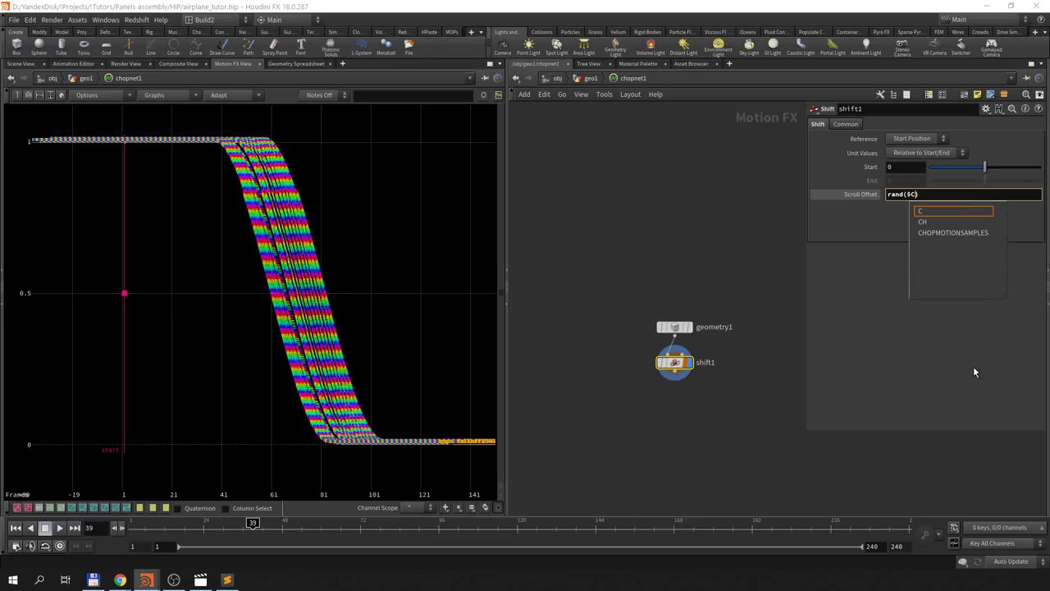
{"action": "key", "text": "Return"}
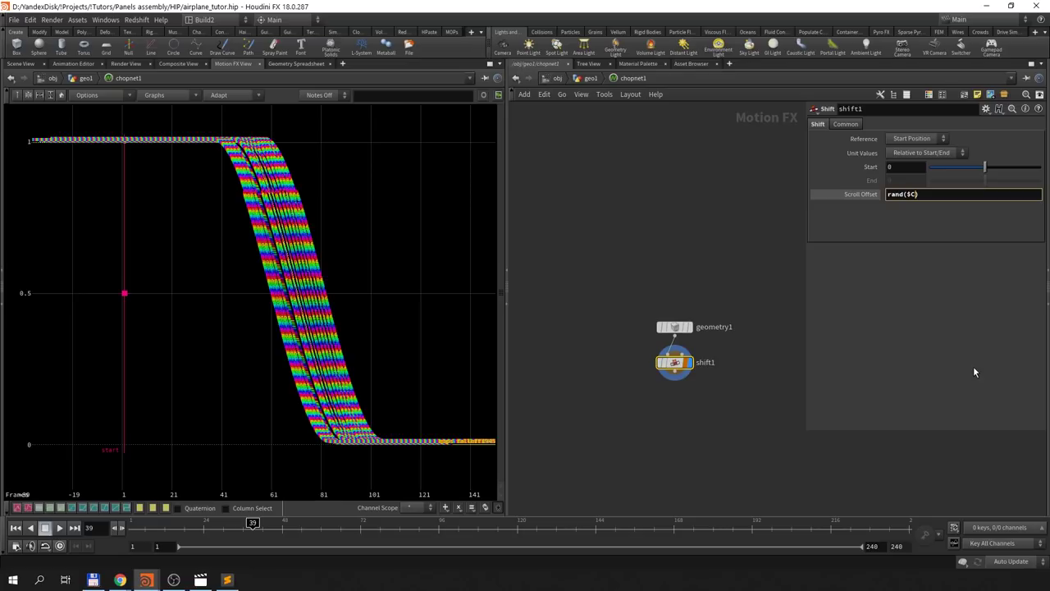
{"action": "key", "text": "Return"}
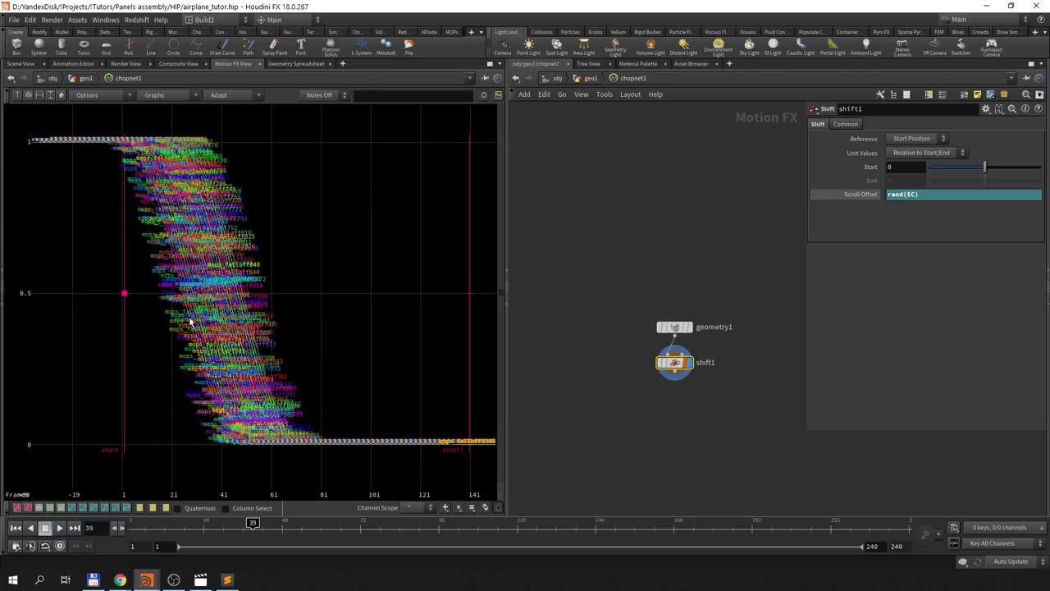
{"action": "scroll", "coordinate": [192, 326], "scroll_direction": "up", "scroll_amount": 2}
{"action": "scroll", "coordinate": [212, 348], "scroll_direction": "up", "scroll_amount": 3}
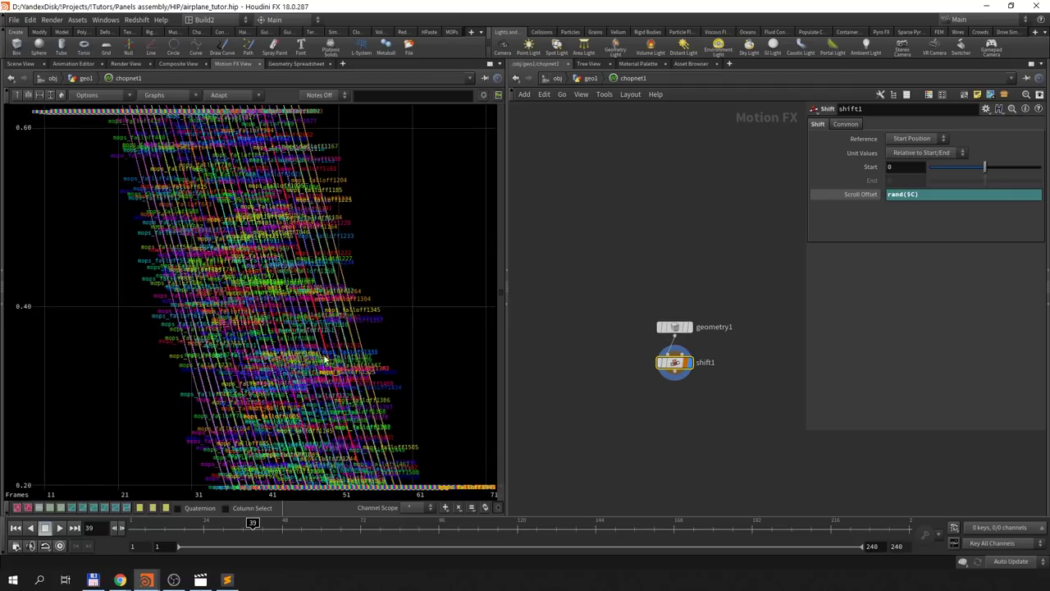
{"action": "scroll", "coordinate": [238, 361], "scroll_direction": "down", "scroll_amount": 1}
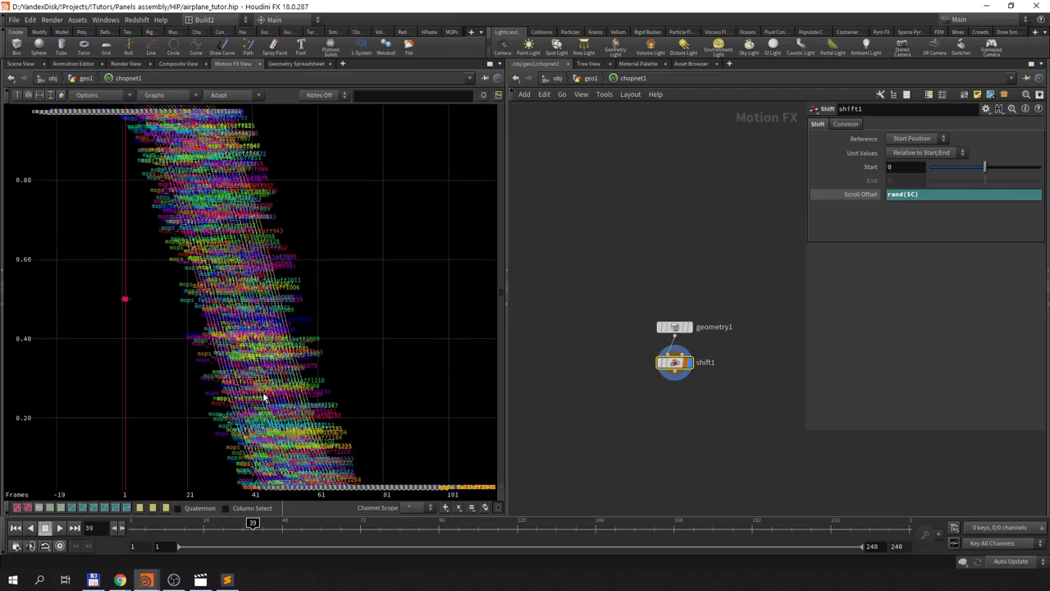
Step: Back in geo1, move MOPs_Transform_Modifier down and insert a Channel SOP below TO_CHOPS
{"action": "key", "text": "u"}
{"action": "left_click_drag", "start_coordinate": [644, 354], "coordinate": [646, 390]}
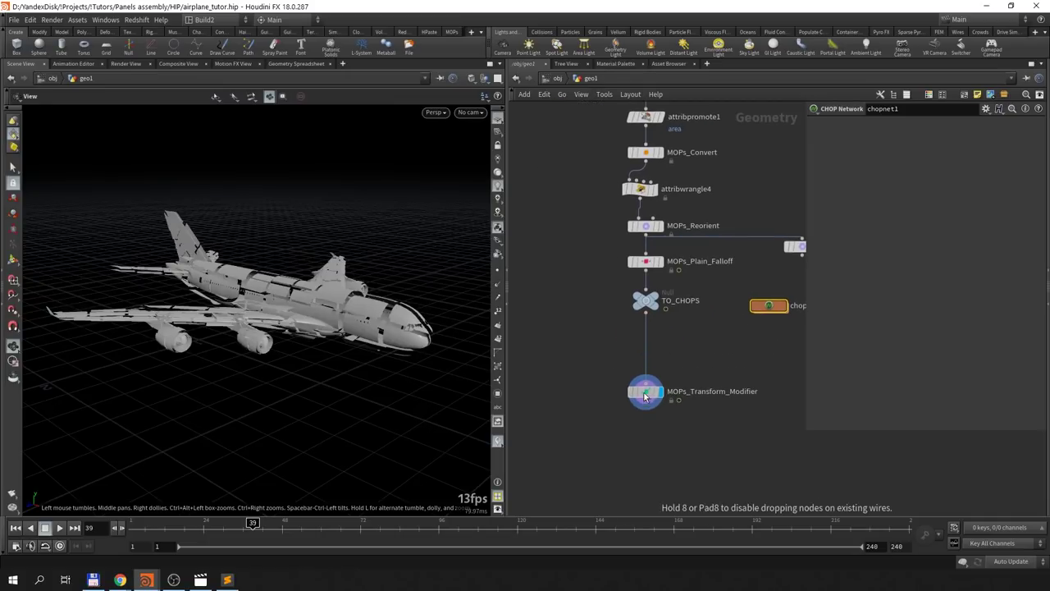
{"action": "middle_click_drag", "start_coordinate": [680, 358], "coordinate": [666, 354]}
{"action": "middle_click_drag", "start_coordinate": [664, 351], "coordinate": [670, 359]}
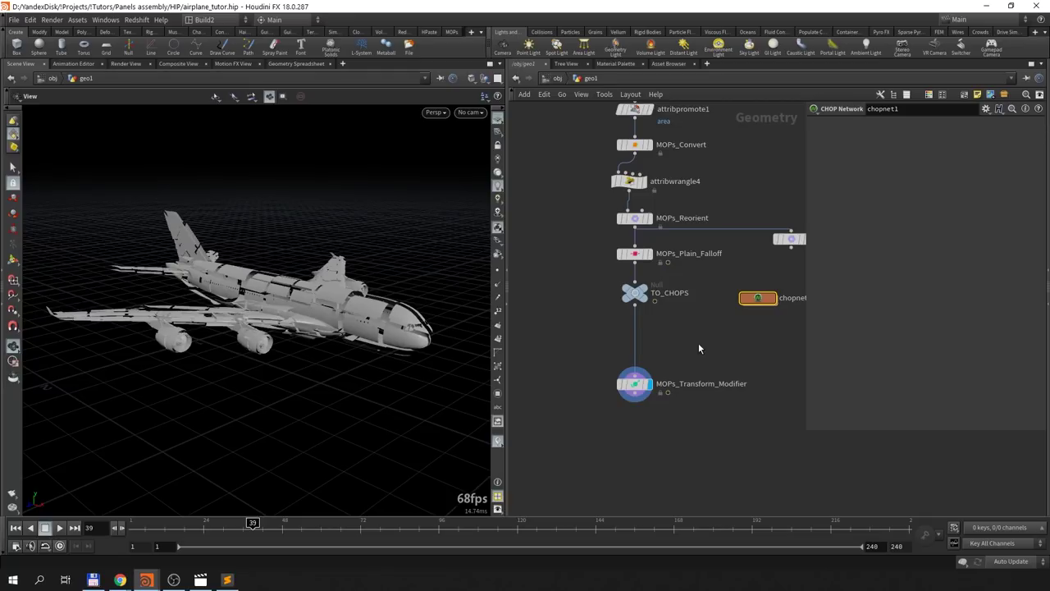
{"action": "key", "text": "Tab"}
{"action": "type", "text": "chan"}
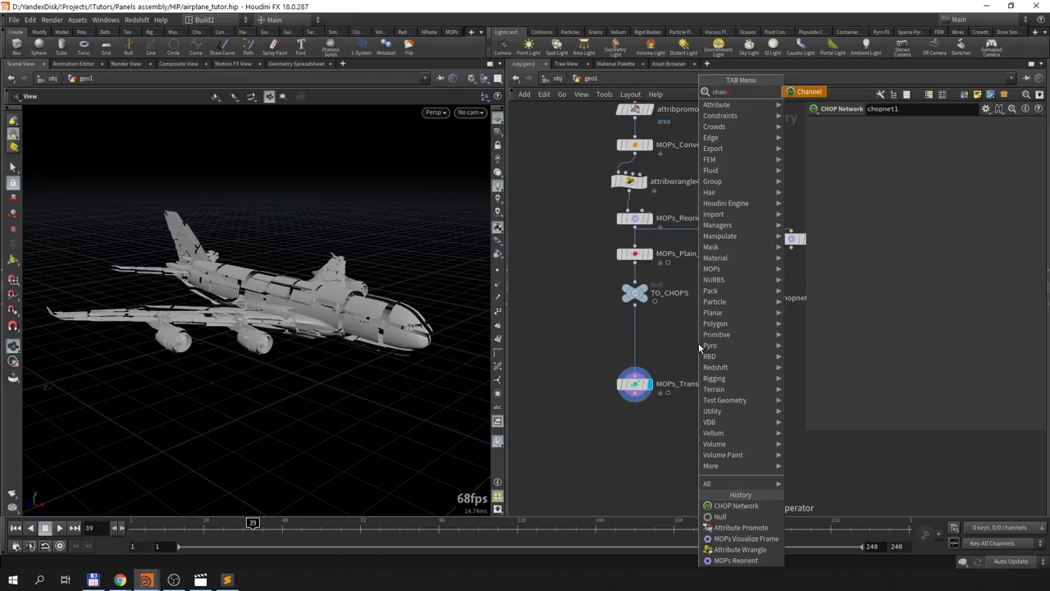
{"action": "key", "text": "Return"}
Step: Drop channel1 onto the wire between TO_CHOPS and MOPs_Transform_Modifier, cancelling the CHOP chooser
{"action": "left_click", "coordinate": [636, 342]}
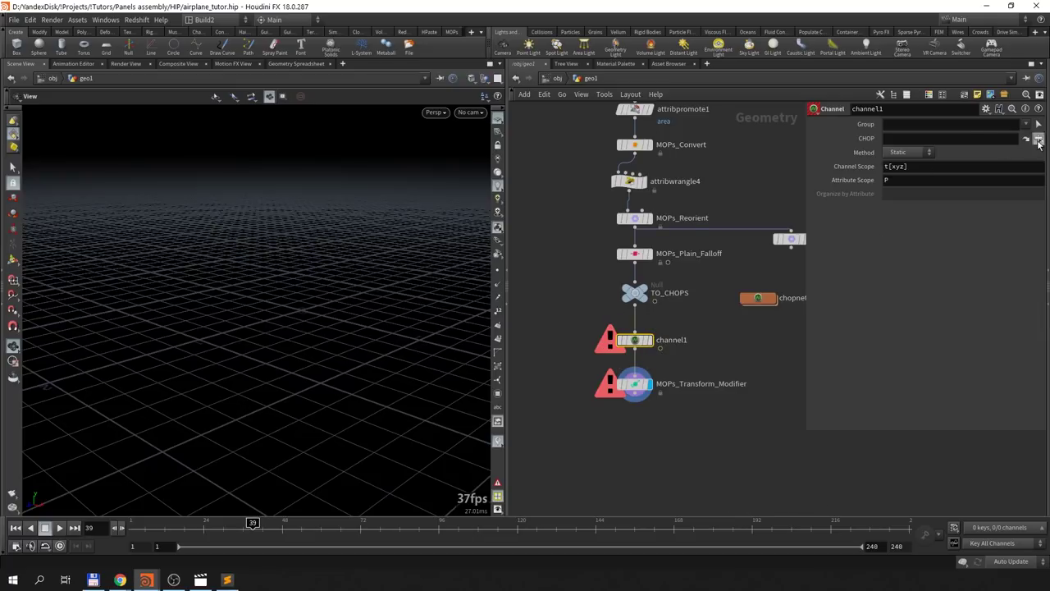
{"action": "left_click", "coordinate": [1039, 140]}
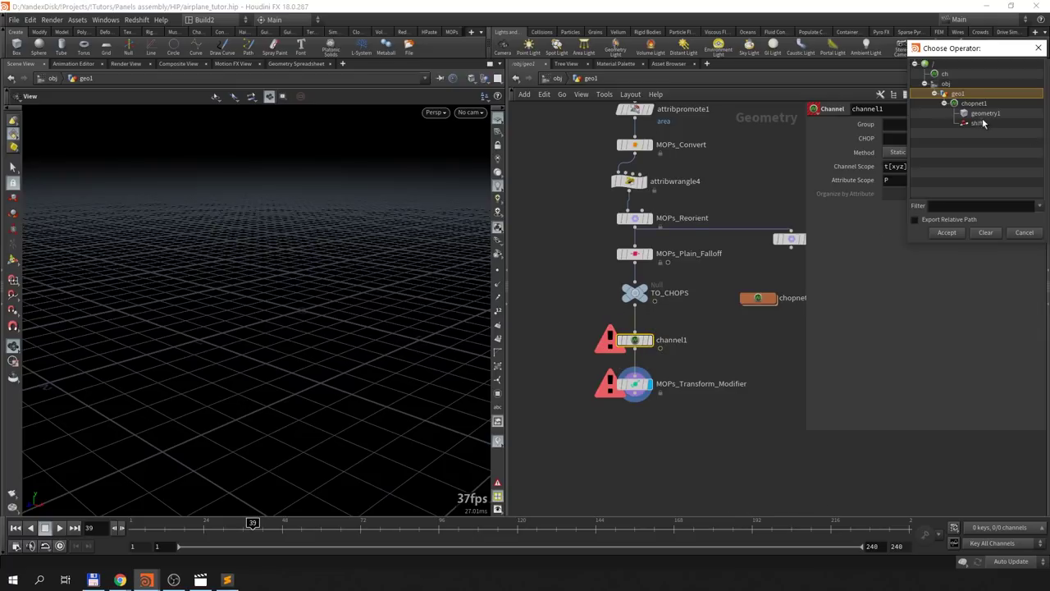
{"action": "left_click", "coordinate": [1038, 48]}
Step: Inside chopnet1, add a Null named TO_SOP below shift1
{"action": "double_click", "coordinate": [748, 298]}
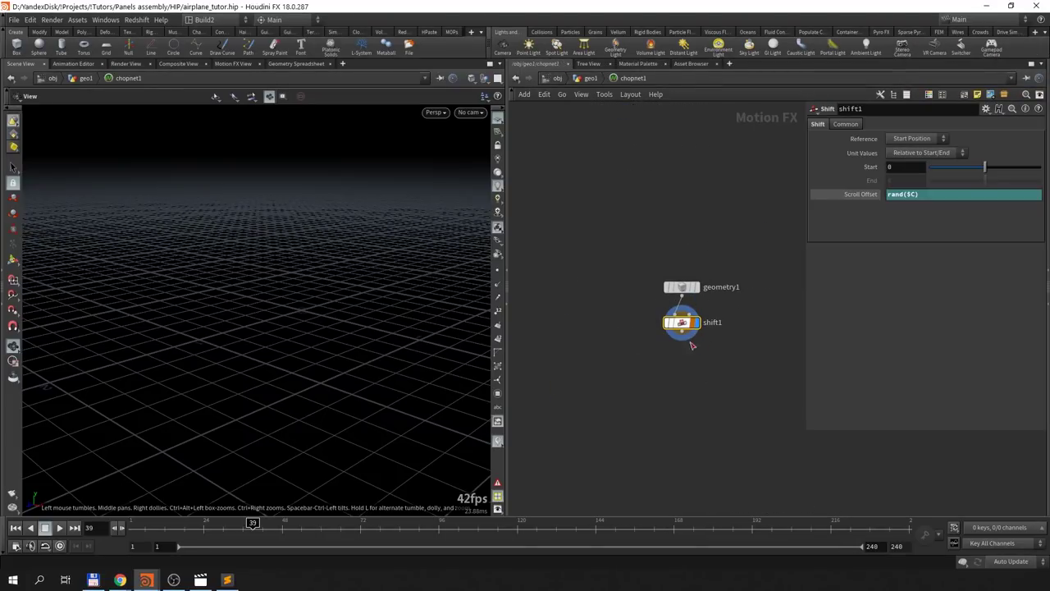
{"action": "key", "text": "Tab"}
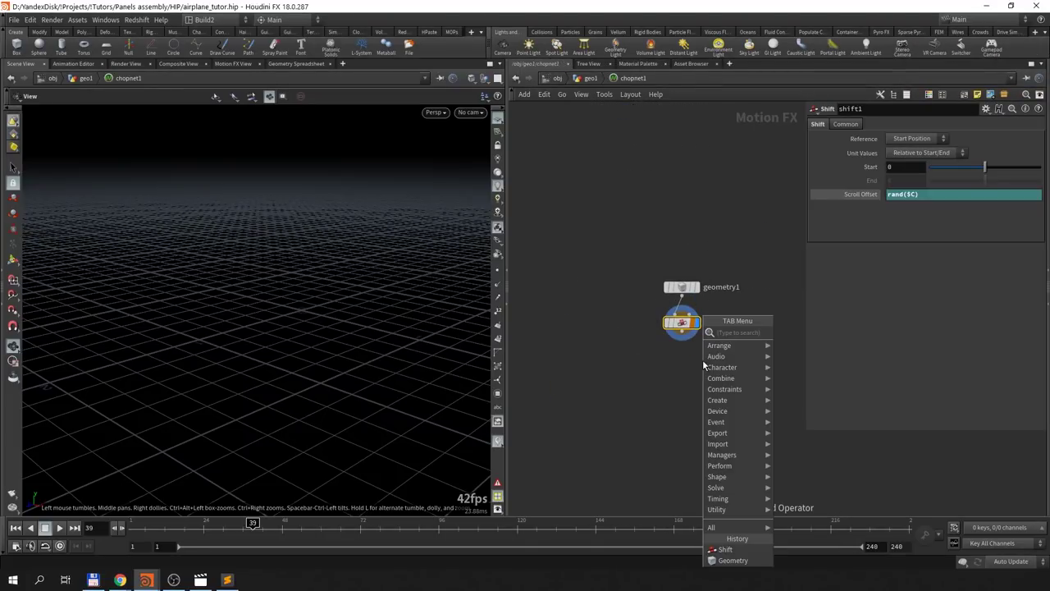
{"action": "type", "text": "null"}
{"action": "key", "text": "Return"}
{"action": "type", "text": "TO_SOP"}
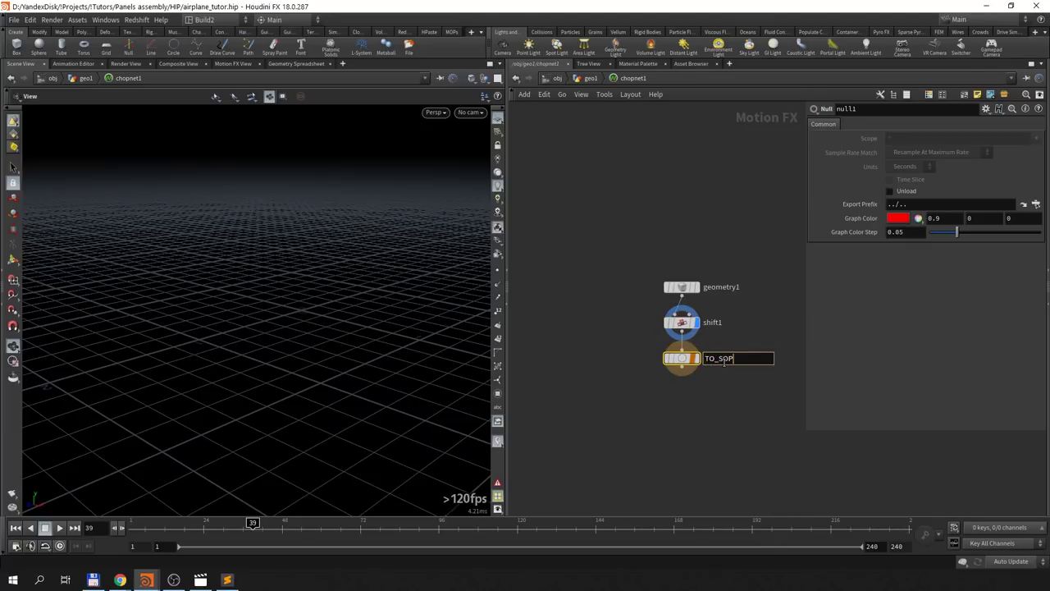
{"action": "key", "text": "Return"}
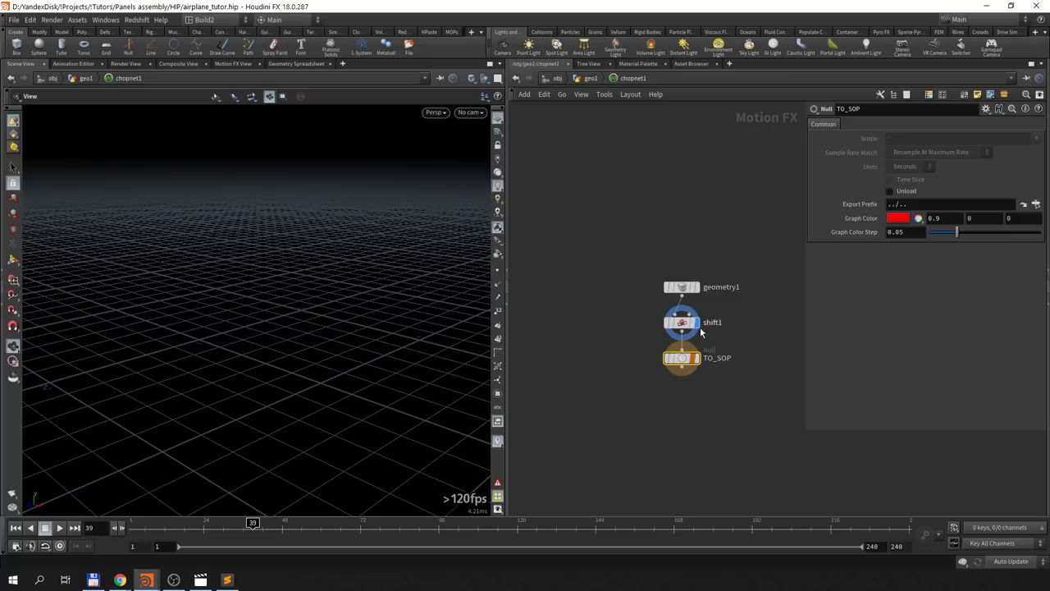
Step: In geo1, set channel1's CHOP source to /obj/geo1/chopnet1/TO_SOP
{"action": "left_click", "coordinate": [583, 78]}
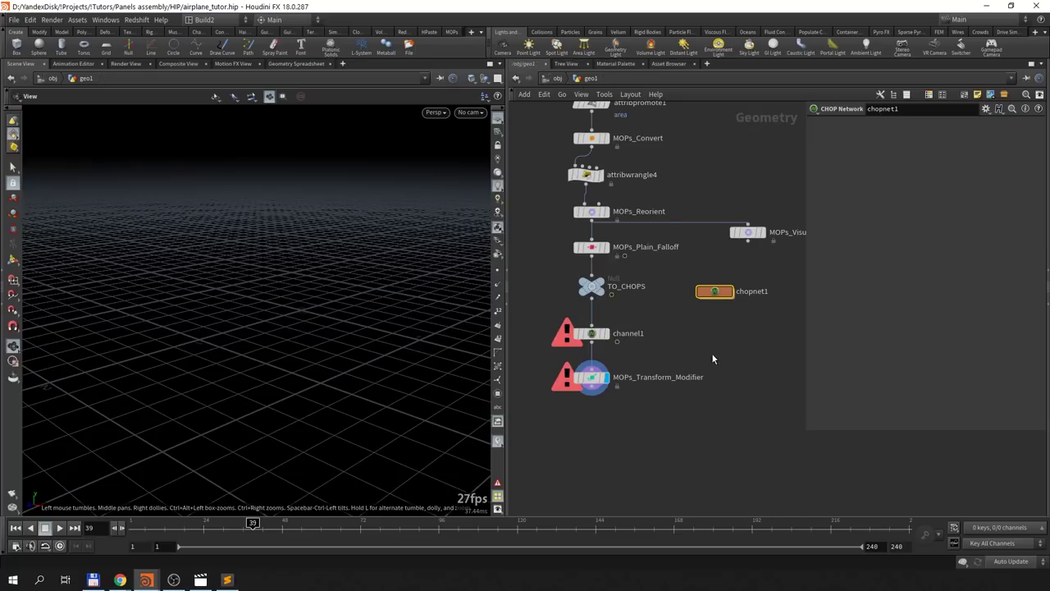
{"action": "left_click", "coordinate": [591, 333]}
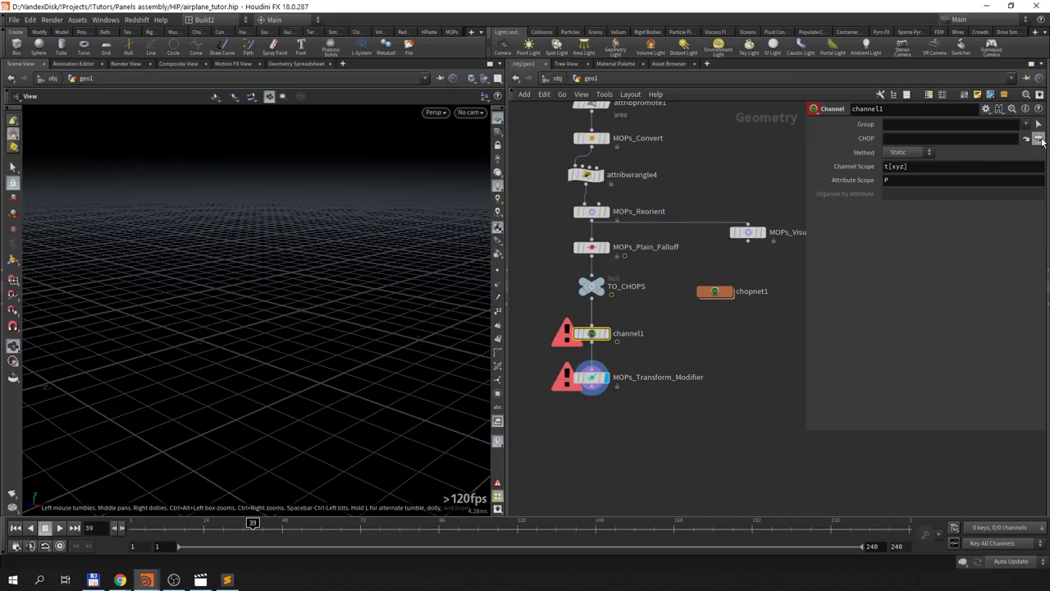
{"action": "left_click", "coordinate": [1039, 139]}
{"action": "double_click", "coordinate": [983, 109]}
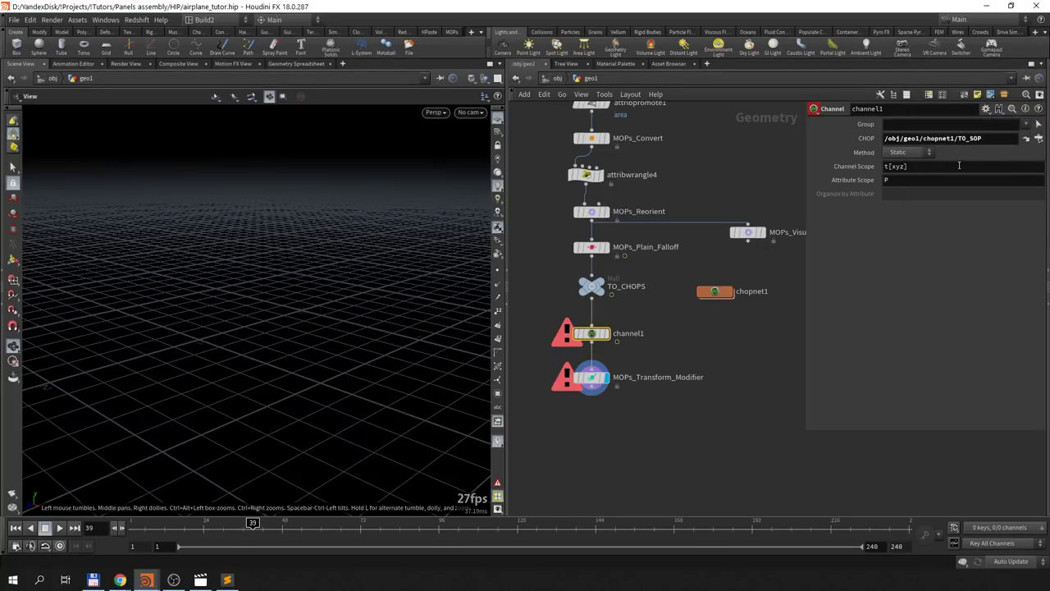
Step: Set channel1's Method to Animated with mops_falloff as both Channel and Attribute Scope
{"action": "left_click", "coordinate": [906, 154]}
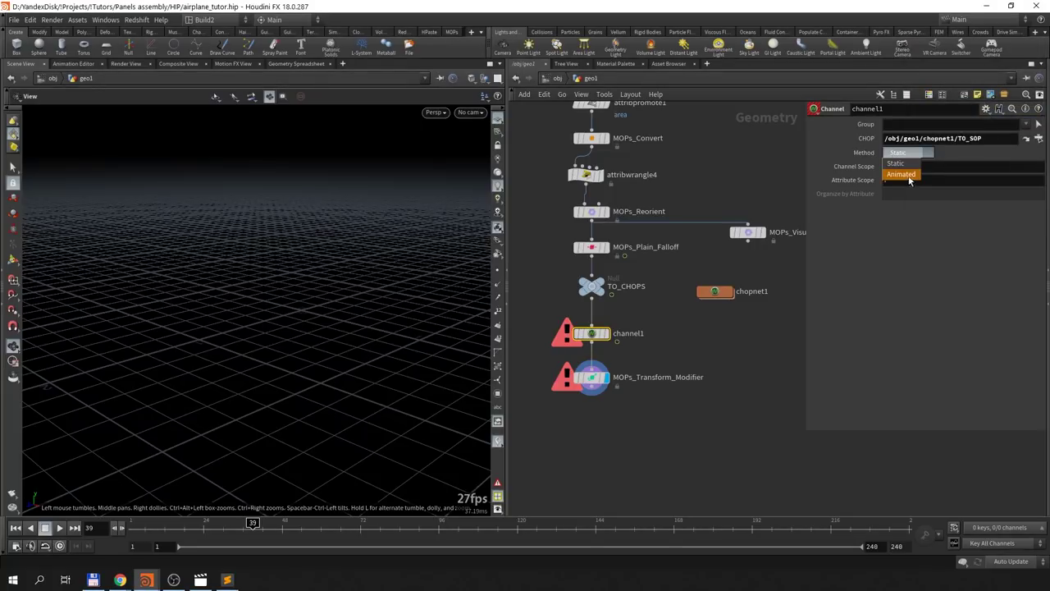
{"action": "left_click", "coordinate": [909, 175]}
{"action": "left_click", "coordinate": [946, 166]}
{"action": "type", "text": "mops_fall"}
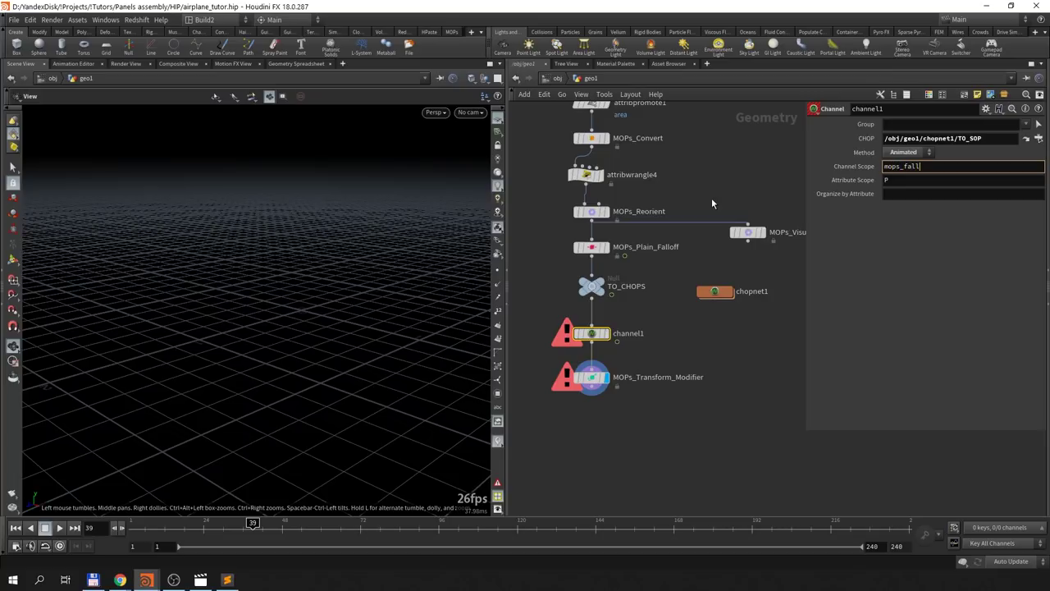
{"action": "type", "text": "off"}
{"action": "key", "text": "Tab"}
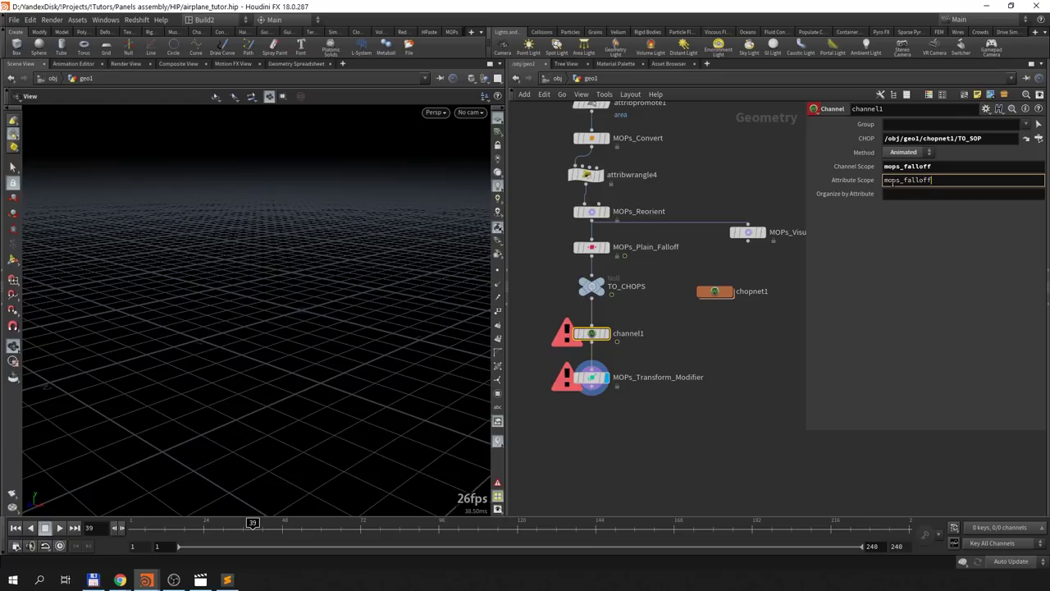
{"action": "key", "text": "Return"}
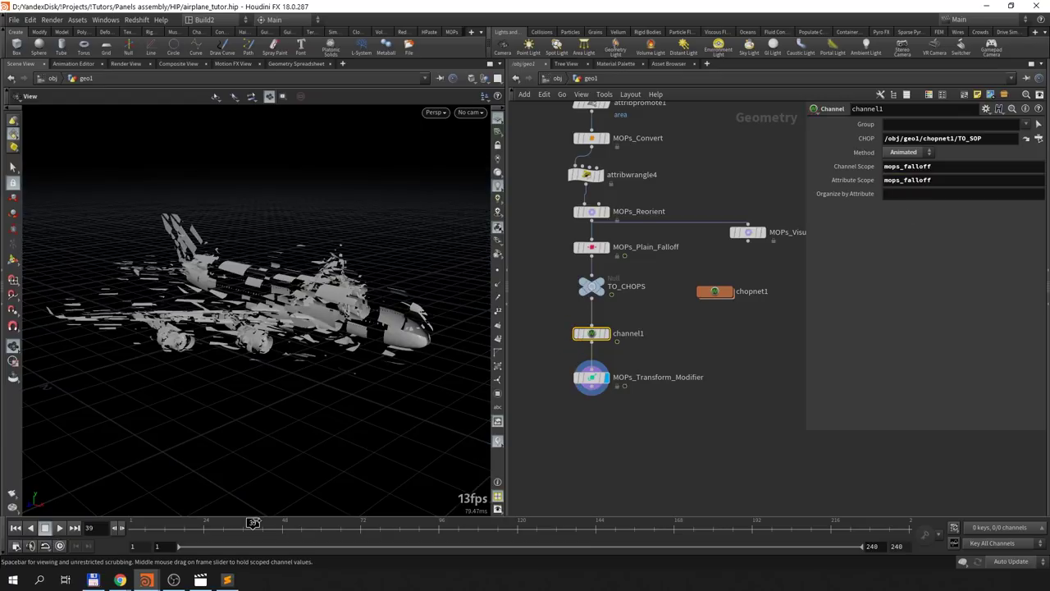
Step: Play the staggered assembly from frame 1 until the plane completes around frame 71, then enter chopnet1
{"action": "left_click_drag", "start_coordinate": [276, 537], "coordinate": [134, 533]}
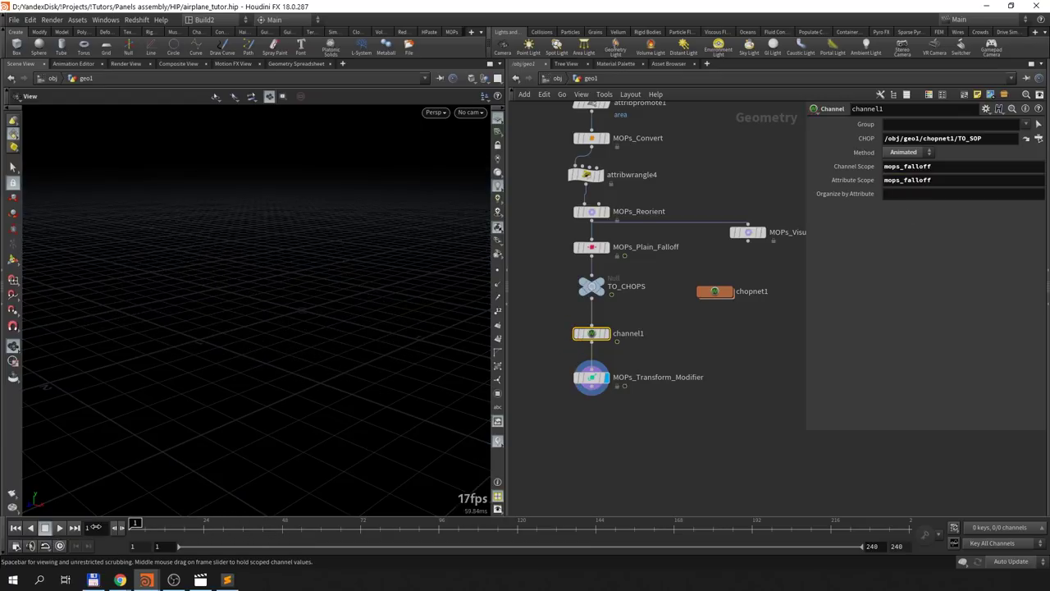
{"action": "left_click", "coordinate": [63, 529]}
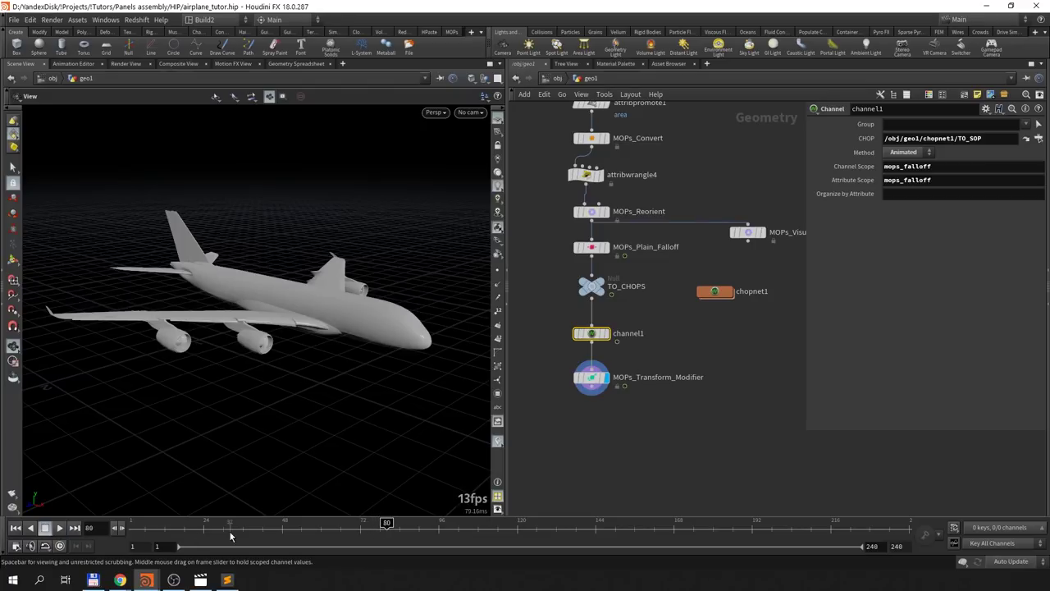
{"action": "left_click", "coordinate": [46, 529]}
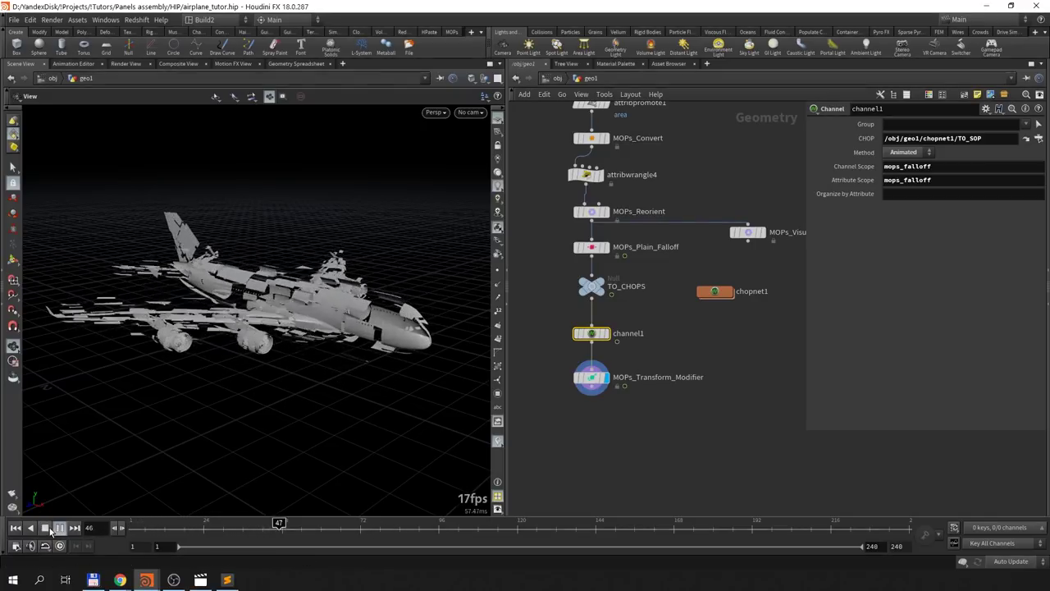
{"action": "left_click", "coordinate": [46, 528]}
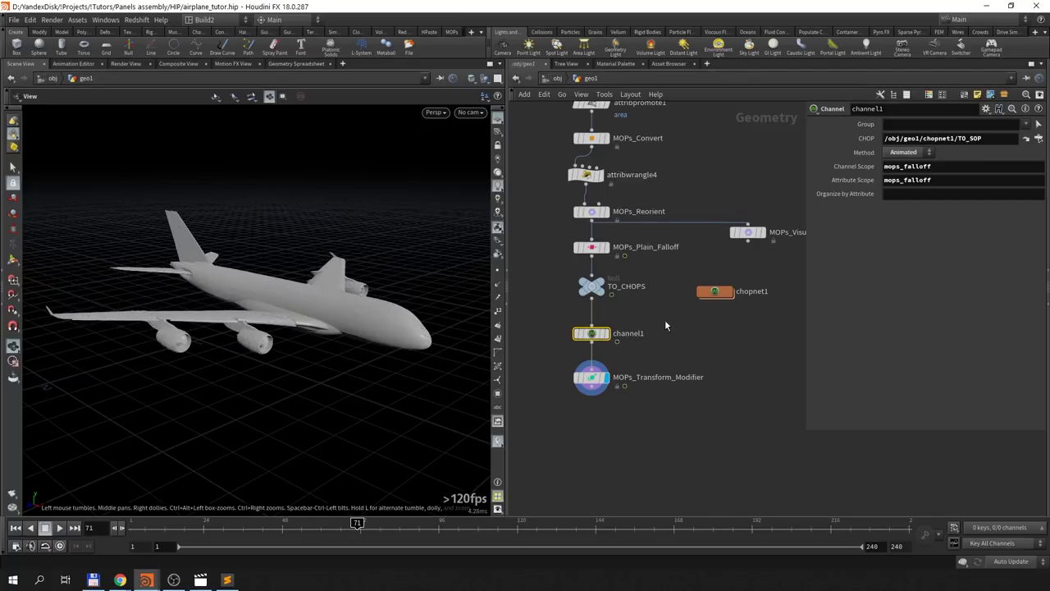
{"action": "double_click", "coordinate": [716, 297]}
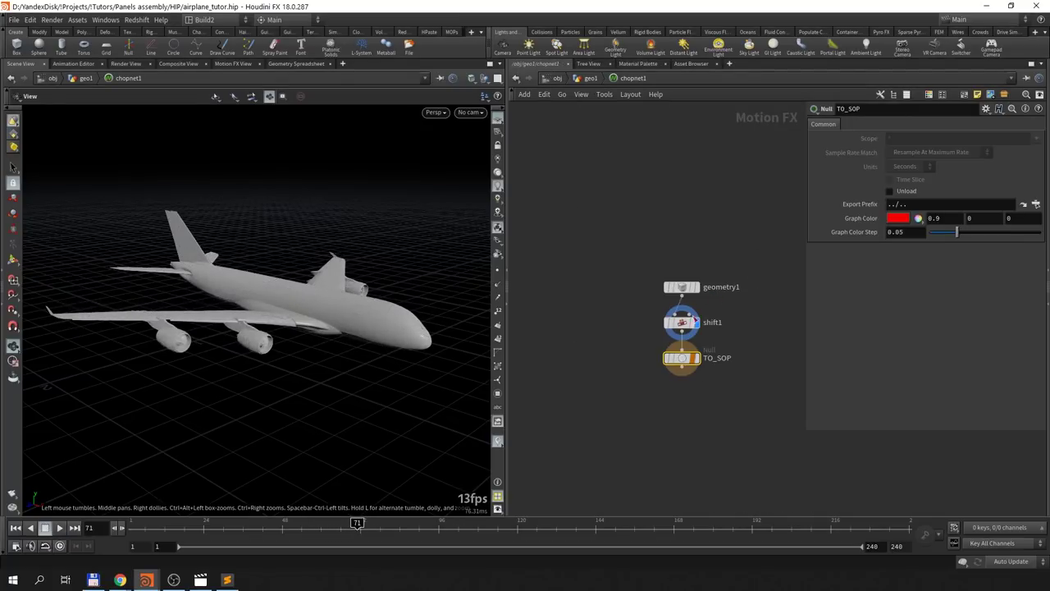
Step: In Motion FX View, change shift1's Scroll Offset expression to rand($C)*3
{"action": "left_click", "coordinate": [231, 64]}
{"action": "left_click", "coordinate": [928, 195]}
{"action": "type", "text": "*3"}
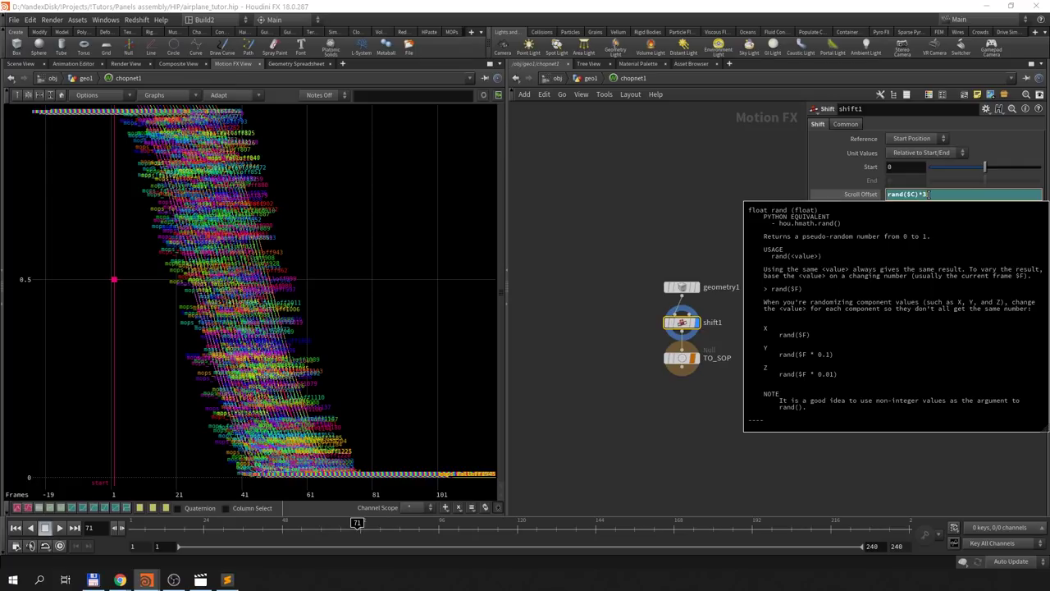
{"action": "key", "text": "Return"}
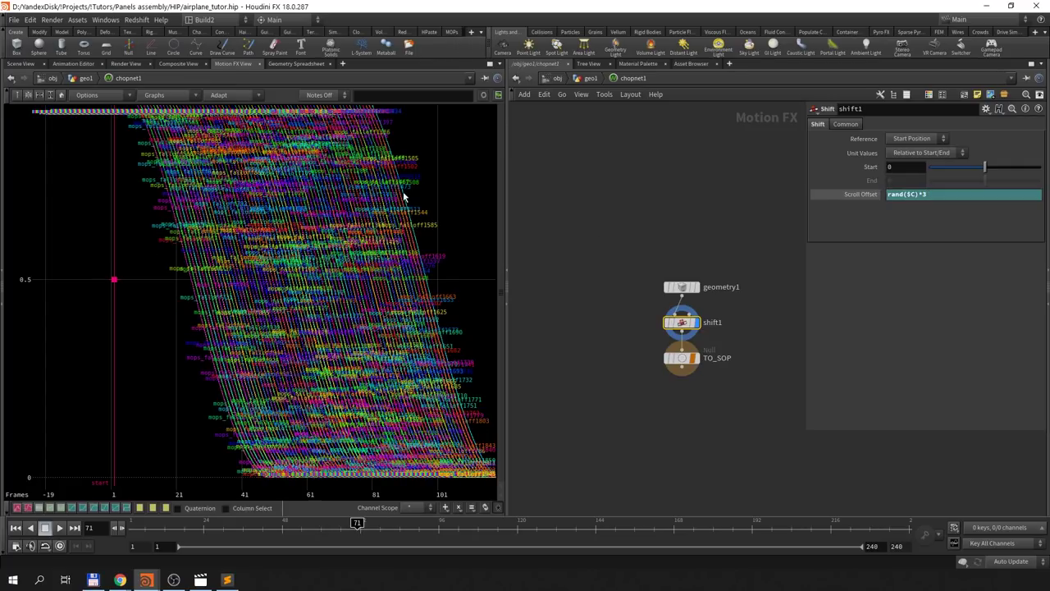
Step: Return to the Scene View at geo1 and play the more staggered assembly
{"action": "left_click", "coordinate": [25, 64]}
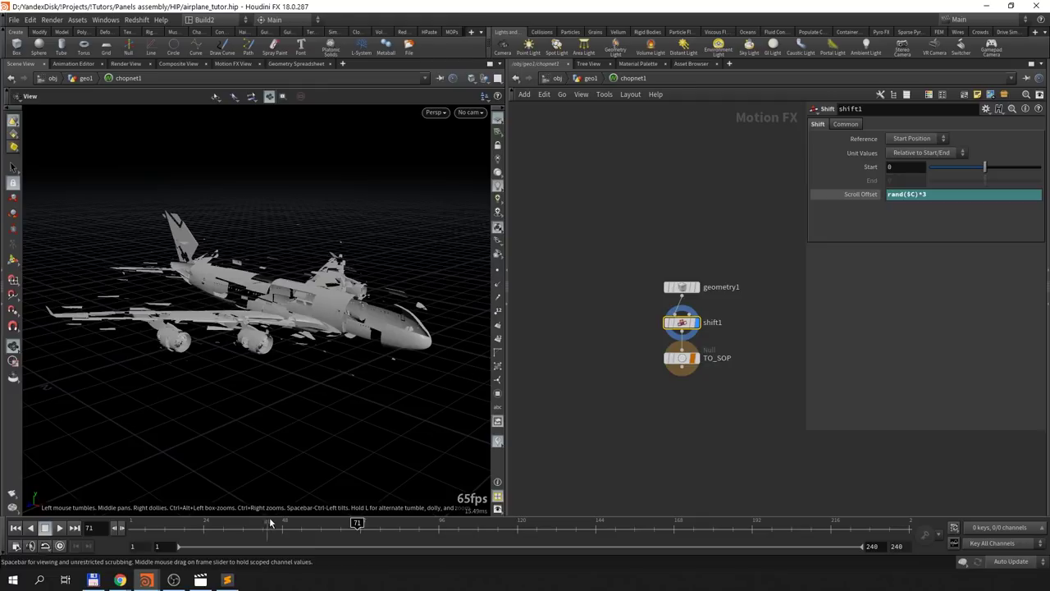
{"action": "left_click", "coordinate": [589, 78]}
{"action": "left_click", "coordinate": [59, 527]}
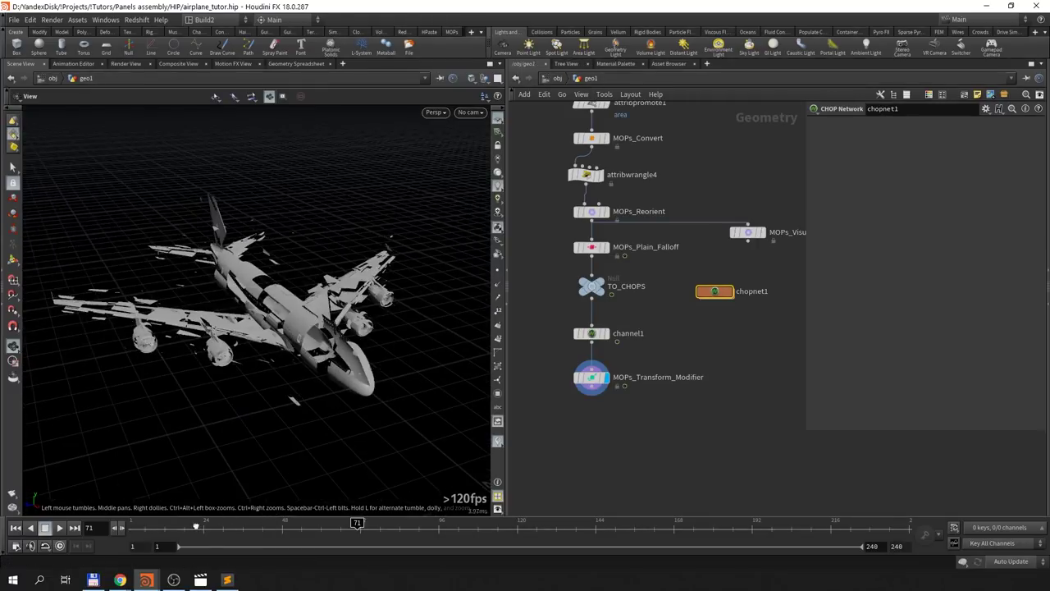
{"action": "left_click", "coordinate": [59, 527]}
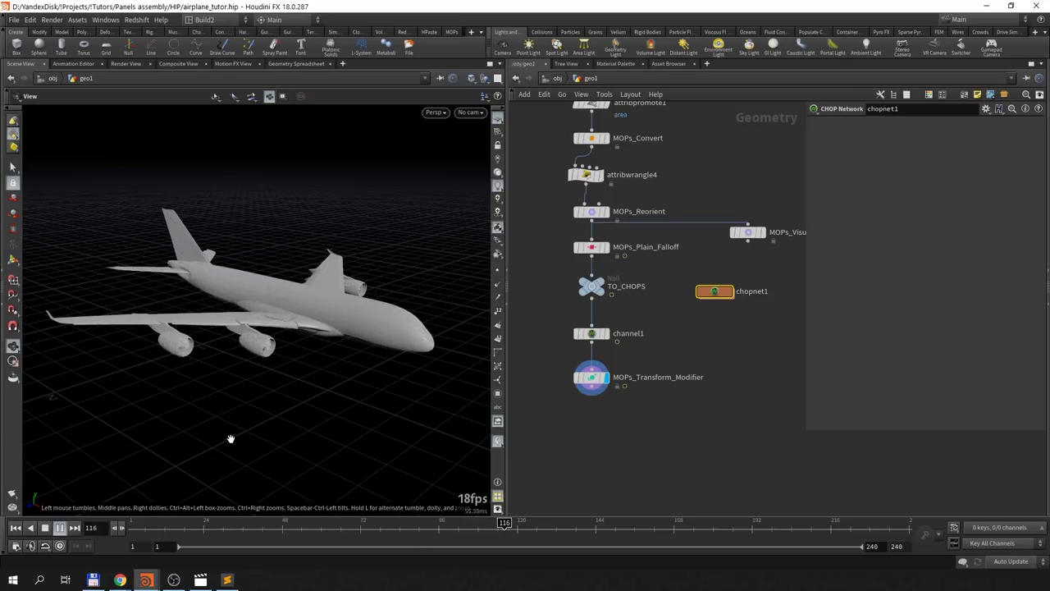
Step: Inside chopnet1, insert a Lag node on the wire between shift1 and TO_SOP
{"action": "double_click", "coordinate": [715, 293]}
{"action": "left_click_drag", "start_coordinate": [681, 361], "coordinate": [681, 398]}
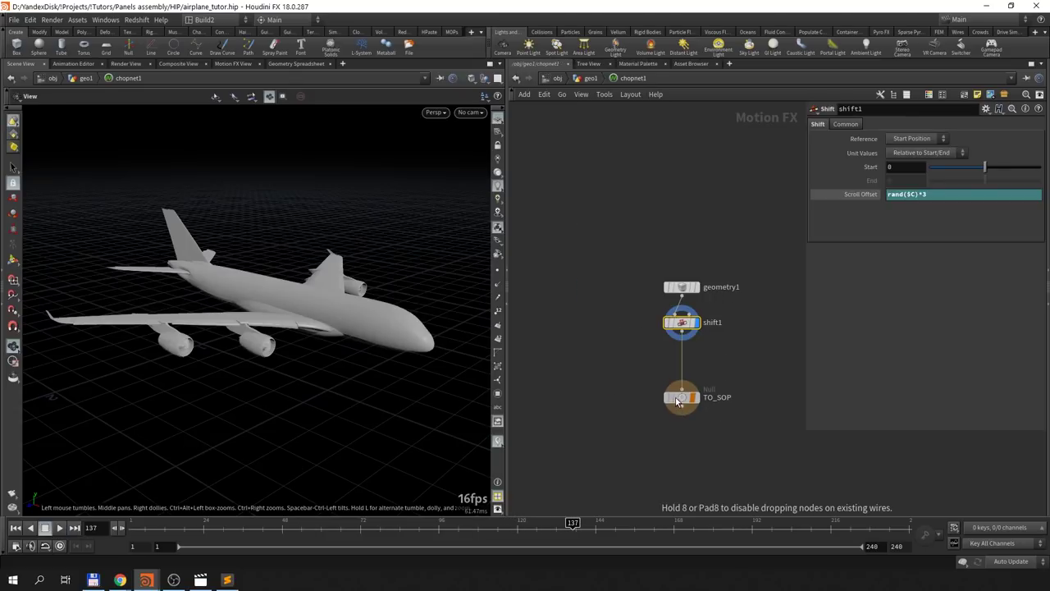
{"action": "key", "text": "Tab"}
{"action": "type", "text": "lag"}
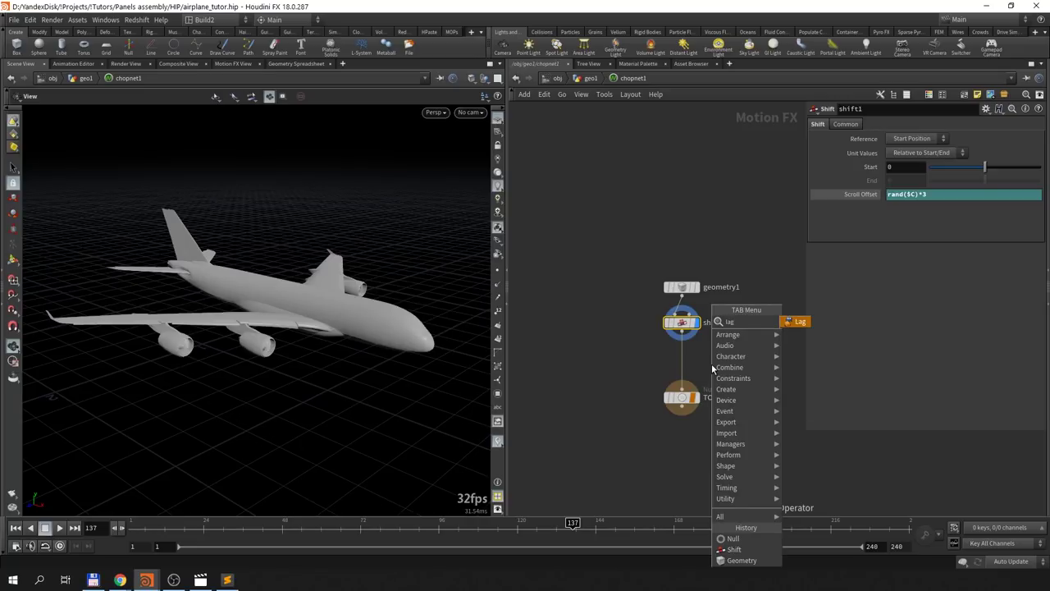
{"action": "left_click", "coordinate": [809, 322]}
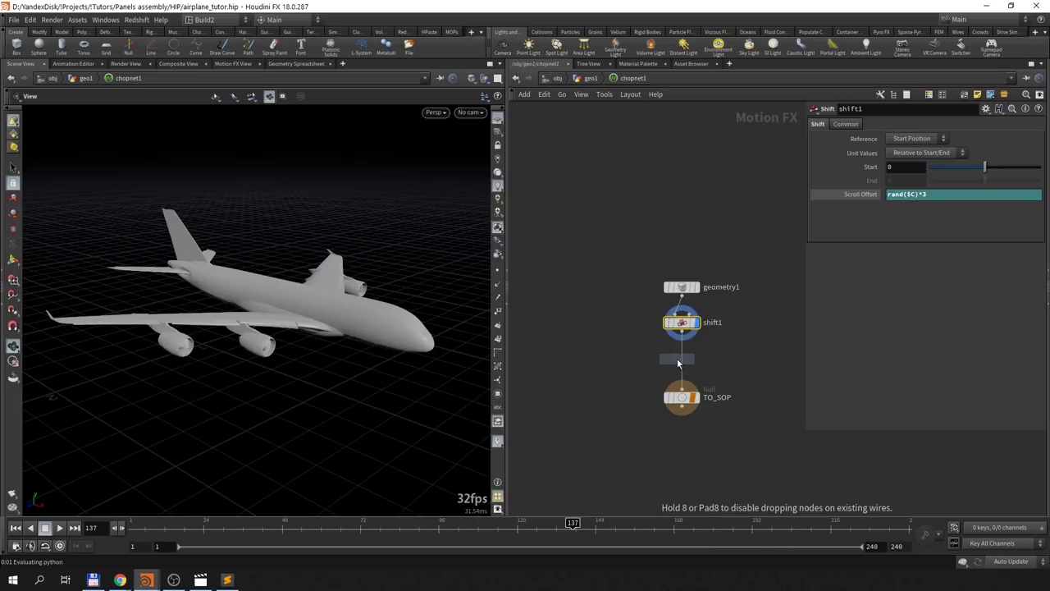
{"action": "left_click", "coordinate": [682, 364]}
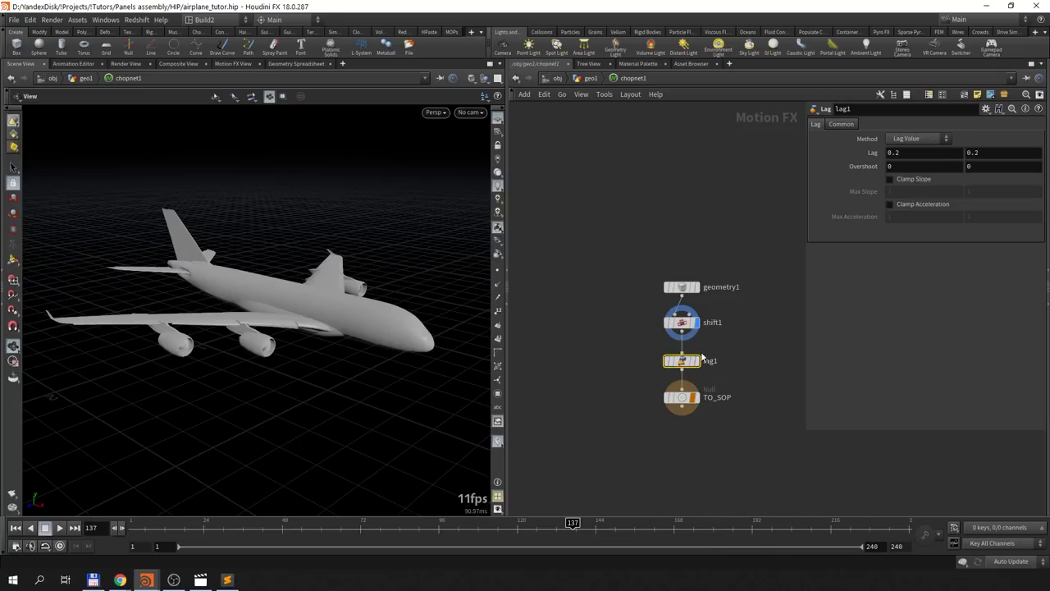
Step: Inspect lag1's curves in Motion FX View, raise its second Lag to 0.7, then return to geo1
{"action": "left_click", "coordinate": [287, 65]}
{"action": "left_click", "coordinate": [221, 65]}
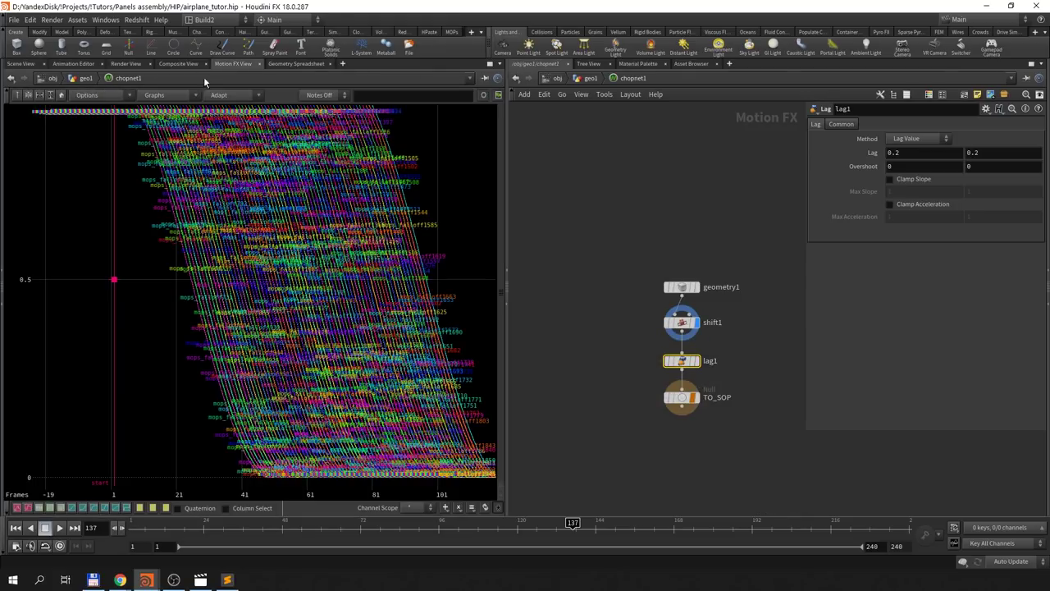
{"action": "key", "text": "h"}
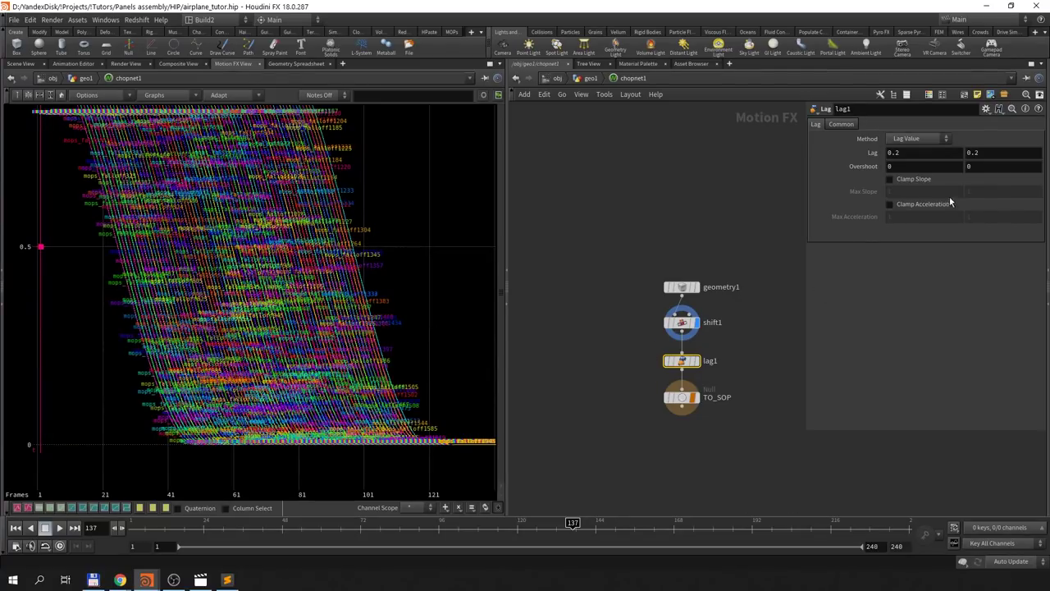
{"action": "left_click", "coordinate": [703, 365]}
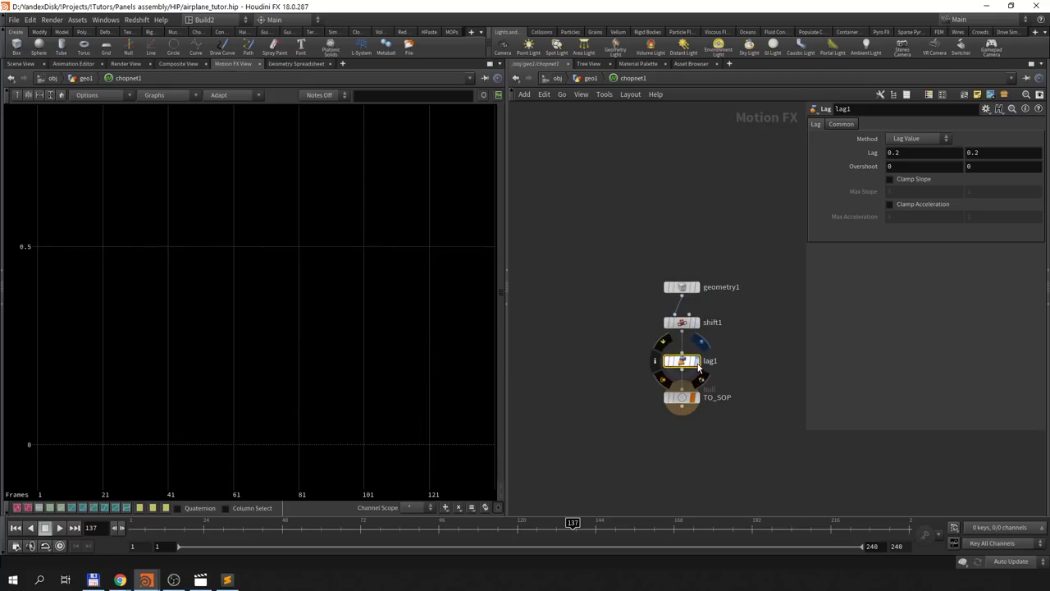
{"action": "left_click", "coordinate": [697, 365]}
{"action": "middle_click_drag", "start_coordinate": [984, 153], "coordinate": [1009, 146]}
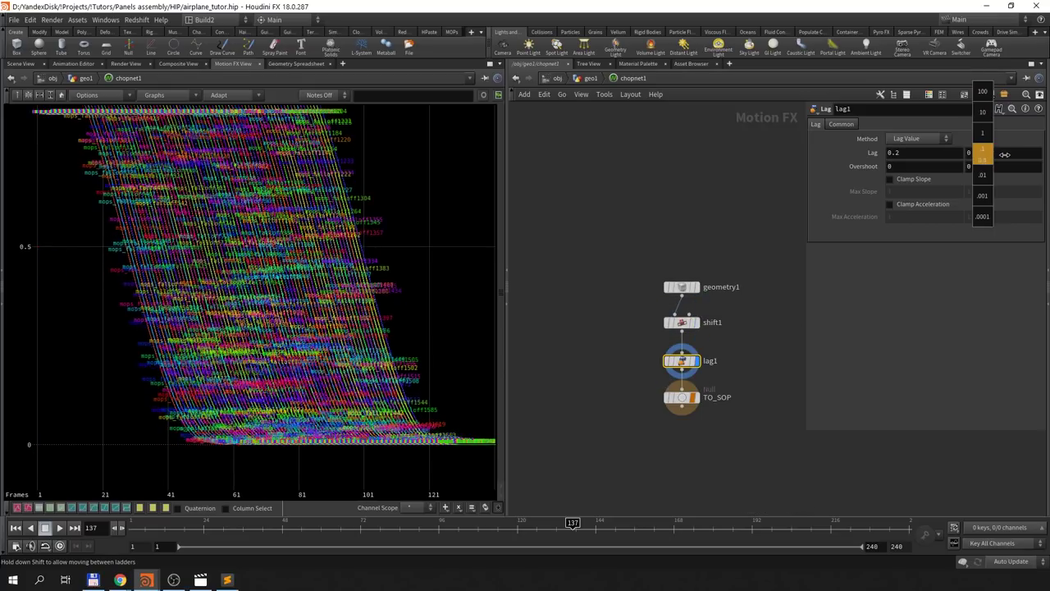
{"action": "scroll", "coordinate": [215, 301], "scroll_direction": "down", "scroll_amount": 2}
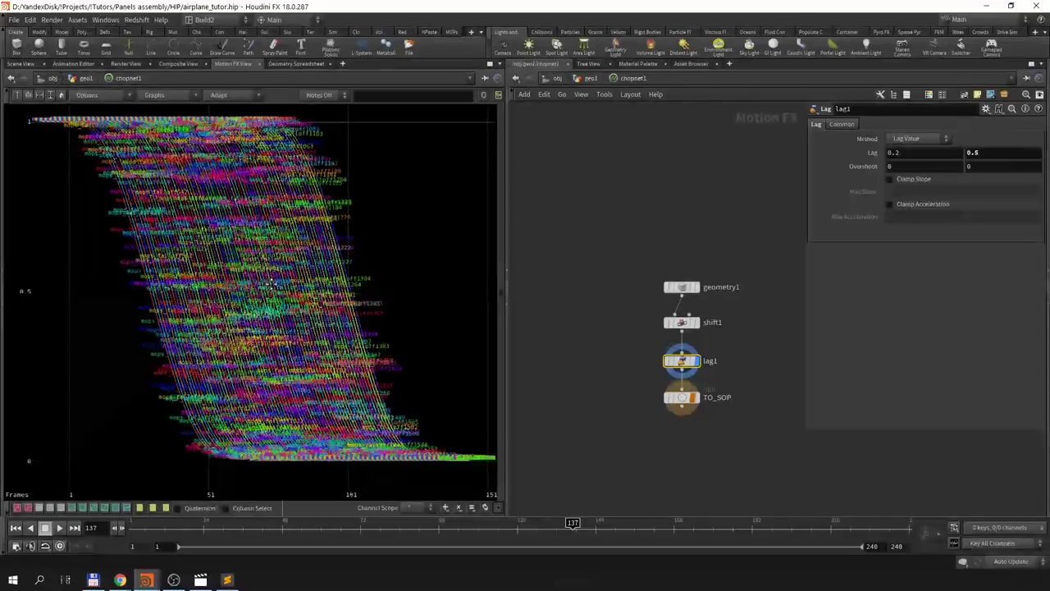
{"action": "mouse_move", "coordinate": [995, 153]}
{"action": "middle_mouse_down"}
{"action": "mouse_move", "coordinate": [1026, 155]}
{"action": "mouse_move", "coordinate": [1017, 155]}
{"action": "middle_mouse_up"}
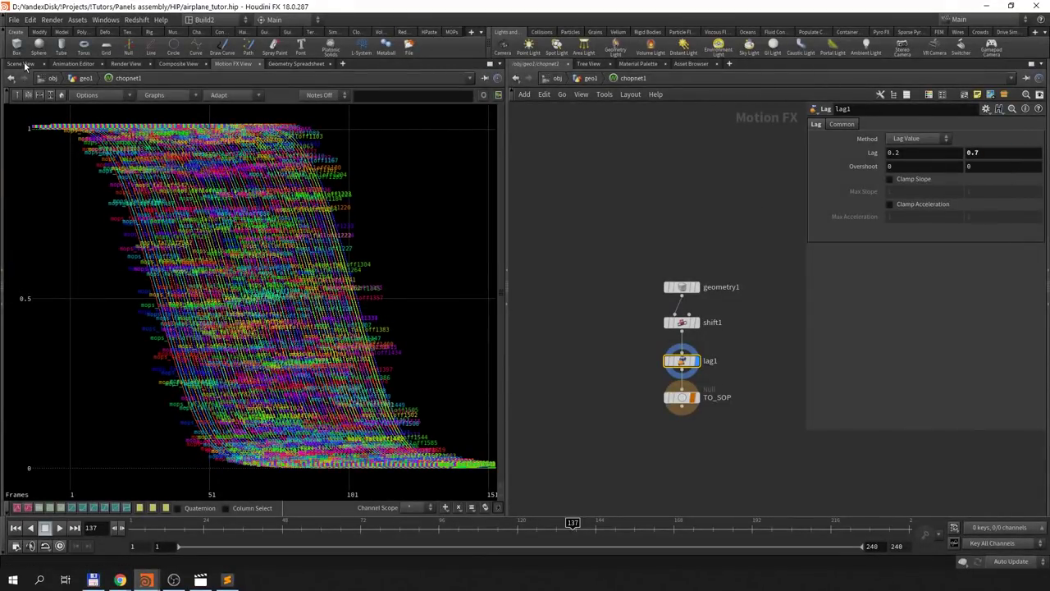
{"action": "left_click", "coordinate": [25, 64]}
{"action": "left_click", "coordinate": [591, 78]}
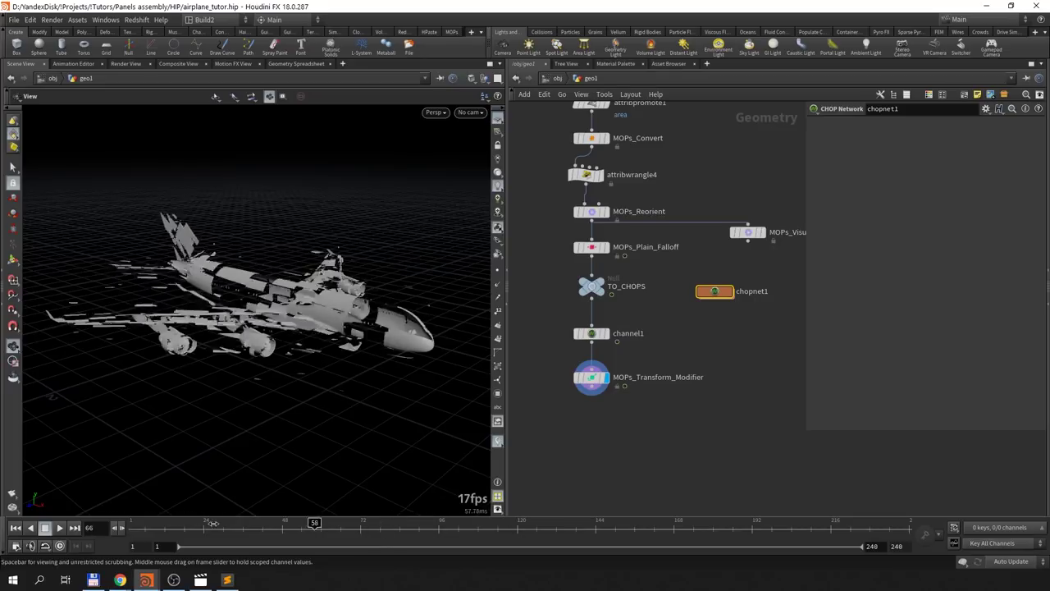
{"action": "left_click", "coordinate": [61, 529]}
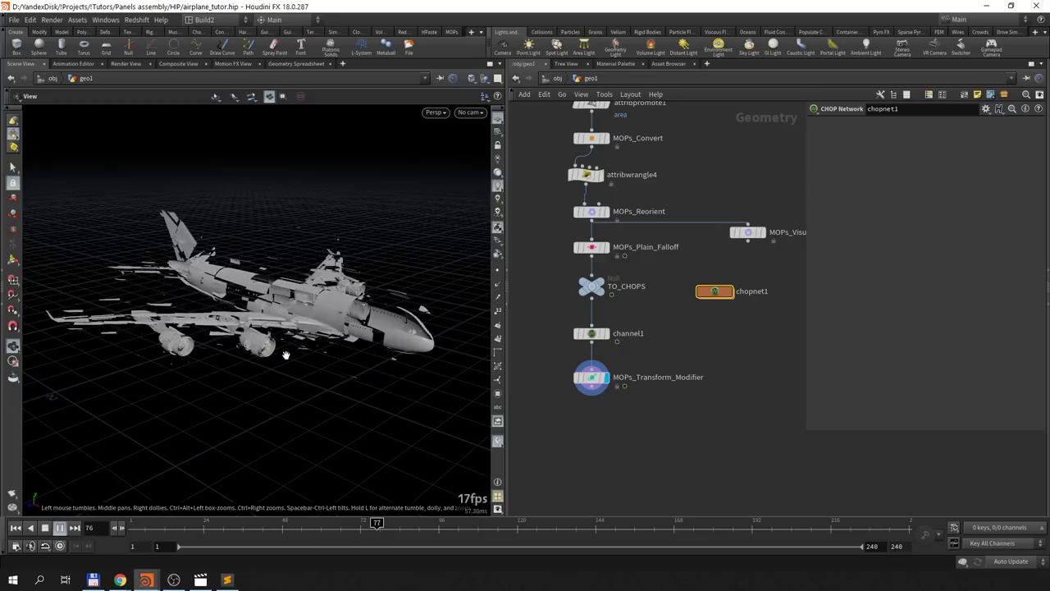
{"action": "scroll", "coordinate": [378, 314], "scroll_direction": "up", "scroll_amount": 5}
{"action": "scroll", "coordinate": [377, 314], "scroll_direction": "up", "scroll_amount": 3}
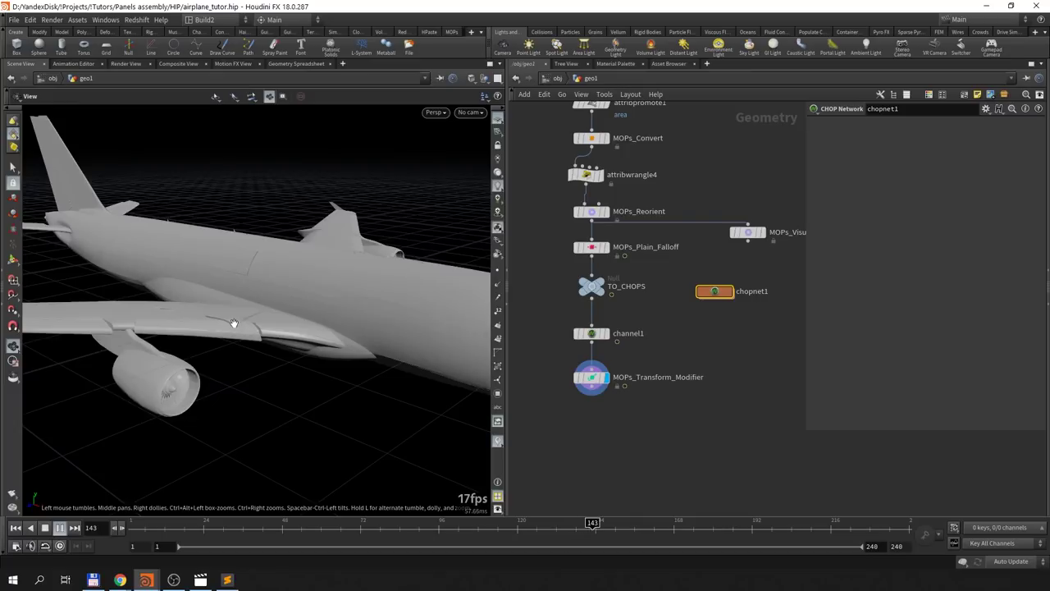
{"action": "left_click", "coordinate": [266, 518]}
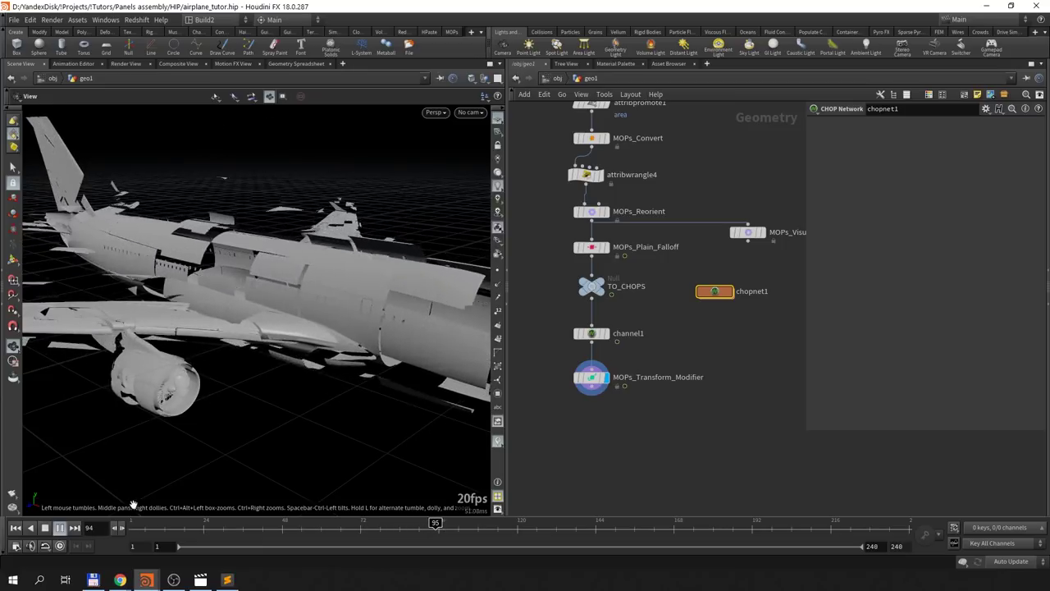
{"action": "key", "text": "Escape"}
{"action": "middle_click_drag", "start_coordinate": [710, 314], "coordinate": [735, 372]}
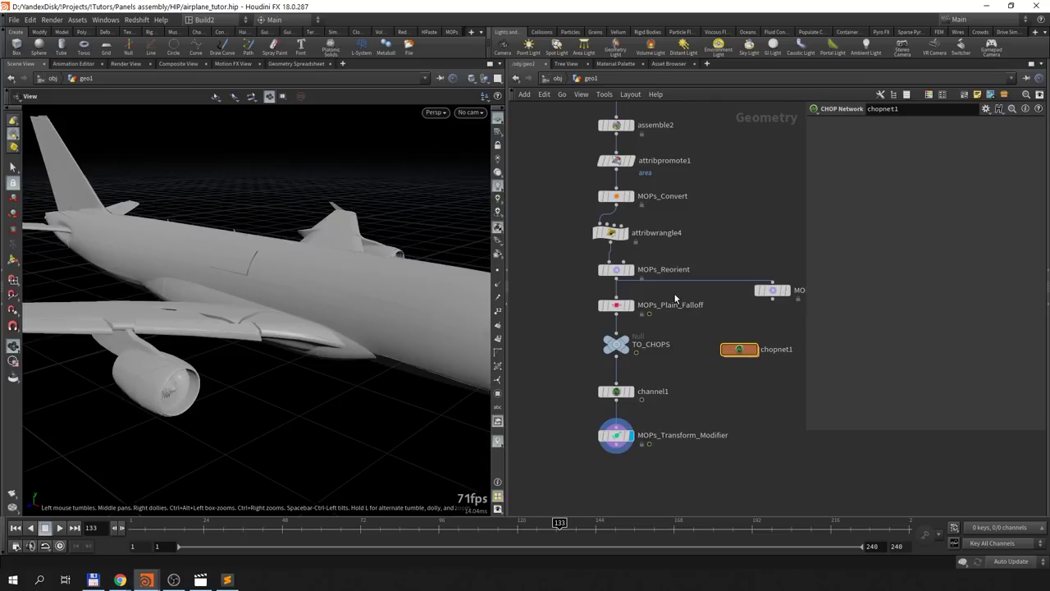
Step: Drag the last key's tangent on MOPs_Plain_Falloff's Falloff Value curve to change its easing
{"action": "middle_click_drag", "start_coordinate": [681, 344], "coordinate": [679, 355]}
{"action": "left_click", "coordinate": [615, 316]}
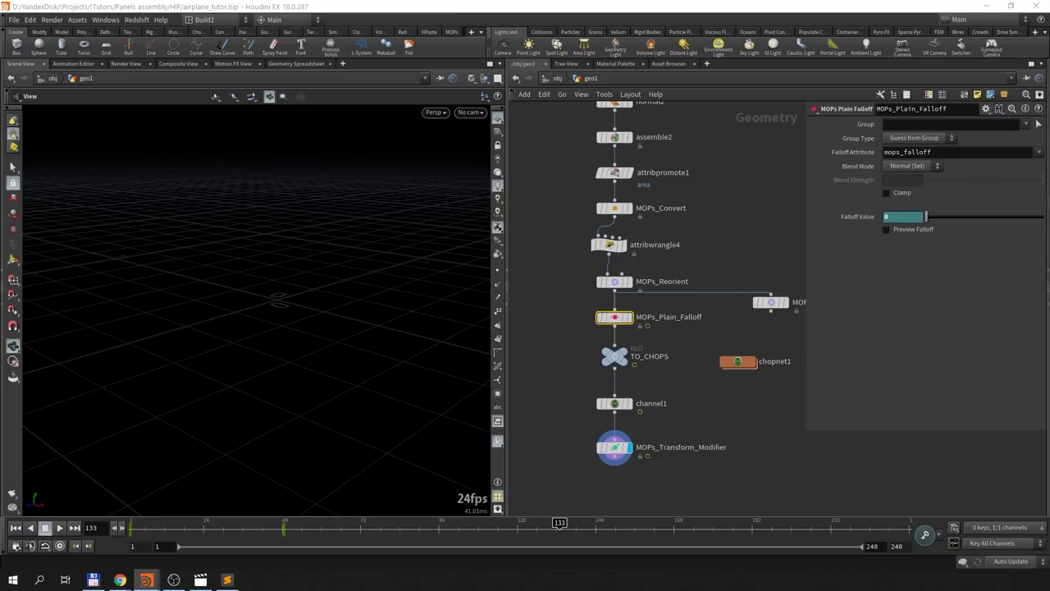
{"action": "left_click", "coordinate": [858, 216], "text": "shift"}
{"action": "left_click_drag", "start_coordinate": [569, 90], "coordinate": [413, 101]}
{"action": "left_click", "coordinate": [301, 343]}
{"action": "left_click_drag", "start_coordinate": [269, 343], "coordinate": [217, 347]}
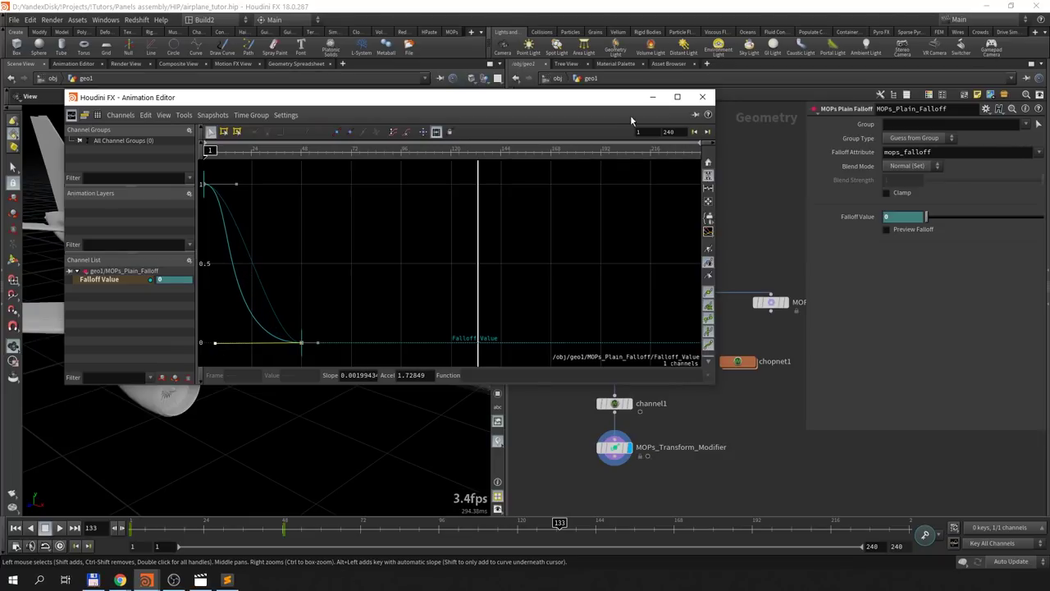
{"action": "left_click", "coordinate": [702, 97]}
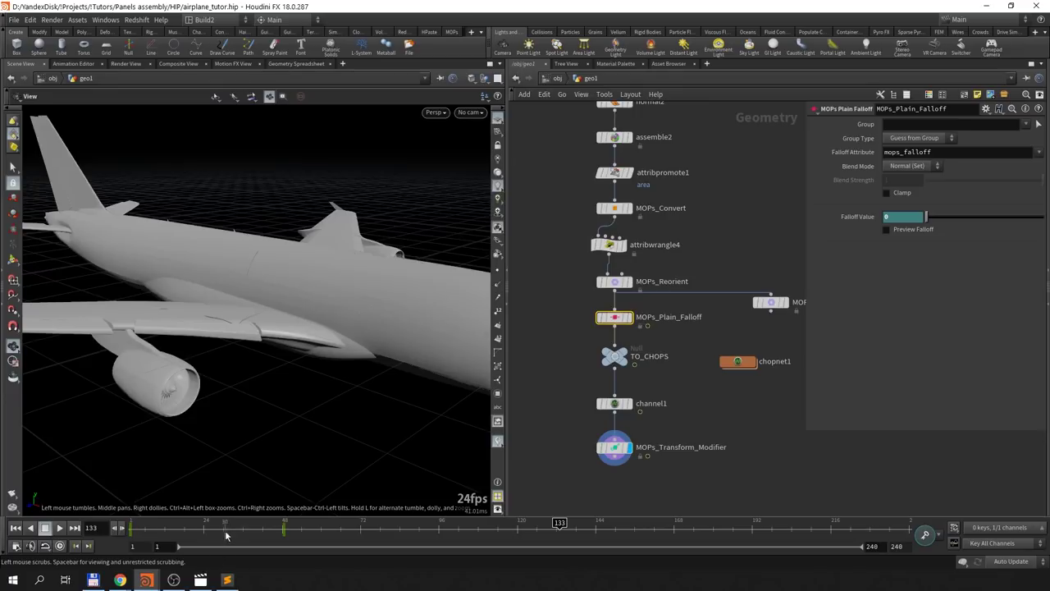
Step: Replay the assembly from frame 1, stopping at frame 134 and restarting
{"action": "left_click", "coordinate": [15, 527]}
{"action": "left_click", "coordinate": [59, 527]}
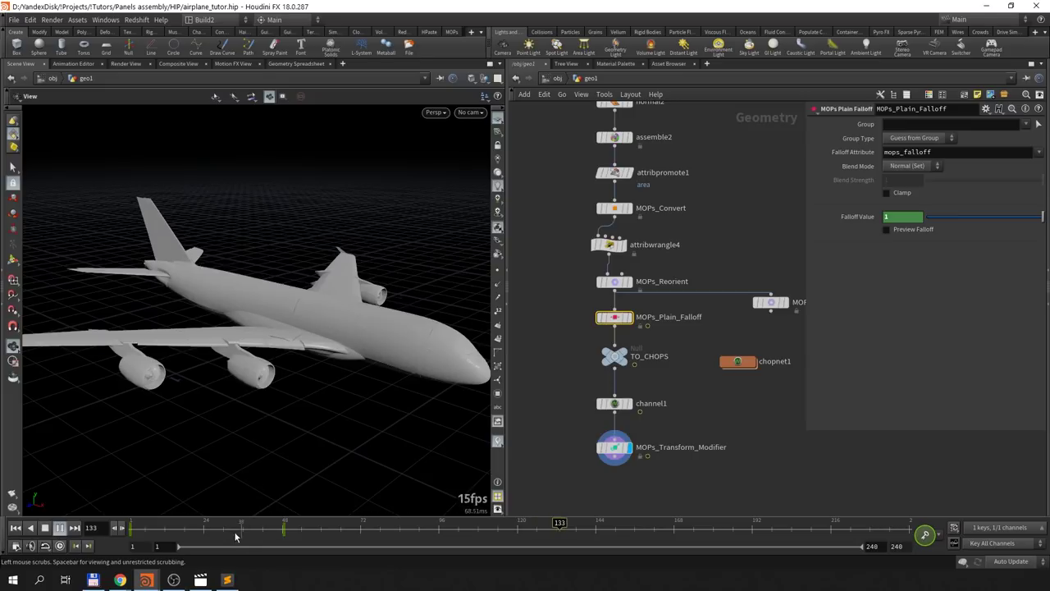
{"action": "key", "text": "ctrl+Up"}
{"action": "left_click", "coordinate": [61, 529]}
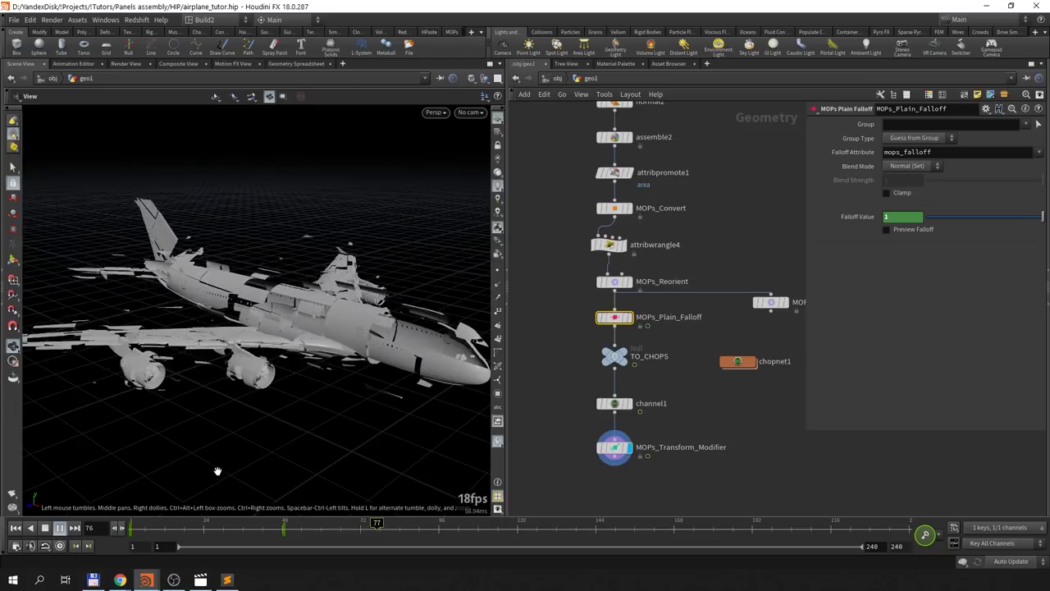
{"action": "left_click", "coordinate": [46, 528]}
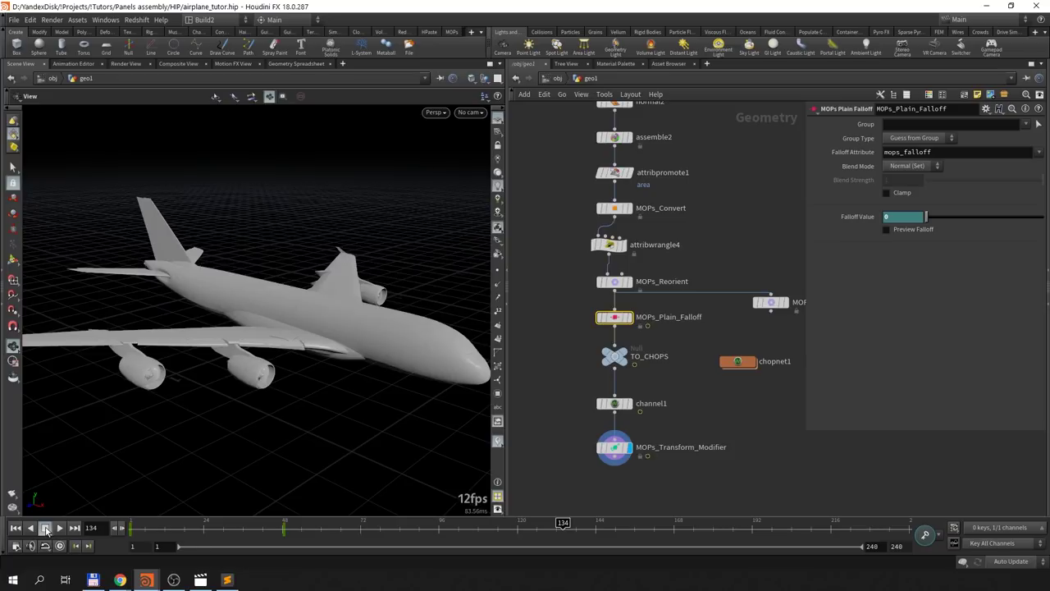
{"action": "left_click", "coordinate": [59, 528]}
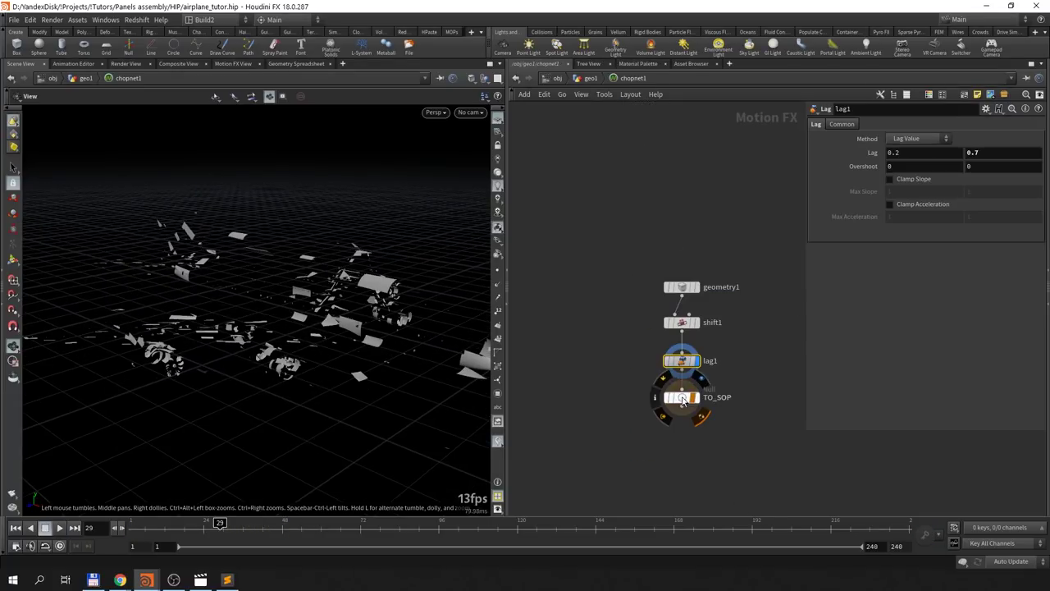
Step: Set shift1's Scroll Offset to rand($C+456)*3, then play the new timing at geo1
{"action": "left_click", "coordinate": [682, 330]}
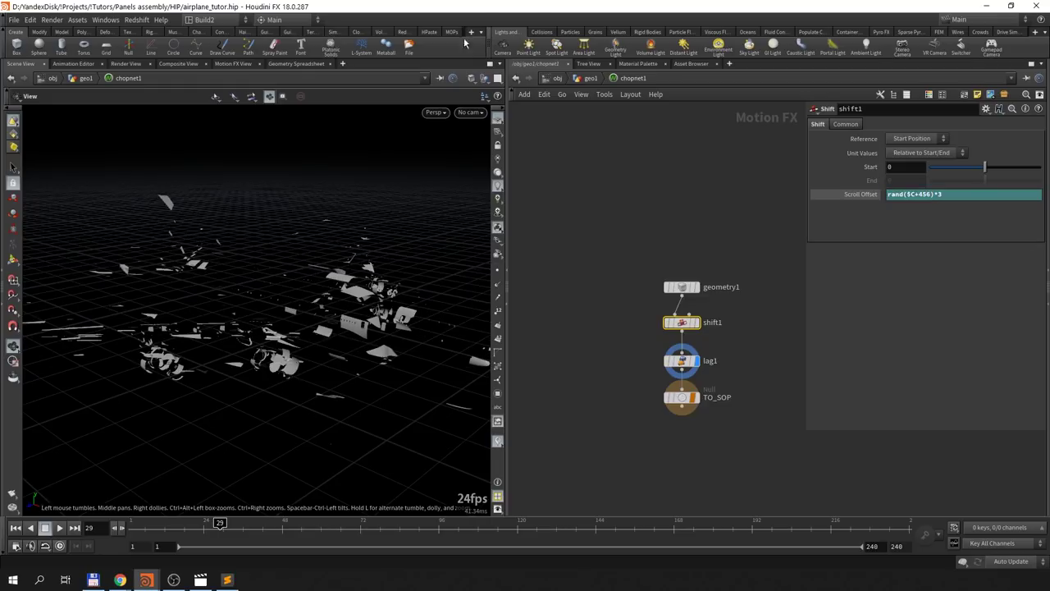
{"action": "left_click", "coordinate": [589, 79]}
{"action": "left_click_drag", "start_coordinate": [220, 522], "coordinate": [99, 523]}
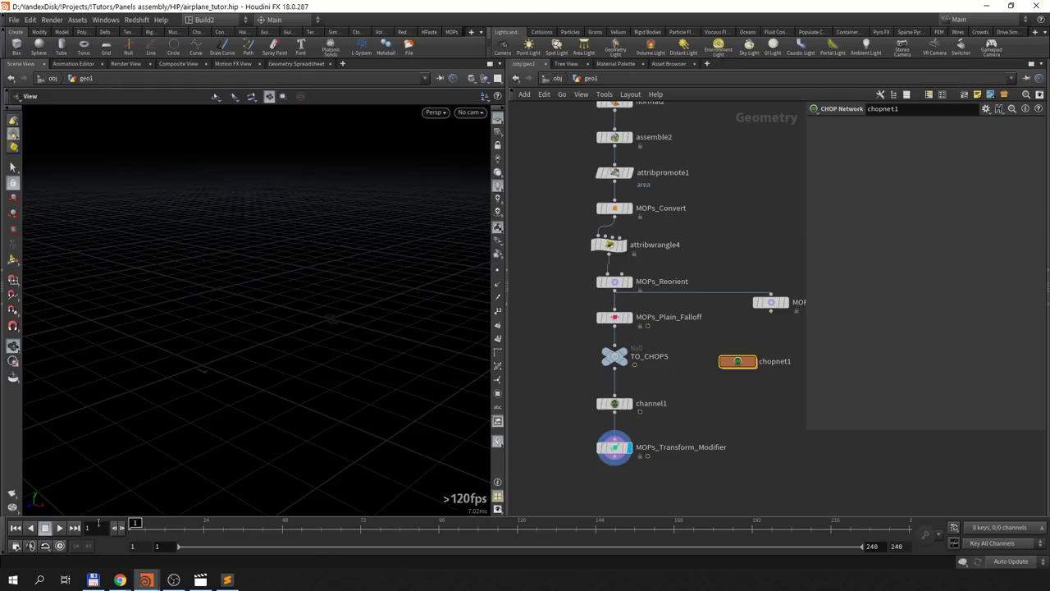
{"action": "left_click", "coordinate": [62, 528]}
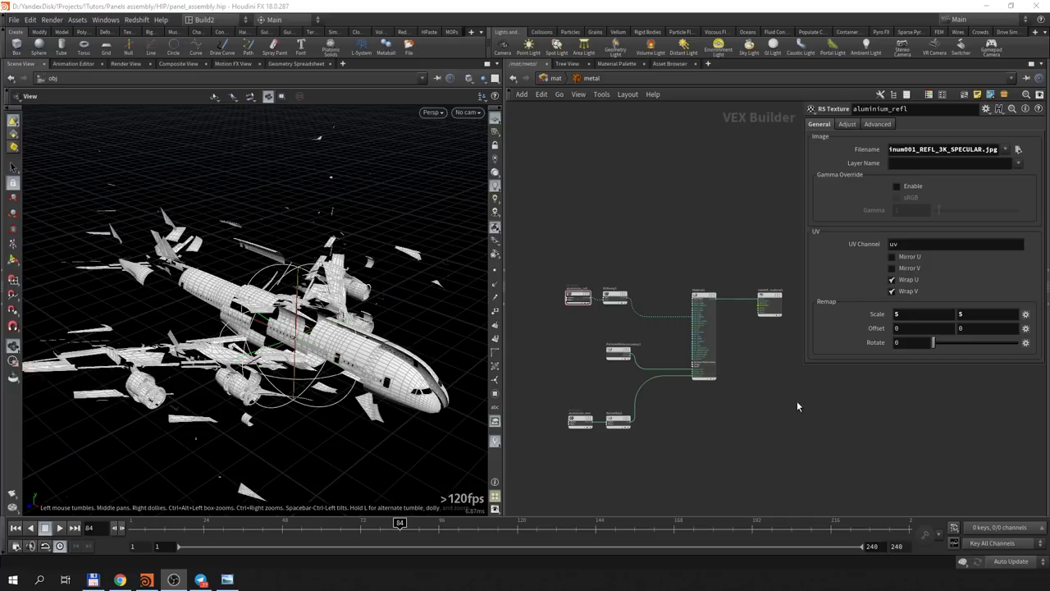
Step: Inspect Material1, then select the aluminium_refl texture node in the metal network
{"action": "left_click", "coordinate": [704, 337]}
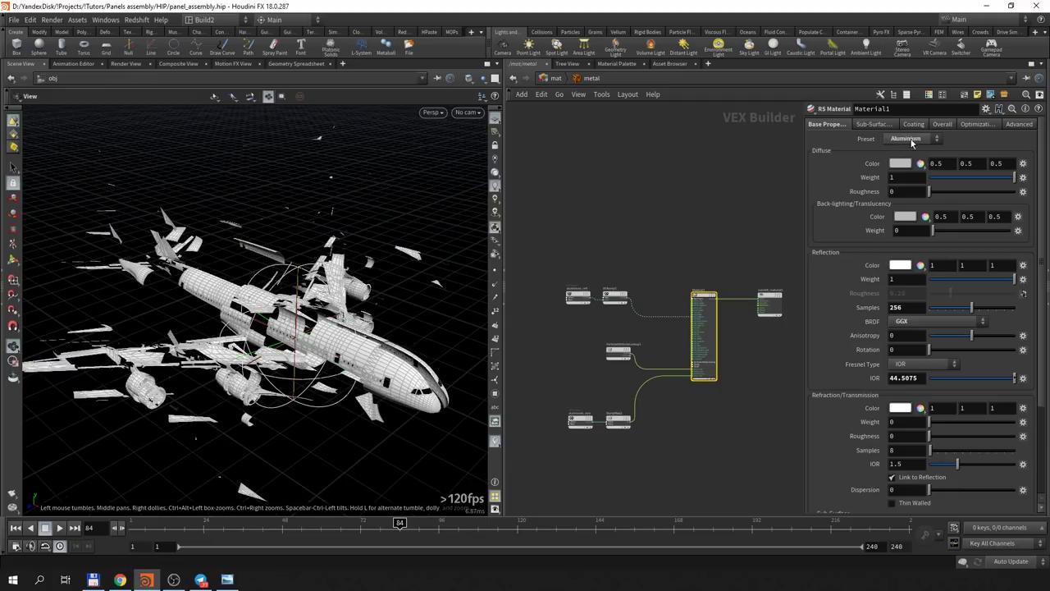
{"action": "scroll", "coordinate": [641, 302], "scroll_direction": "up", "scroll_amount": 3}
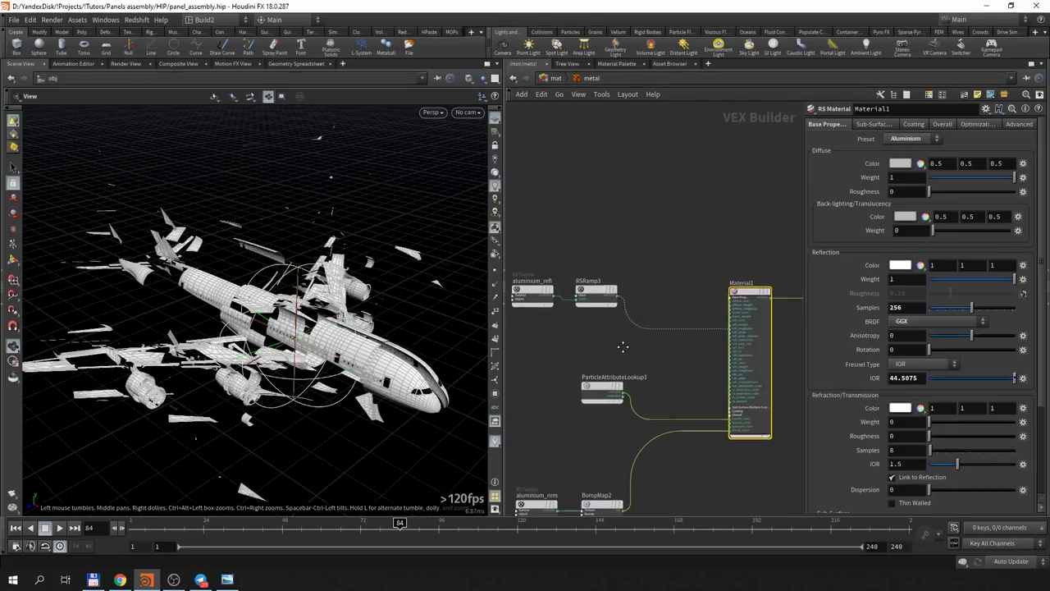
{"action": "left_click", "coordinate": [562, 295]}
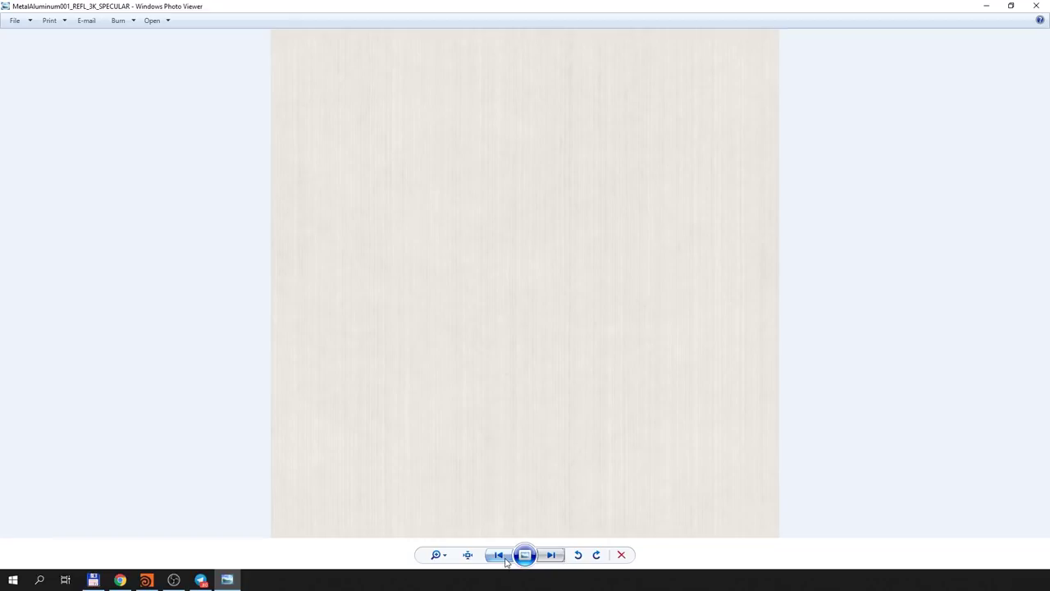
Step: View the MetalAluminum001_NRM_3K_SPECULAR normal map, then return to Houdini FX
{"action": "left_click", "coordinate": [501, 556]}
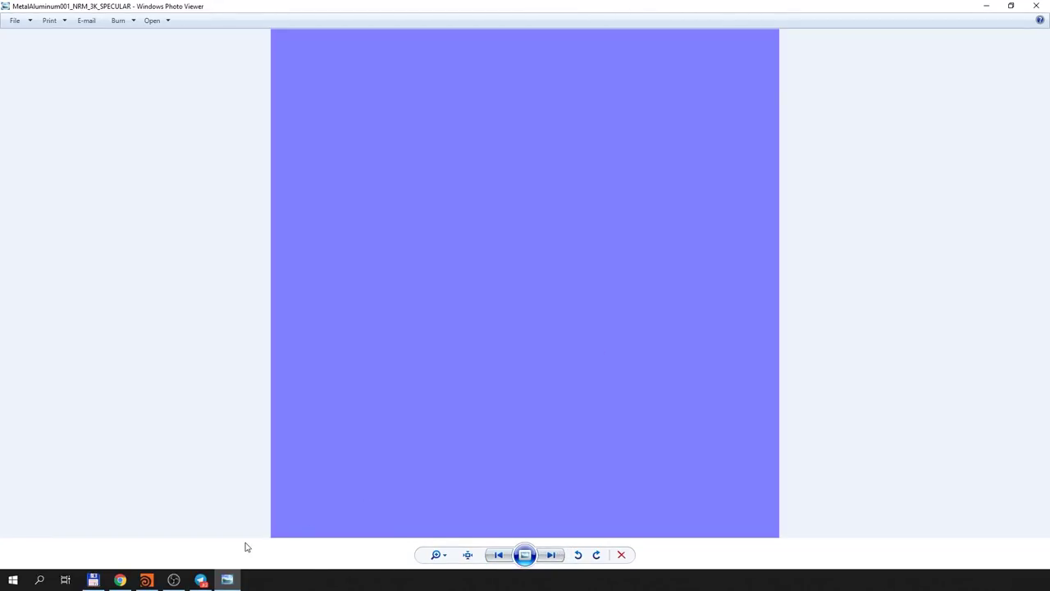
{"action": "left_click", "coordinate": [146, 580]}
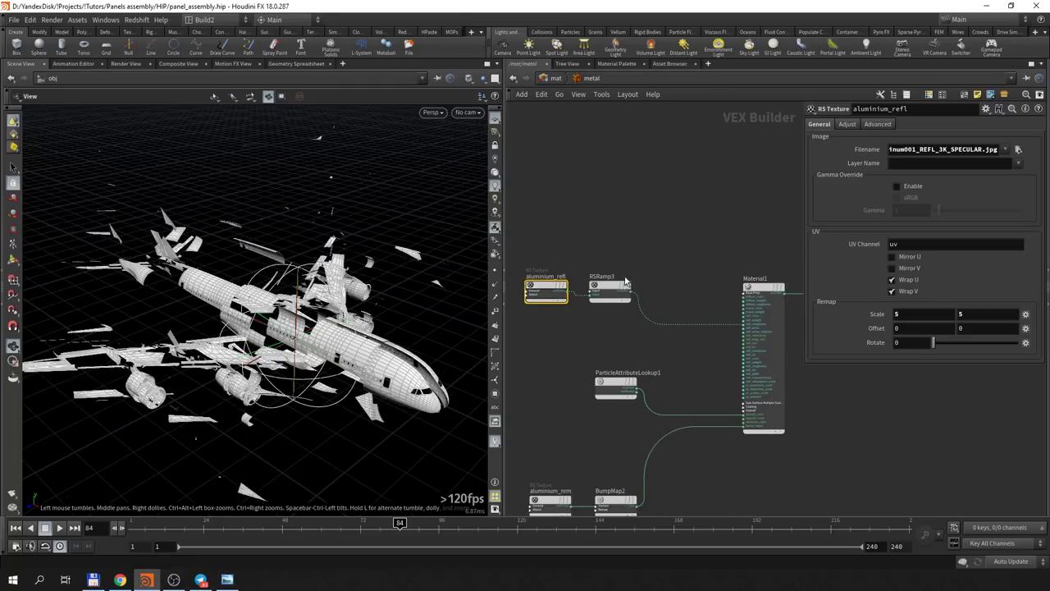
Step: Inspect the RSRamp3, BumpMap2 and aluminium_nrm nodes in the metal network
{"action": "scroll", "coordinate": [748, 316], "scroll_direction": "up", "scroll_amount": 5}
{"action": "scroll", "coordinate": [730, 299], "scroll_direction": "down", "scroll_amount": 4}
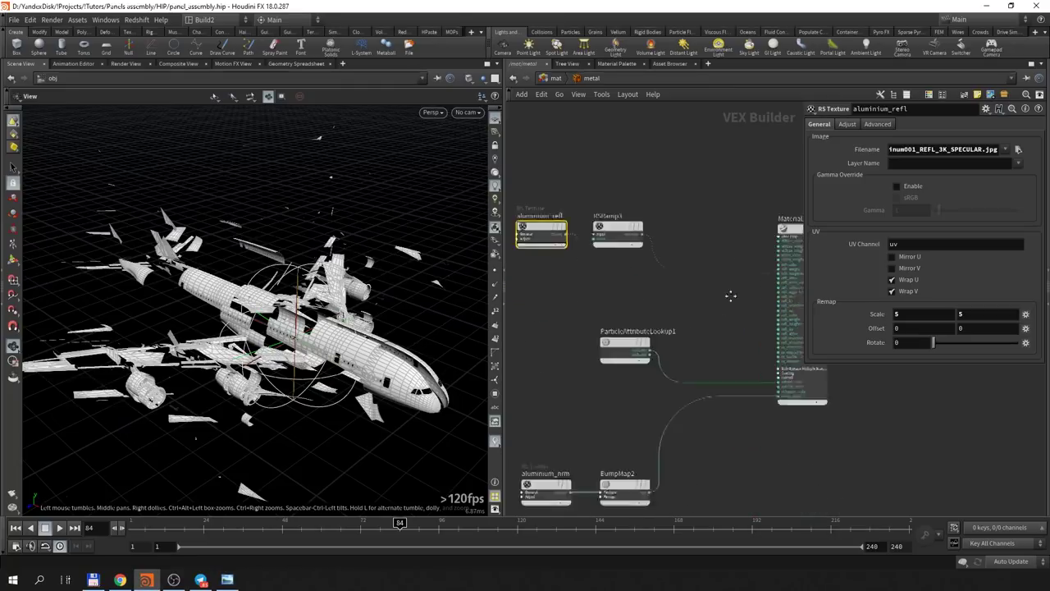
{"action": "left_click", "coordinate": [617, 204]}
{"action": "mouse_move", "coordinate": [742, 479]}
{"action": "middle_mouse_down"}
{"action": "mouse_move", "coordinate": [713, 394]}
{"action": "mouse_move", "coordinate": [721, 406]}
{"action": "middle_mouse_up"}
{"action": "left_click", "coordinate": [604, 399]}
{"action": "left_click", "coordinate": [534, 417]}
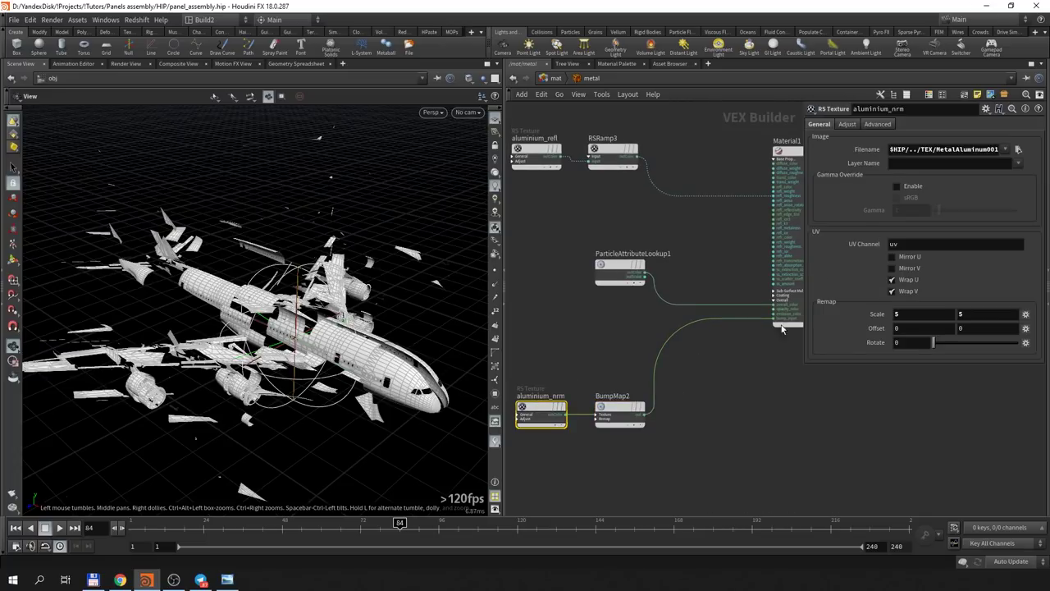
{"action": "middle_click_drag", "start_coordinate": [782, 328], "coordinate": [764, 345]}
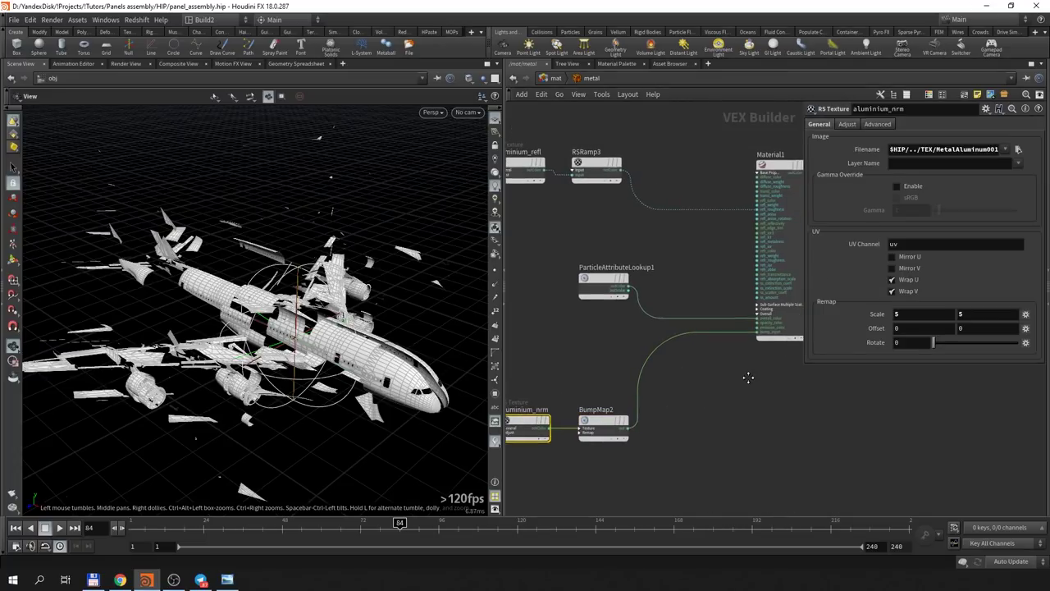
Step: Check the color_shift attribute on the ParticleAttributeLookup1 node
{"action": "left_click", "coordinate": [604, 284]}
{"action": "double_click", "coordinate": [902, 124]}
{"action": "scroll", "coordinate": [746, 329], "scroll_direction": "up", "scroll_amount": 5}
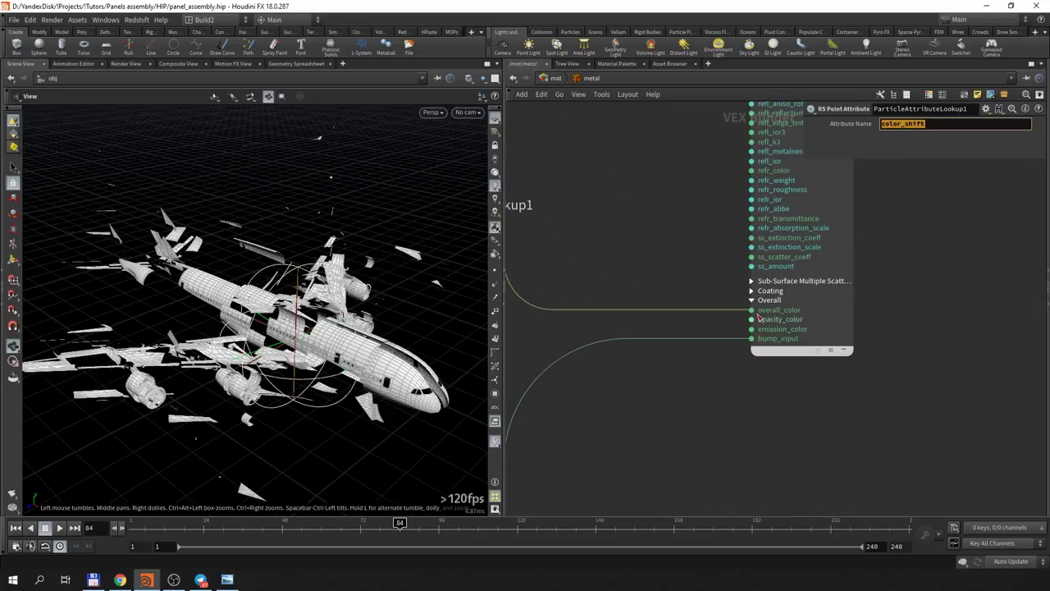
{"action": "scroll", "coordinate": [746, 325], "scroll_direction": "down", "scroll_amount": 3}
{"action": "scroll", "coordinate": [678, 228], "scroll_direction": "down", "scroll_amount": 2}
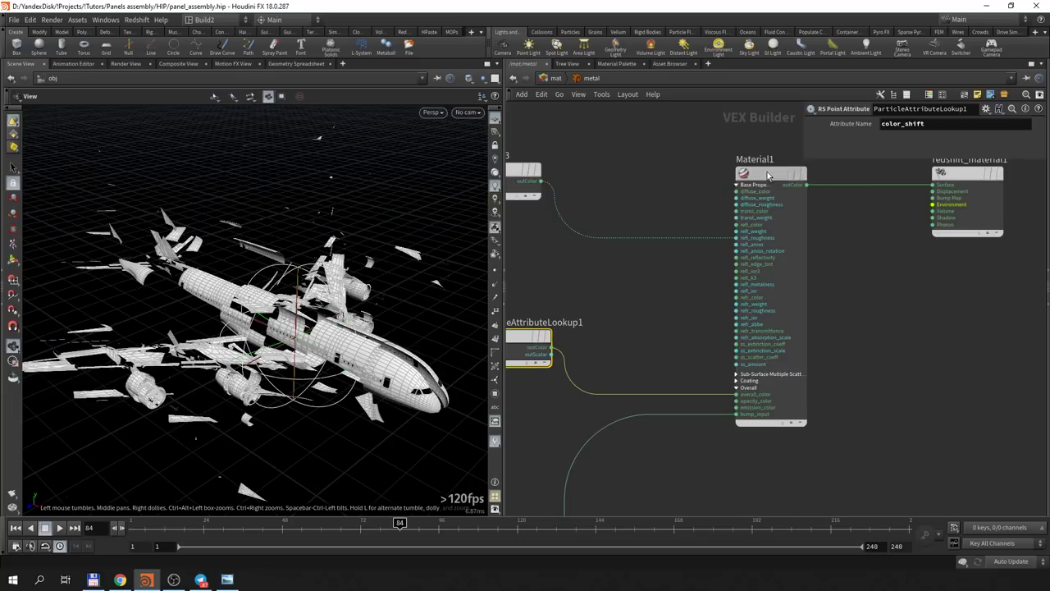
Step: Show Material1's Overall tint and opacity settings, then bring up the rendered preview video
{"action": "left_click", "coordinate": [767, 212]}
{"action": "left_click", "coordinate": [942, 124]}
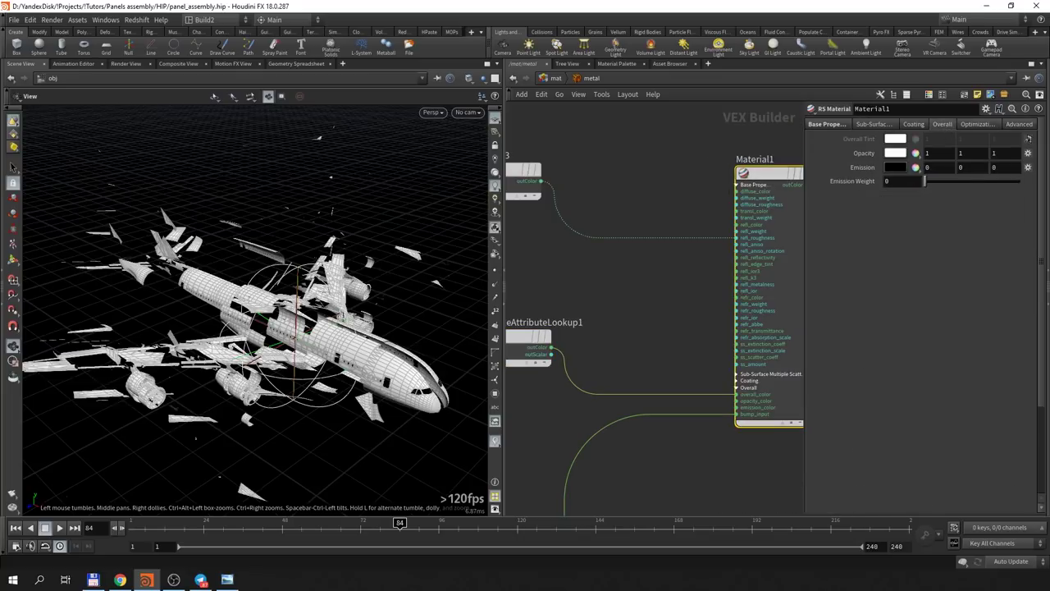
{"action": "left_click", "coordinate": [93, 581]}
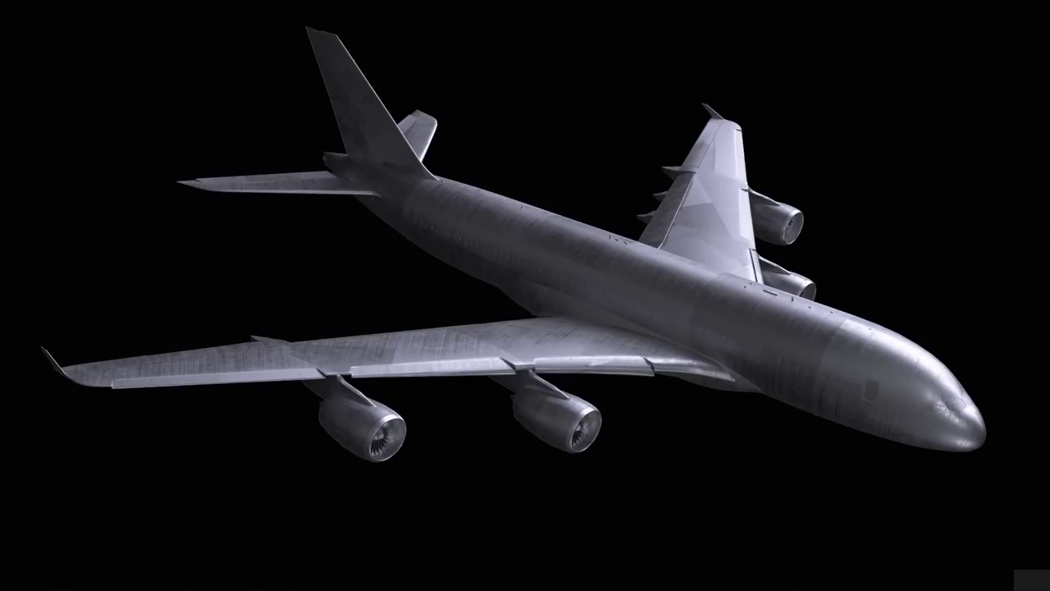
Step: Exit full screen on the Assembly.mov preview and minimize VLC to return to Houdini
{"action": "double_click", "coordinate": [632, 273]}
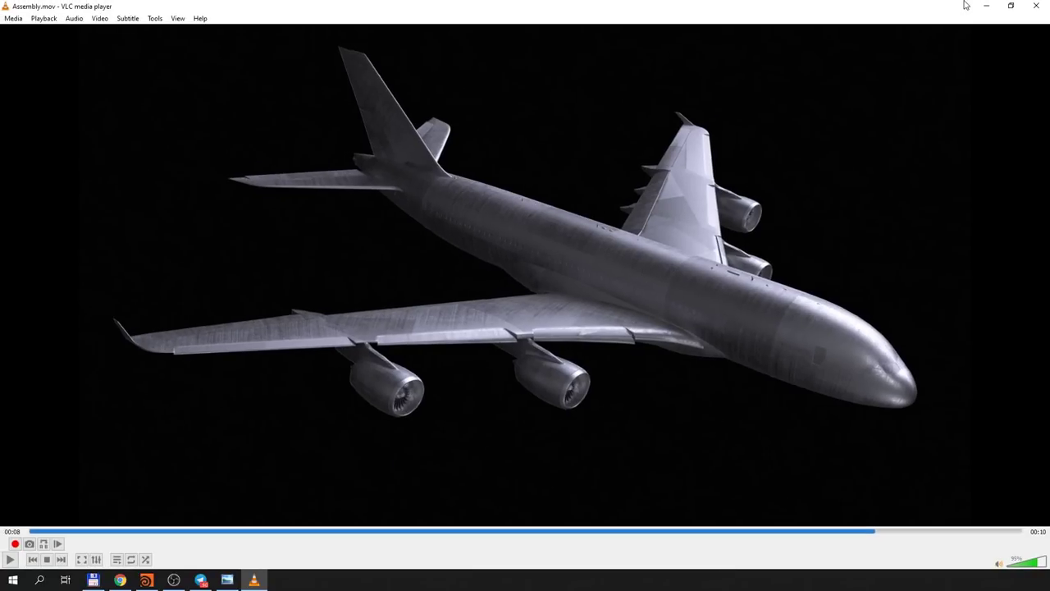
{"action": "left_click", "coordinate": [991, 5]}
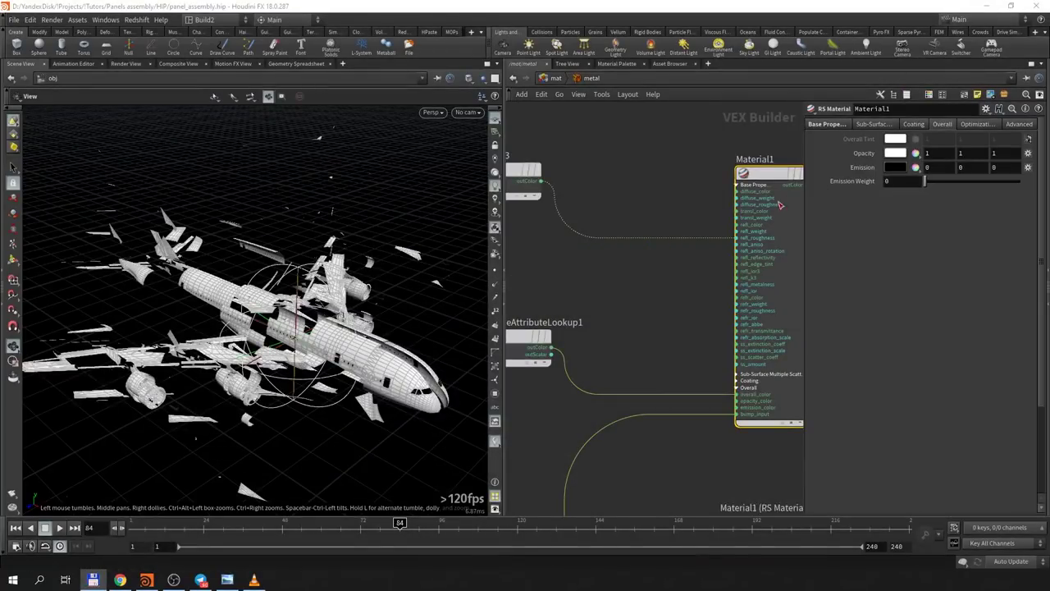
Step: Open /mat/holo, view Fresnel1's falloff and refraction settings, then return to /obj
{"action": "left_click", "coordinate": [548, 78]}
{"action": "double_click", "coordinate": [703, 251]}
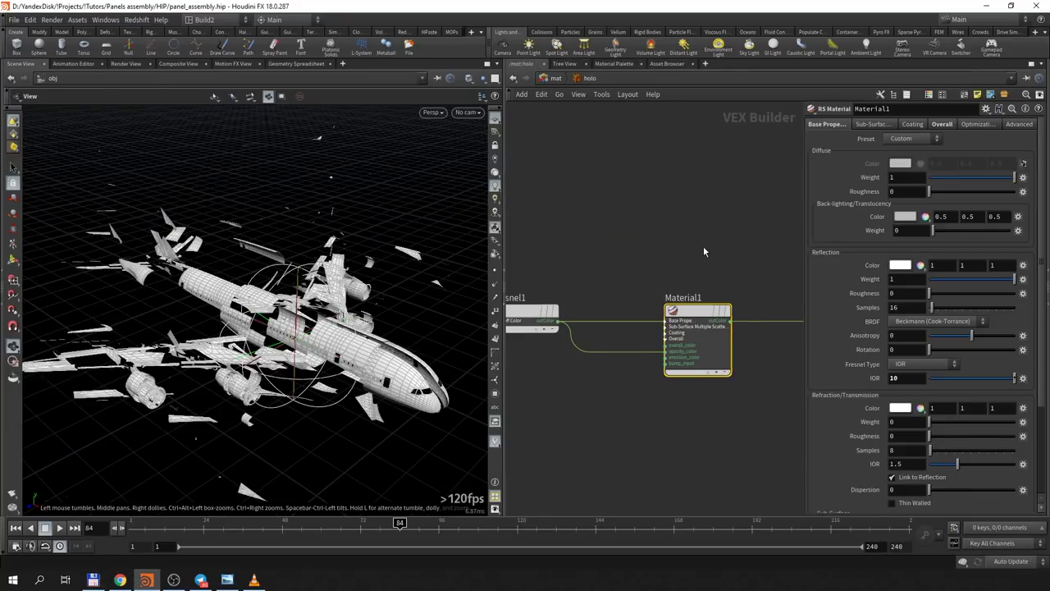
{"action": "scroll", "coordinate": [872, 361], "scroll_direction": "down", "scroll_amount": 1}
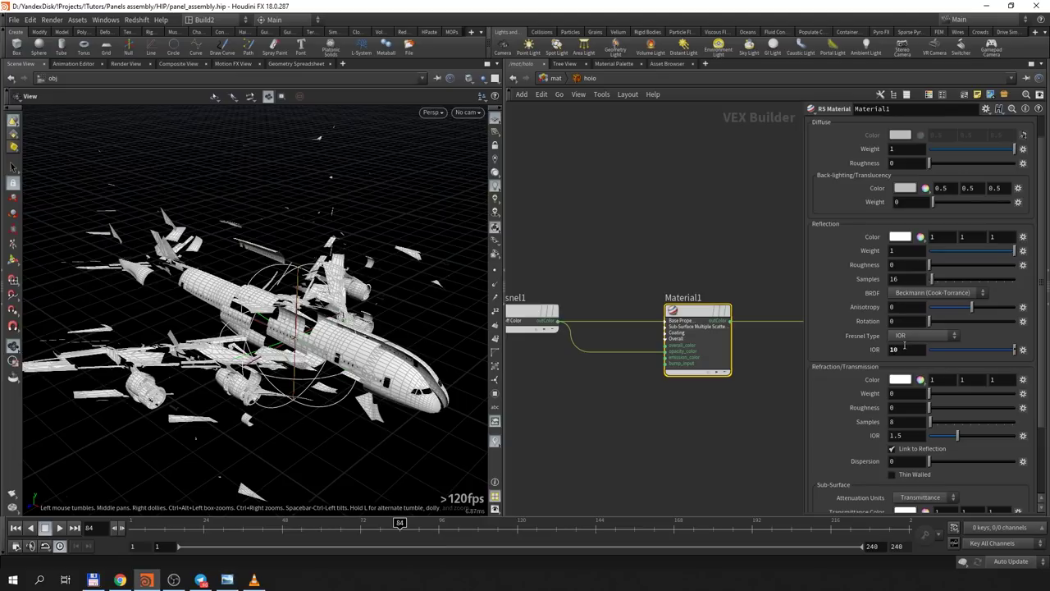
{"action": "scroll", "coordinate": [845, 329], "scroll_direction": "up", "scroll_amount": 1}
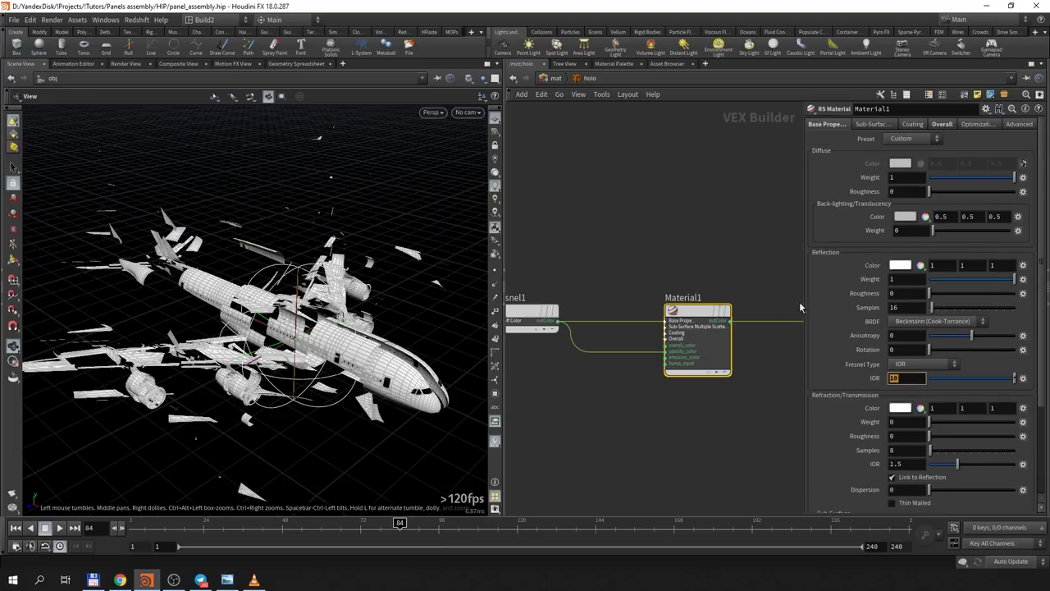
{"action": "middle_click_drag", "start_coordinate": [694, 248], "coordinate": [745, 244]}
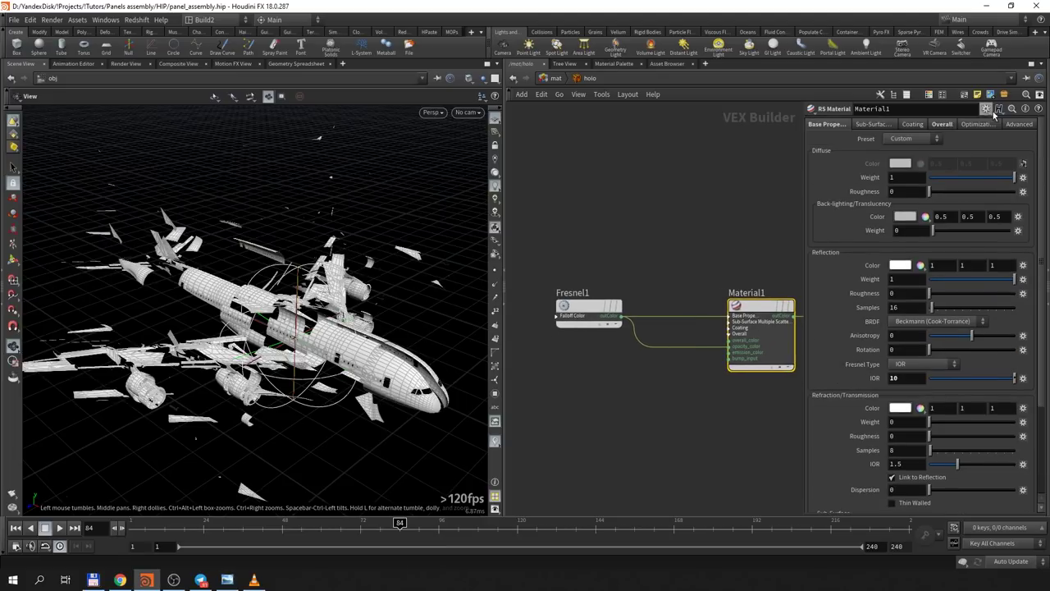
{"action": "left_click", "coordinate": [588, 308]}
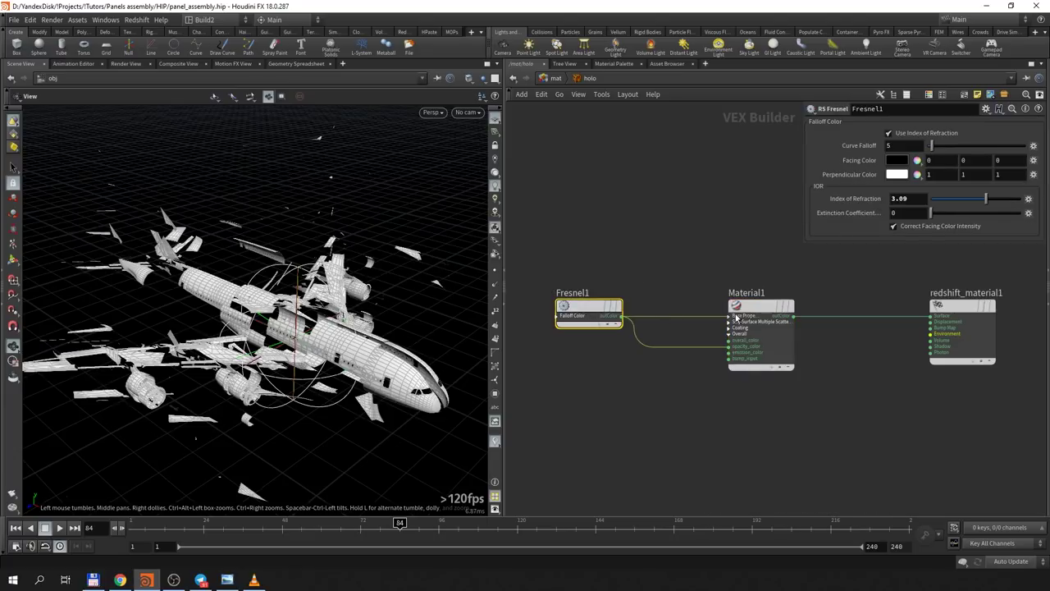
{"action": "left_click", "coordinate": [558, 78]}
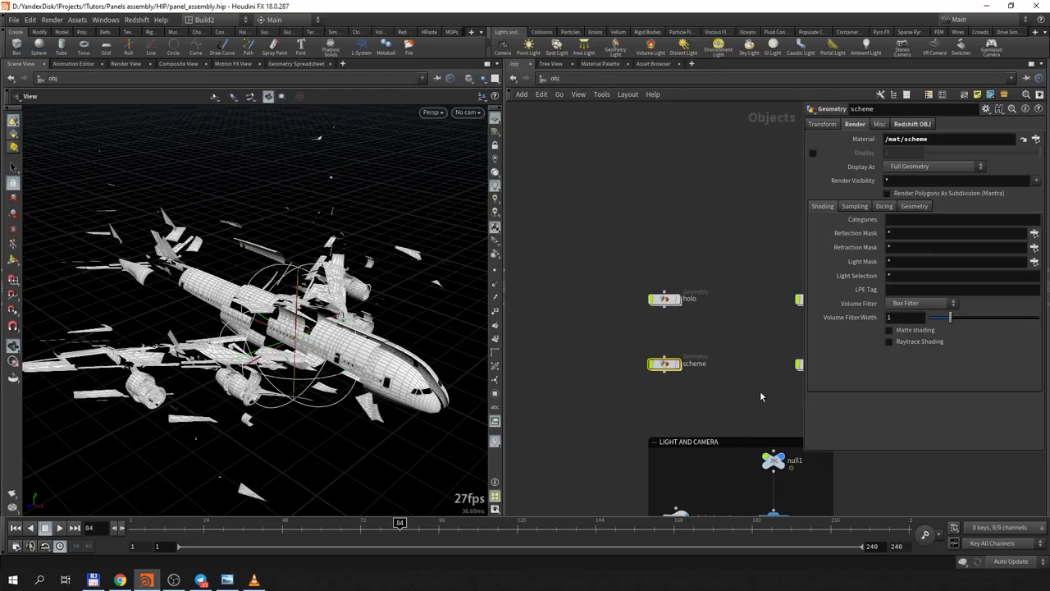
Step: In the holo network, display scatter1 then cluster1 and visualise the cluster attribute on the airplane
{"action": "double_click", "coordinate": [666, 298]}
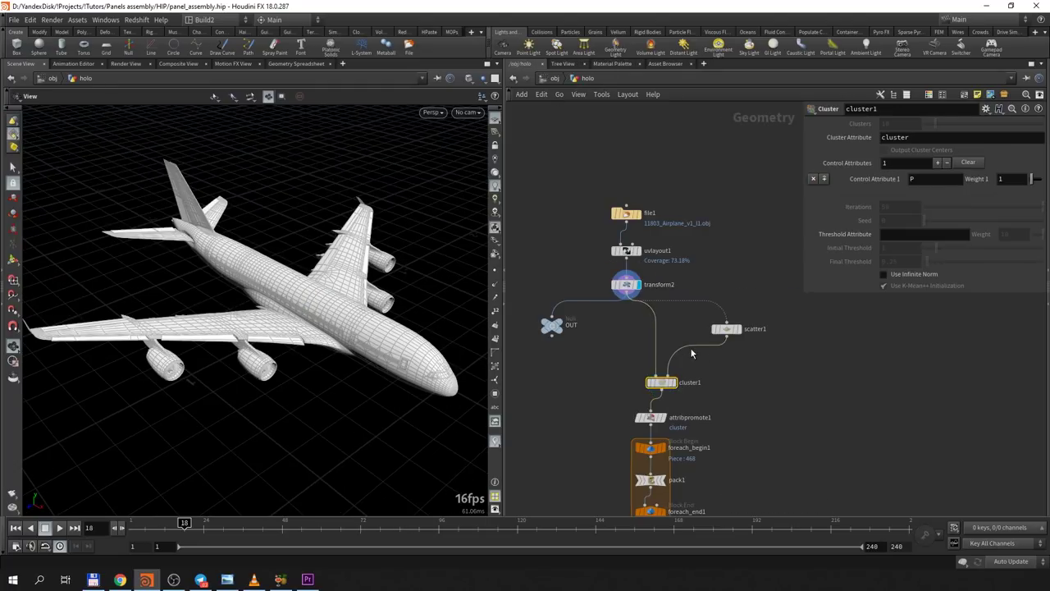
{"action": "left_click", "coordinate": [739, 329]}
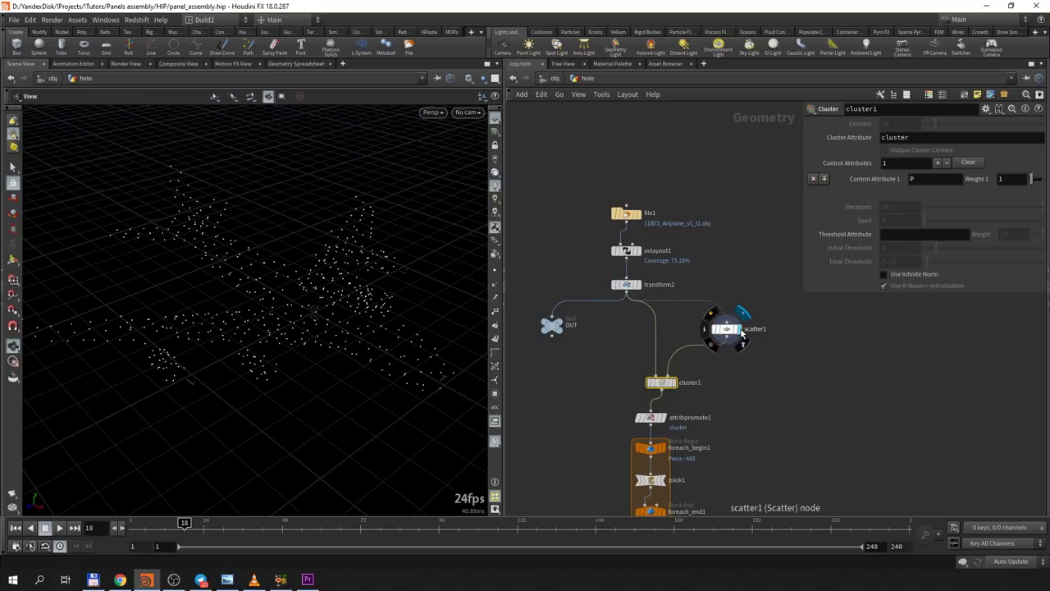
{"action": "left_click", "coordinate": [675, 382]}
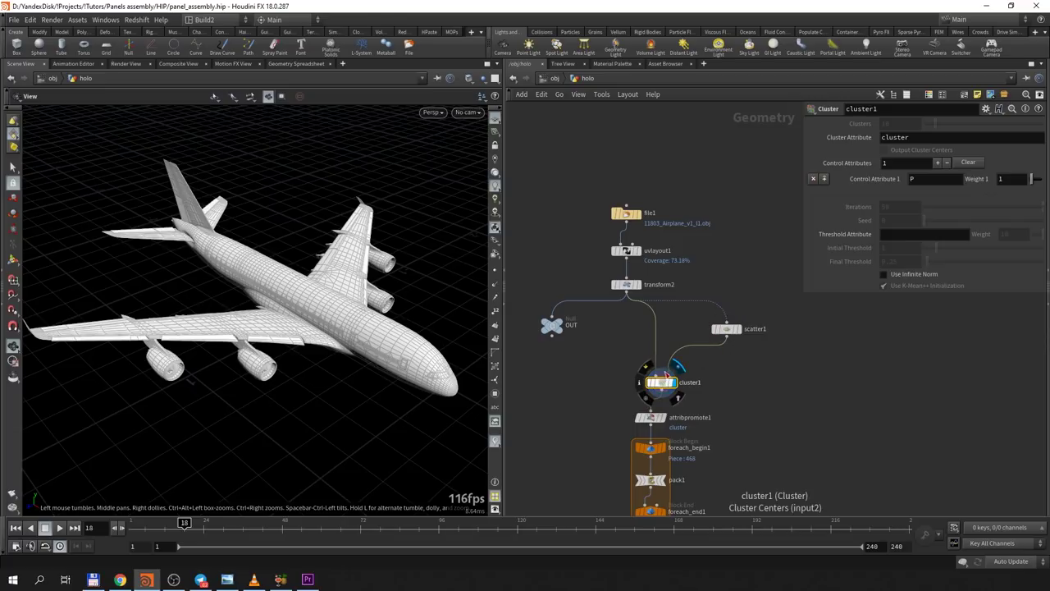
{"action": "left_click", "coordinate": [641, 385]}
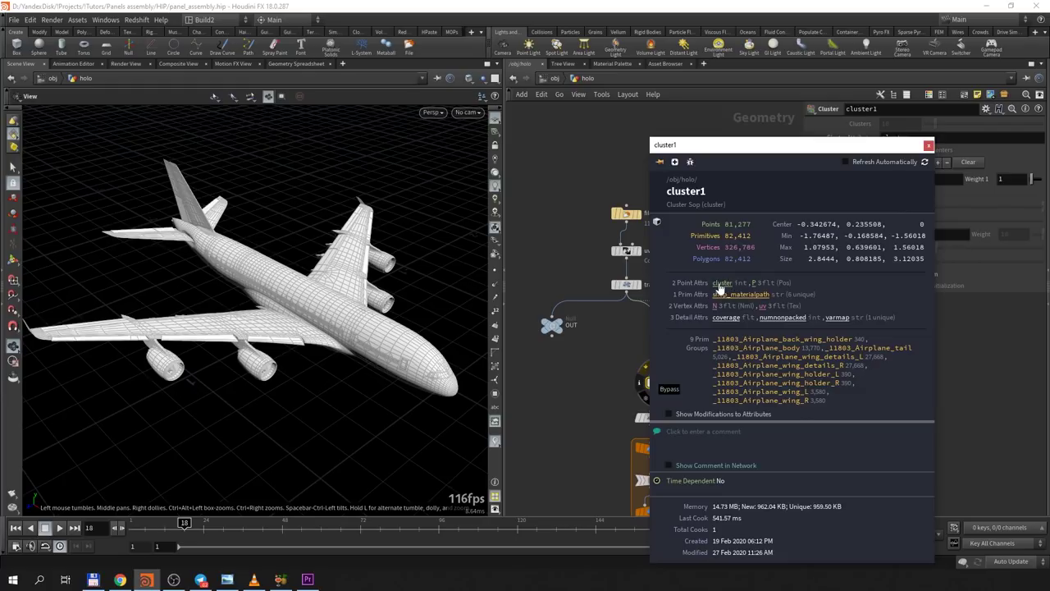
{"action": "left_click", "coordinate": [716, 285]}
{"action": "left_click_drag", "start_coordinate": [375, 363], "coordinate": [368, 363]}
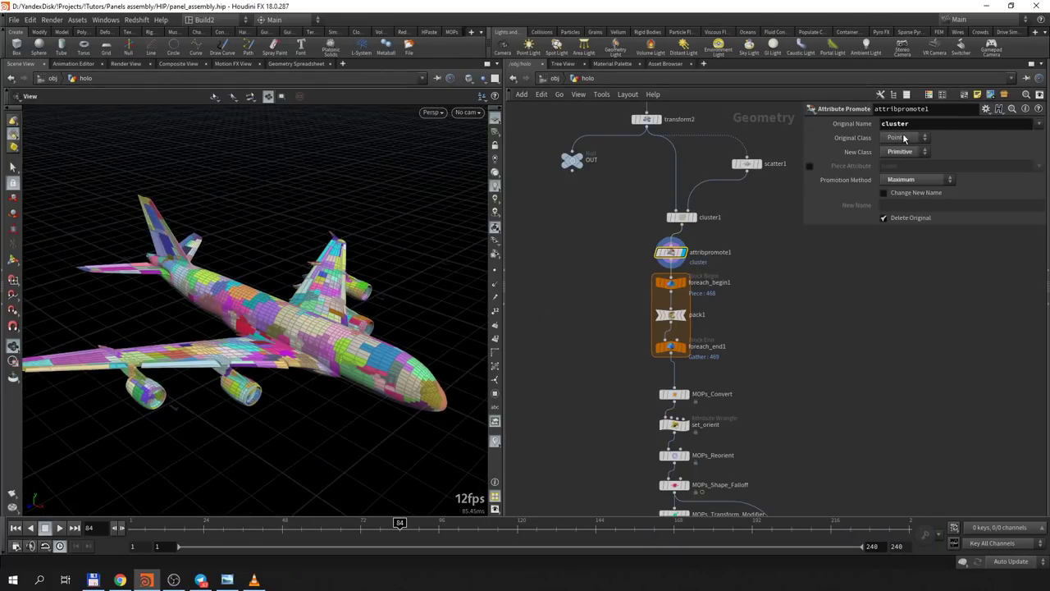
{"action": "mouse_move", "coordinate": [671, 315]}
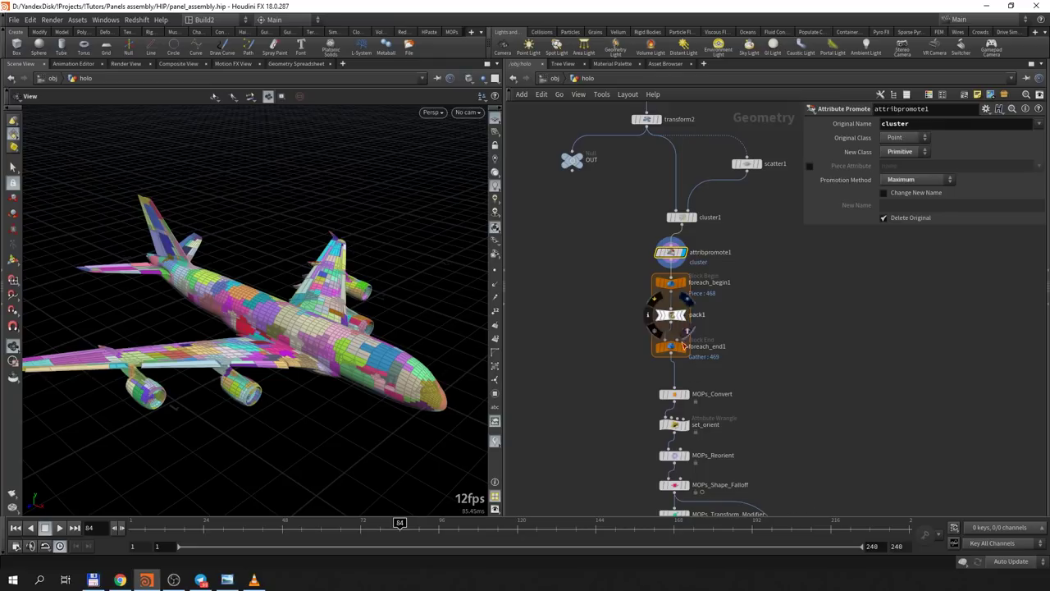
Step: Display foreach_end1's packed result and check the loop's cluster piece attribute name
{"action": "left_click", "coordinate": [672, 348]}
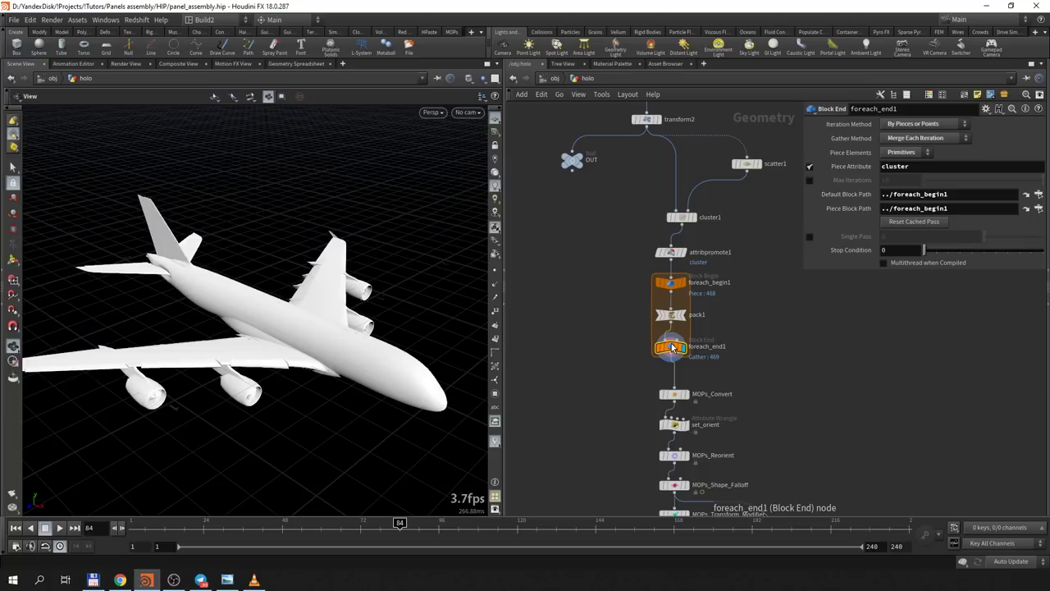
{"action": "left_click", "coordinate": [925, 167]}
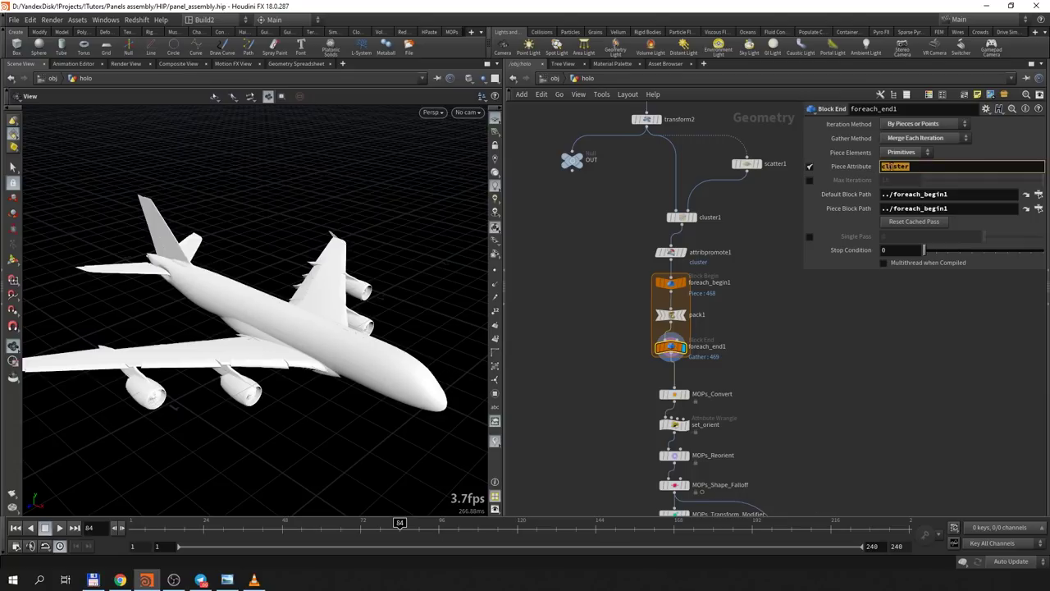
{"action": "left_click_drag", "start_coordinate": [925, 166], "coordinate": [880, 166]}
{"action": "scroll", "coordinate": [687, 329], "scroll_direction": "down", "scroll_amount": 2}
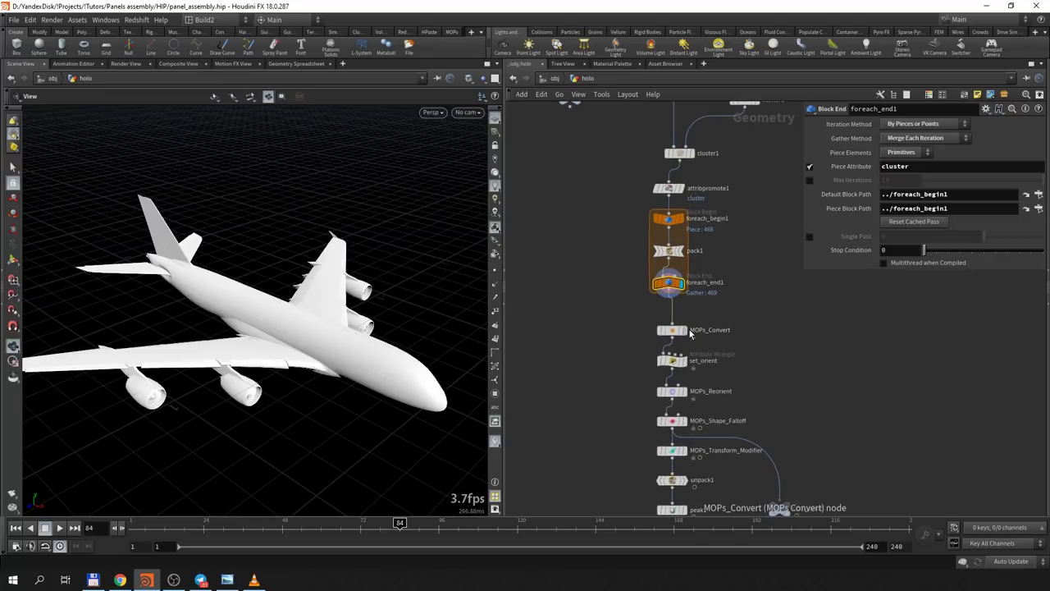
Step: Inspect MOPs_Convert, the set_orient orientation code and MOPs_Shape_Falloff's cylinder falloff
{"action": "left_click", "coordinate": [686, 332]}
{"action": "scroll", "coordinate": [679, 327], "scroll_direction": "down", "scroll_amount": 1}
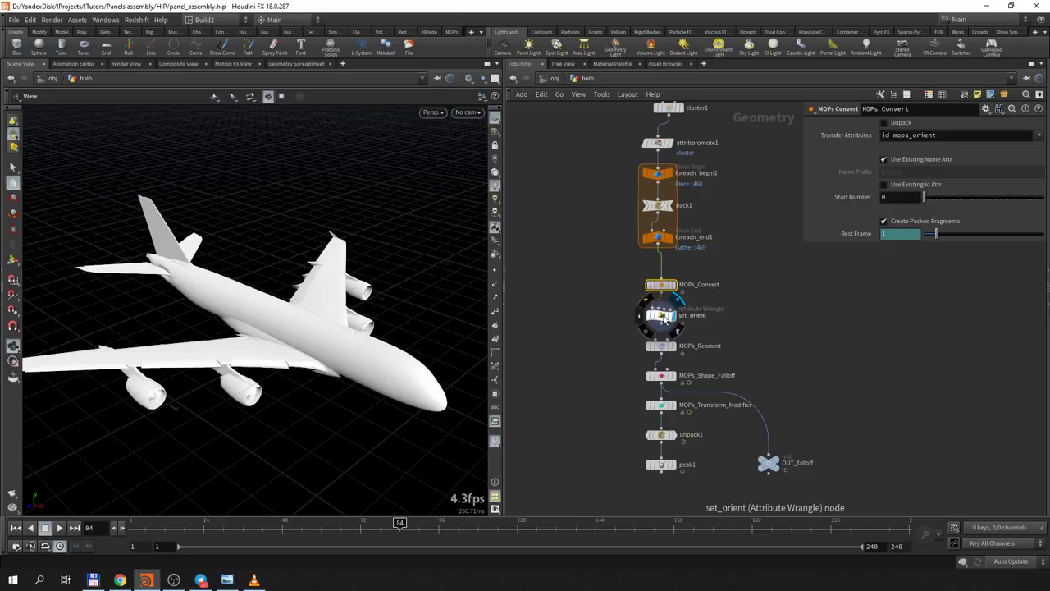
{"action": "left_click", "coordinate": [664, 316]}
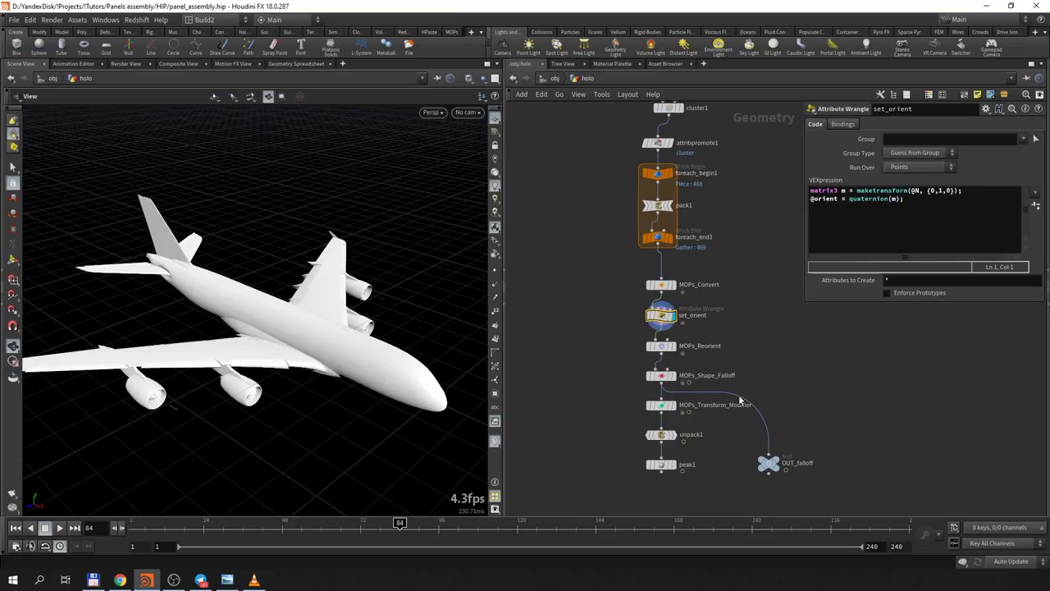
{"action": "scroll", "coordinate": [741, 331], "scroll_direction": "down", "scroll_amount": 1}
{"action": "left_click", "coordinate": [663, 330]}
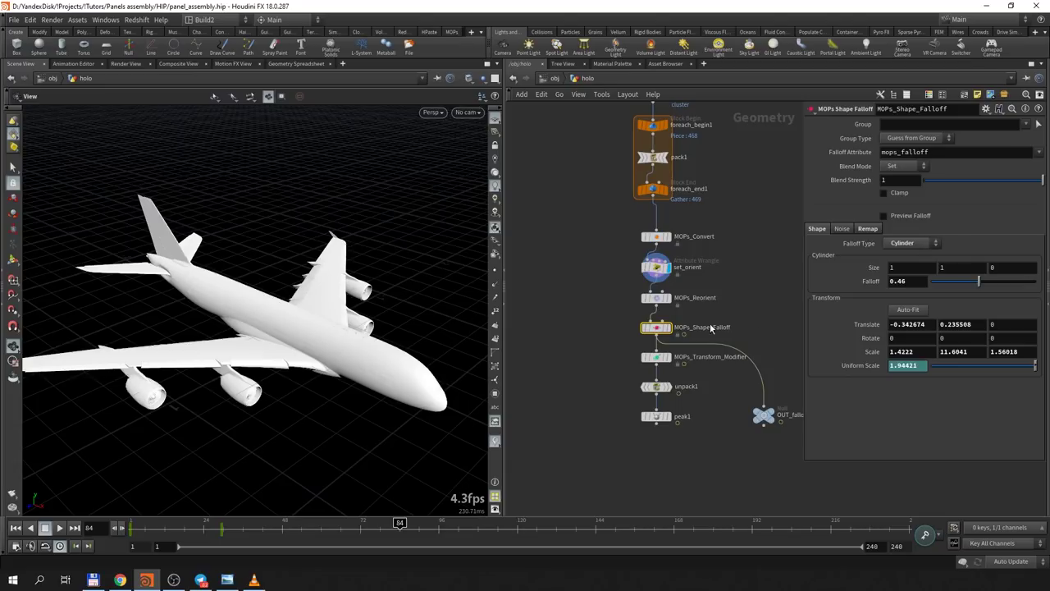
Step: Display MOPs_Transform_Modifier and scrub the timeline to watch the panels break apart
{"action": "mouse_move", "coordinate": [205, 523]}
{"action": "left_mouse_down"}
{"action": "mouse_move", "coordinate": [167, 524]}
{"action": "mouse_move", "coordinate": [230, 523]}
{"action": "left_mouse_up"}
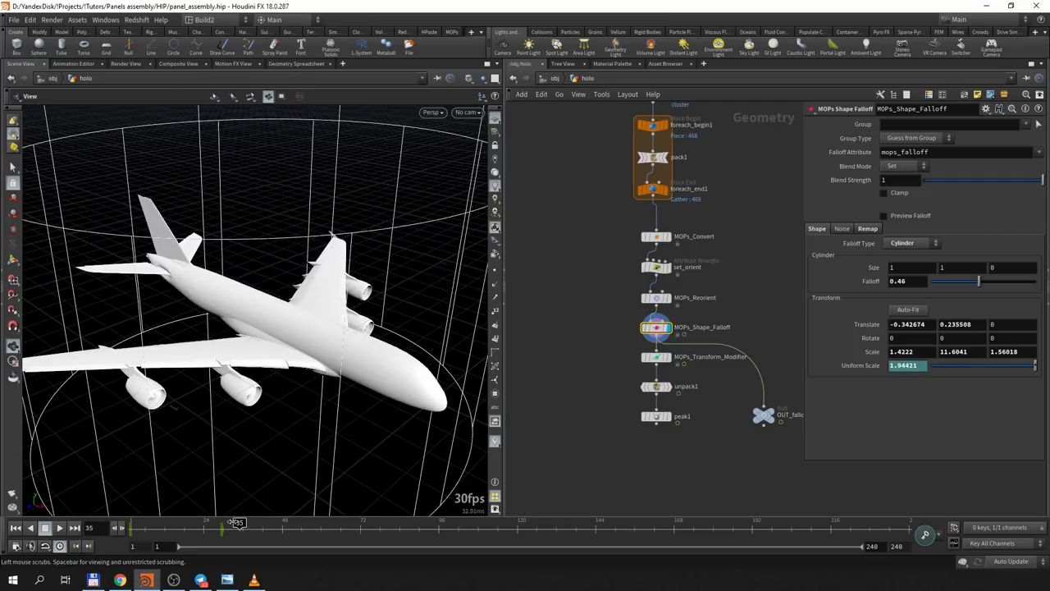
{"action": "left_click", "coordinate": [669, 356]}
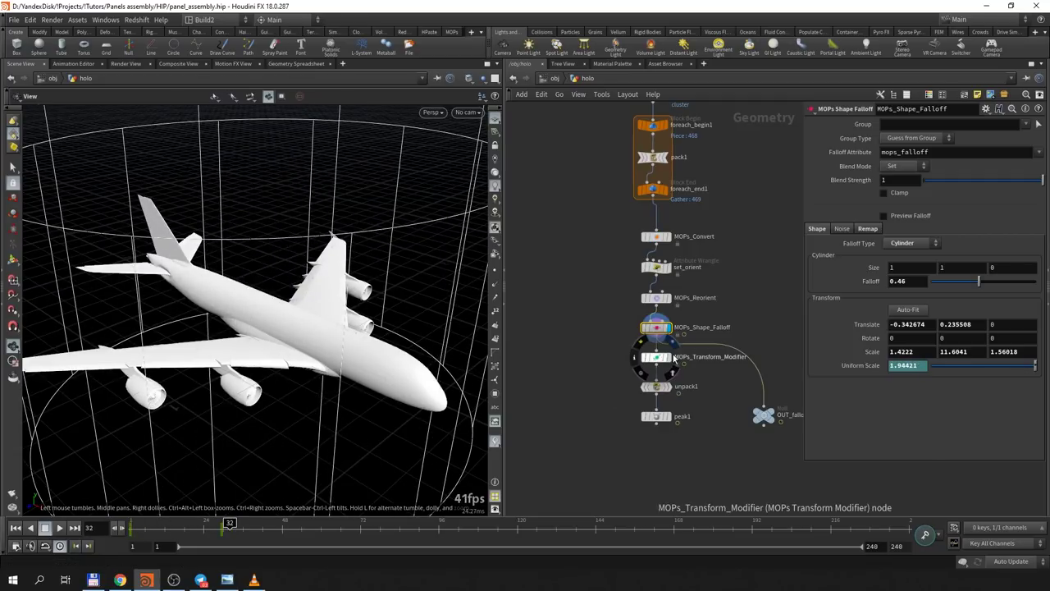
{"action": "left_click", "coordinate": [655, 357]}
{"action": "mouse_move", "coordinate": [238, 523]}
{"action": "left_mouse_down"}
{"action": "mouse_move", "coordinate": [182, 522]}
{"action": "mouse_move", "coordinate": [246, 523]}
{"action": "left_mouse_up"}
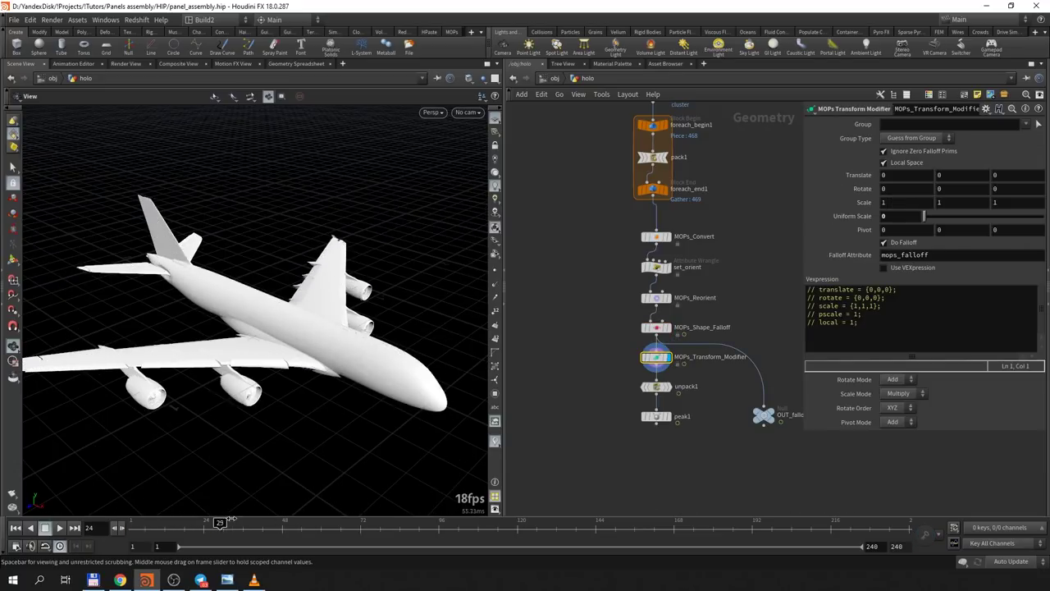
Step: Display unpack1's colour-coded panel pieces and inspect the peak1 node
{"action": "left_click", "coordinate": [684, 396]}
{"action": "left_click", "coordinate": [661, 391]}
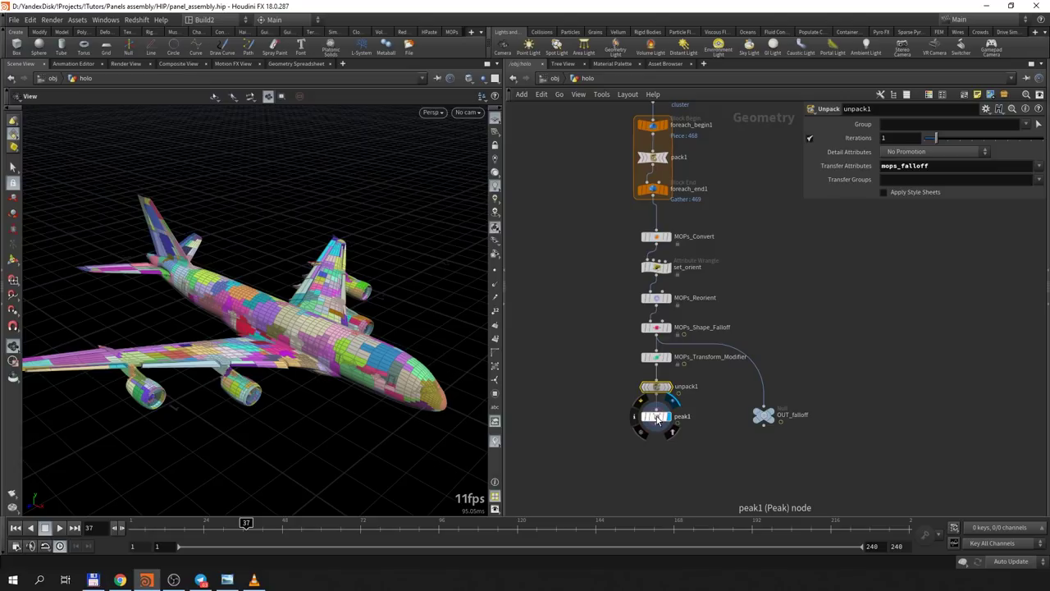
{"action": "left_click", "coordinate": [656, 419]}
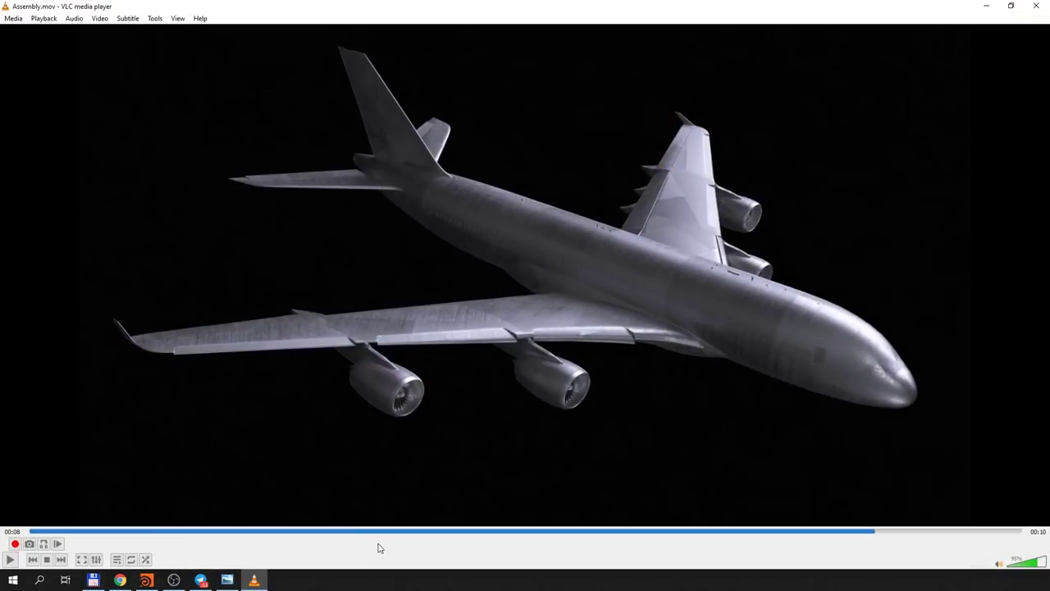
Step: Scrub the VLC render back to the wireframe hologram shot, then minimize VLC
{"action": "left_click", "coordinate": [126, 532]}
{"action": "left_click_drag", "start_coordinate": [125, 532], "coordinate": [70, 532]}
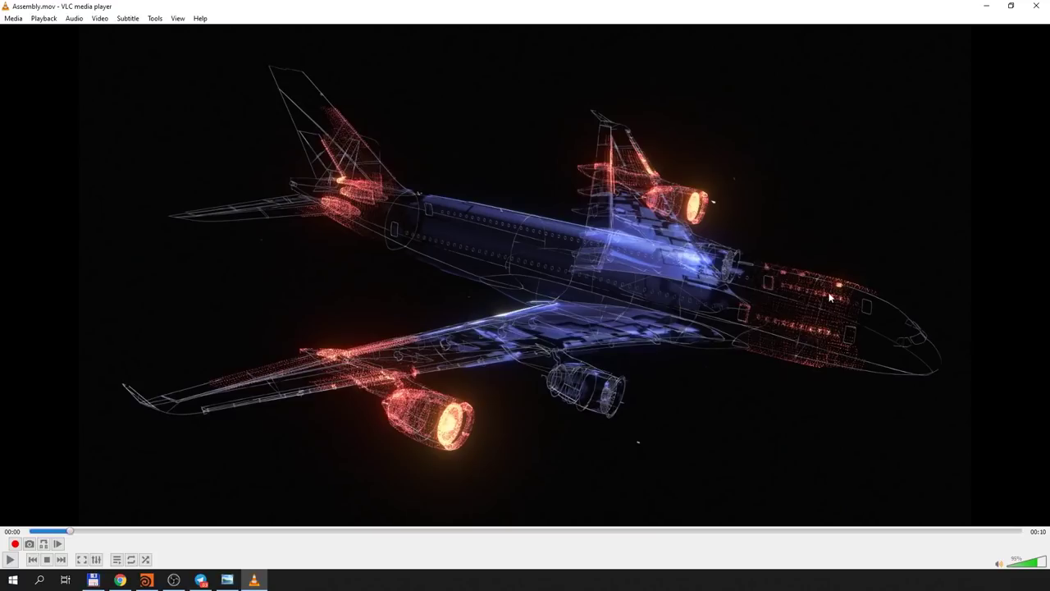
{"action": "left_click", "coordinate": [253, 580]}
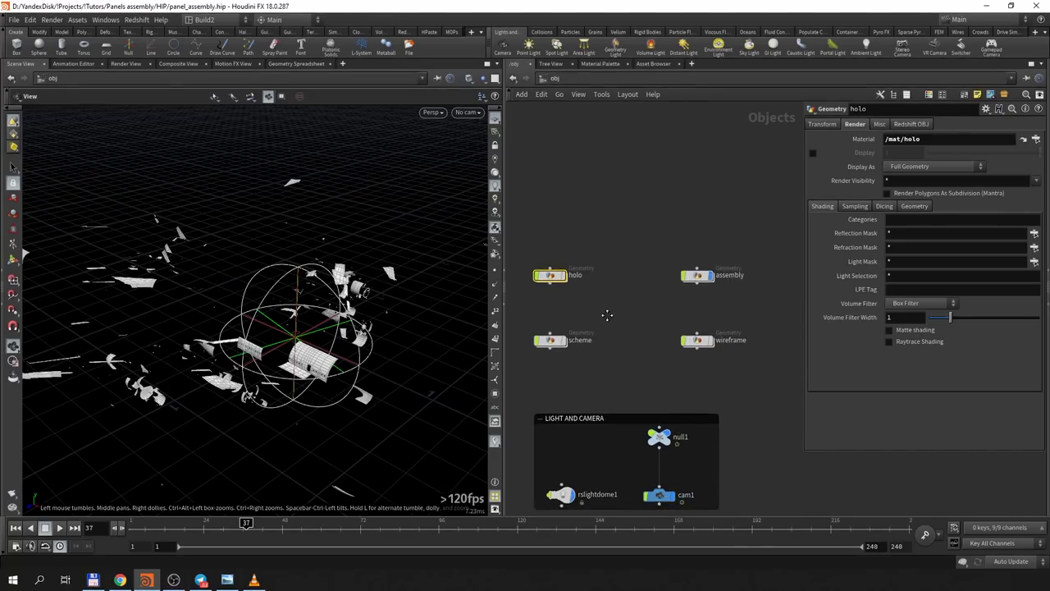
Step: Enter the wireframe network and inspect object_merge1 pulling in holo's falloff
{"action": "double_click", "coordinate": [704, 329]}
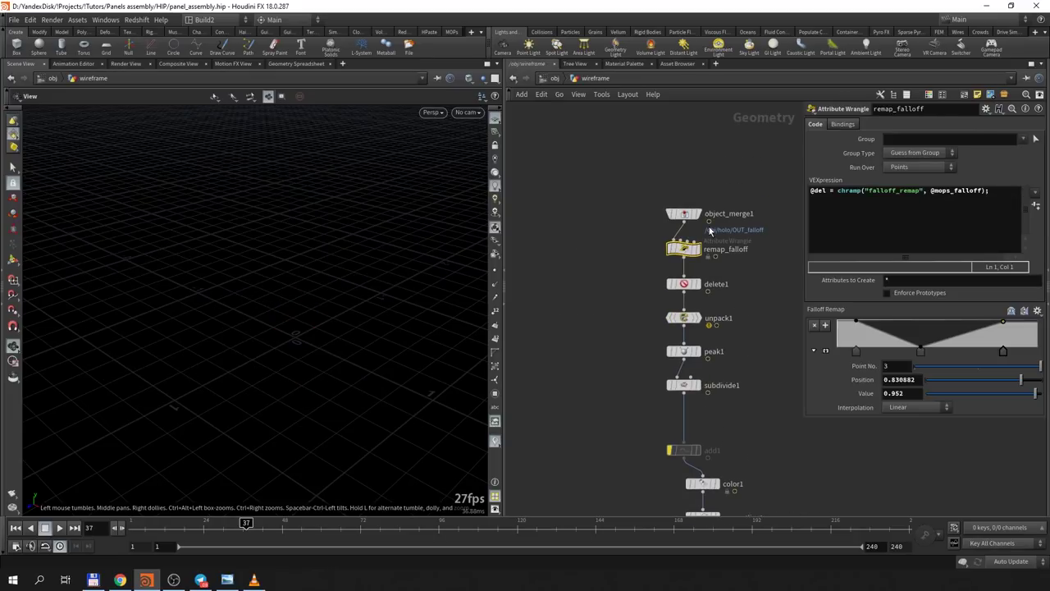
{"action": "left_click", "coordinate": [664, 184]}
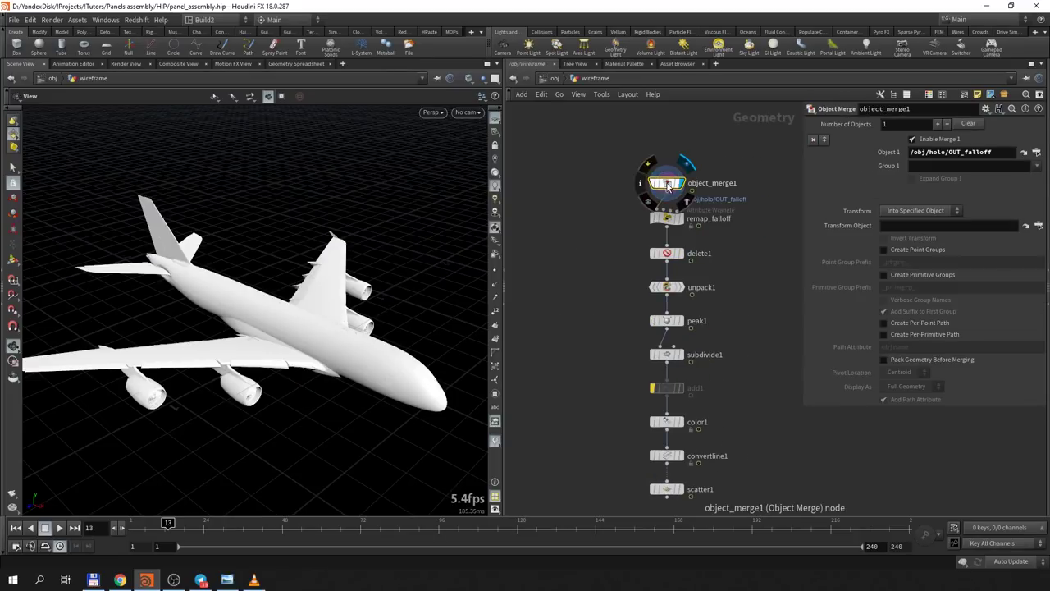
{"action": "middle_click", "coordinate": [669, 185]}
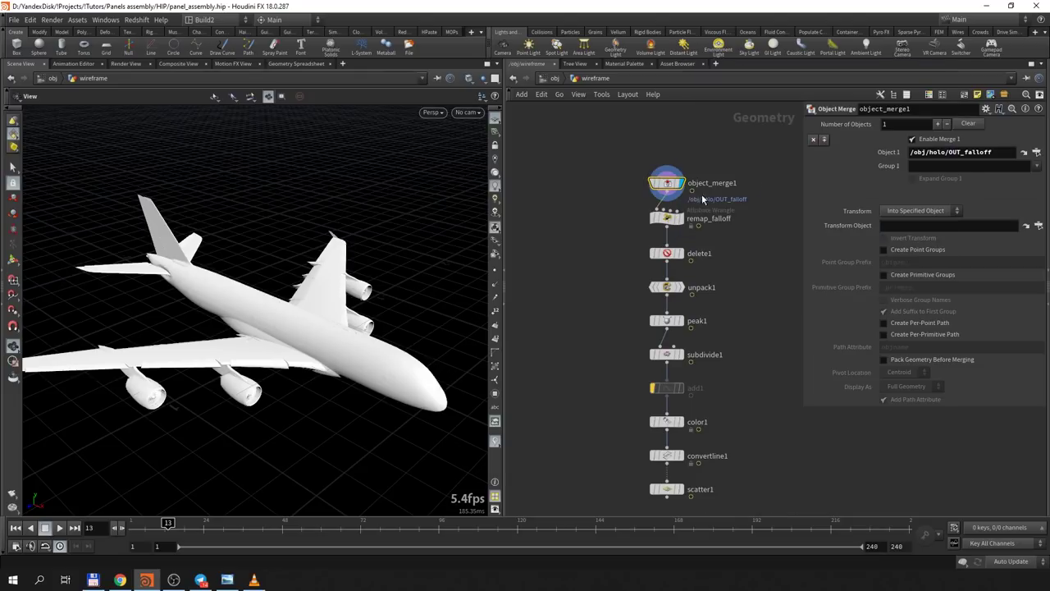
{"action": "left_click", "coordinate": [666, 217]}
{"action": "left_click", "coordinate": [846, 190]}
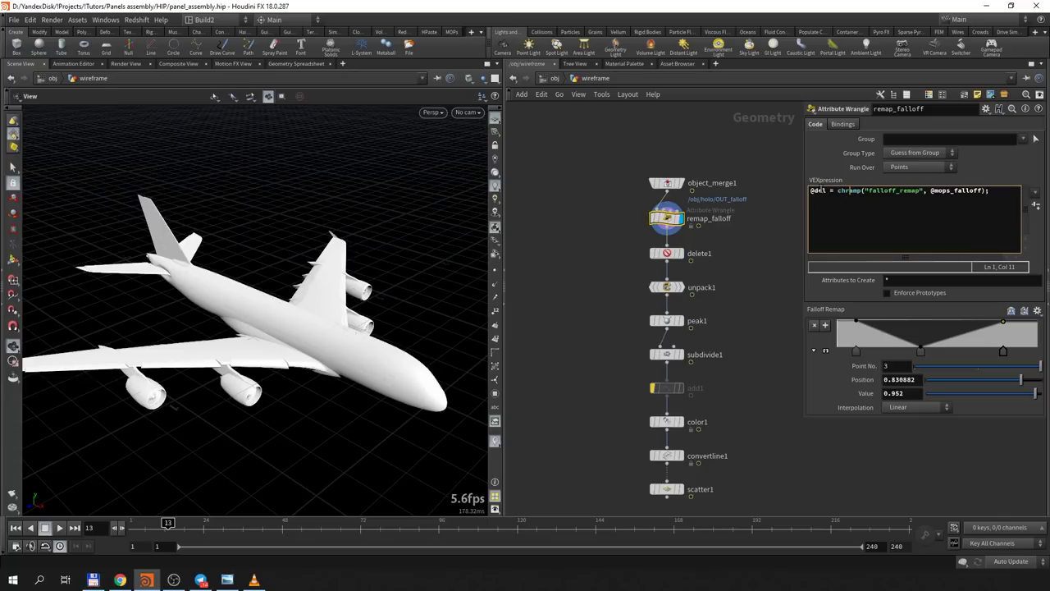
{"action": "left_click_drag", "start_coordinate": [826, 190], "coordinate": [809, 191]}
{"action": "left_click", "coordinate": [666, 253]}
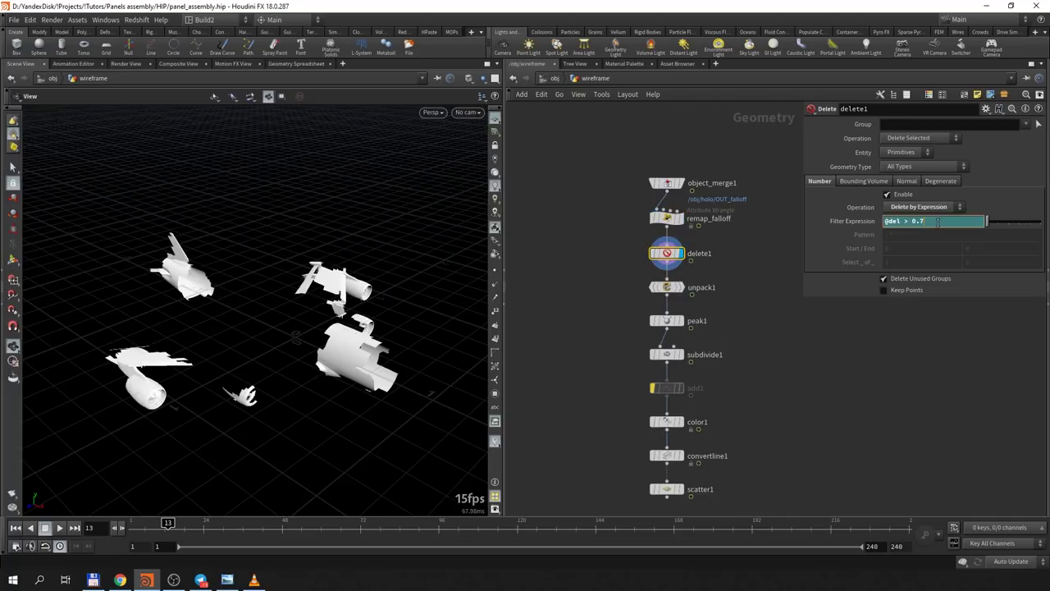
{"action": "left_click", "coordinate": [182, 523]}
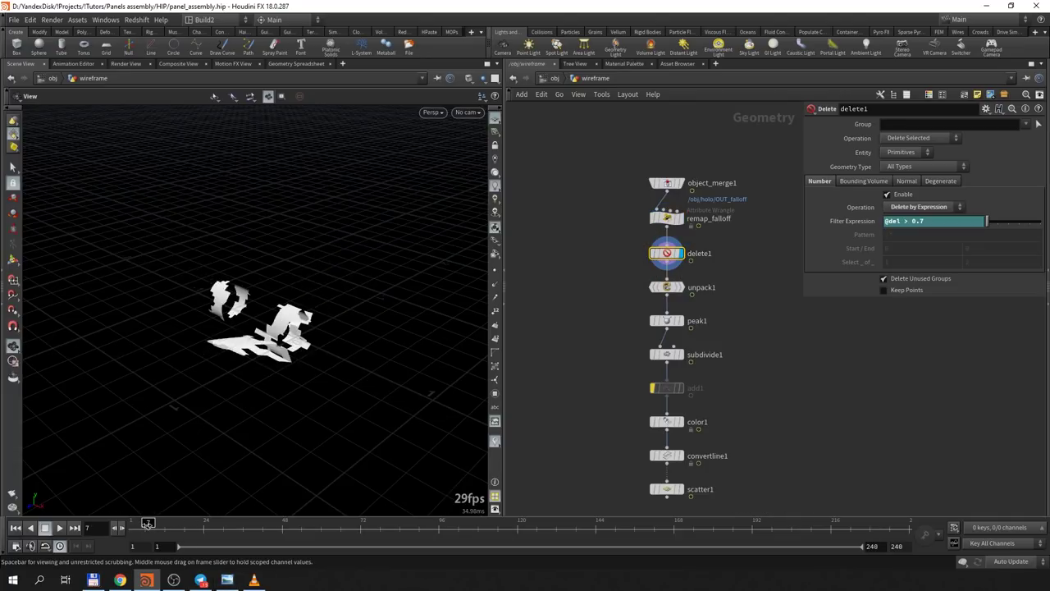
{"action": "left_click_drag", "start_coordinate": [182, 523], "coordinate": [181, 524]}
Step: Display unpack1, peak1 and subdivide1, and check the colour node's mops_falloff attribute
{"action": "left_click", "coordinate": [681, 287]}
{"action": "left_click", "coordinate": [685, 321]}
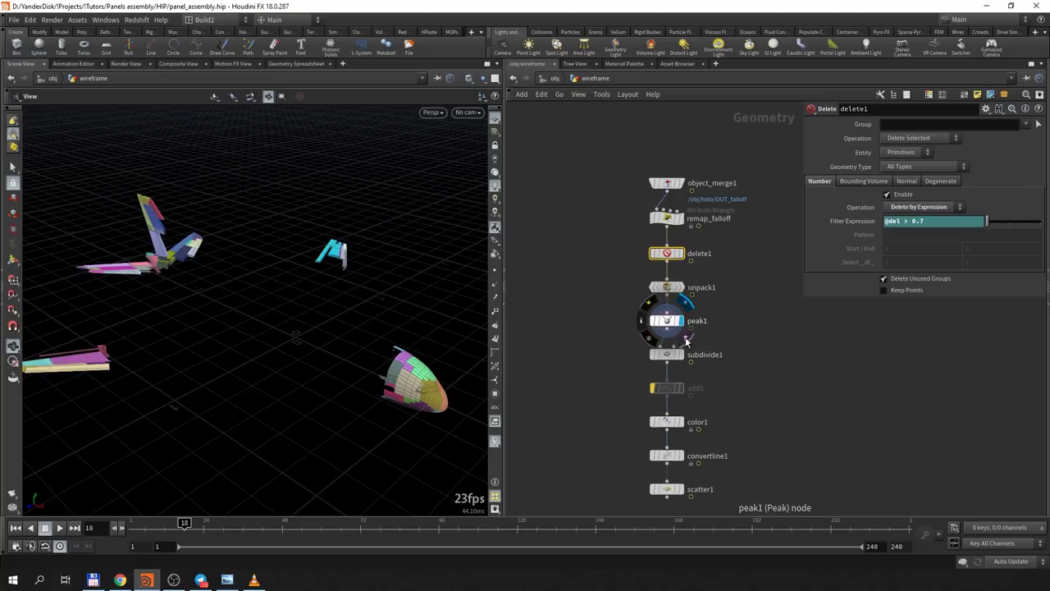
{"action": "left_click", "coordinate": [684, 358]}
{"action": "middle_click_drag", "start_coordinate": [715, 406], "coordinate": [694, 317]}
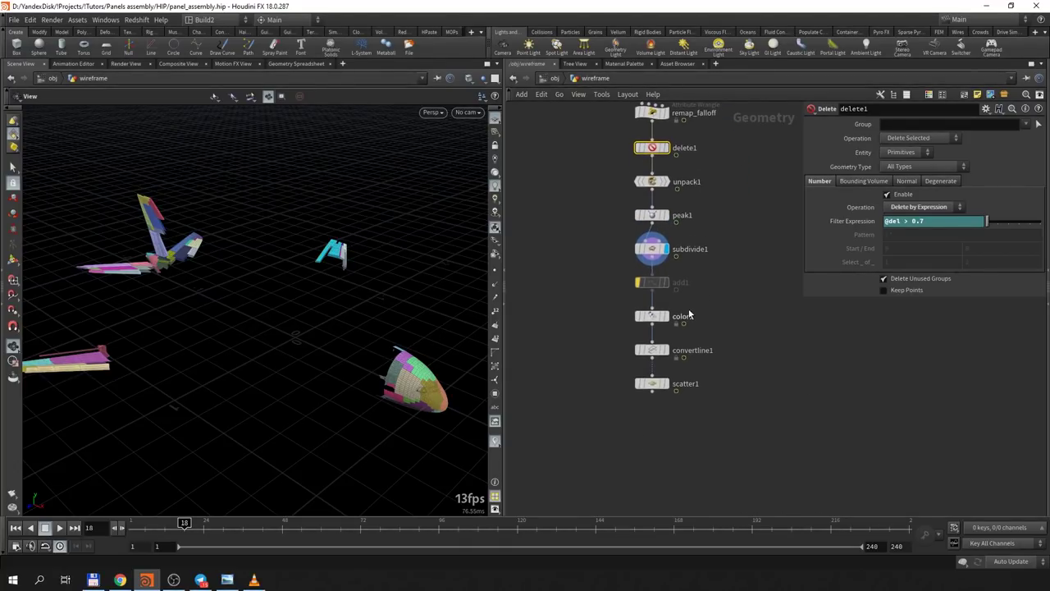
{"action": "left_click", "coordinate": [652, 318]}
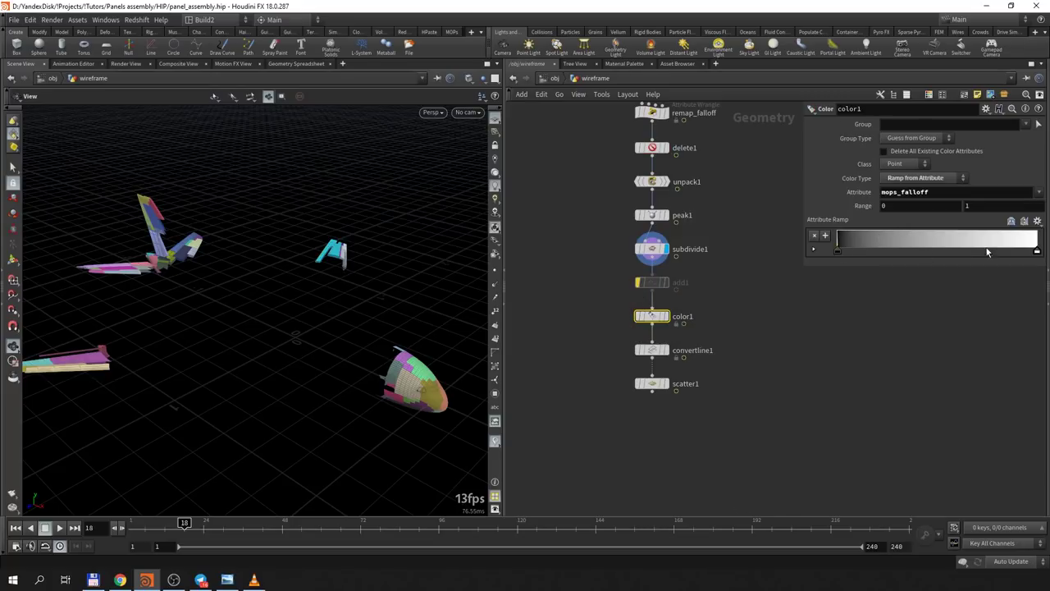
{"action": "left_click", "coordinate": [928, 192]}
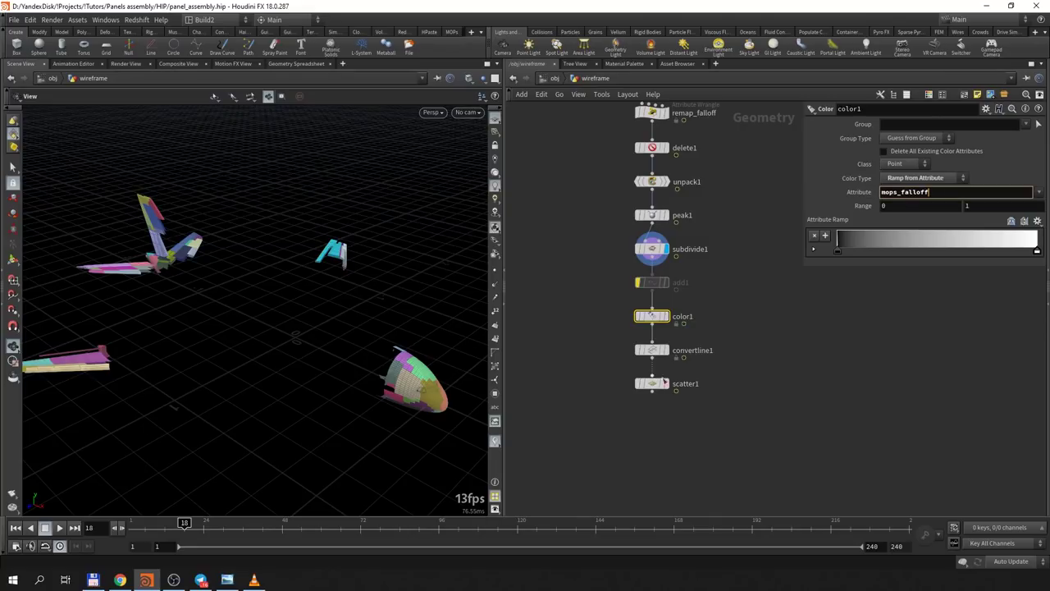
{"action": "mouse_move", "coordinate": [652, 351]}
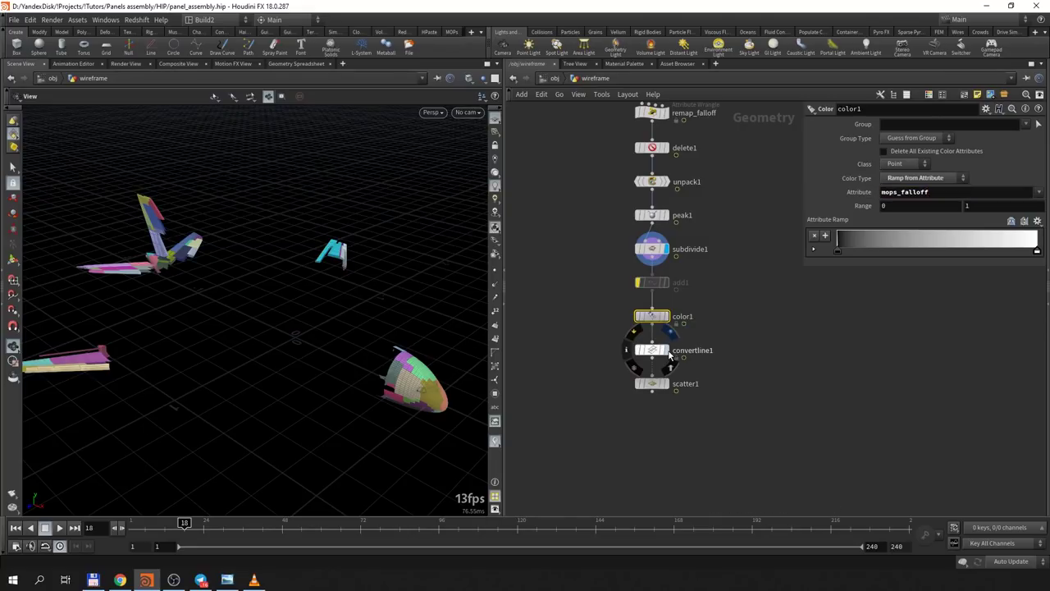
Step: Display convertline1's line fragments and scatter1's 100000 scattered points
{"action": "left_click", "coordinate": [665, 351]}
{"action": "left_click", "coordinate": [658, 354]}
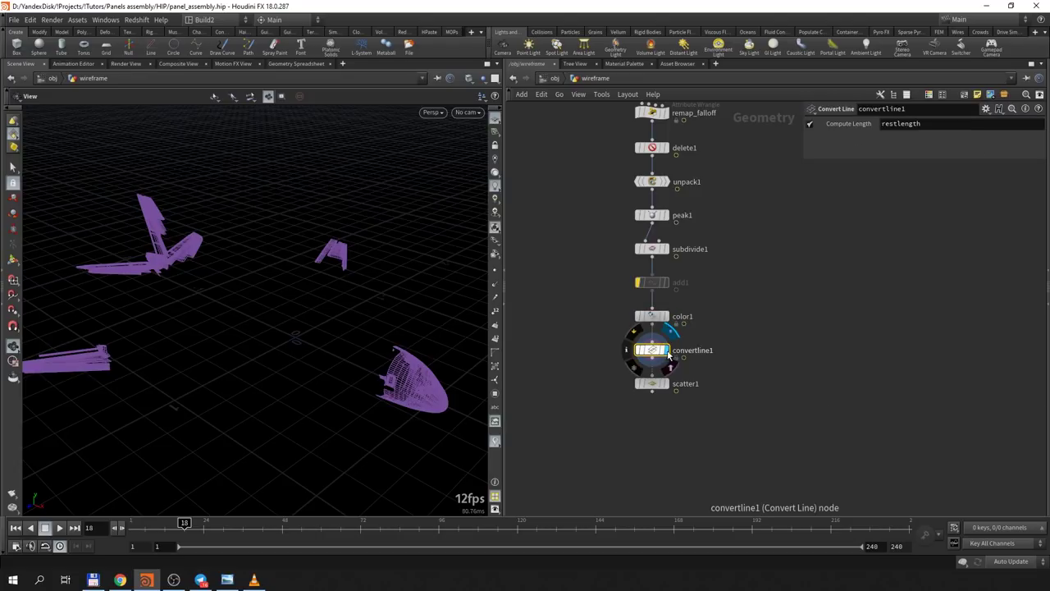
{"action": "left_click", "coordinate": [665, 383]}
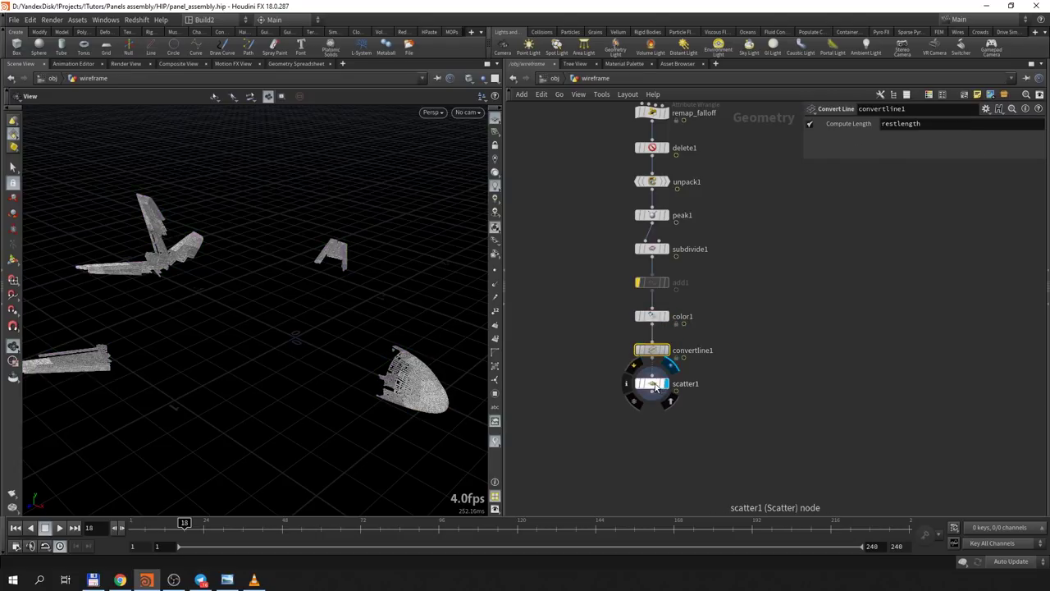
{"action": "left_click", "coordinate": [656, 386]}
{"action": "left_click", "coordinate": [556, 79]}
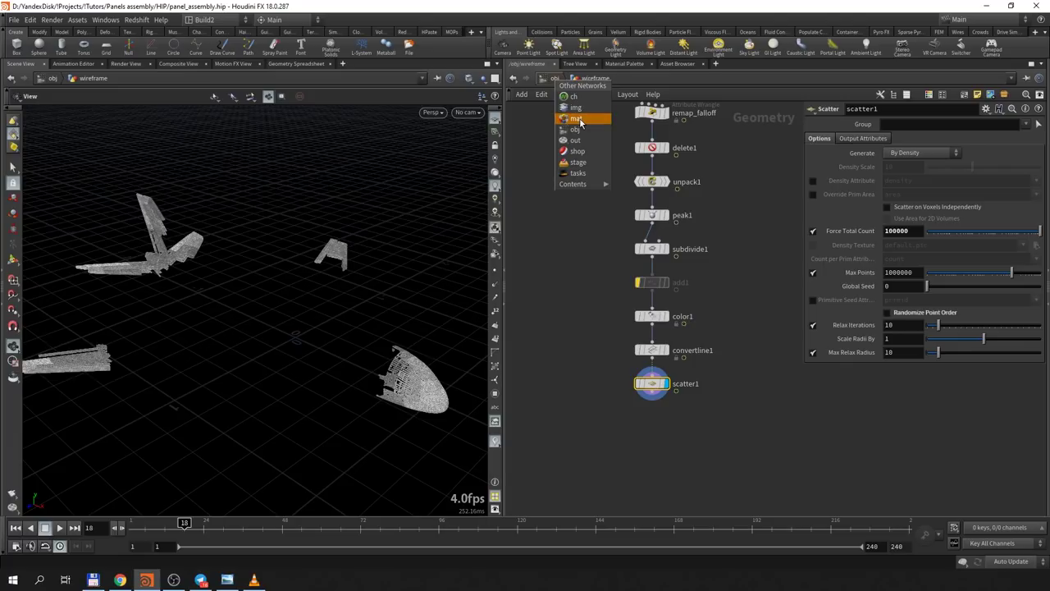
Step: In /mat, inspect the wireframe builder's Cd ParticleAttributeLookup1 and Material1's Emission Weight 2
{"action": "left_click", "coordinate": [579, 120]}
{"action": "left_click", "coordinate": [562, 80]}
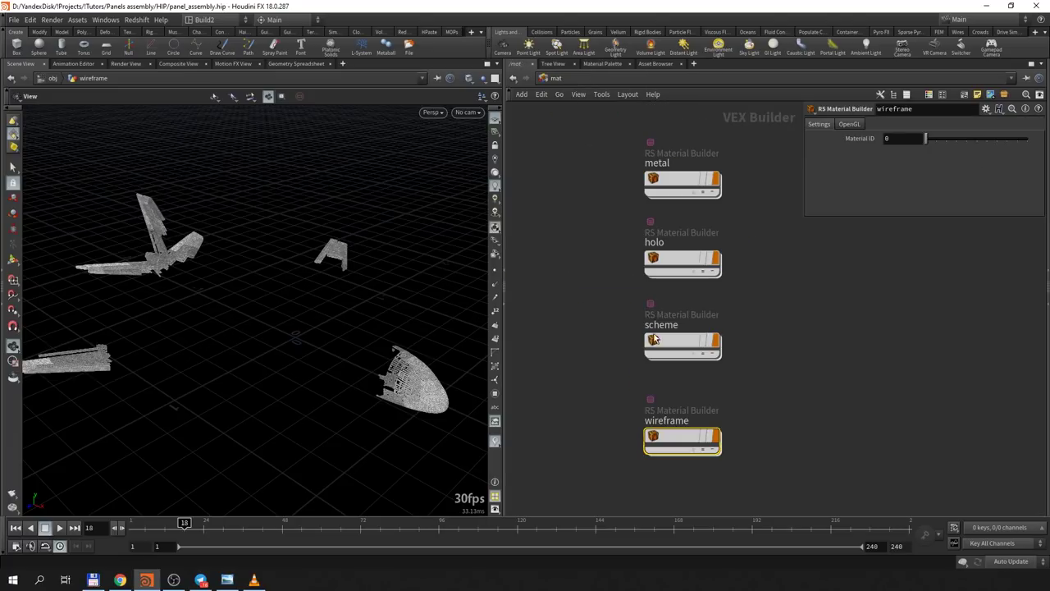
{"action": "double_click", "coordinate": [673, 436]}
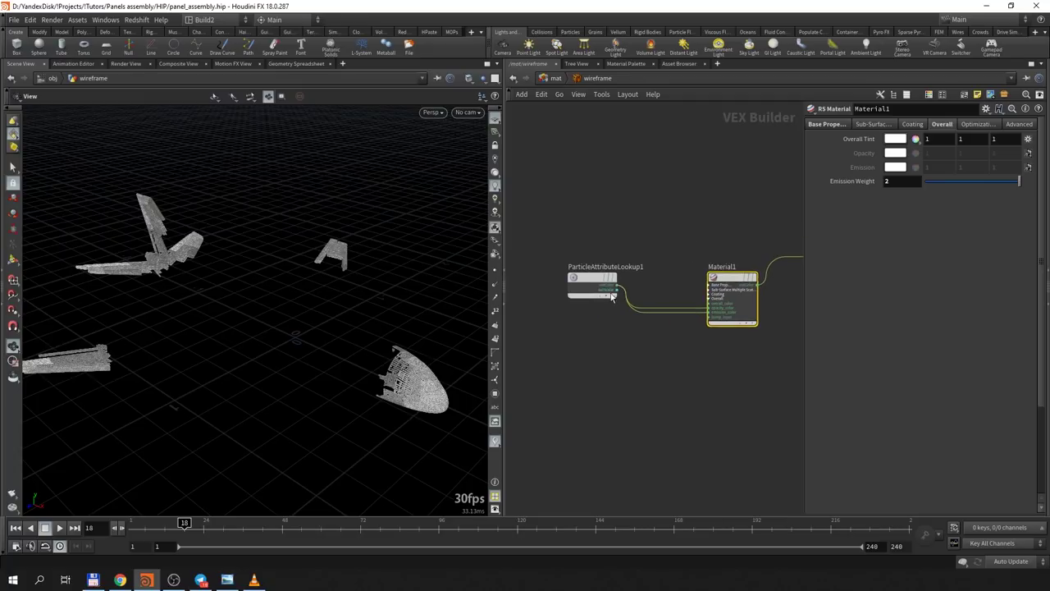
{"action": "left_click", "coordinate": [597, 280]}
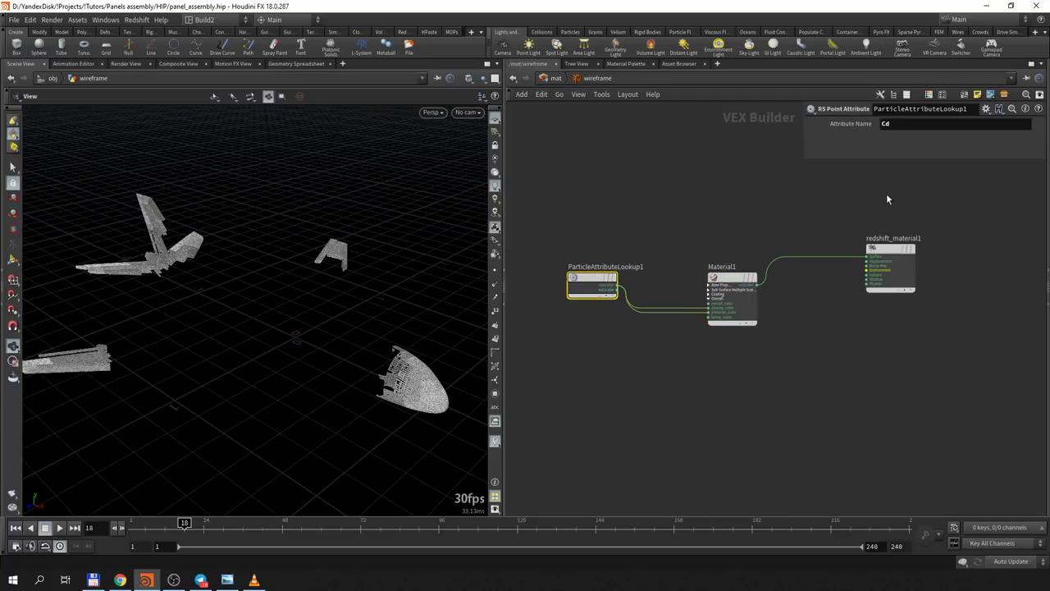
{"action": "left_click", "coordinate": [722, 299]}
{"action": "scroll", "coordinate": [714, 307], "scroll_direction": "up", "scroll_amount": 3}
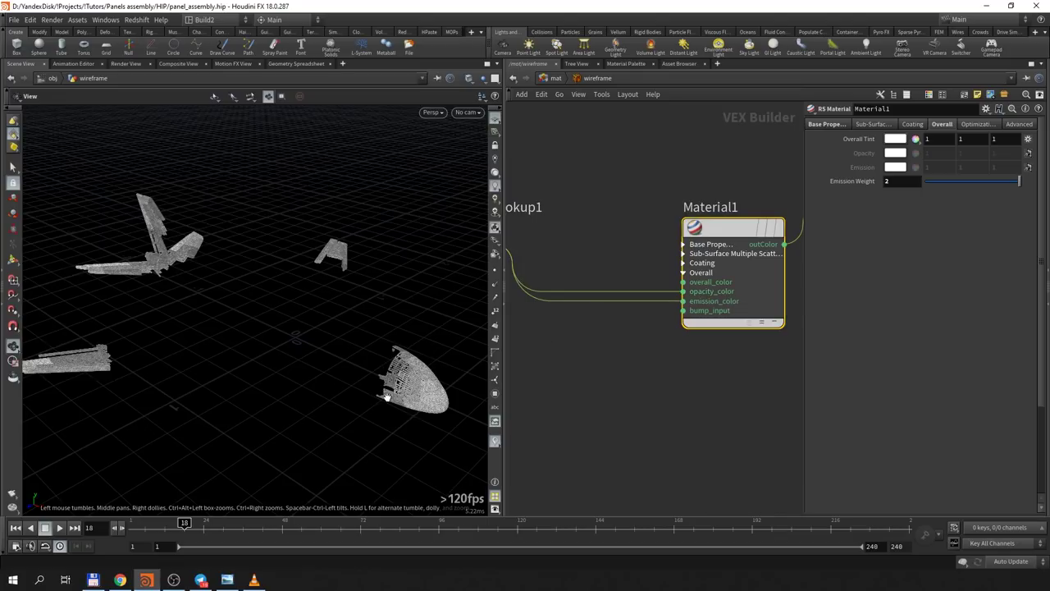
{"action": "left_click", "coordinate": [565, 80]}
Step: Enter the scheme network and display object_merge1's merged airplane with its node info
{"action": "double_click", "coordinate": [584, 318]}
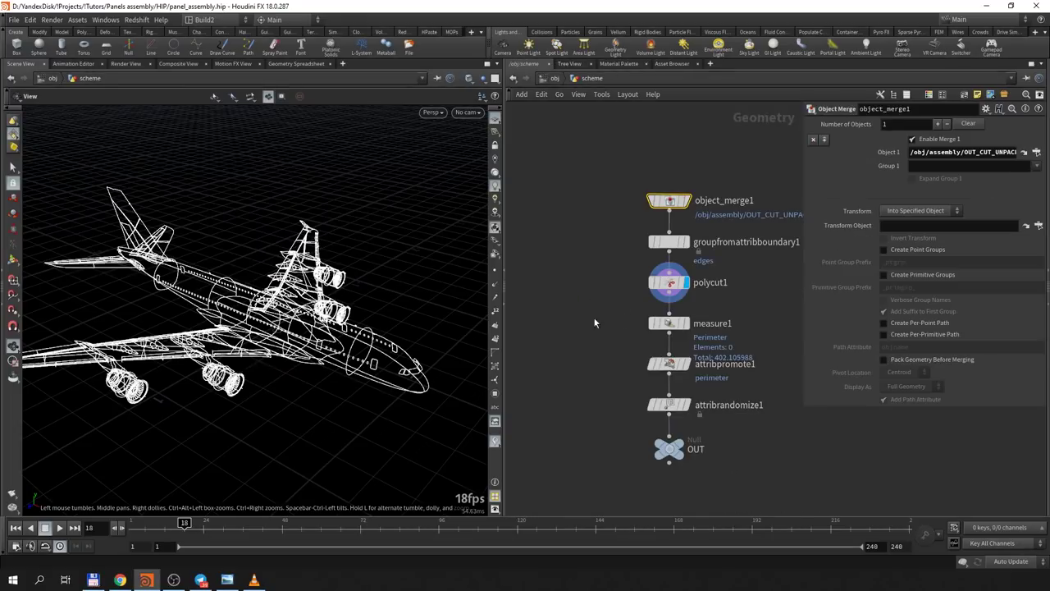
{"action": "left_click_drag", "start_coordinate": [386, 326], "coordinate": [298, 333]}
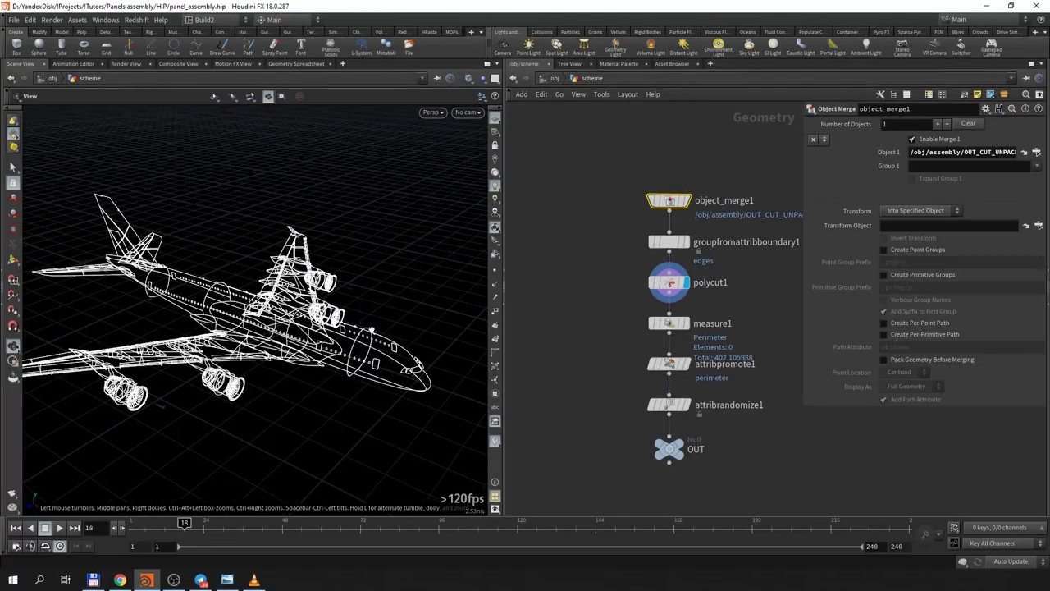
{"action": "left_click", "coordinate": [687, 201]}
{"action": "middle_click_drag", "start_coordinate": [688, 201], "coordinate": [640, 250]}
{"action": "middle_click", "coordinate": [621, 256]}
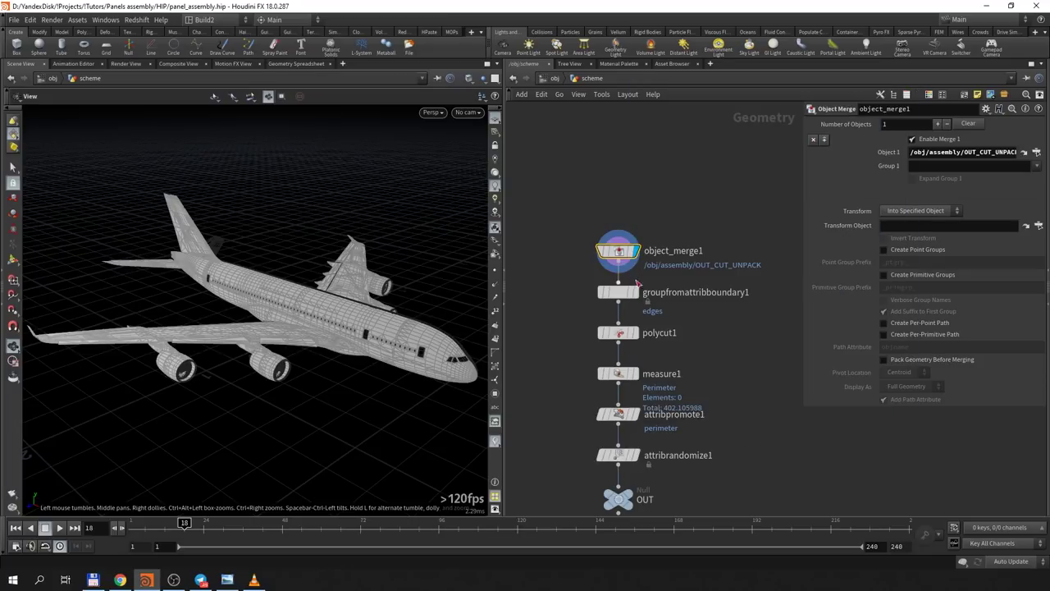
Step: Display groupfromattribboundary1's piece boundary edges, orbiting to a side-on view
{"action": "left_click", "coordinate": [621, 294]}
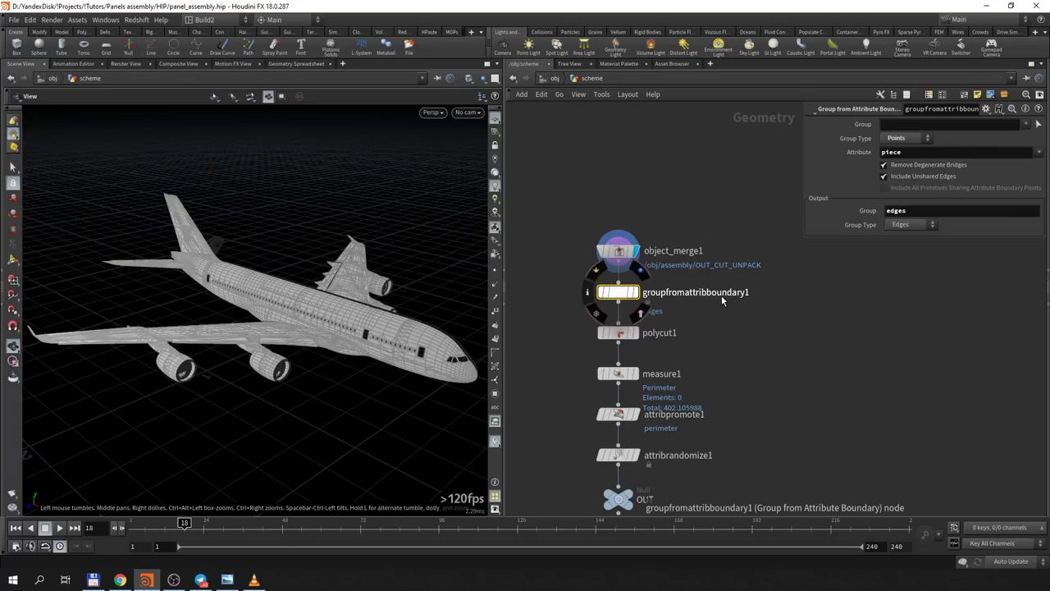
{"action": "left_click", "coordinate": [633, 292]}
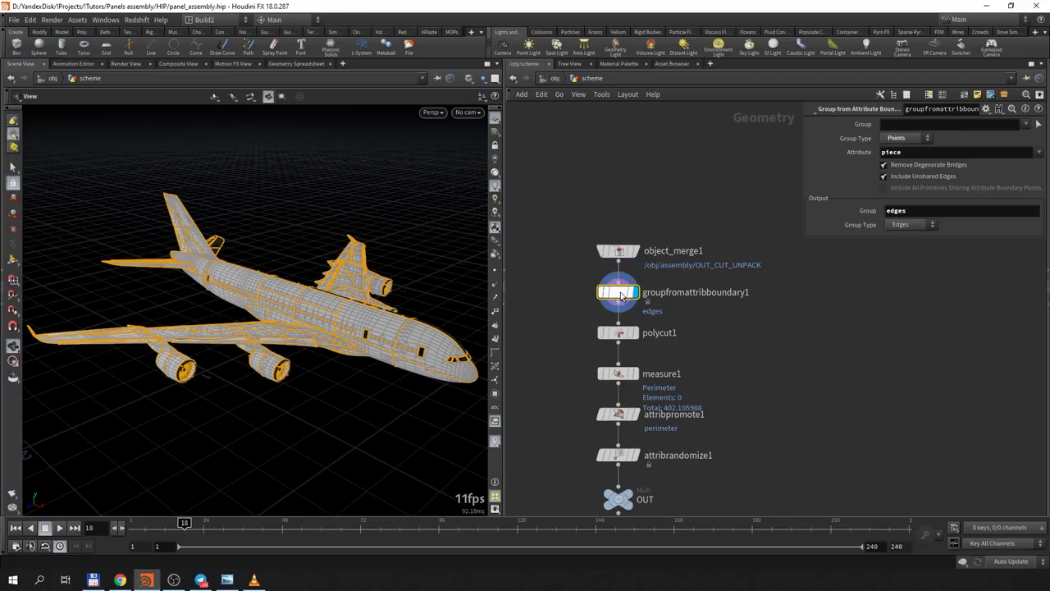
{"action": "left_click_drag", "start_coordinate": [414, 319], "coordinate": [380, 336]}
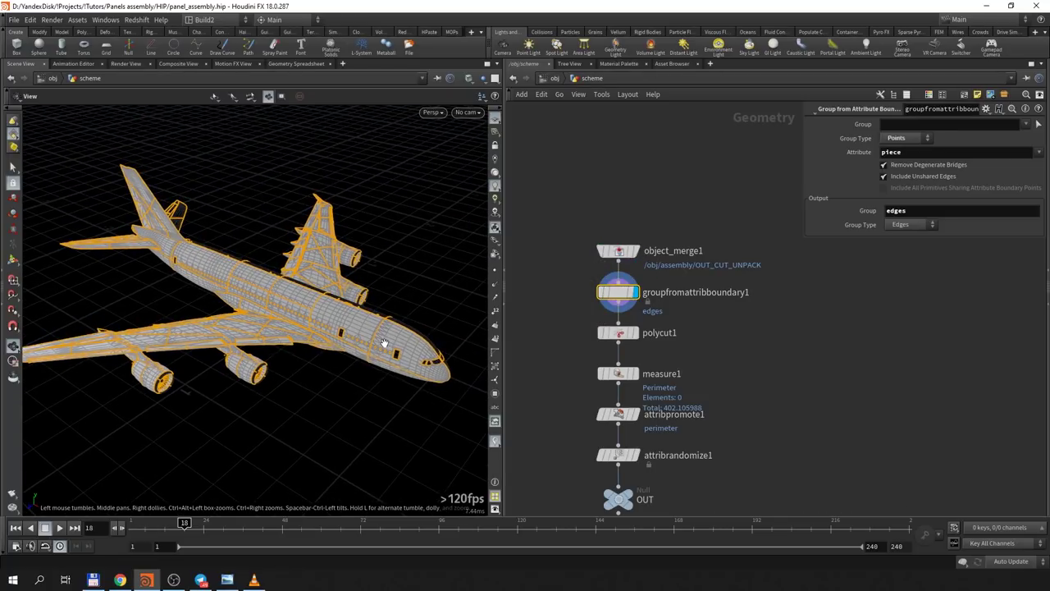
{"action": "mouse_move", "coordinate": [425, 352]}
{"action": "left_mouse_down"}
{"action": "mouse_move", "coordinate": [381, 338]}
{"action": "mouse_move", "coordinate": [395, 333]}
{"action": "left_mouse_up"}
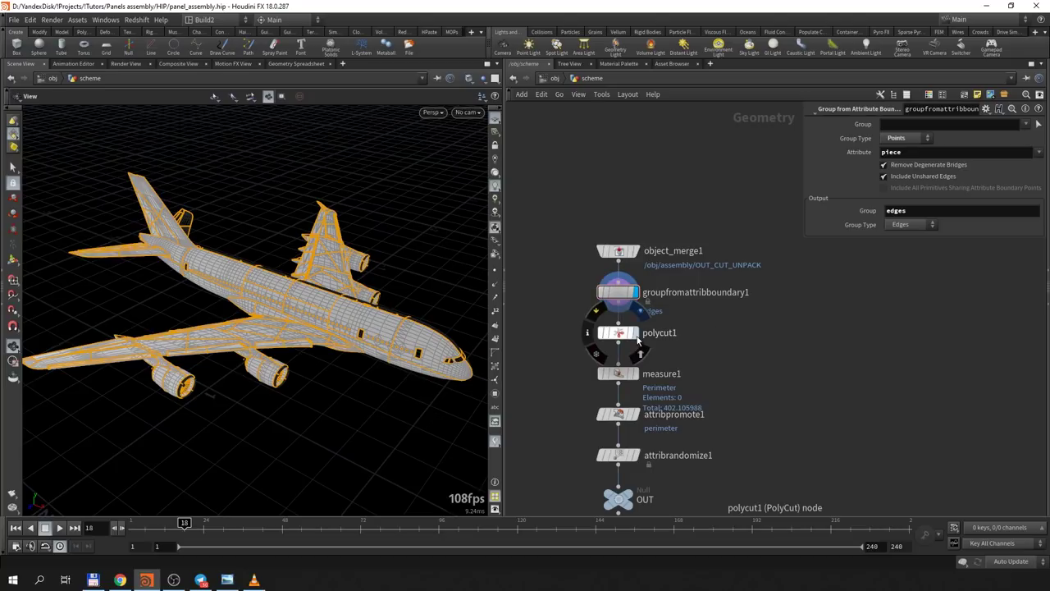
Step: Display polycut1's panel-outline wireframe and inspect the perimeter measure and promote nodes
{"action": "left_click", "coordinate": [637, 341]}
{"action": "left_click", "coordinate": [617, 332]}
{"action": "left_click_drag", "start_coordinate": [457, 370], "coordinate": [369, 385]}
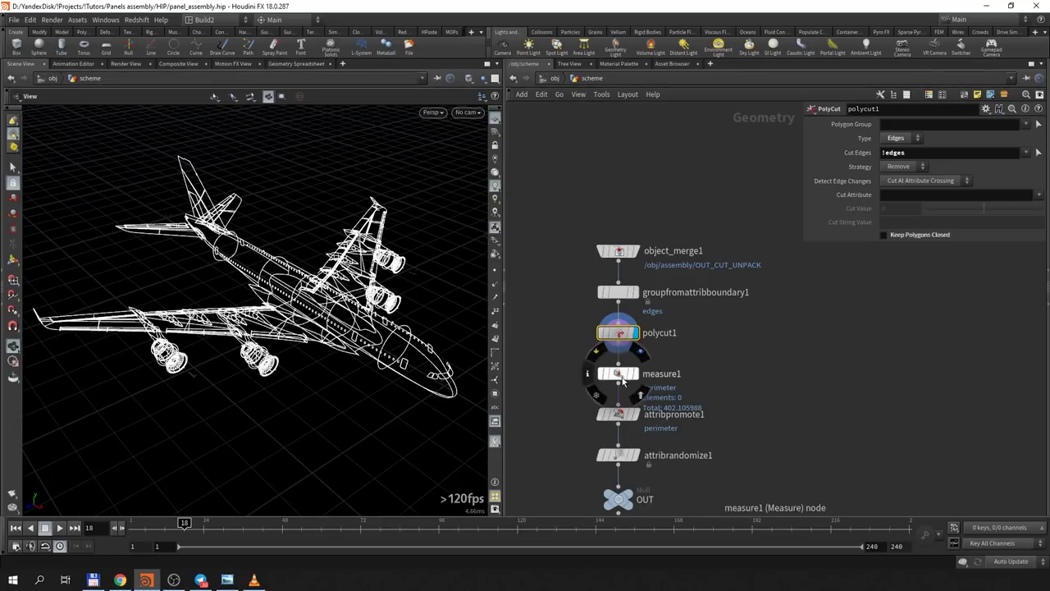
{"action": "left_click", "coordinate": [618, 373]}
{"action": "middle_click_drag", "start_coordinate": [698, 384], "coordinate": [699, 345]}
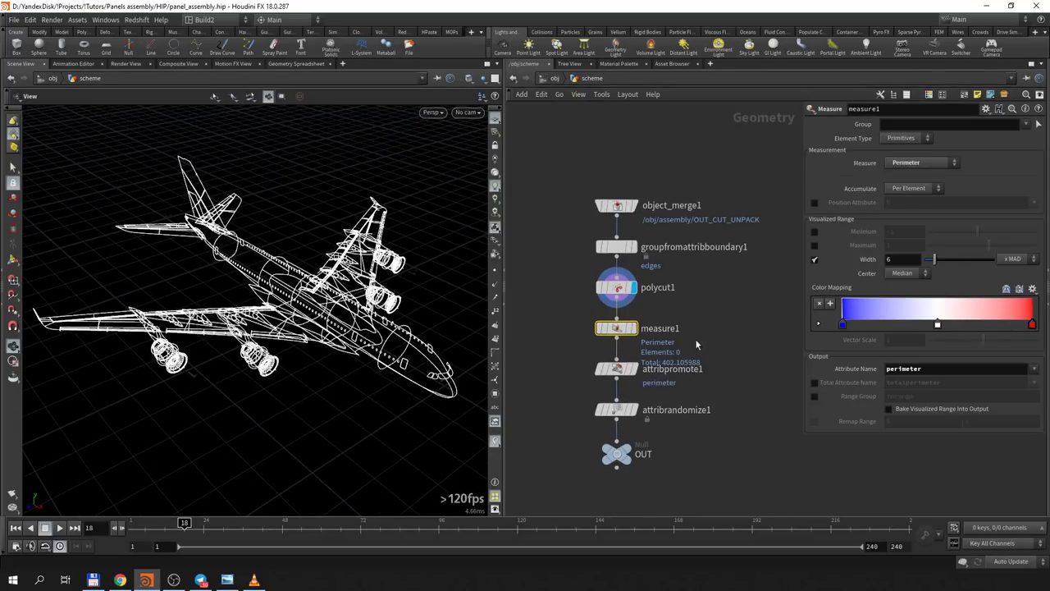
{"action": "left_click", "coordinate": [618, 369]}
{"action": "middle_click_drag", "start_coordinate": [677, 381], "coordinate": [685, 325]}
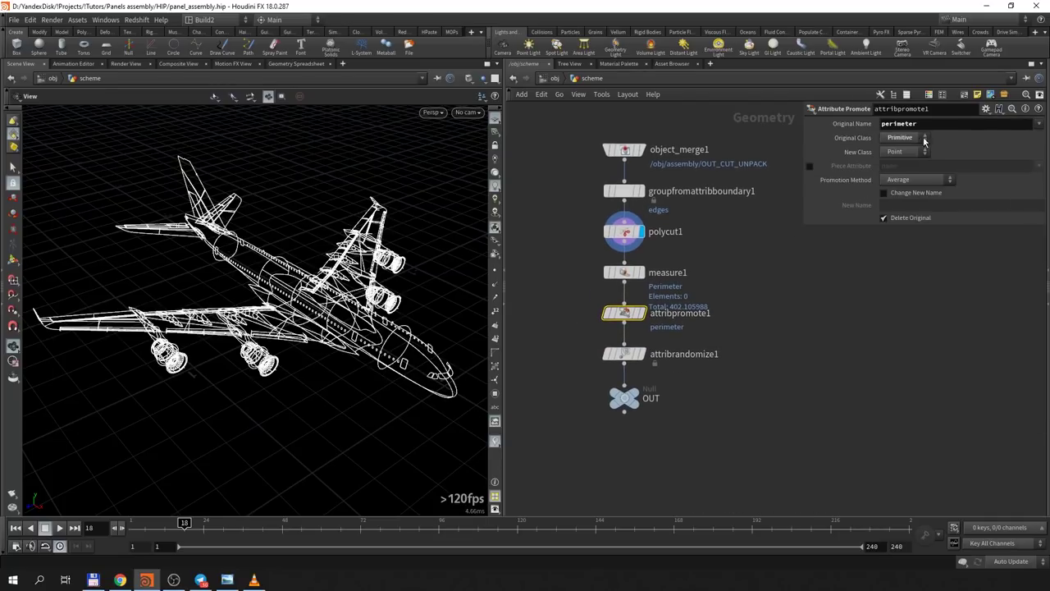
Step: Set attribrandomize1's pscale Seed Attribute to perimeter on the Options tab
{"action": "left_click", "coordinate": [625, 356]}
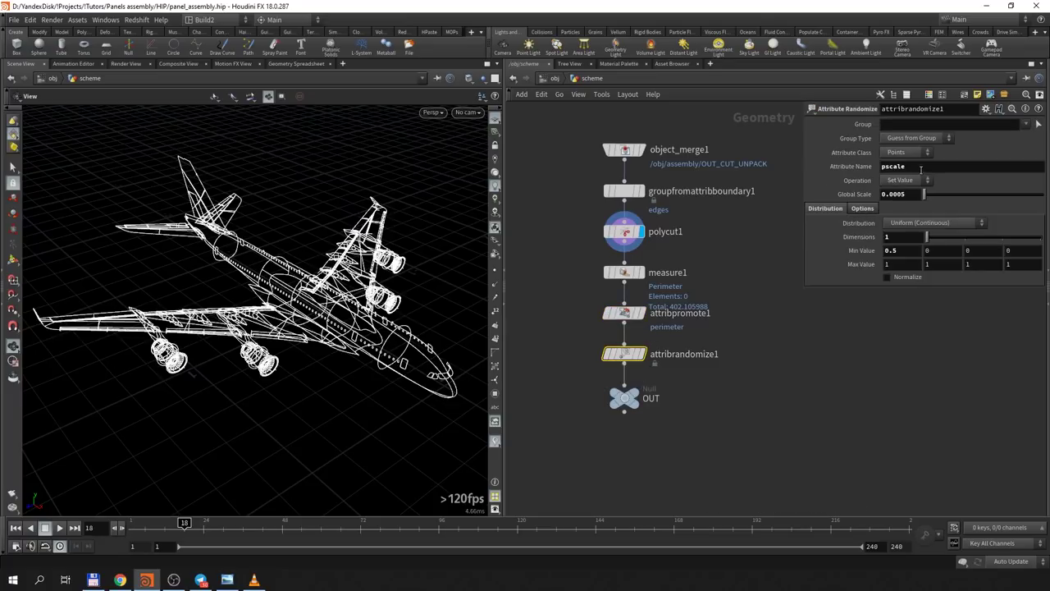
{"action": "left_click", "coordinate": [868, 215]}
{"action": "double_click", "coordinate": [936, 264]}
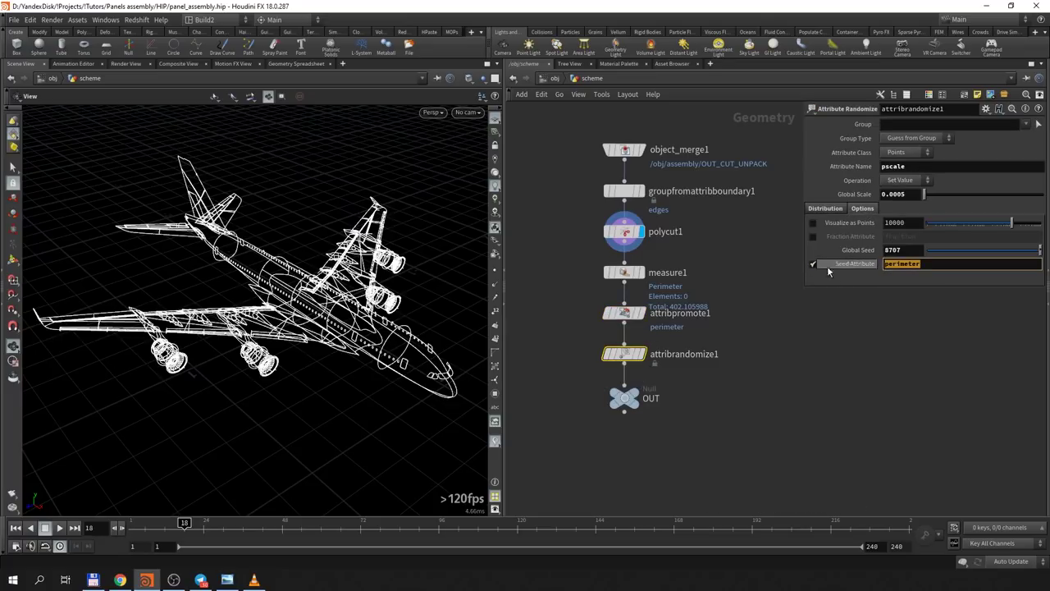
{"action": "key", "text": "Return"}
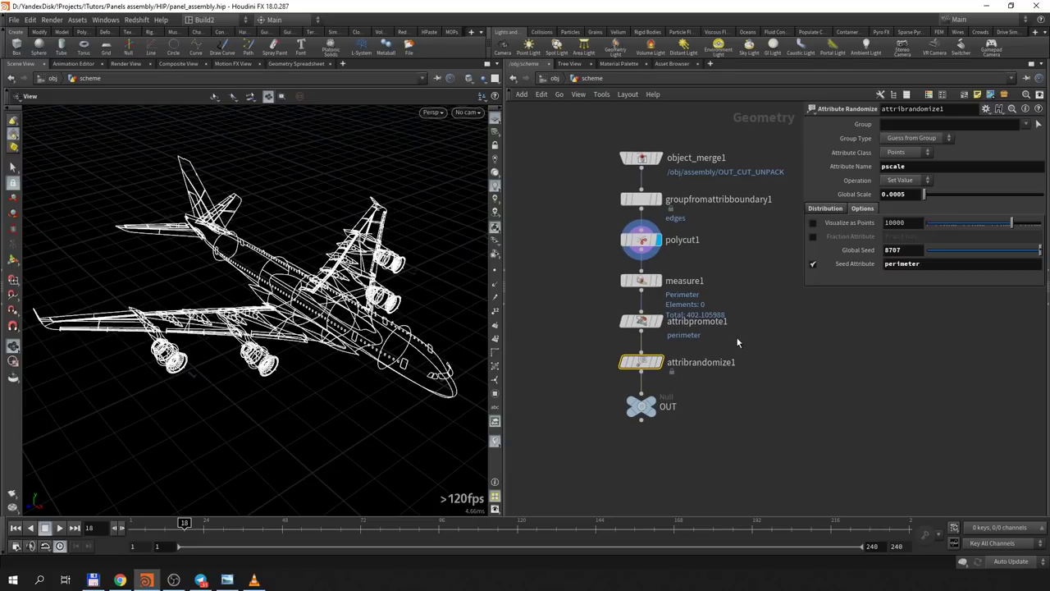